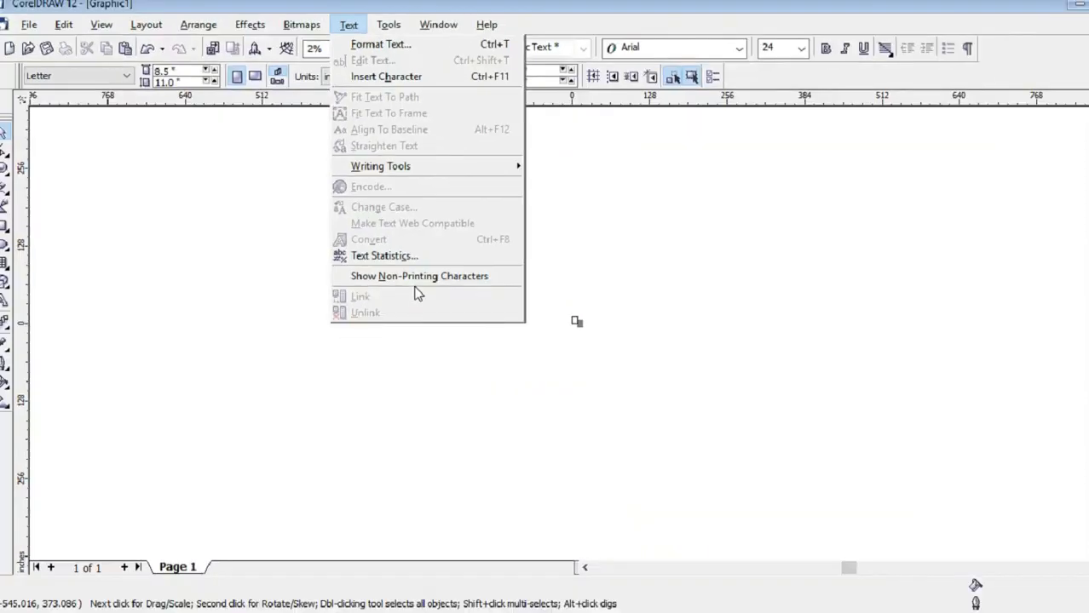
- Add a line of 24 pt artistic text reading "Rwrkwhekrhkhkwerwe wehruih wejhhwejb rwebjbw erbjwe" off the page, above its upper-left corner
left_click(995, 375)
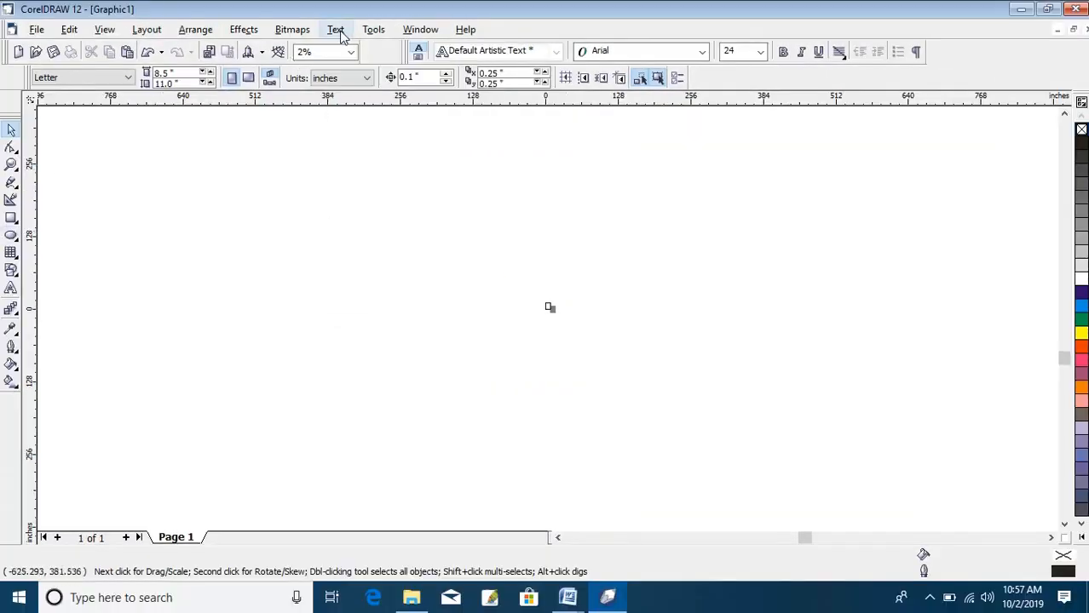
scroll(665, 322, "up", 2)
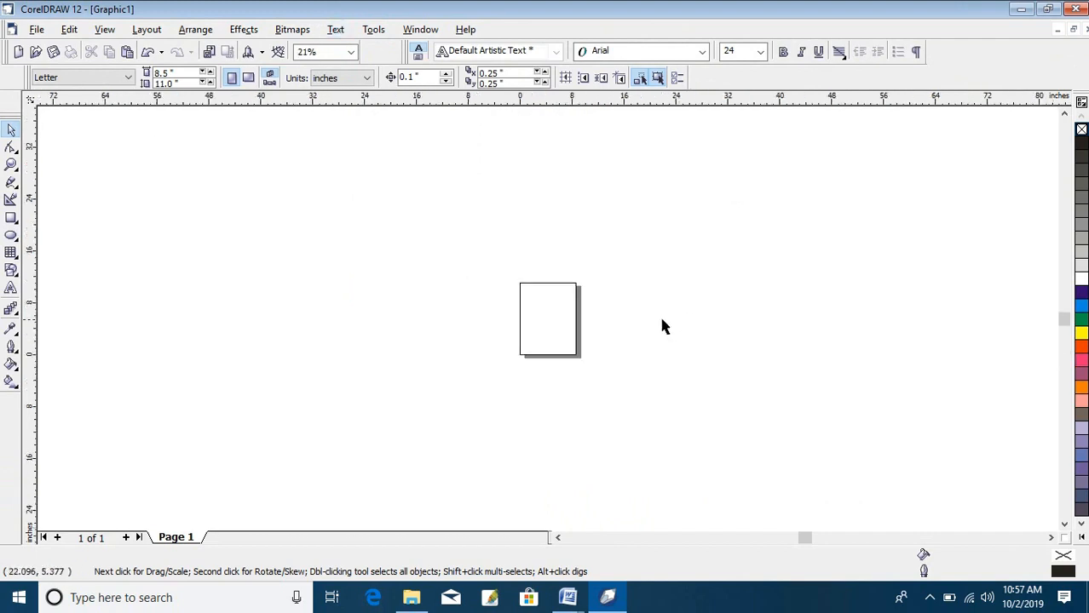
scroll(657, 328, "up", 2)
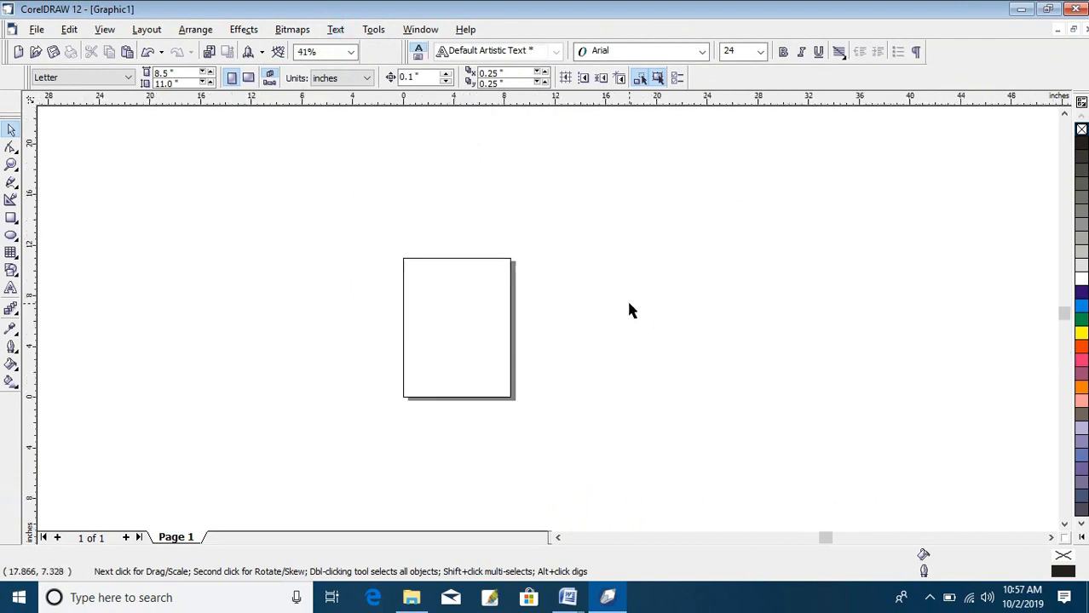
left_click(14, 290)
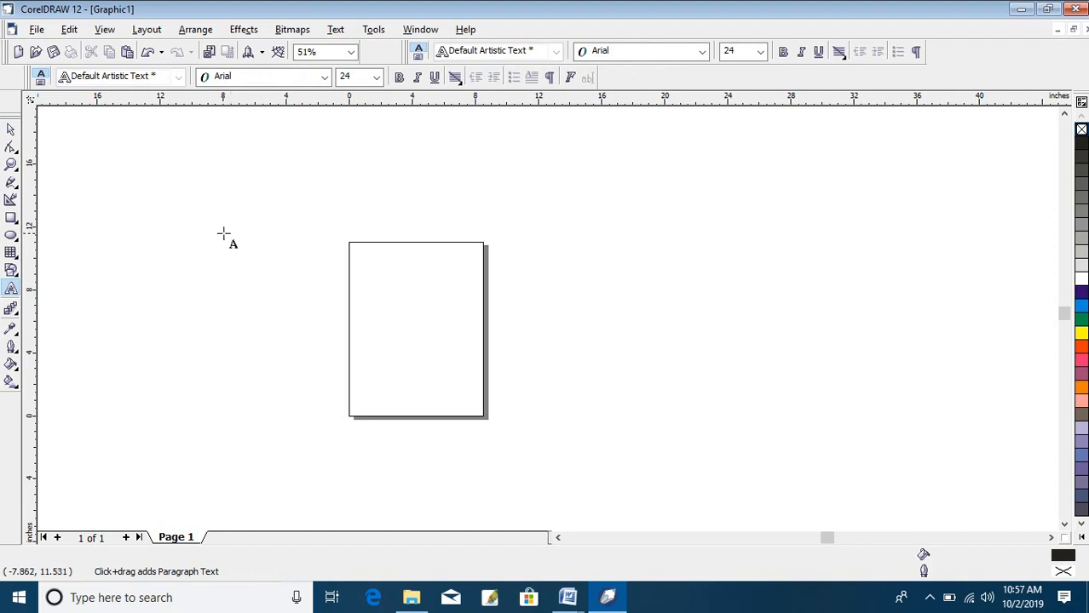
left_click(188, 199)
scroll(325, 258, "up", 2)
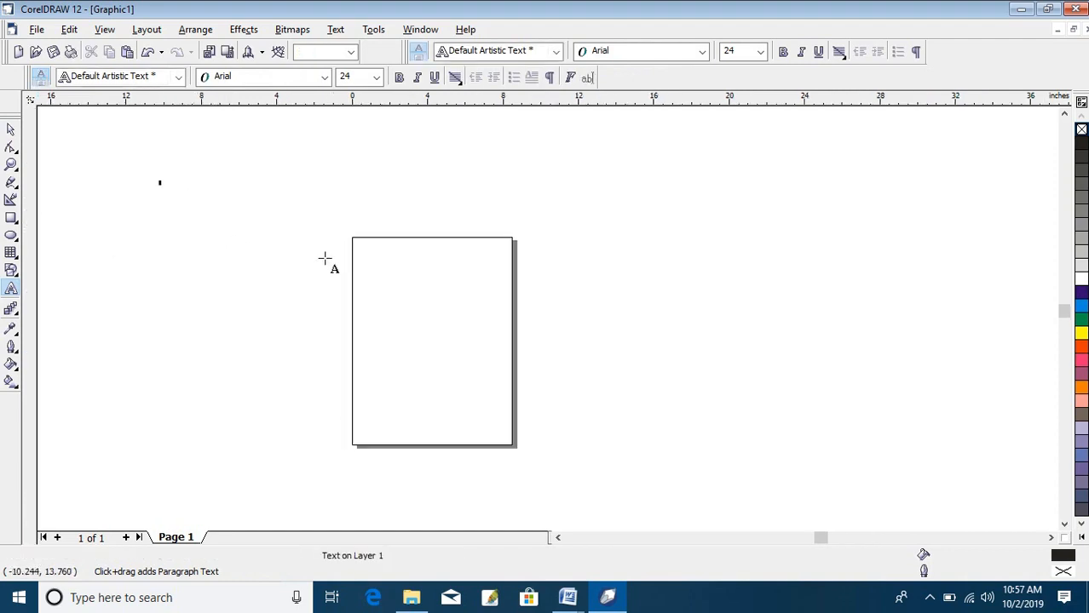
type("rwrkwhekrhkhk")
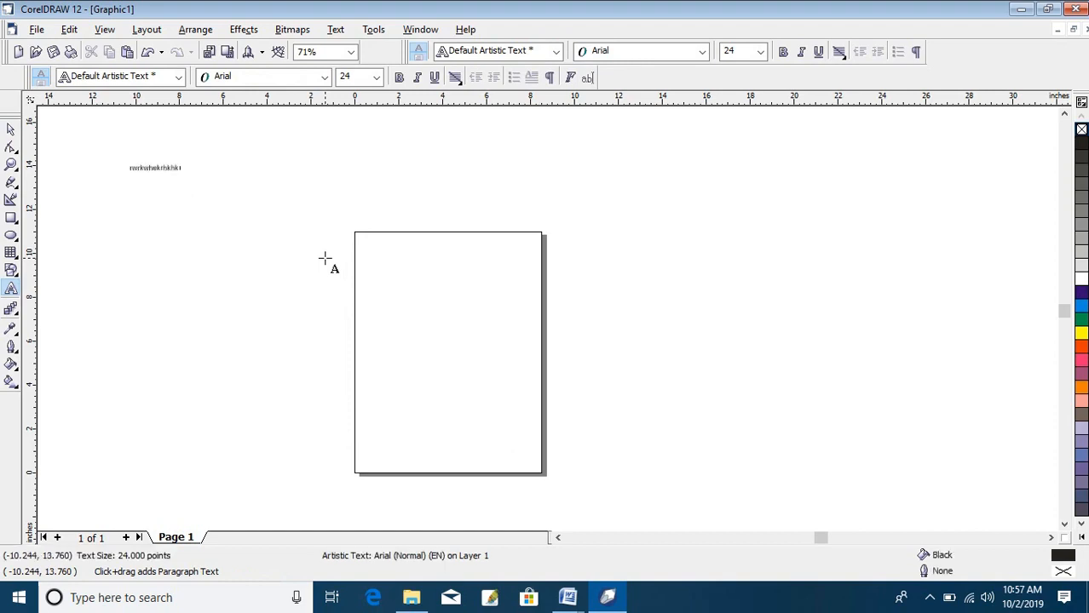
type("werwe wehruih wejhhwejb rwebjbw erbjwe")
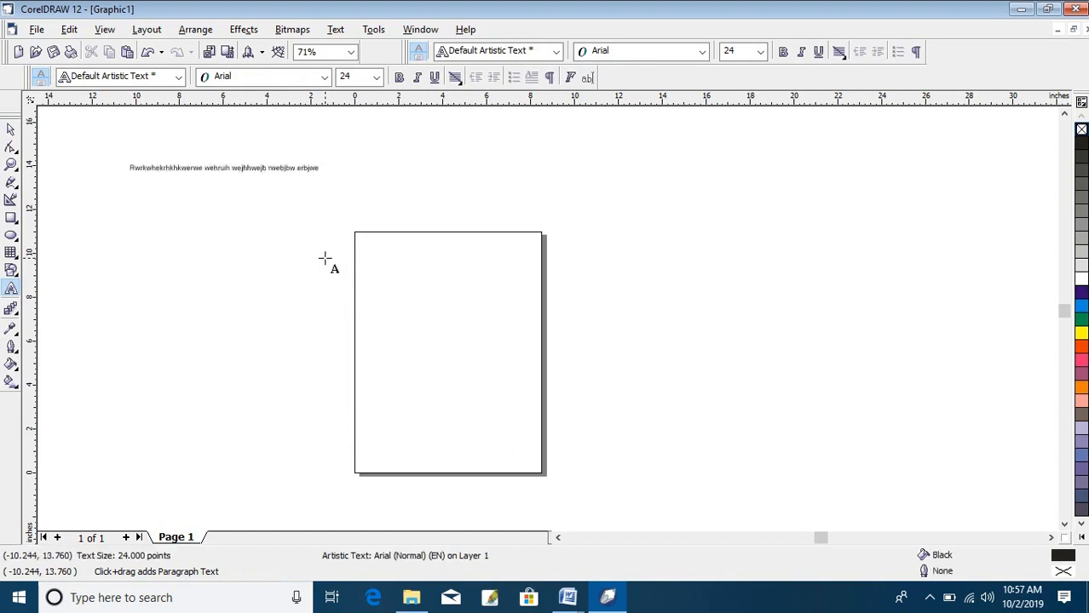
key("Escape")
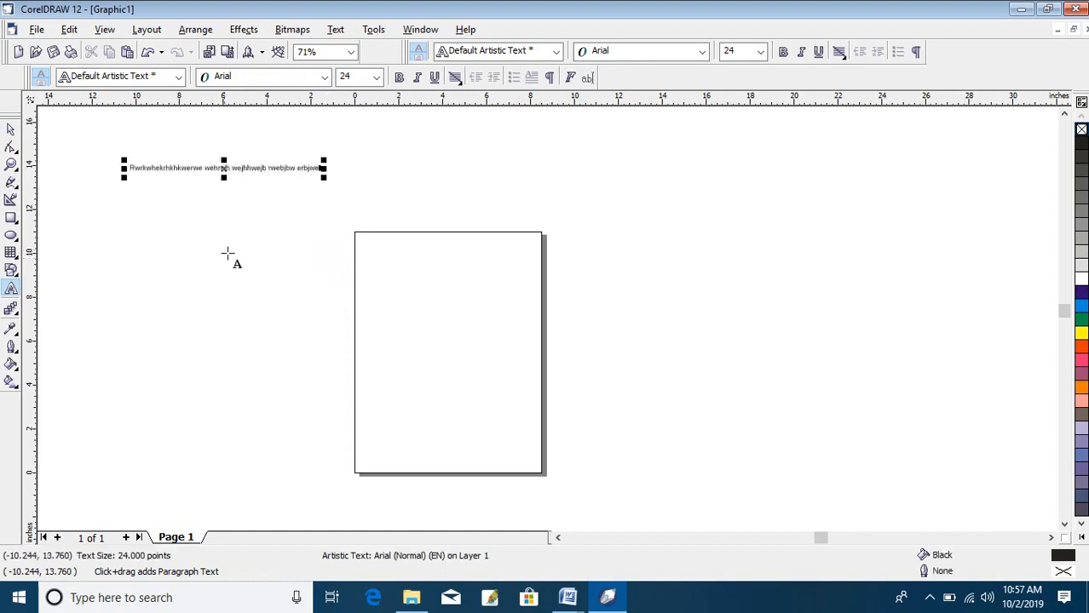
- Draw a paragraph text frame about 6.2 by 3.7 inches across the page's left edge and set its font size to 72
left_click_drag(258, 241, 394, 326)
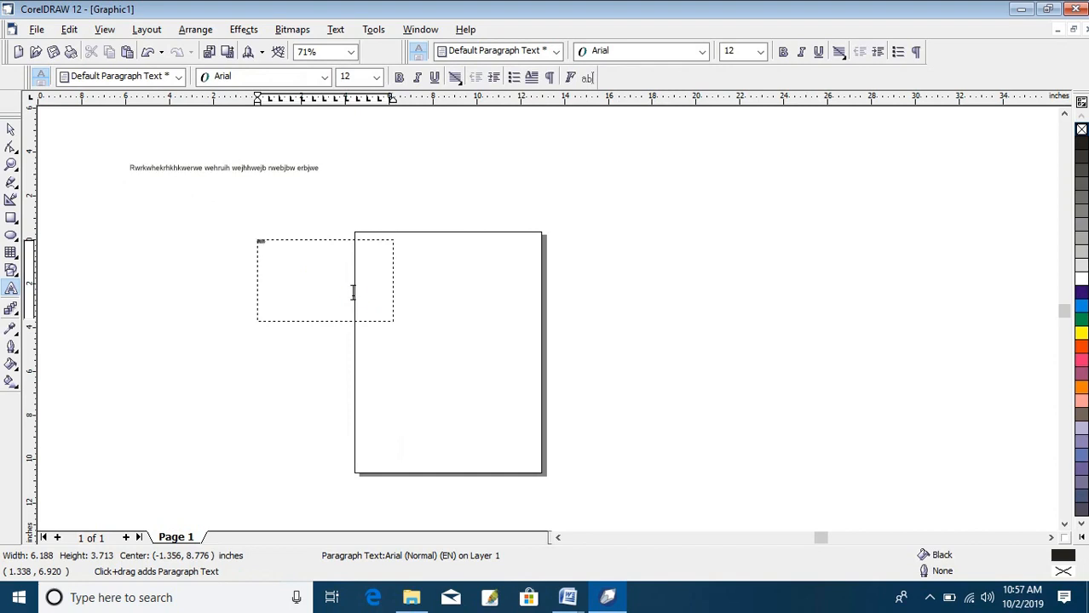
left_click(375, 76)
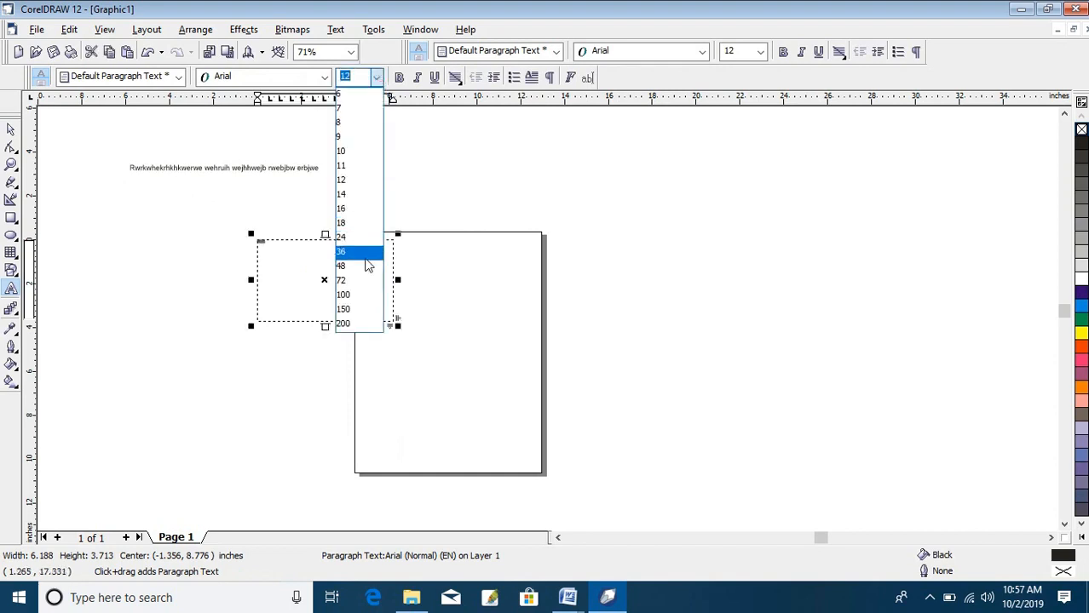
left_click(365, 281)
- Fill the paragraph text frame with several lines of placeholder text starting "Dshfj sdfhsdf sdjf sd fjsdf nsdjnf"
type("sesaDshfj sdfhsdf sdjfl")
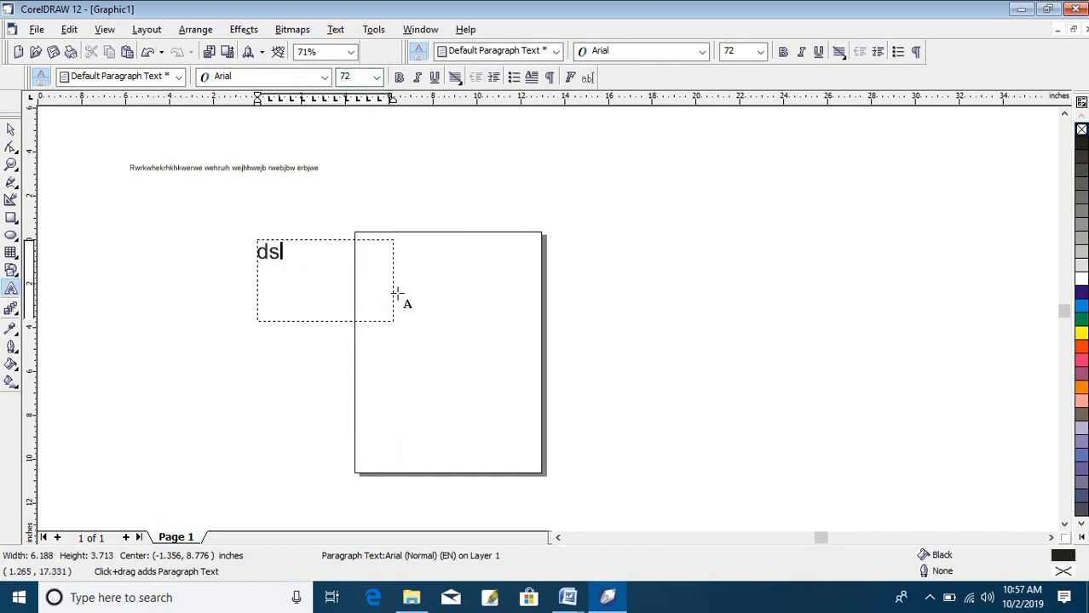
type(" sd fjsdf nsdjnf sdmf")
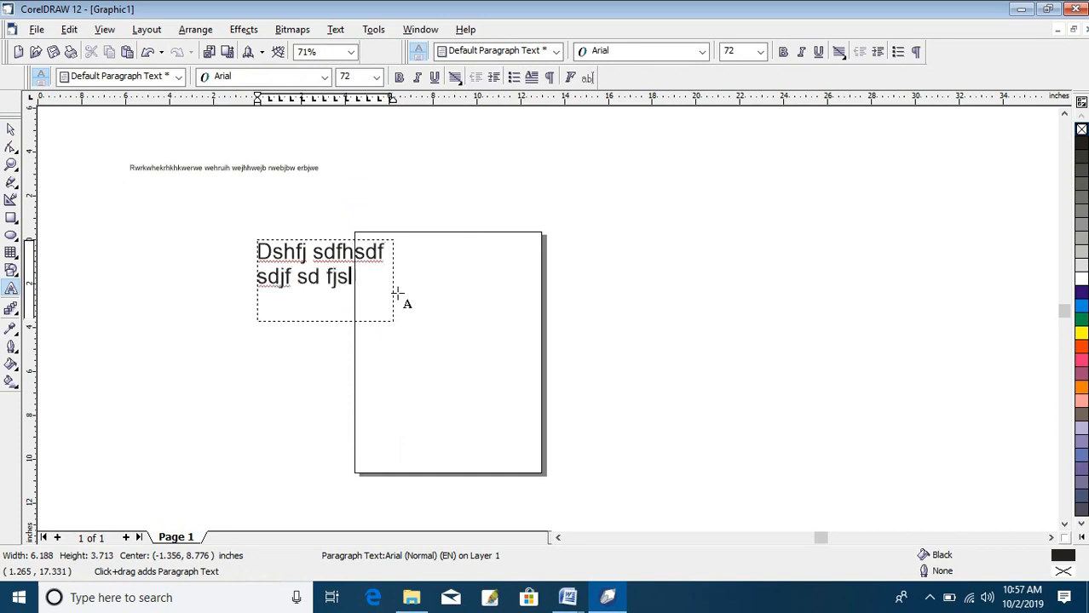
key("BackSpace")
key("BackSpace")
key("BackSpace")
key("BackSpace")
key("BackSpace")
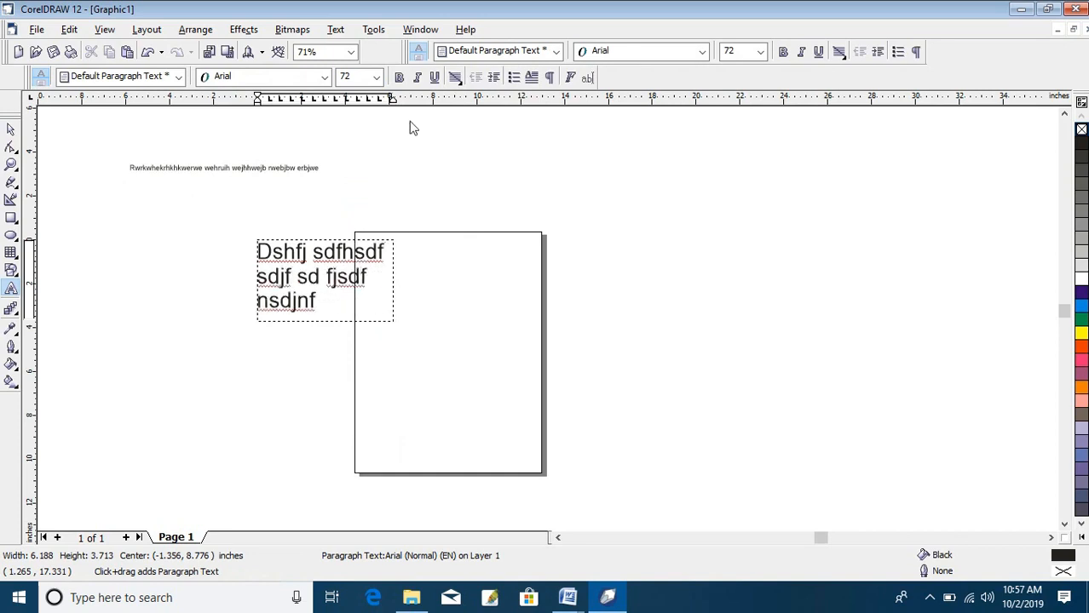
key("Escape")
- Enlarge the paragraph text frame to about 17.1 by 10.3 inches and continue its placeholder text
left_click_drag(400, 328, 923, 471)
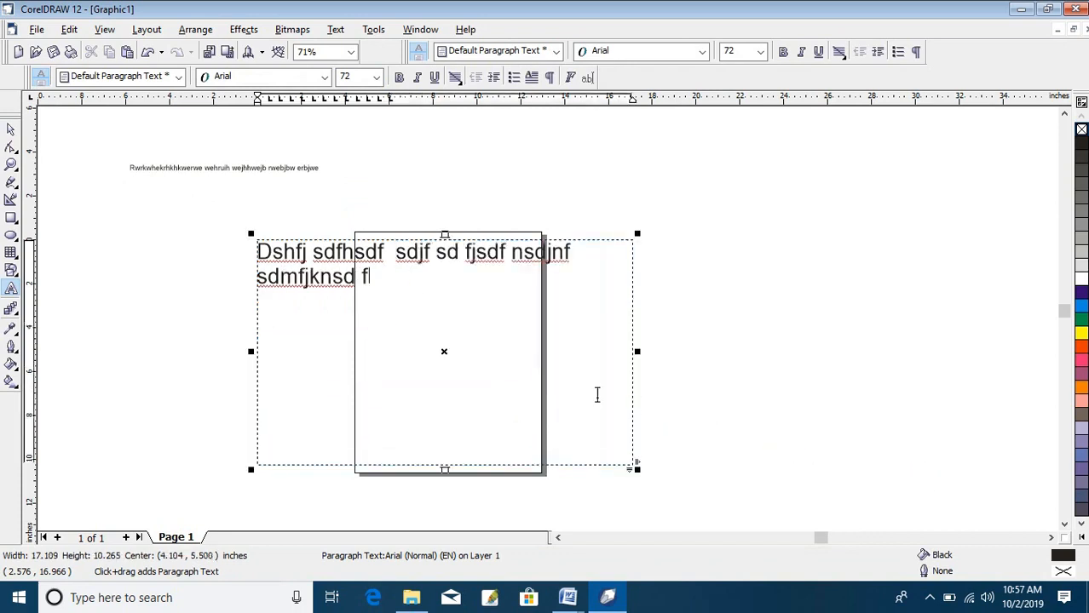
type("sdf ds fs df")
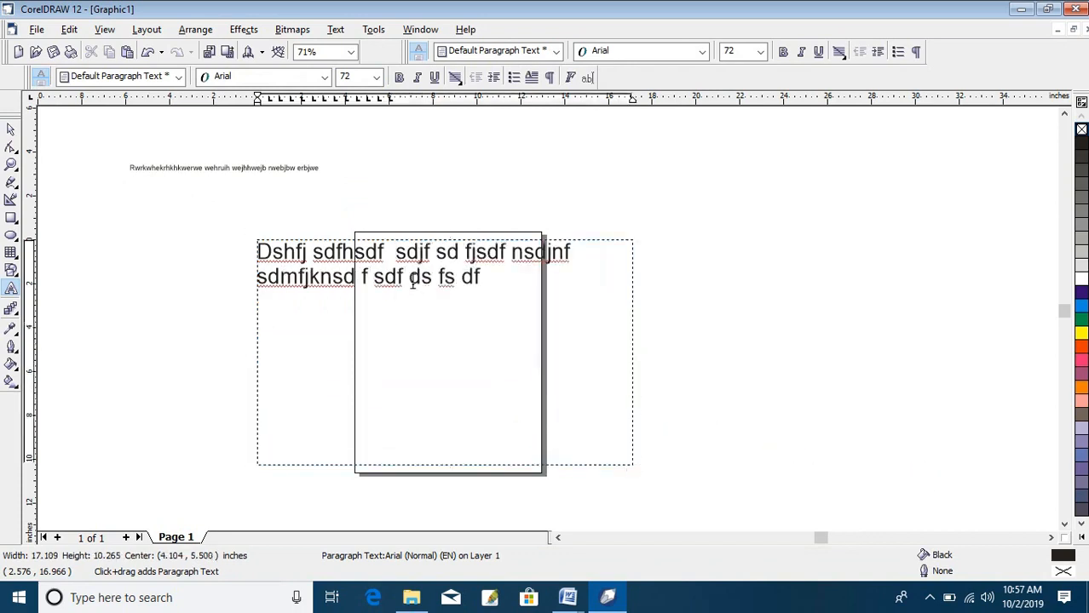
type(" dsf  sdf sd f sd")
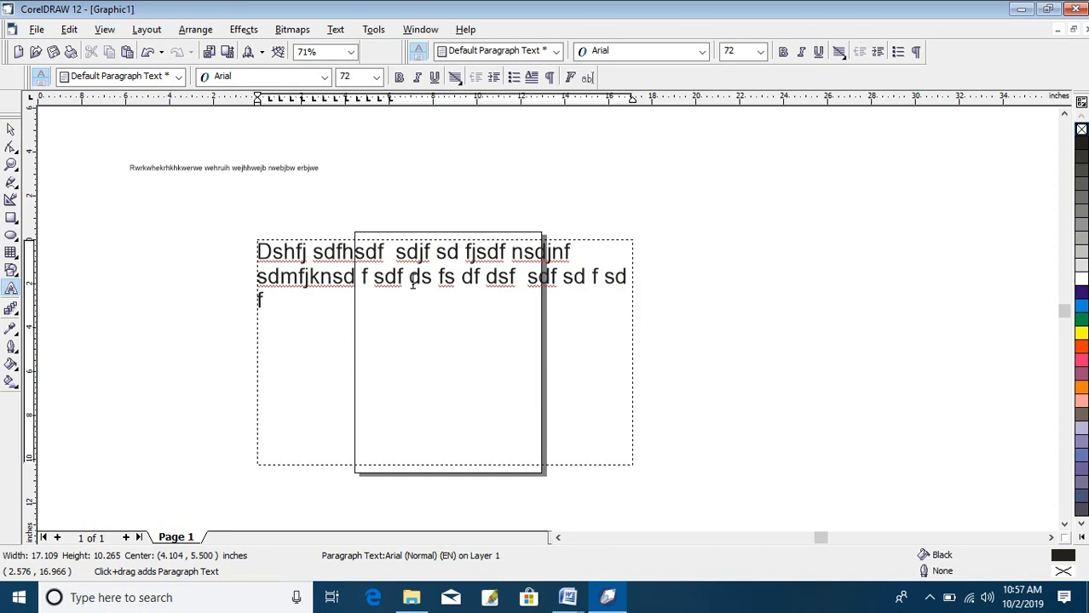
- Replace all the placeholder text in the paragraph frame with "Welcome to my youtube channel"
key("ctrl+a")
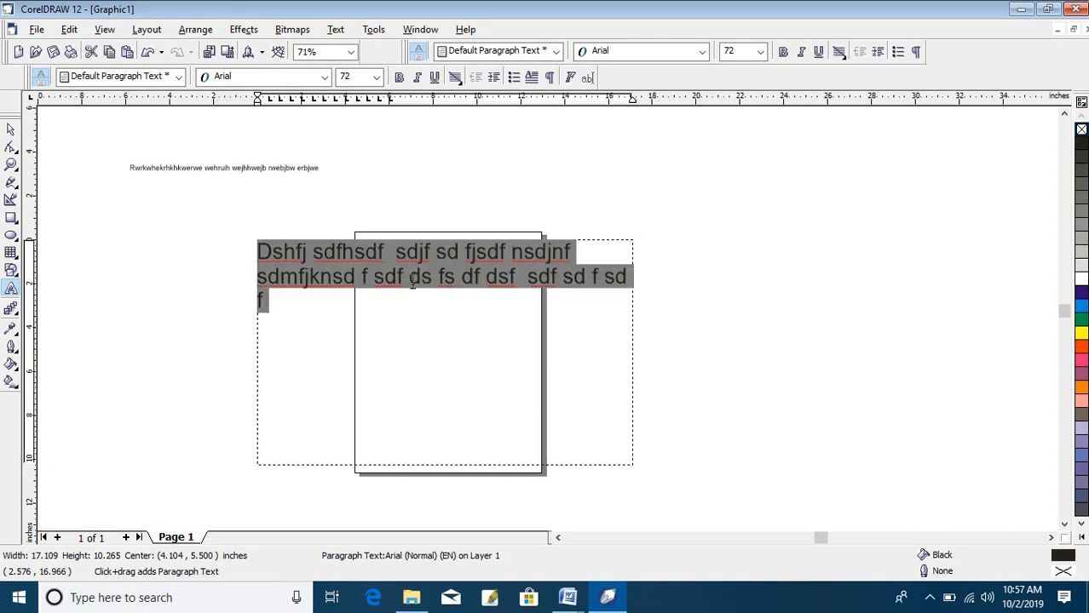
type("we")
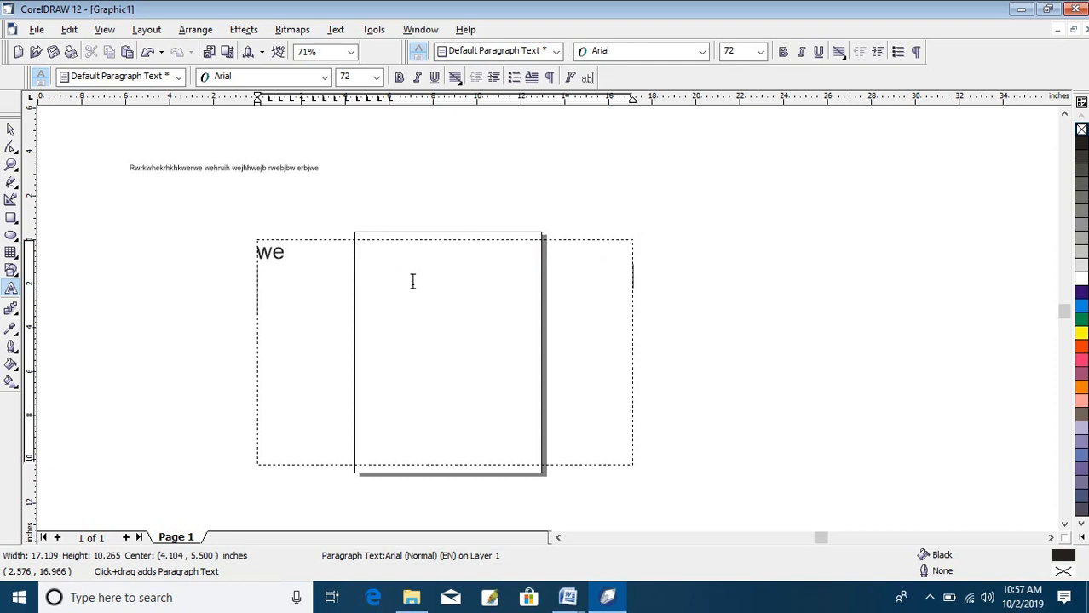
type("lcome to my yo")
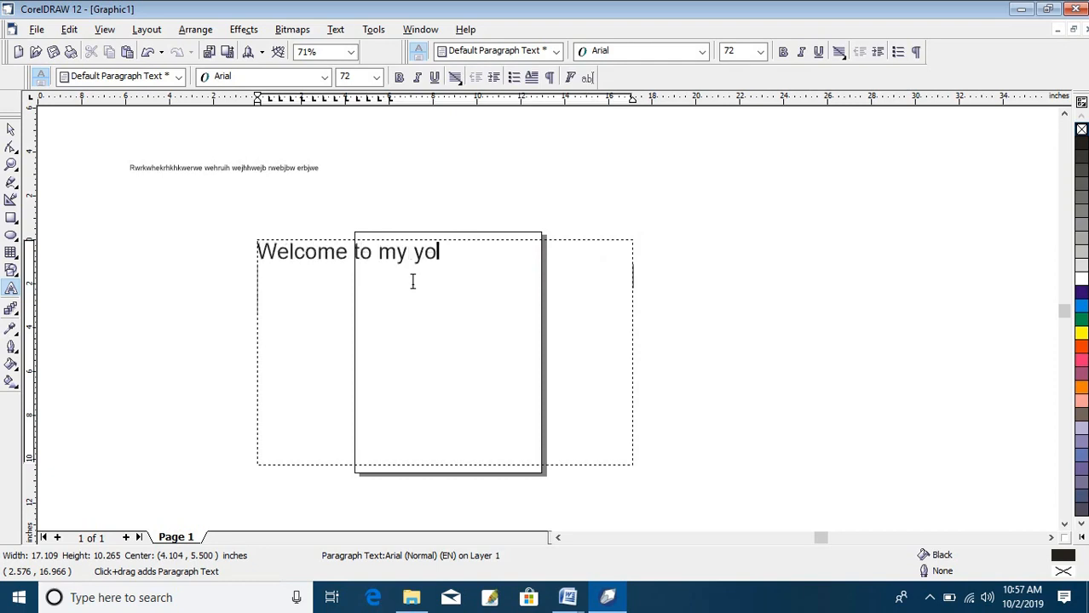
type("utube channel")
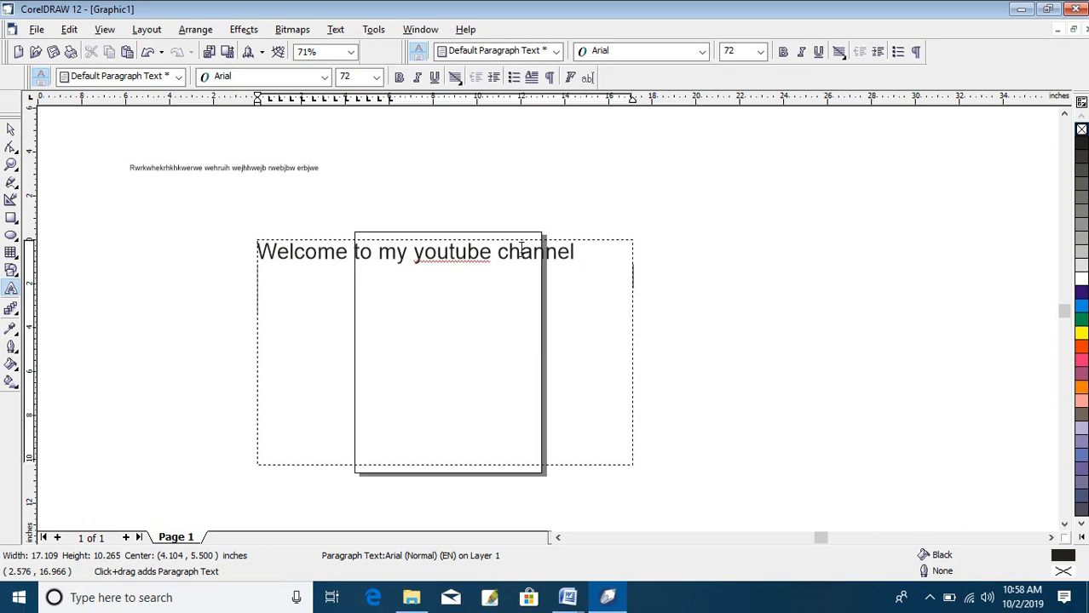
right_click(459, 265)
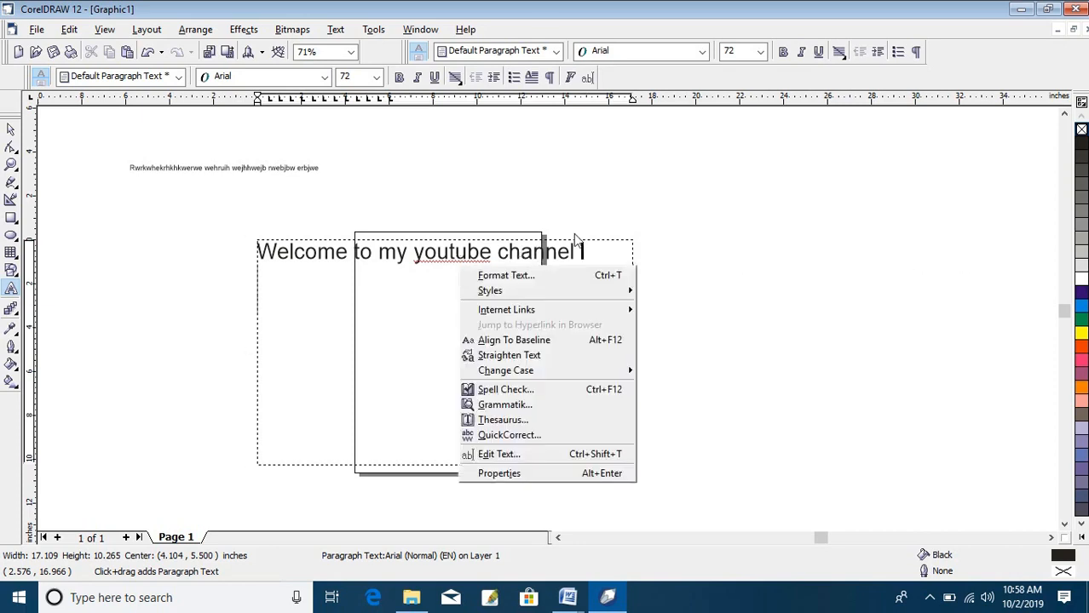
key("Escape")
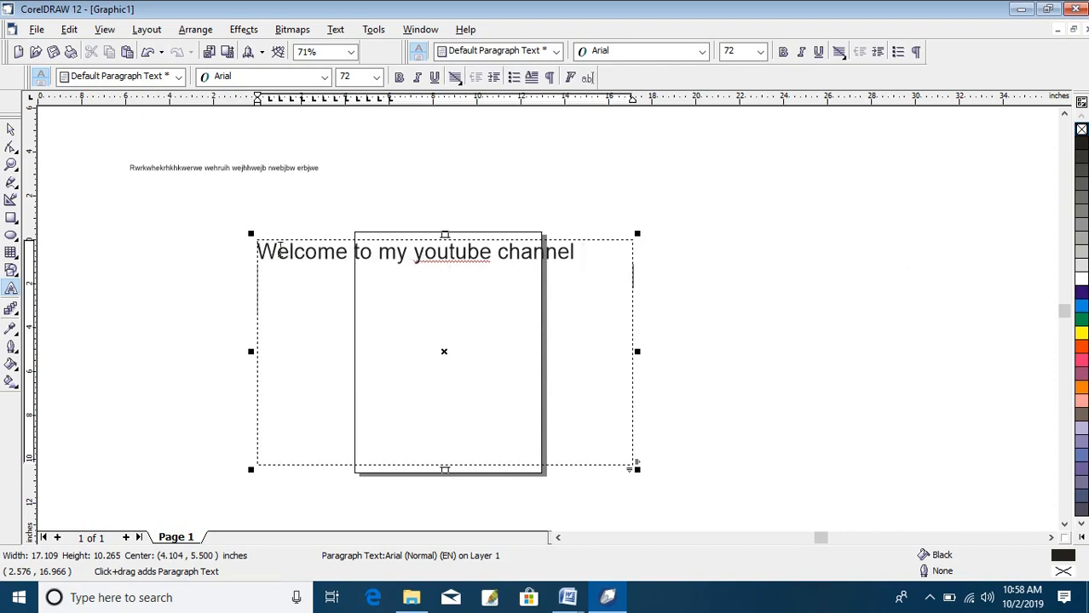
left_click_drag(592, 260, 254, 253)
key("ctrl+z")
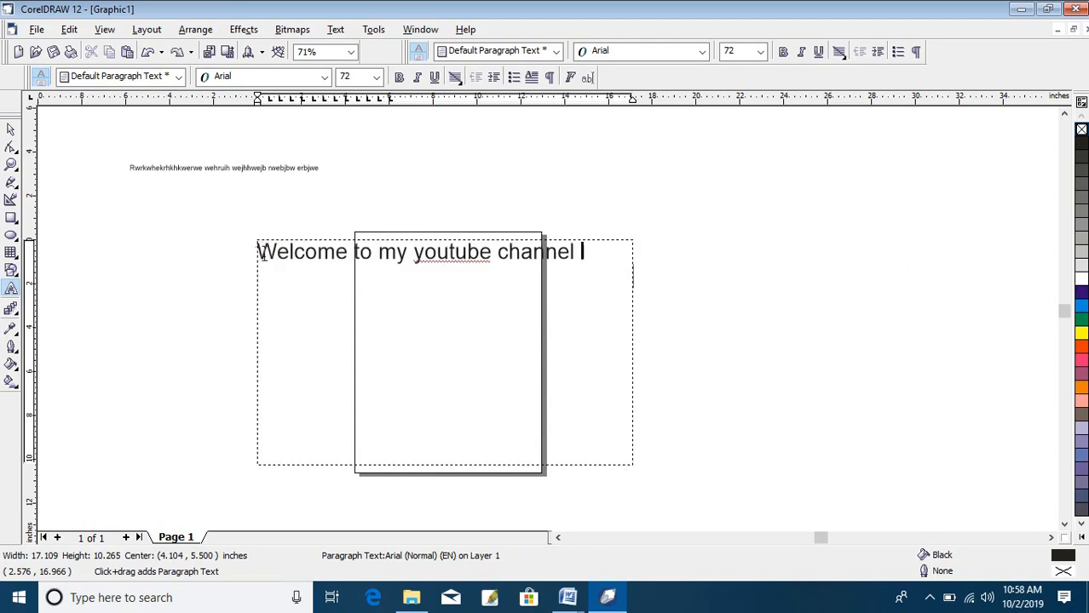
- Copy the "Welcome to my youtube channel" line and paste it repeatedly until the paragraph frame holds eight lines
left_click_drag(588, 253, 255, 261)
key("ctrl+c")
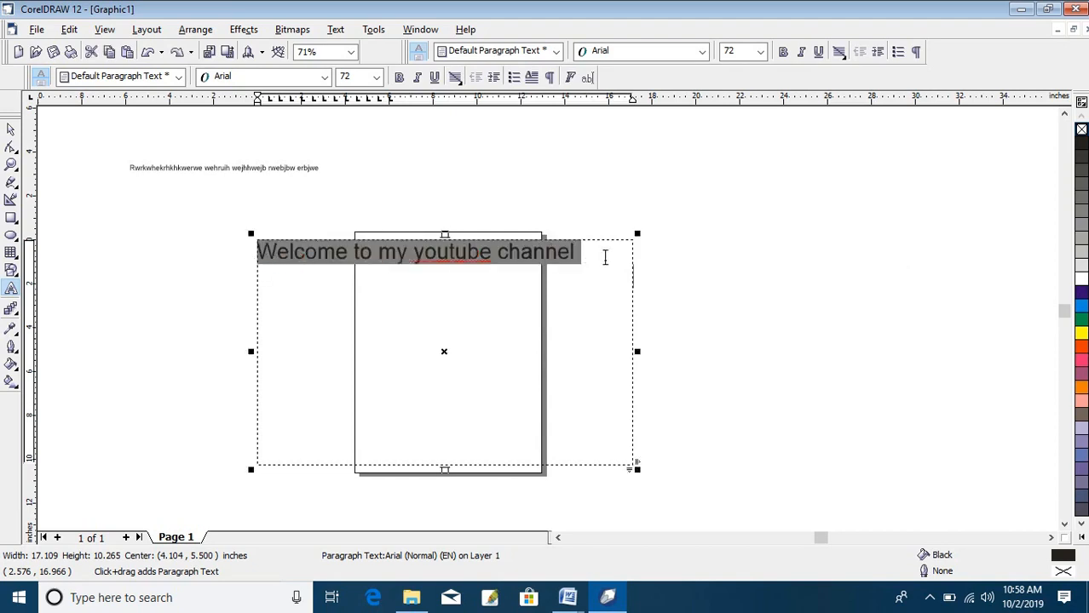
left_click(589, 255)
key("ctrl+v")
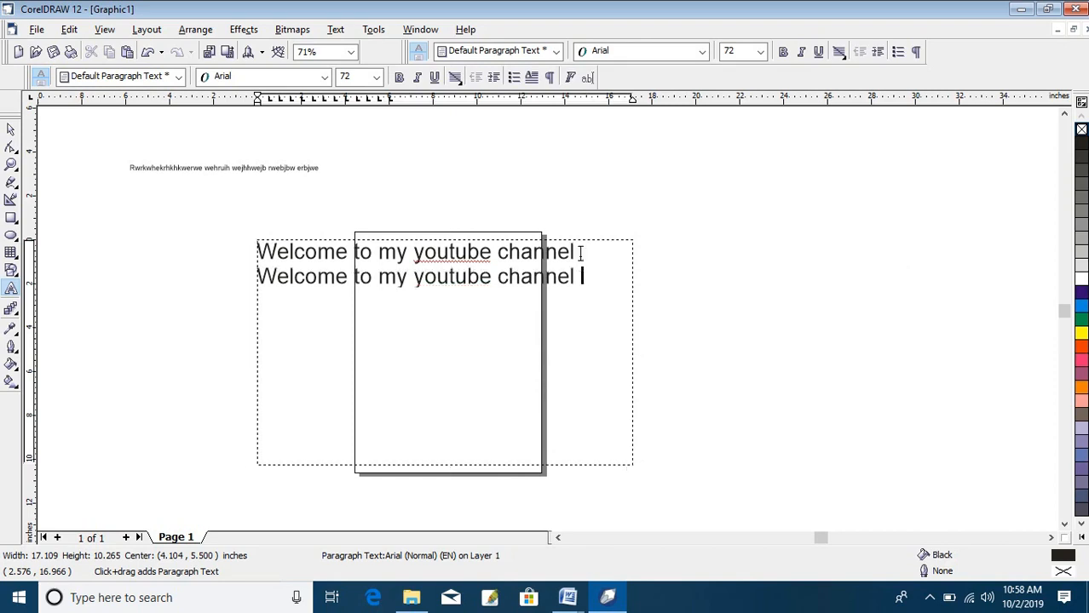
key("ctrl+v")
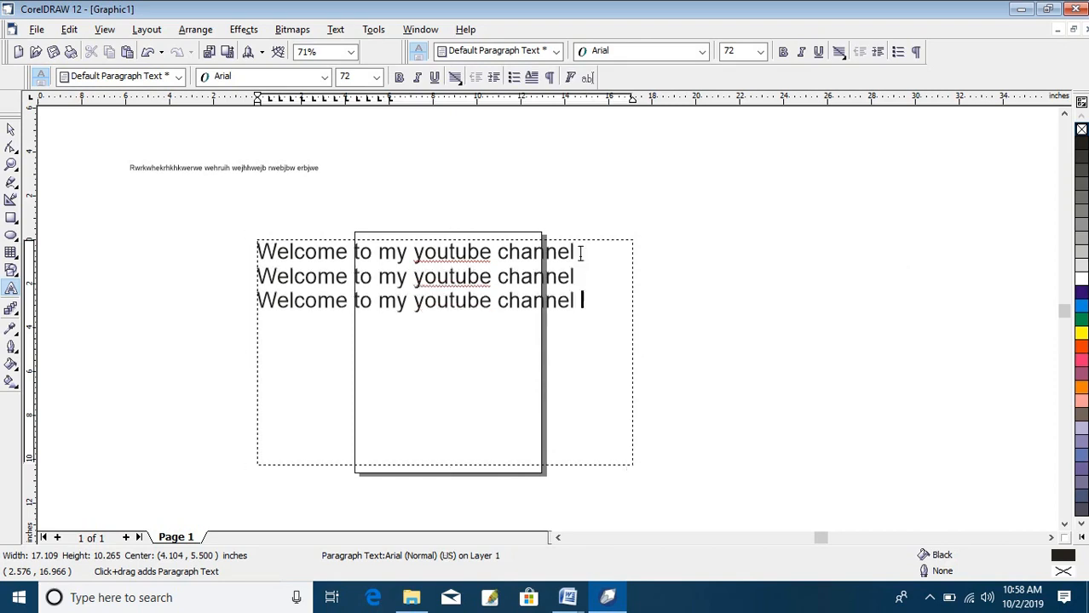
key("ctrl+v")
key("ctrl+v")
key("ctrl+v")
key("ctrl+v")
key("ctrl+v")
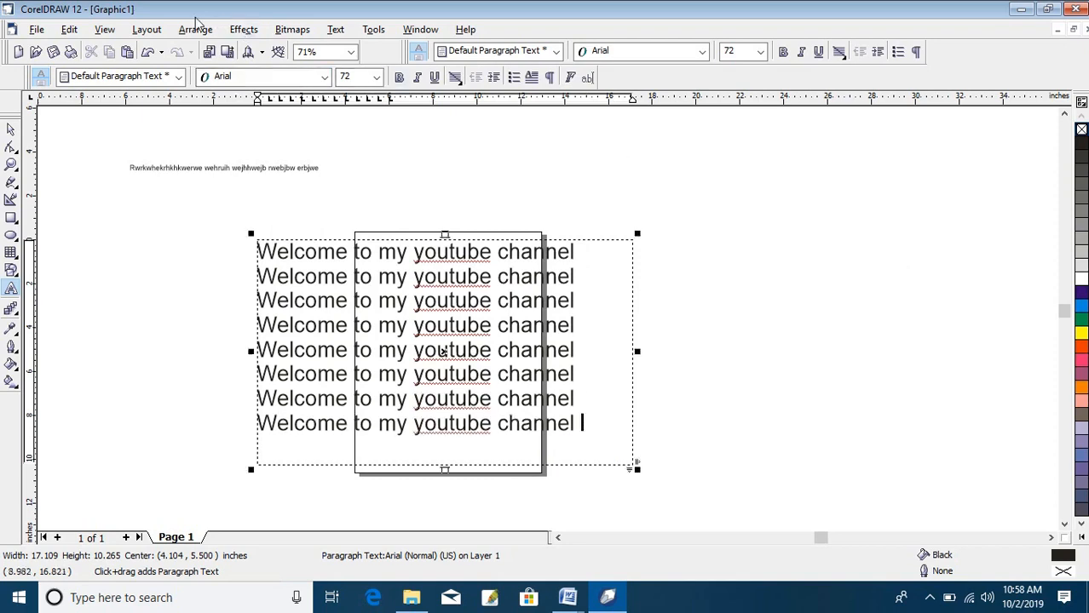
left_click(334, 30)
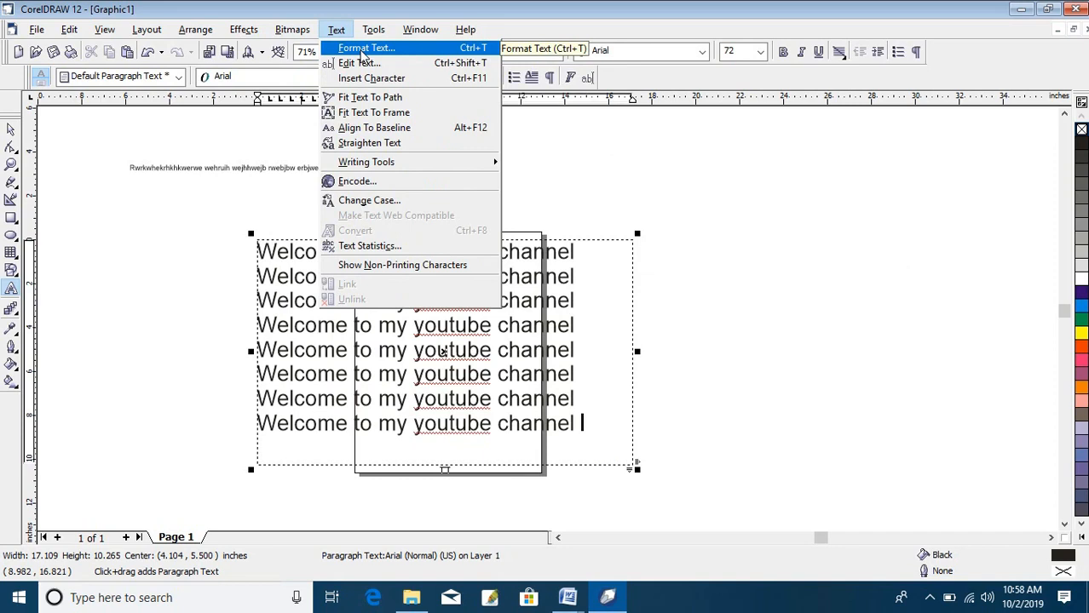
left_click(596, 424)
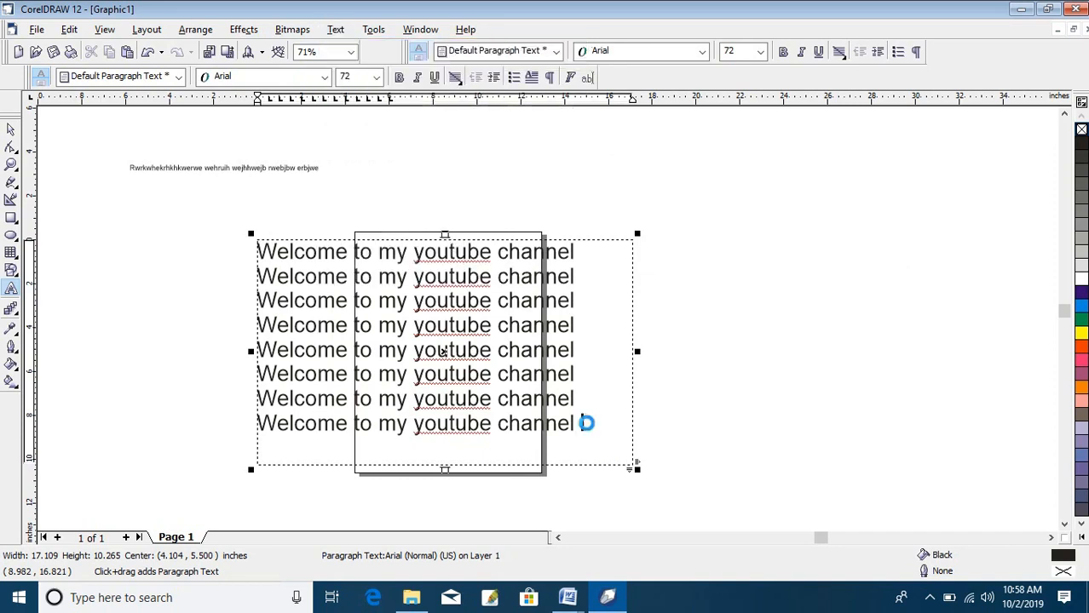
left_click(586, 420)
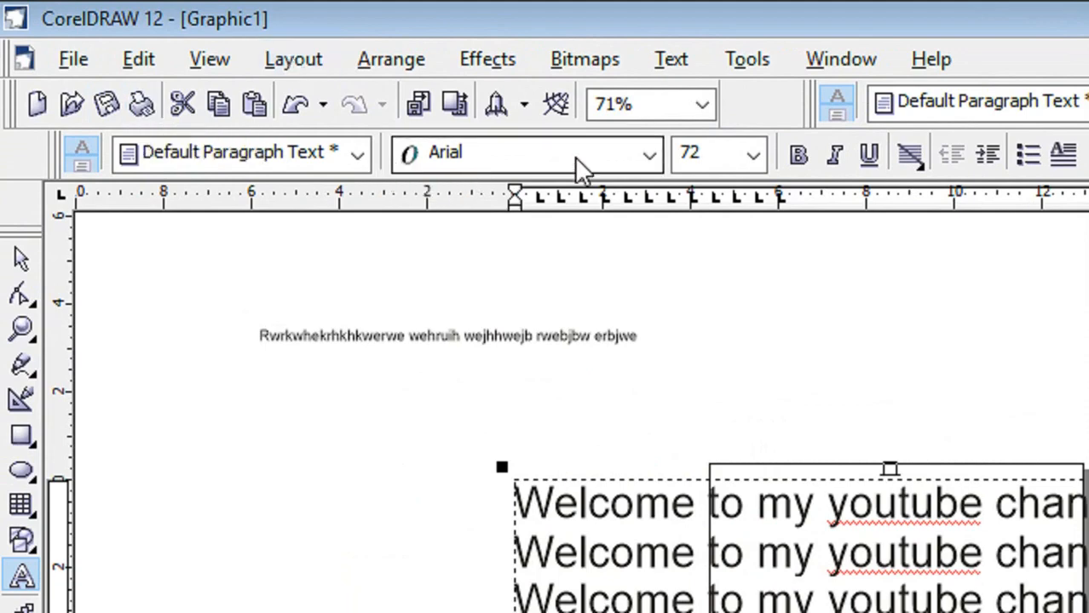
- Undock the text property bar so that it floats over the drawing area above the paragraph frame
left_click_drag(57, 145, 144, 298)
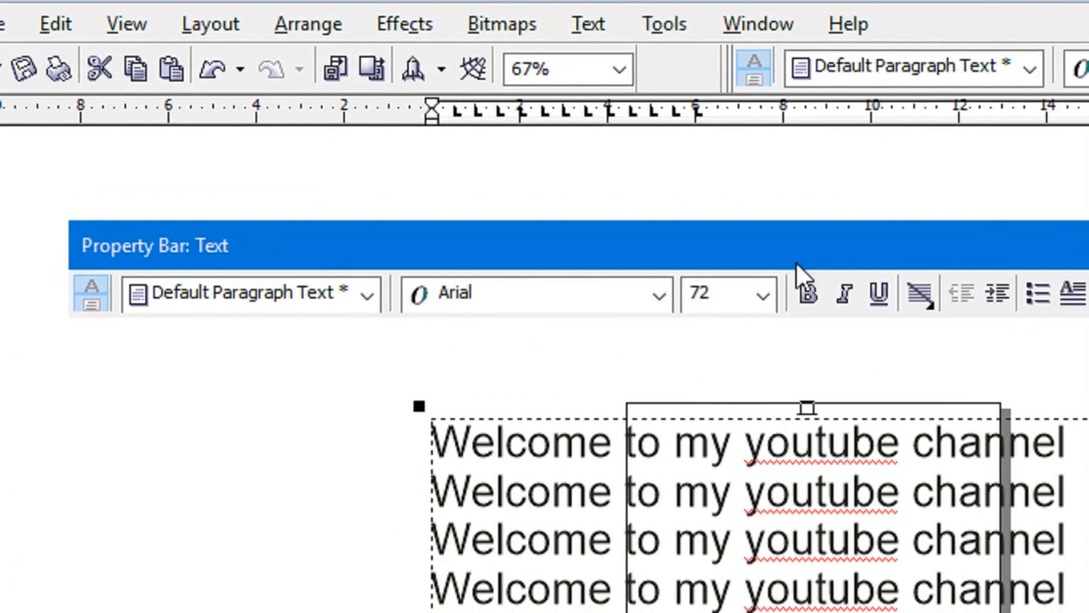
left_click_drag(795, 262, 622, 109)
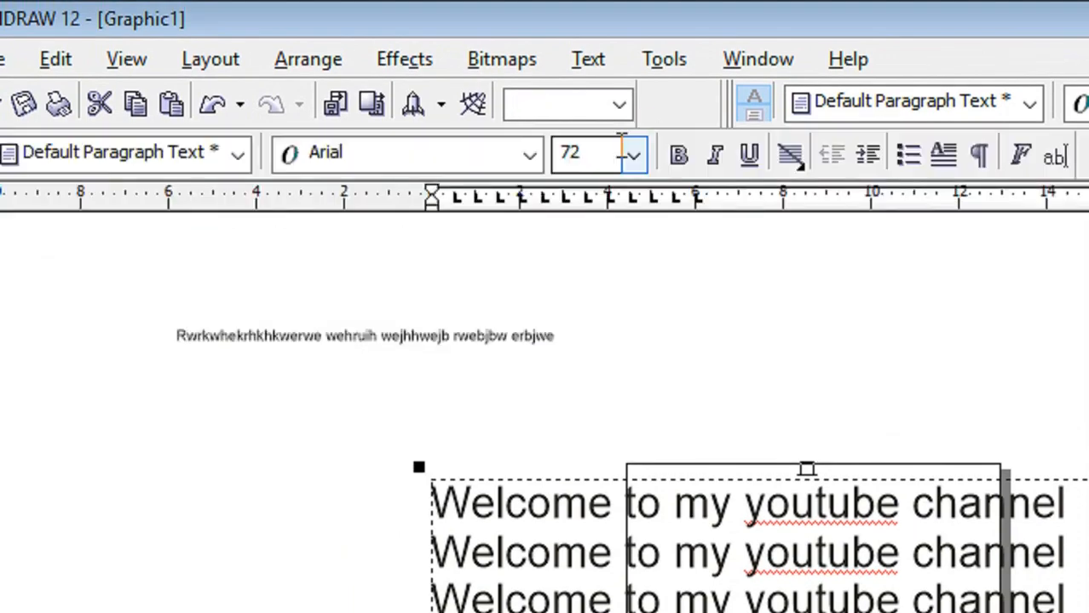
double_click(545, 162)
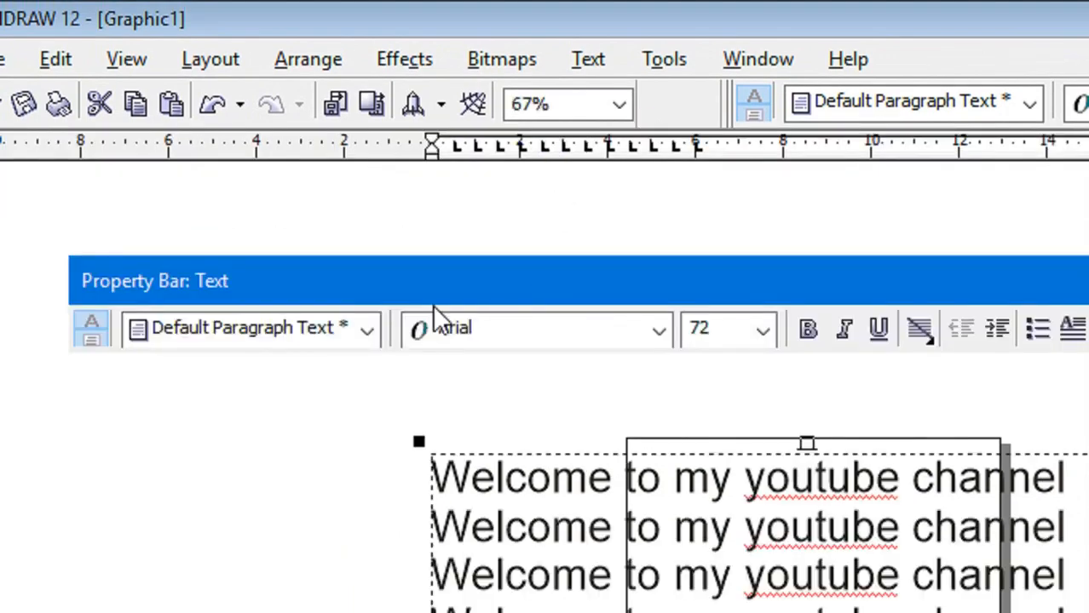
- Look through the available fonts and font sizes in the floating text property bar without changing them
left_click(659, 333)
left_click(761, 341)
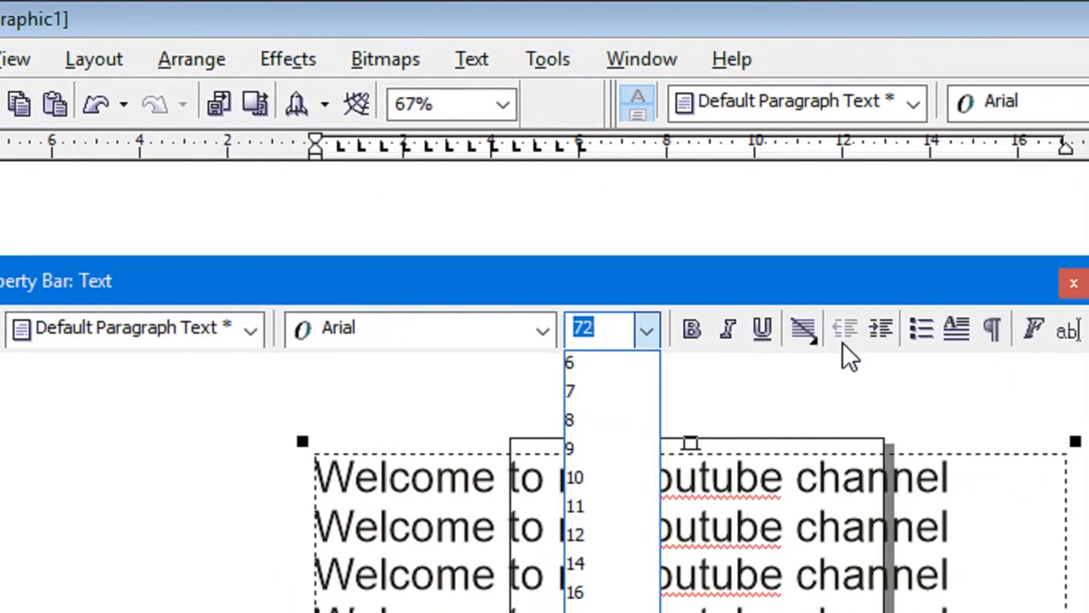
left_click(392, 149)
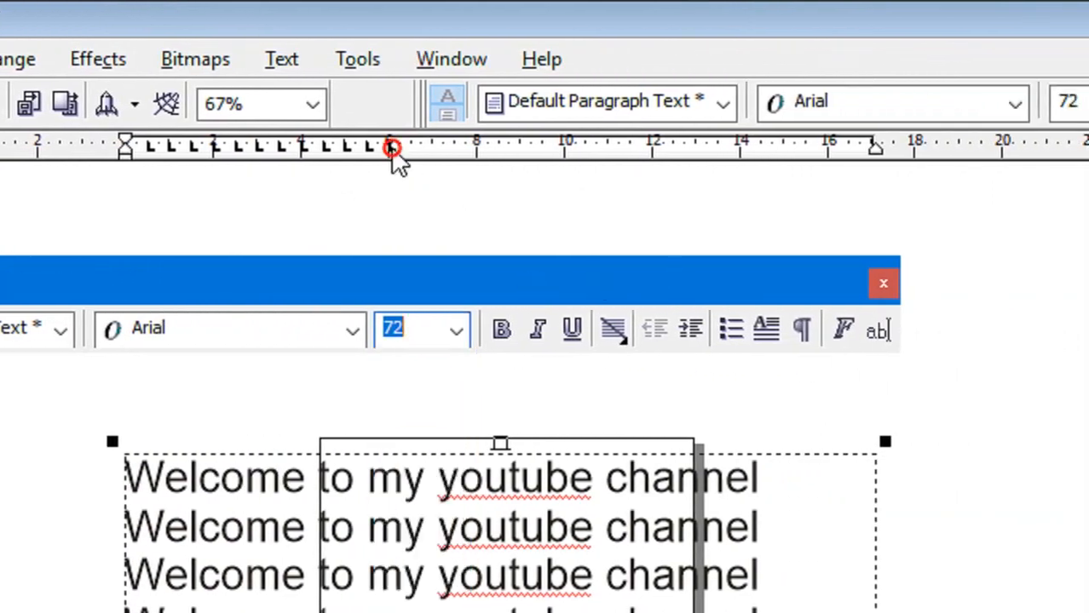
- Dock the floating text property bar back beside the standard toolbar
left_click_drag(308, 282, 268, 105)
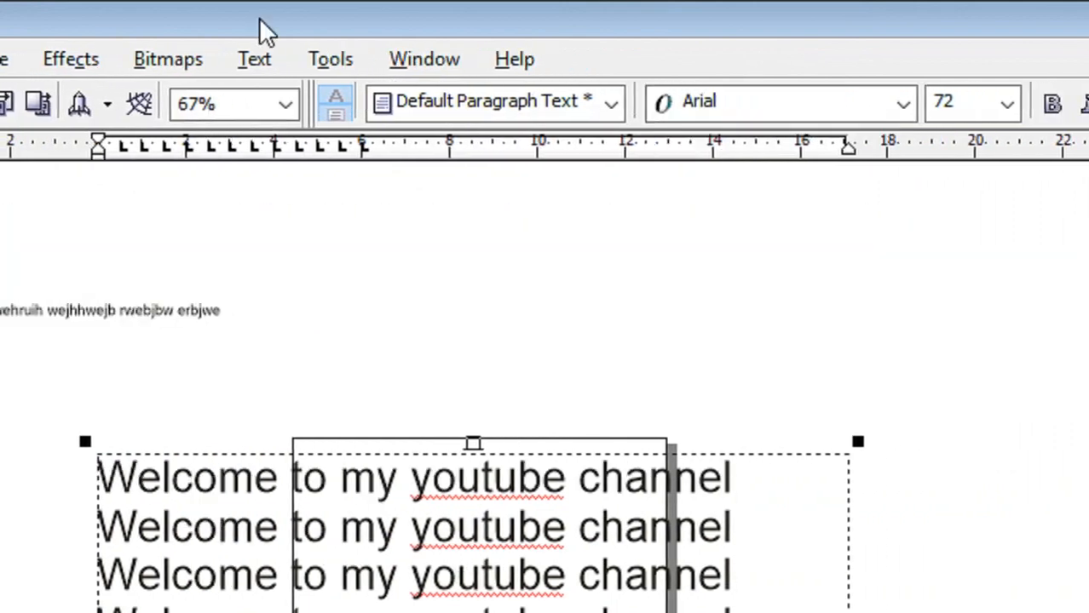
- Open the Format Text dialog, move it clear of the paragraph frame and select all the frame's text
left_click(253, 60)
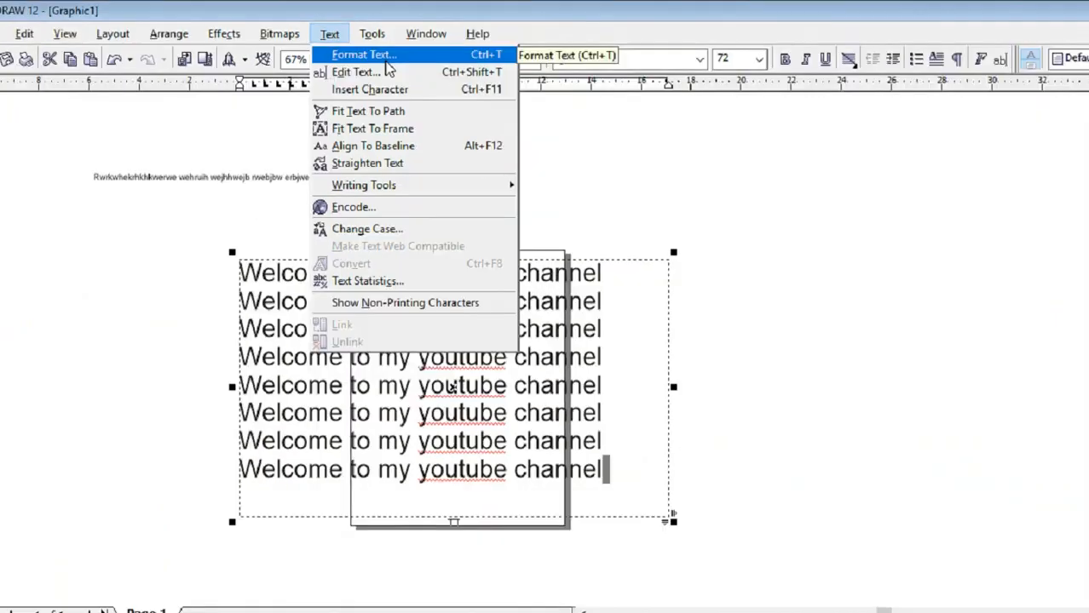
left_click(388, 102)
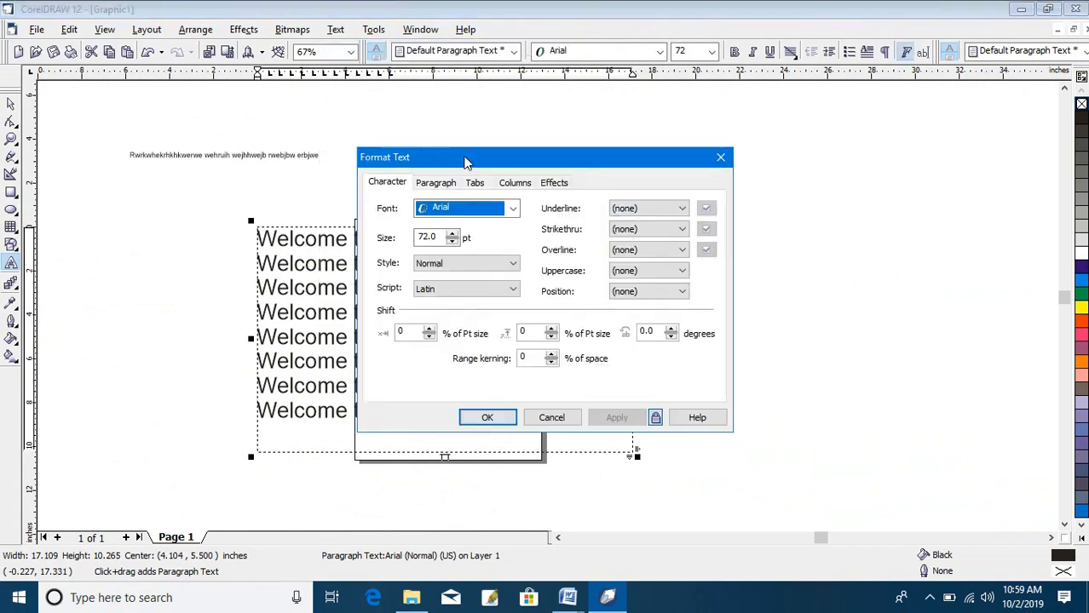
left_click_drag(464, 159, 666, 149)
left_click(505, 404)
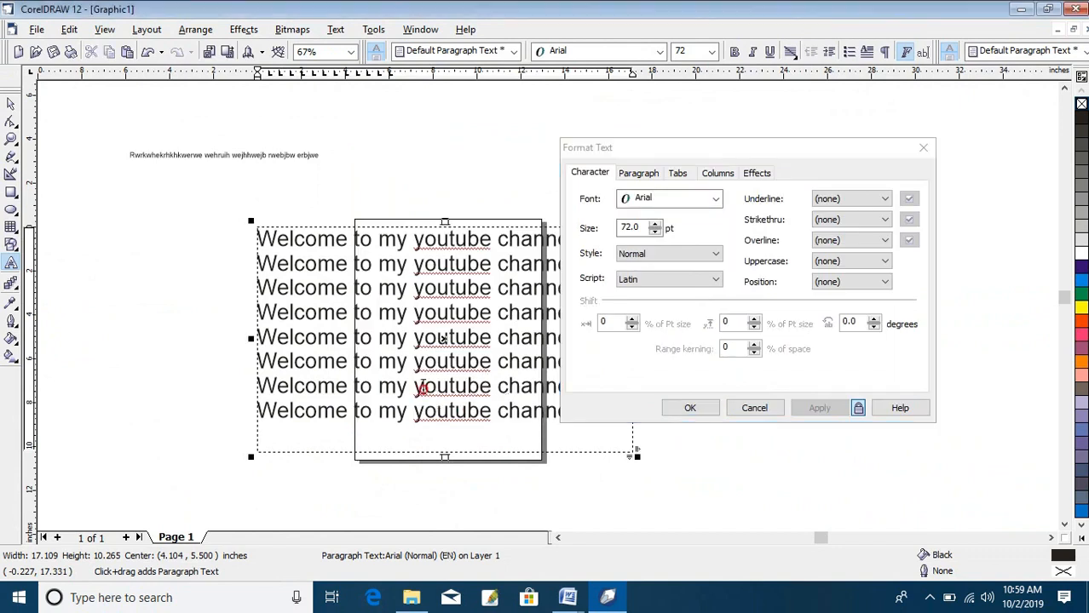
left_click_drag(548, 410, 380, 361)
key("ctrl+a")
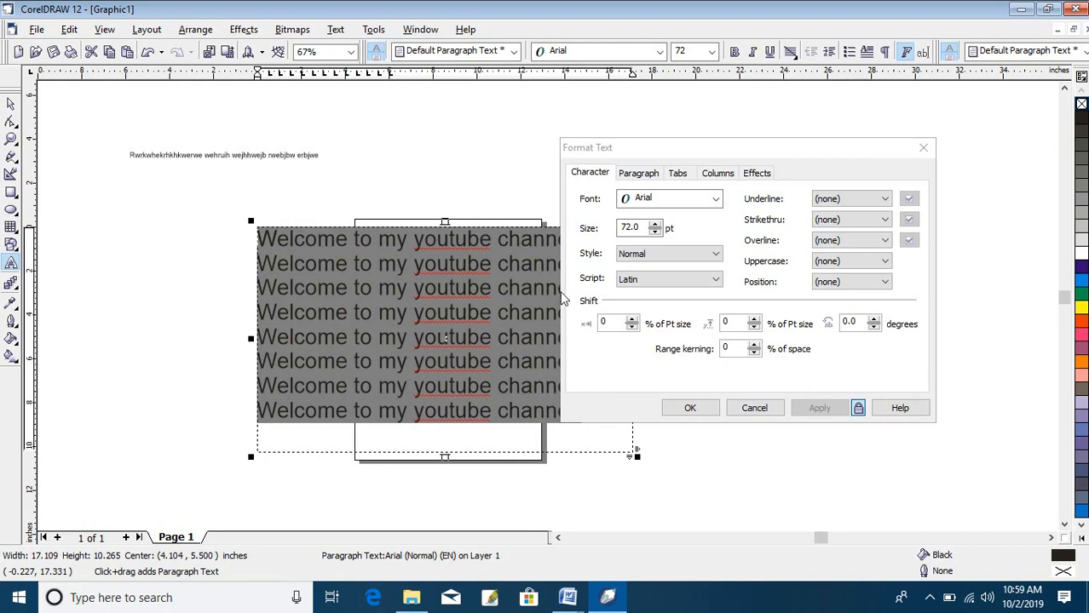
- Format the selected paragraph text in Arial Narrow at 71 pt with the Normal style
left_click(715, 198)
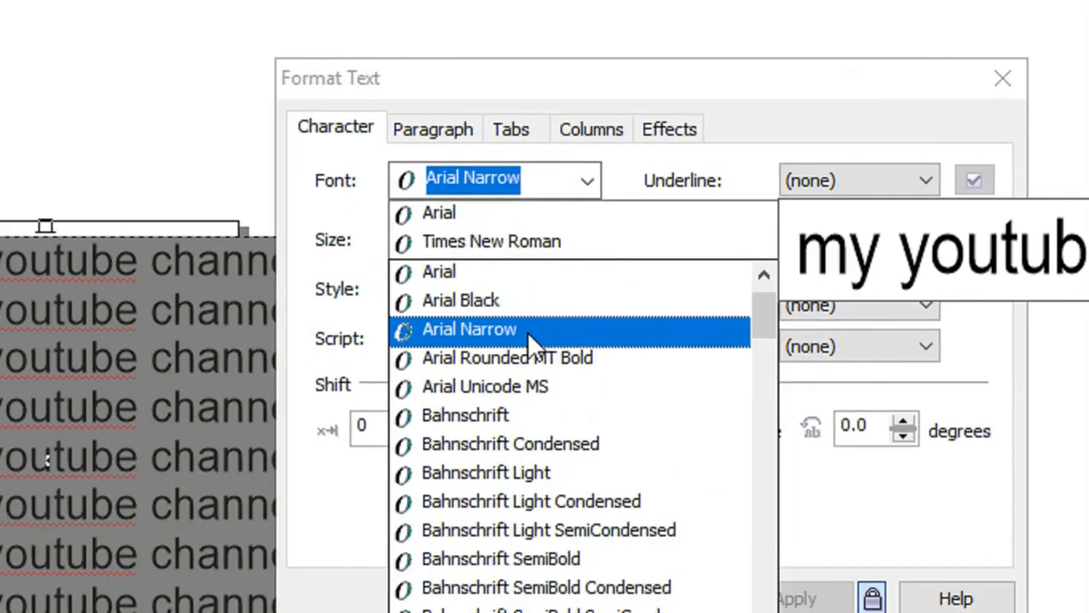
left_click(523, 329)
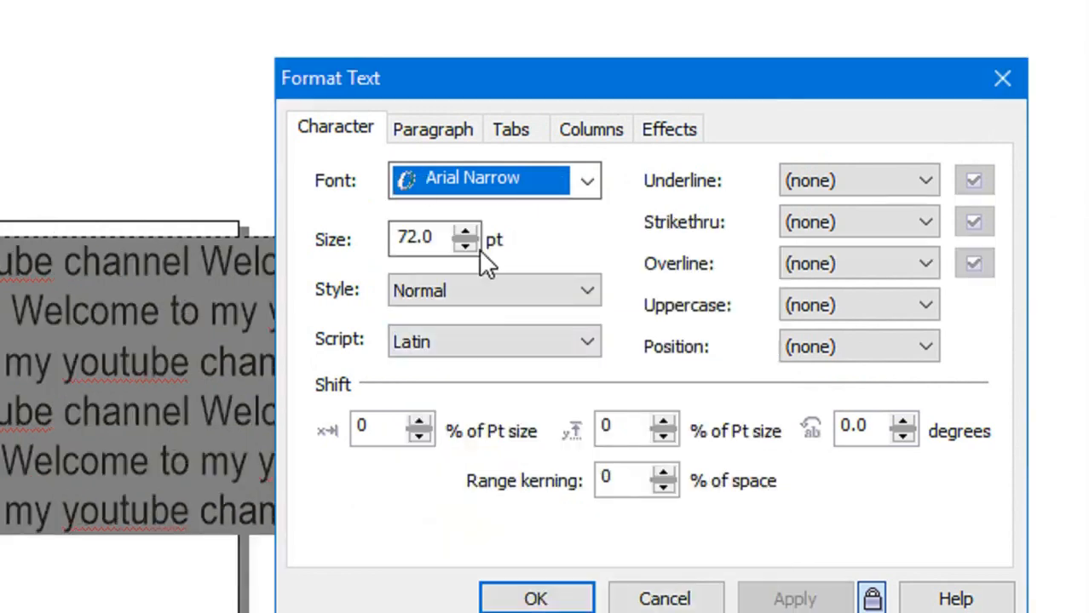
left_click(466, 233)
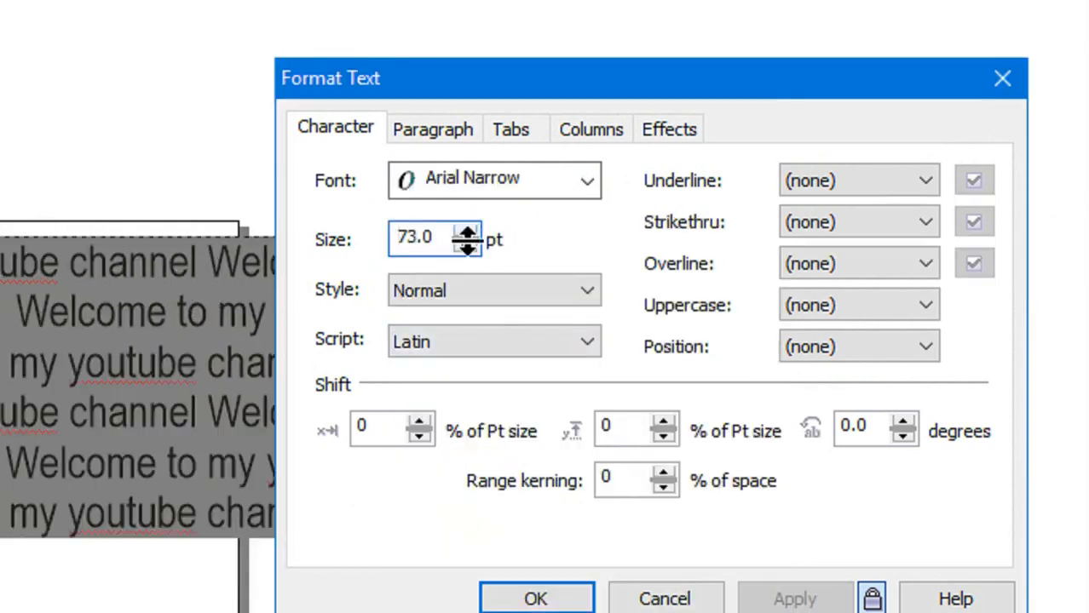
left_click(466, 247)
left_click(466, 247)
left_click(529, 291)
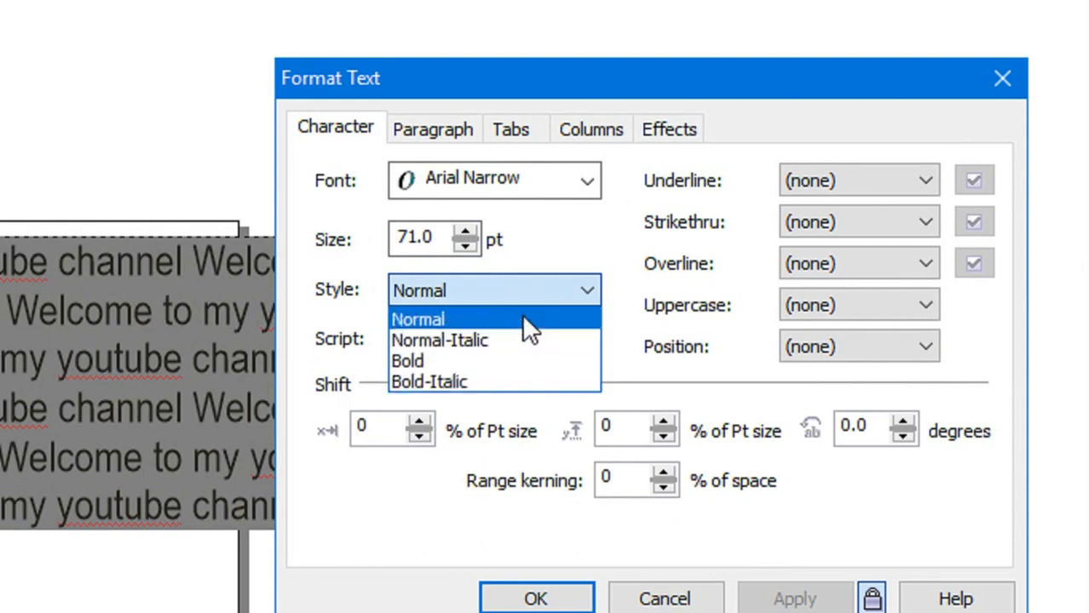
left_click(519, 317)
- Set the script for the character formatting to Middle Eastern
left_click(493, 339)
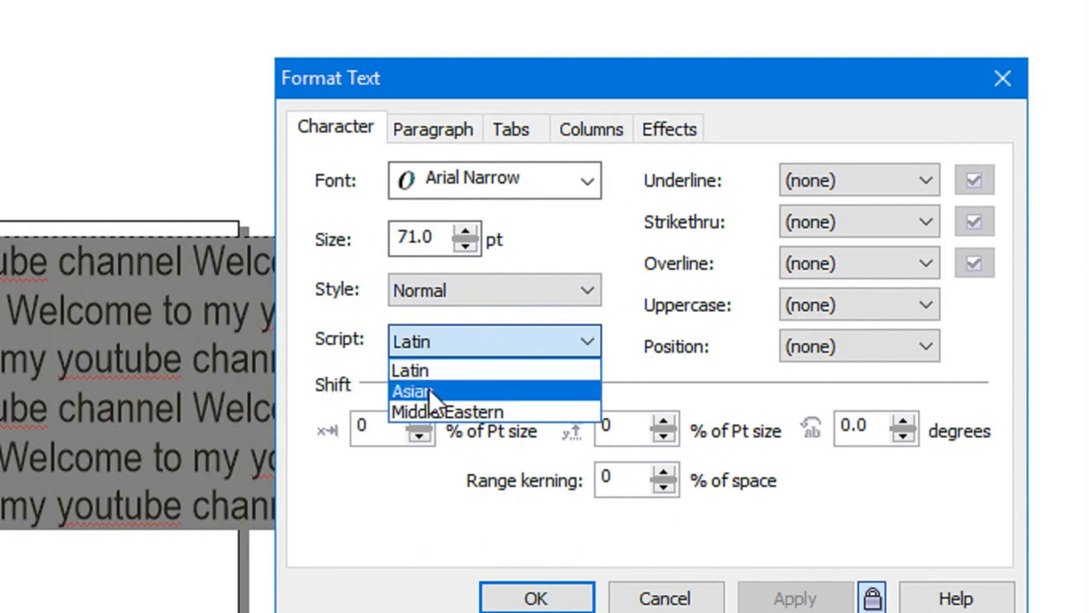
left_click(483, 411)
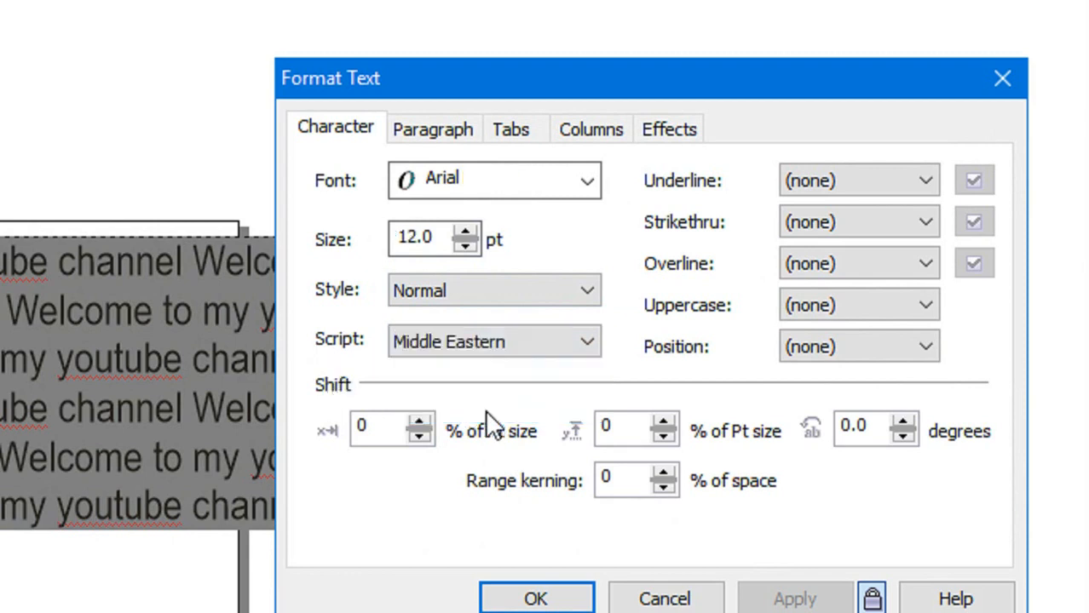
left_click(456, 341)
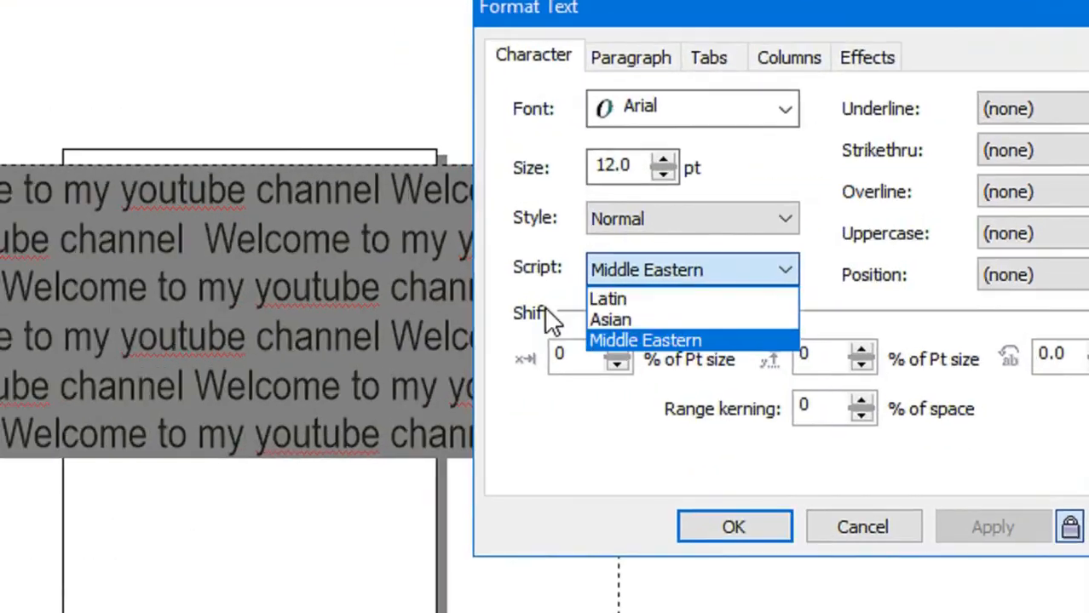
left_click(552, 313)
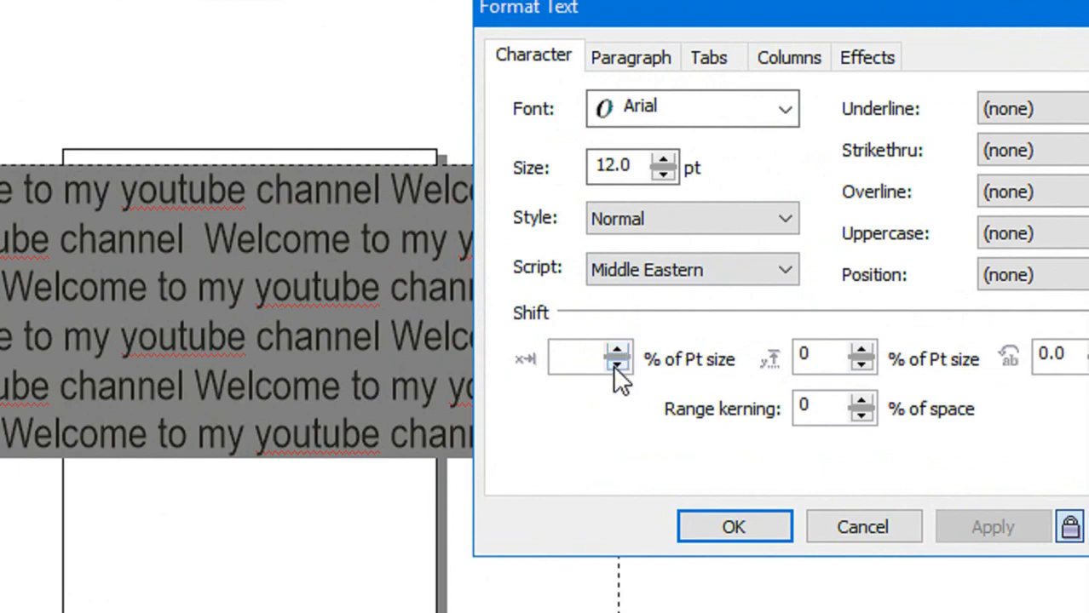
- Set the horizontal character shift of the selected text to 7% of point size
left_click(617, 349)
left_click(617, 349)
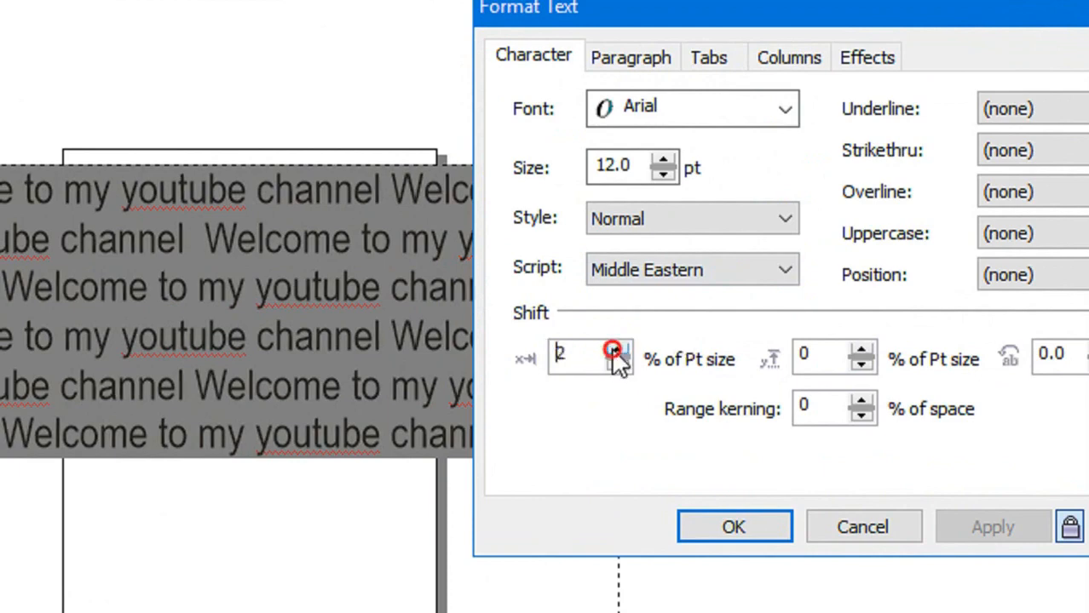
left_click(617, 350)
left_click(617, 349)
left_click(616, 349)
left_click(615, 350)
left_click(615, 350)
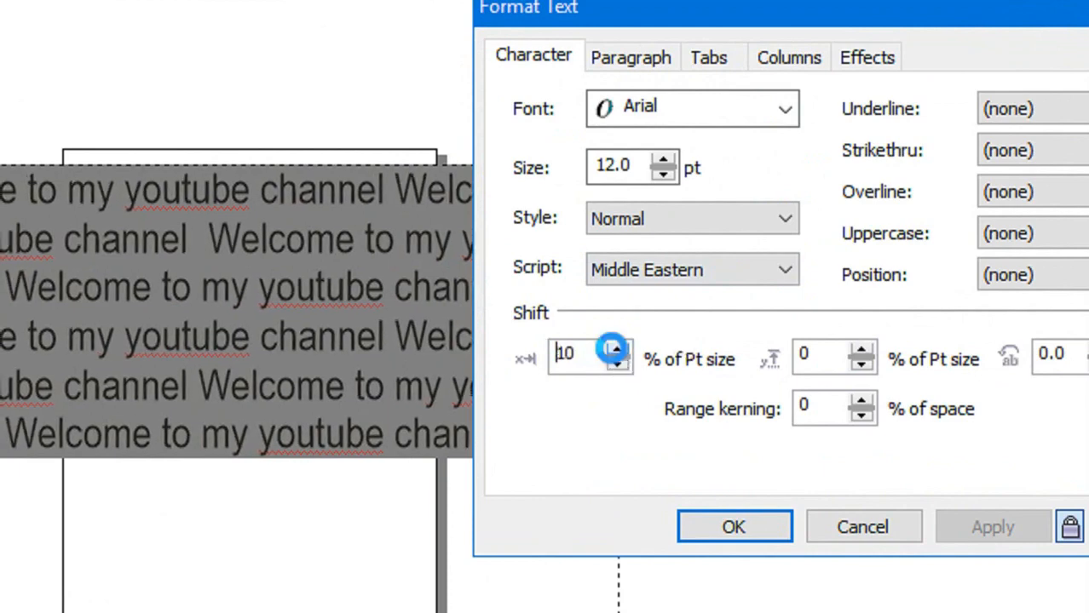
left_click(616, 350)
left_click(619, 367)
left_click(618, 367)
left_click(618, 367)
left_click(618, 367)
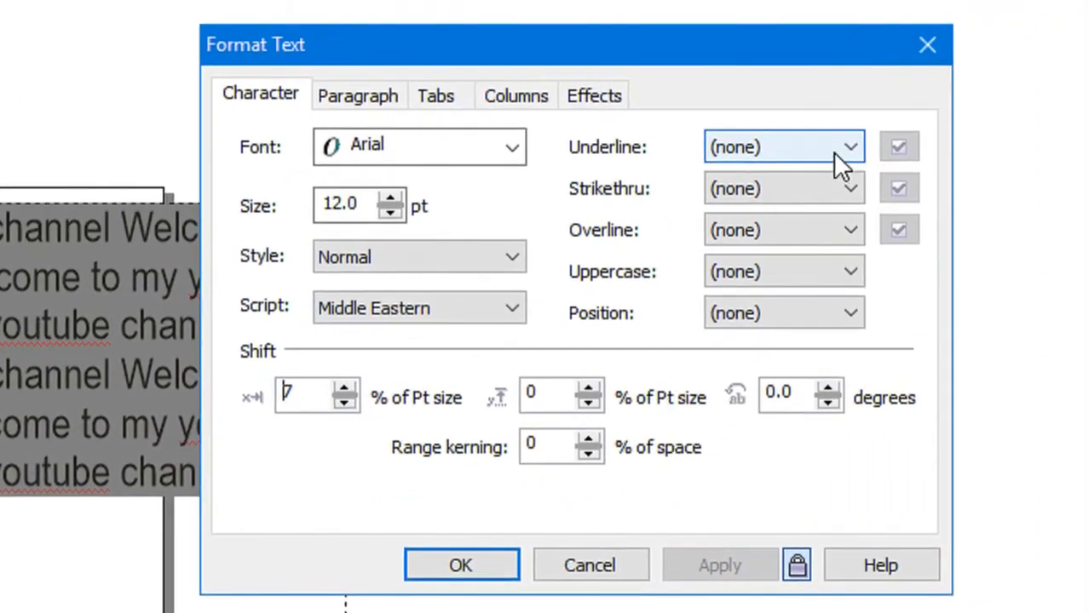
- Set the underline to Single Thin and switch its thickness and baseline shift units to points
left_click(923, 134)
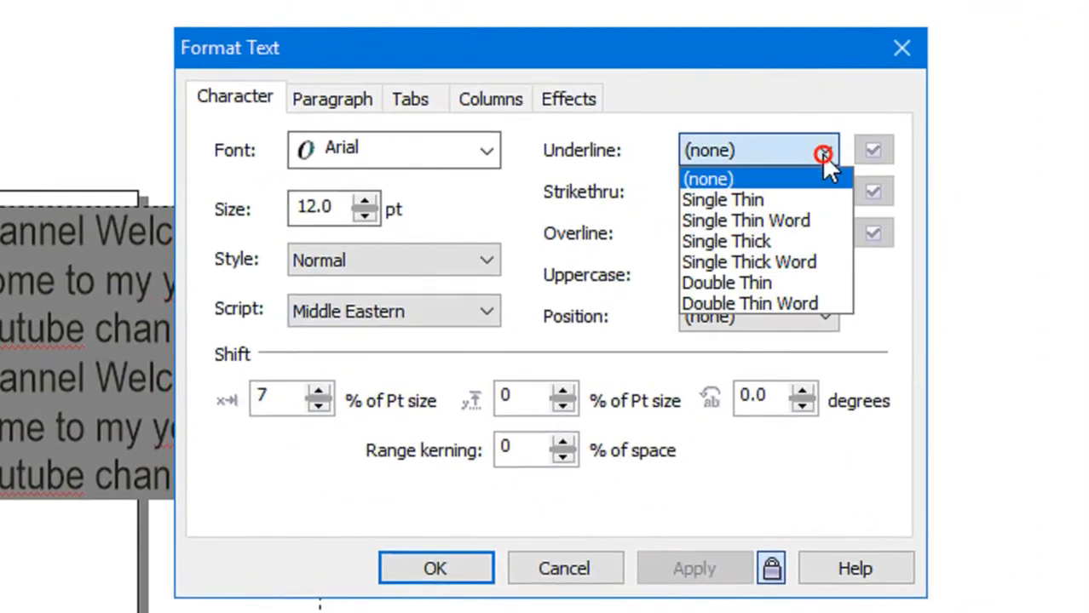
left_click(778, 200)
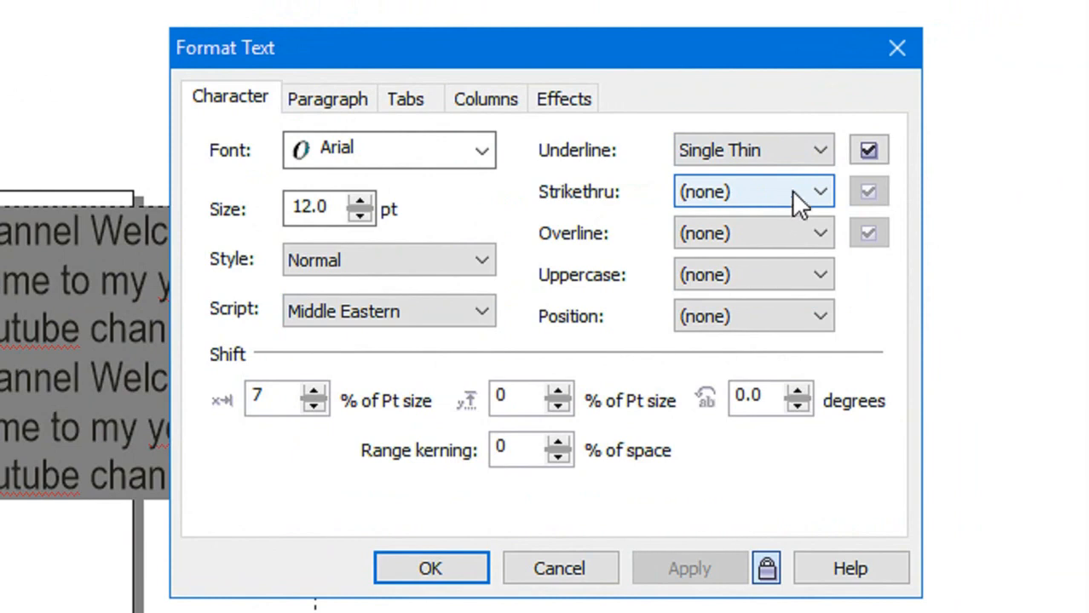
left_click(867, 151)
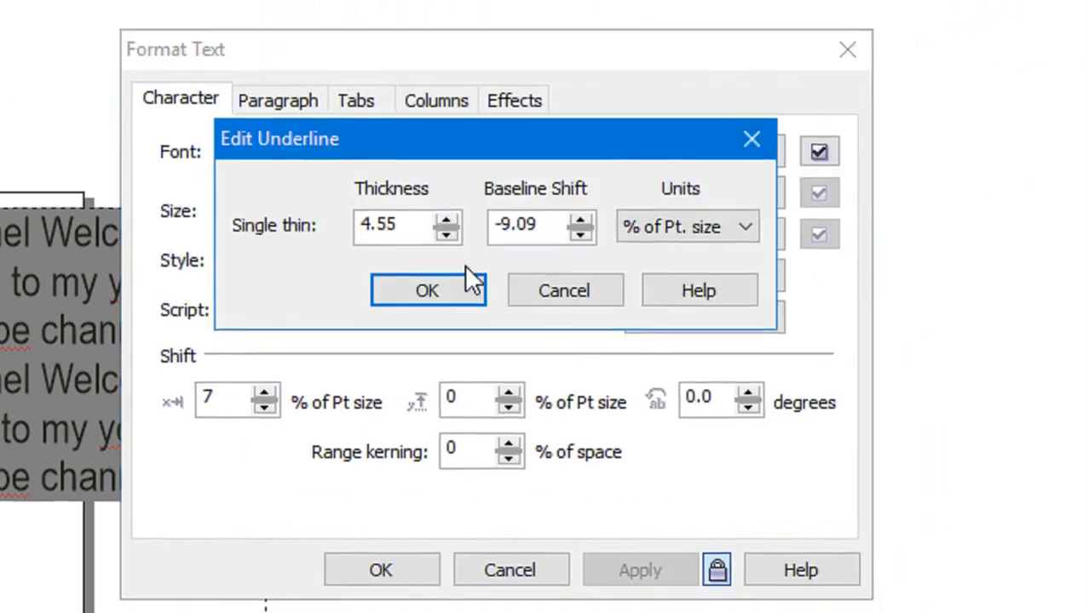
left_click(735, 228)
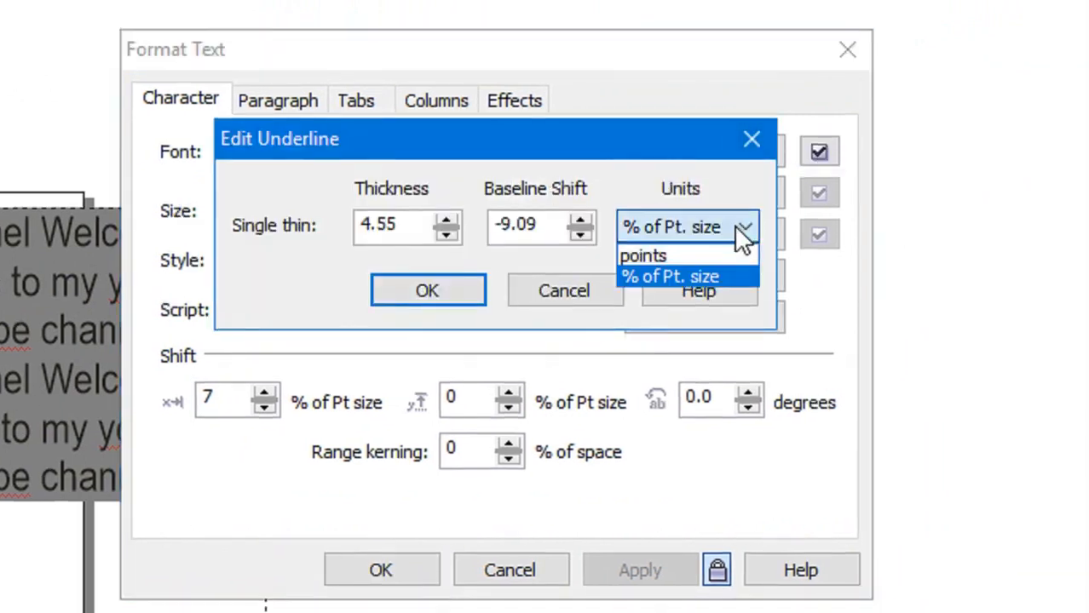
left_click(664, 256)
left_click(443, 296)
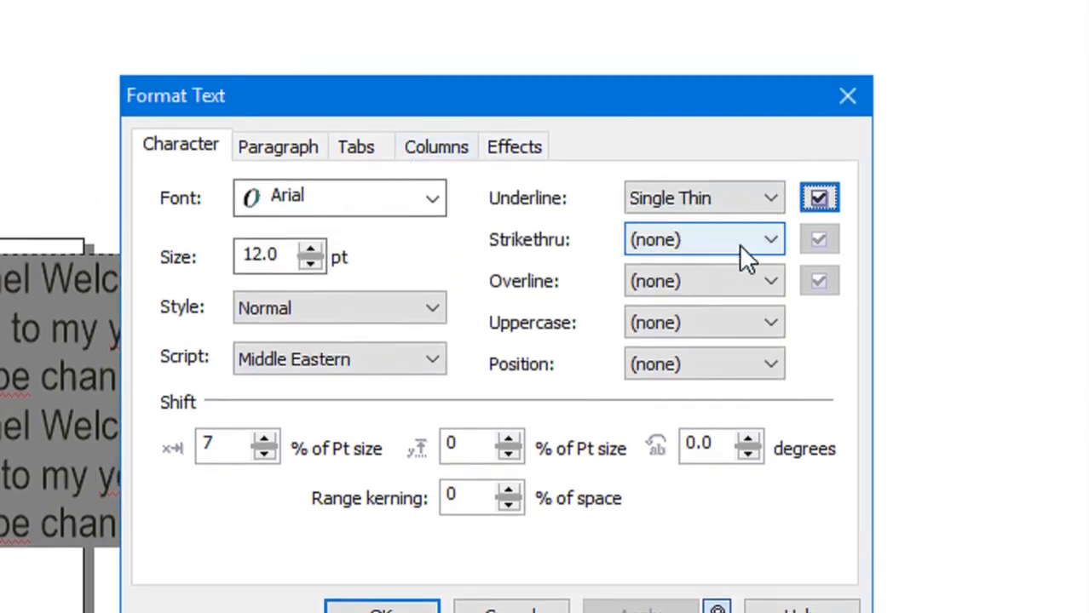
- Set the strikethrough to Single Thin and look at its edit settings and the overline options
left_click(739, 247)
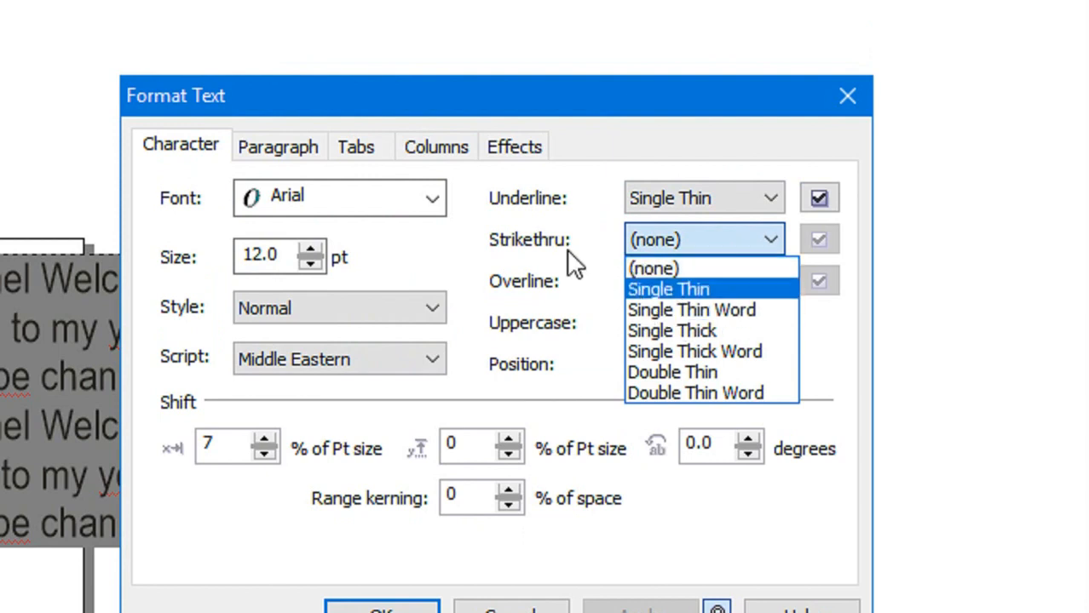
key("Up")
left_click(738, 291)
left_click(733, 283)
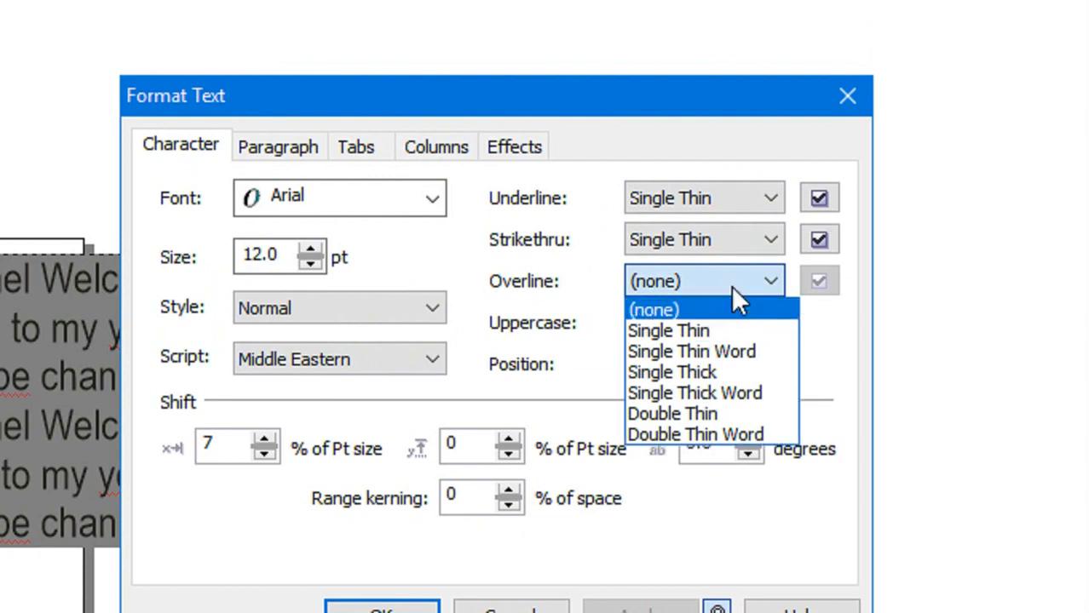
left_click(817, 196)
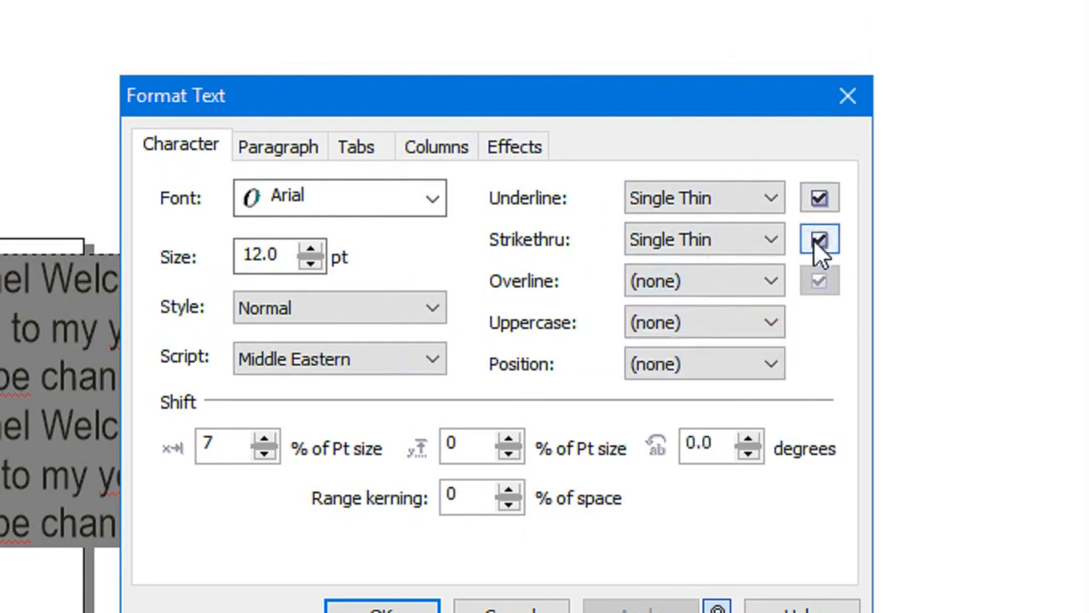
left_click(814, 240)
left_click(445, 334)
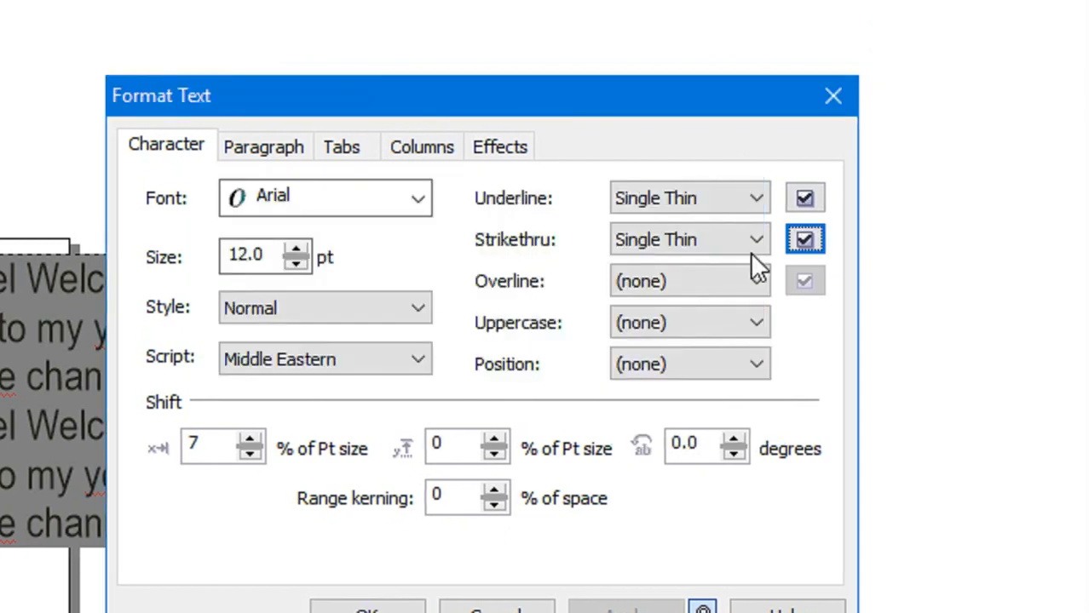
- Reset both the strikethrough and the underline to none
left_click(728, 246)
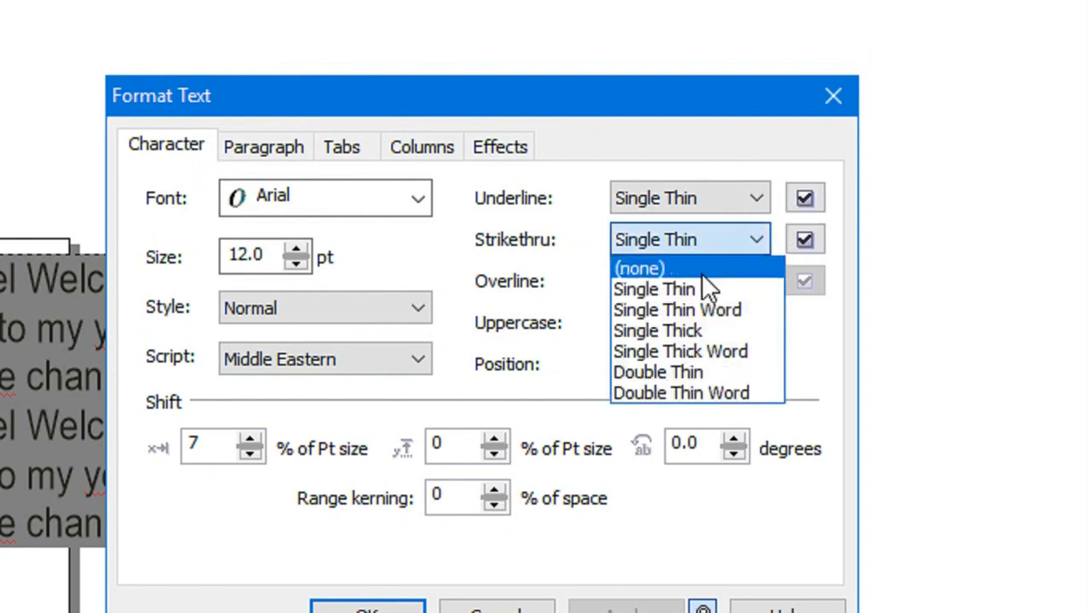
left_click(699, 269)
left_click(752, 199)
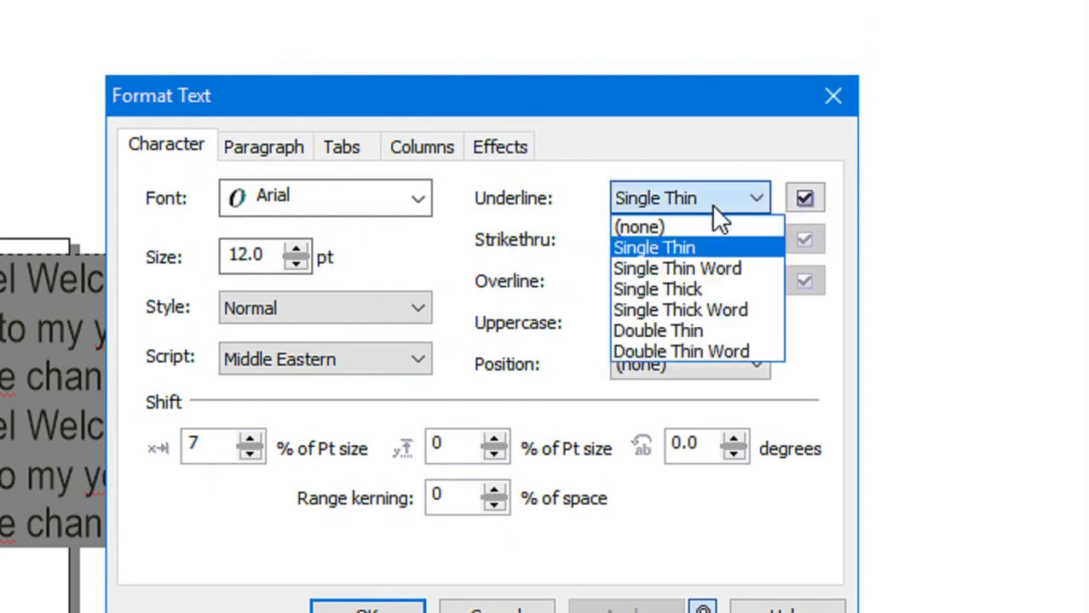
left_click(697, 224)
- Set the uppercase option to All CAPS, leave overline and position at none, and accept the Format Text settings
left_click(739, 284)
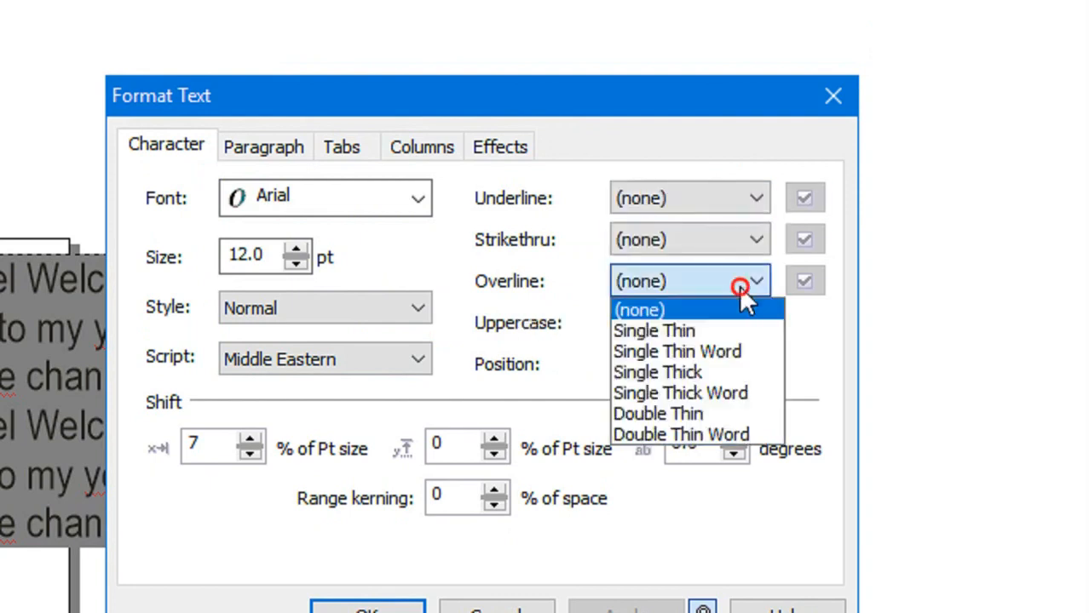
left_click(545, 305)
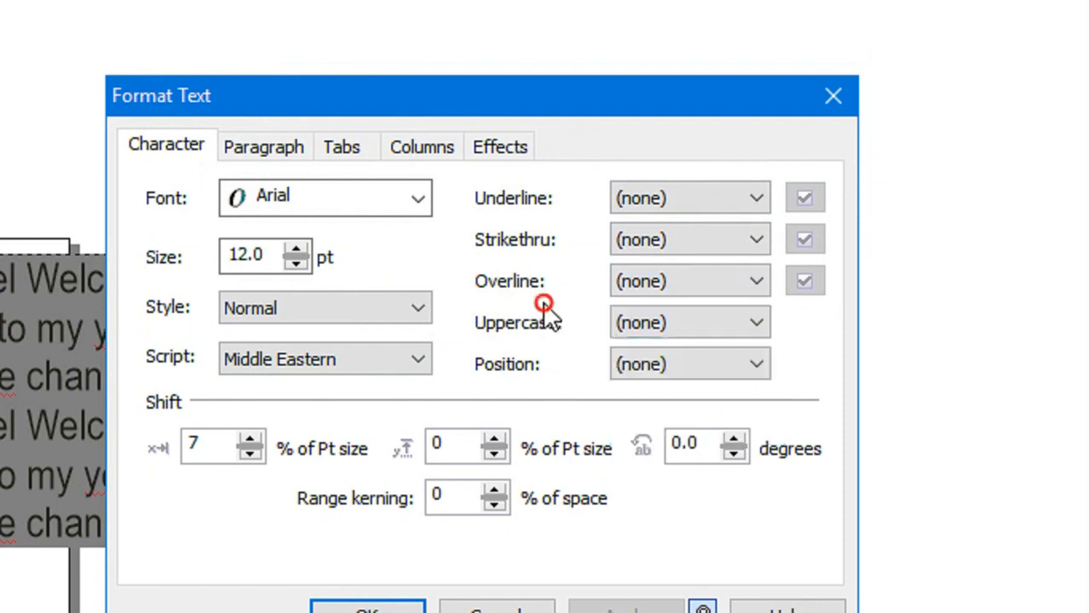
left_click(740, 322)
left_click(696, 394)
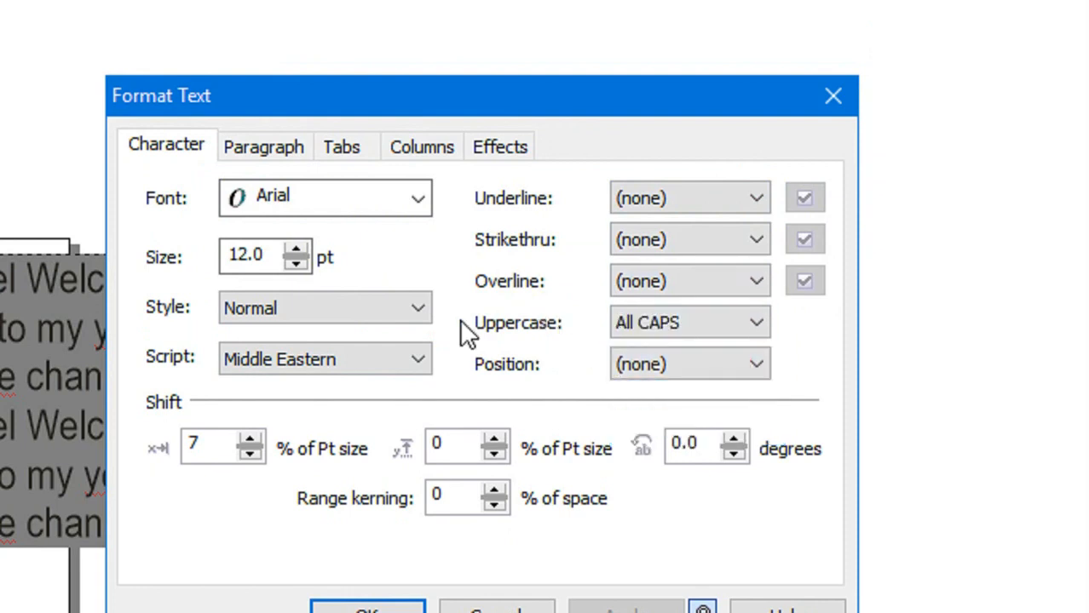
left_click(694, 363)
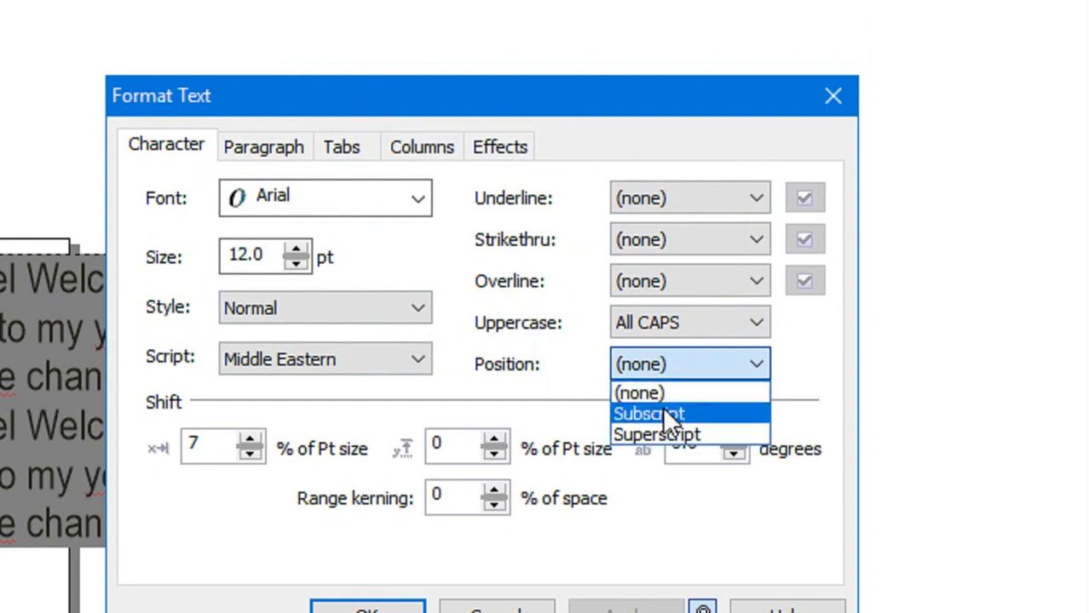
left_click(549, 386)
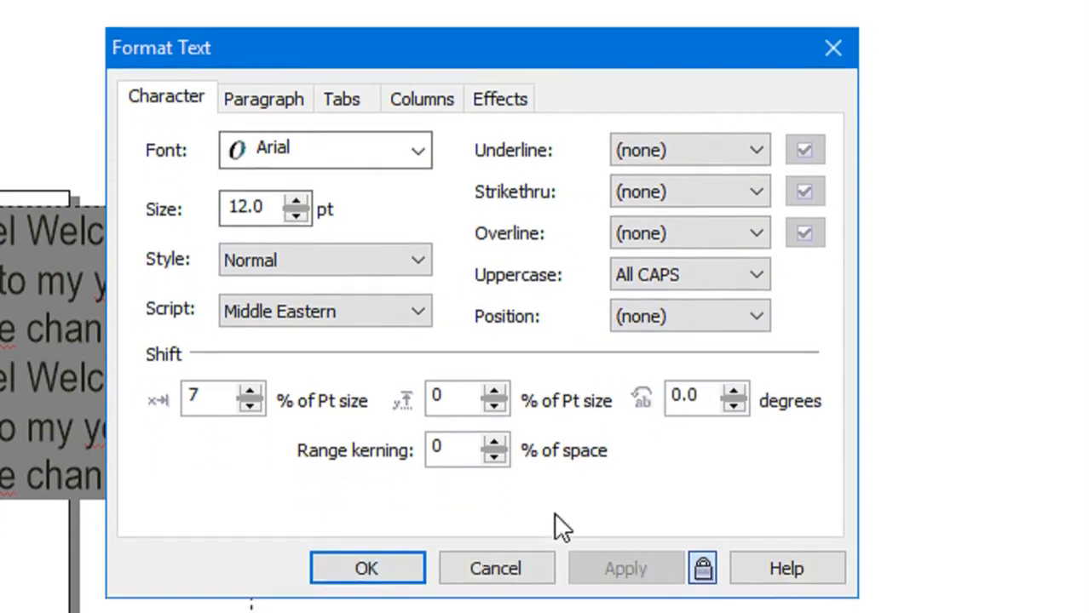
left_click(388, 569)
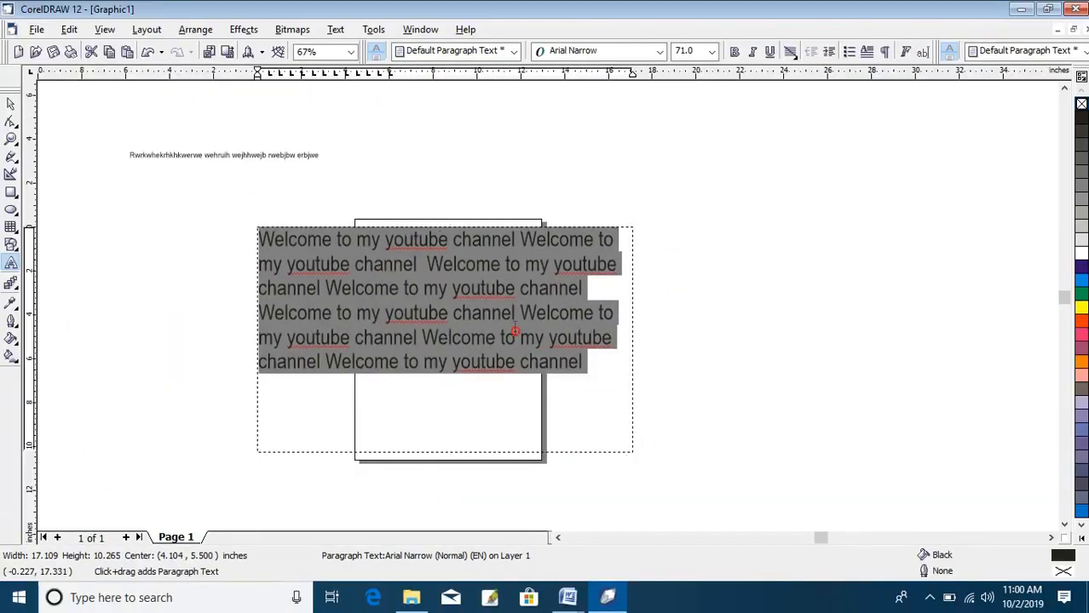
- Deselect the paragraph text and switch from text editing to the Pick tool
left_click(628, 289)
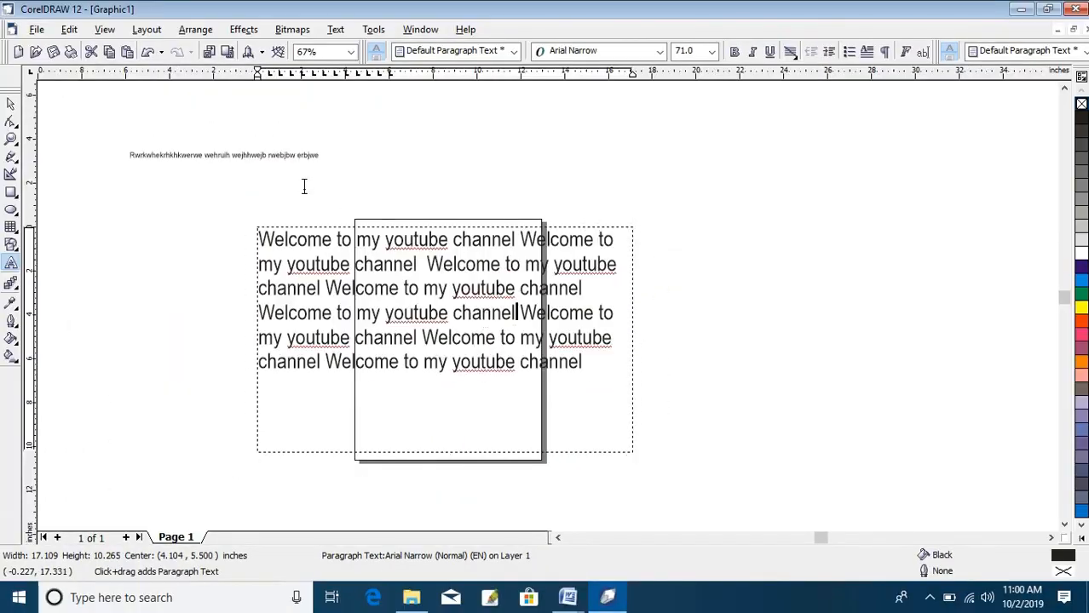
key("ctrl+space")
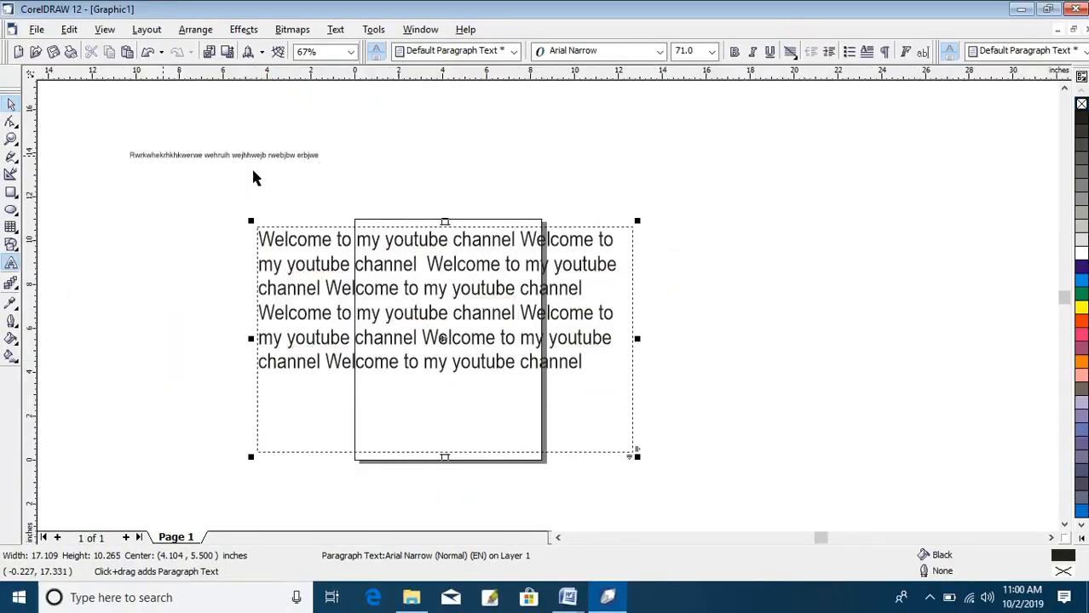
- Enlarge the artistic text line above the page to about 84 pt and open its Format Text settings
left_click(267, 159)
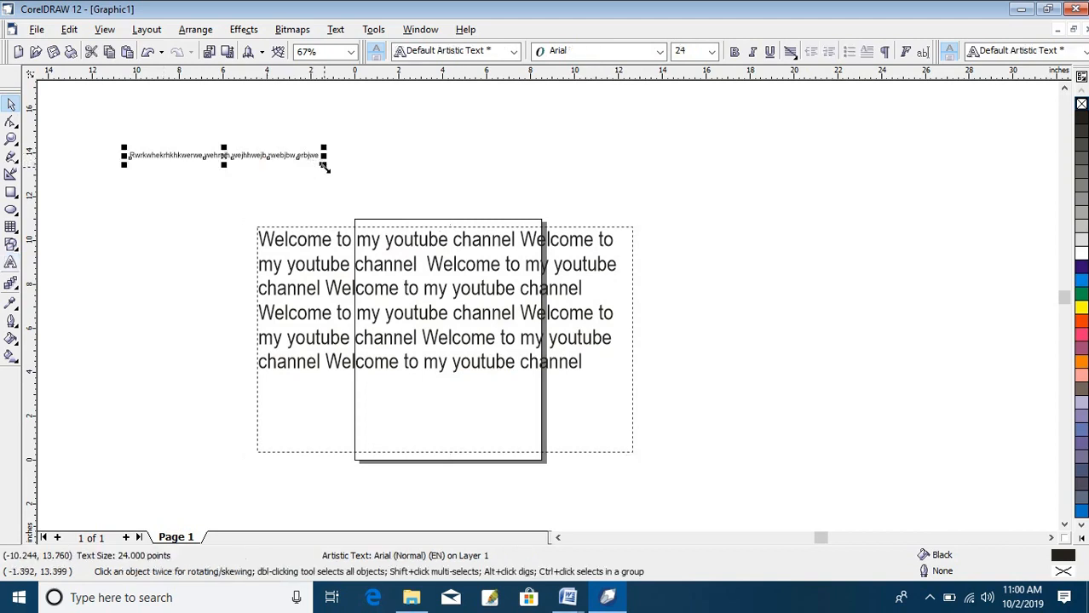
left_click_drag(324, 167, 445, 186)
left_click(335, 33)
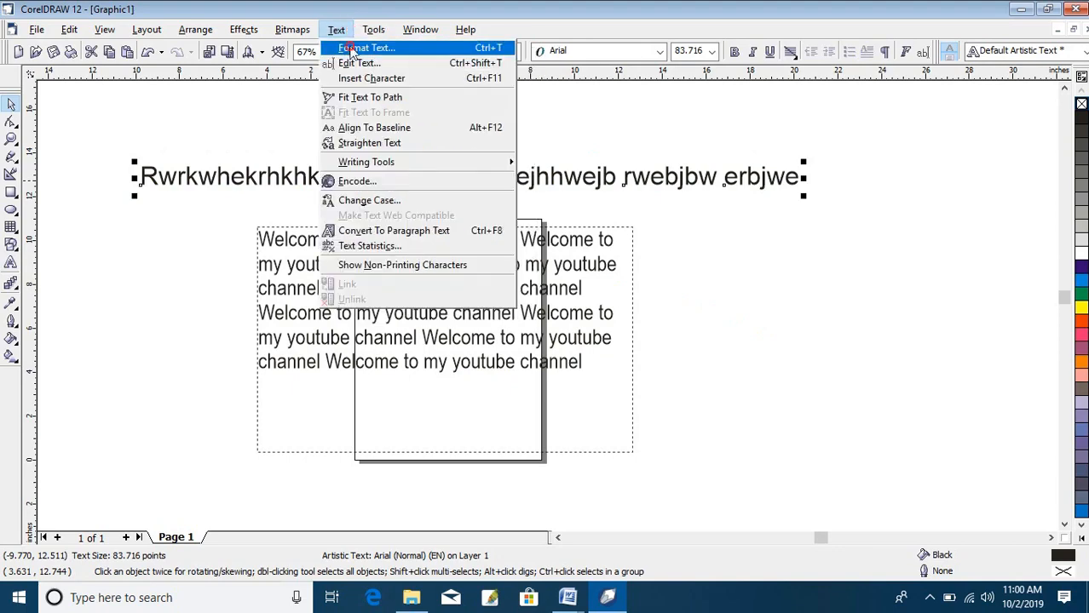
key("Escape")
key("ctrl+t")
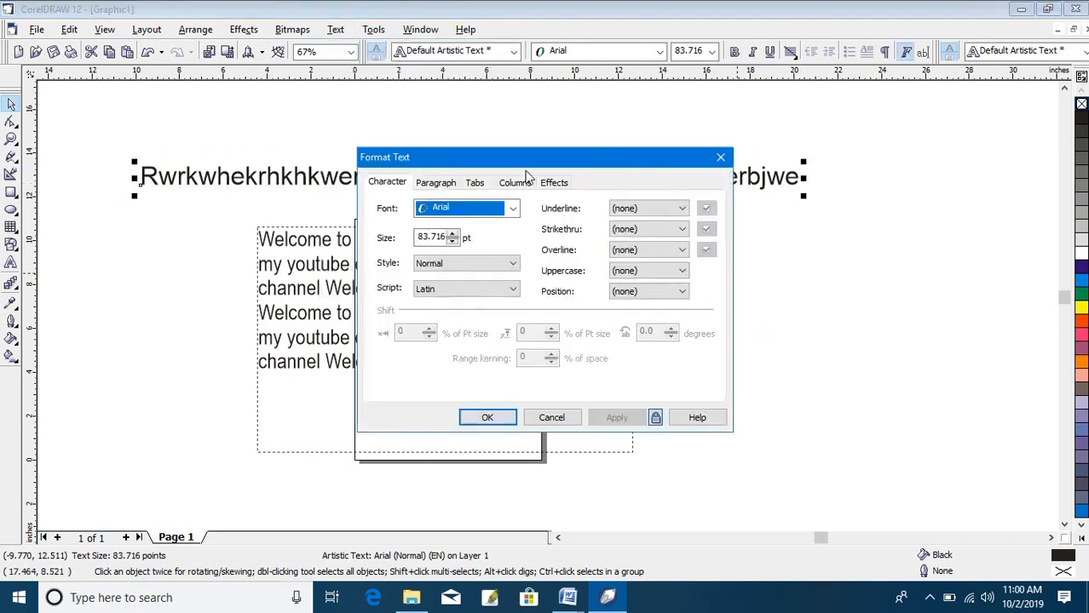
left_click_drag(525, 162, 697, 205)
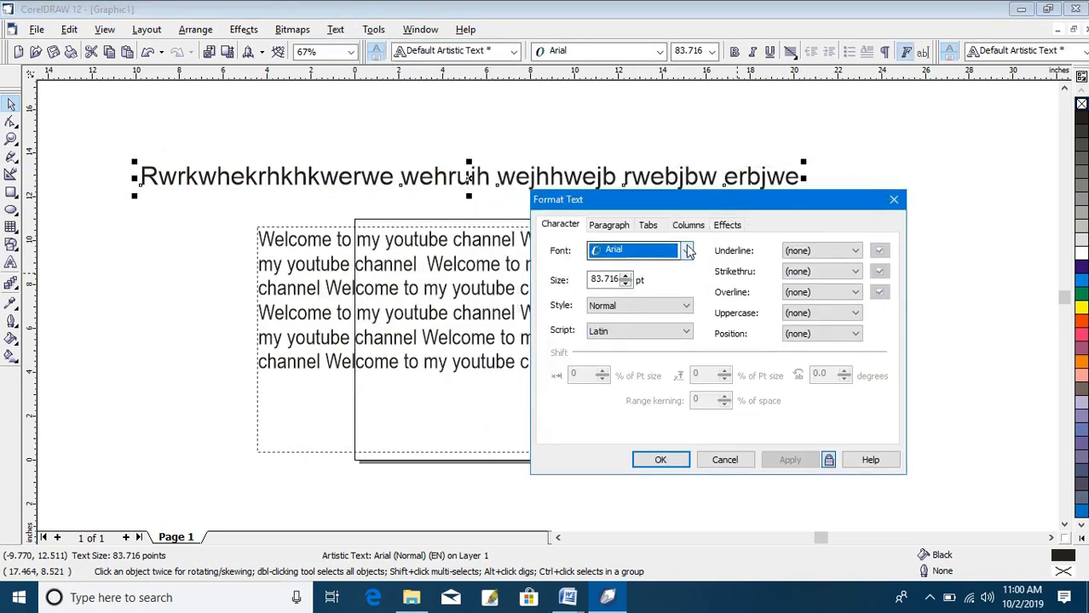
- Set the artistic text's font to Arial Narrow, its size to 77.716 pt and its style to Bold
left_click(686, 250)
left_click(661, 340)
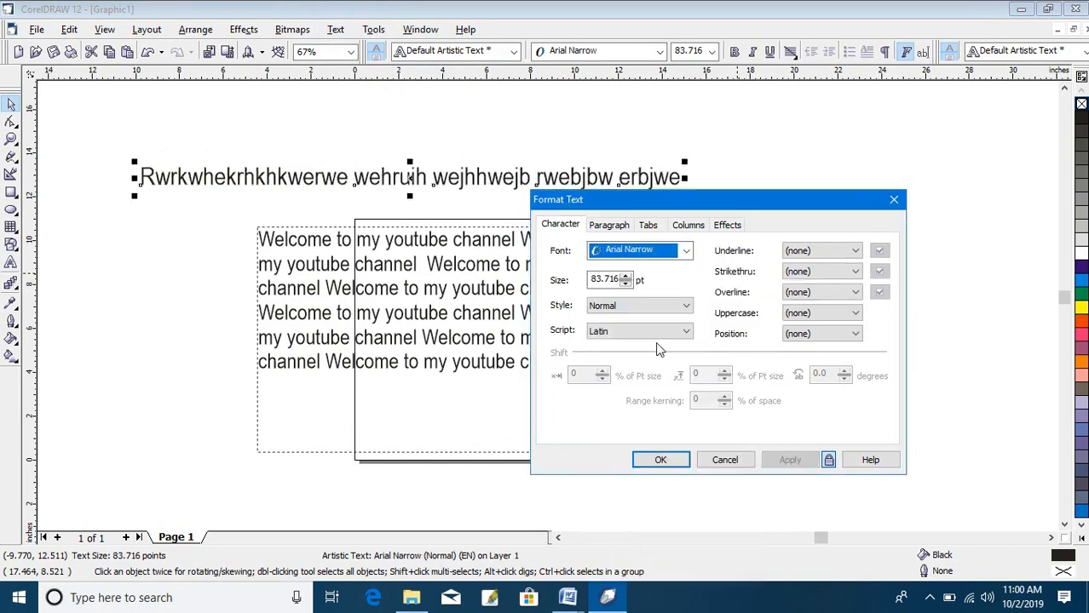
left_click(626, 284)
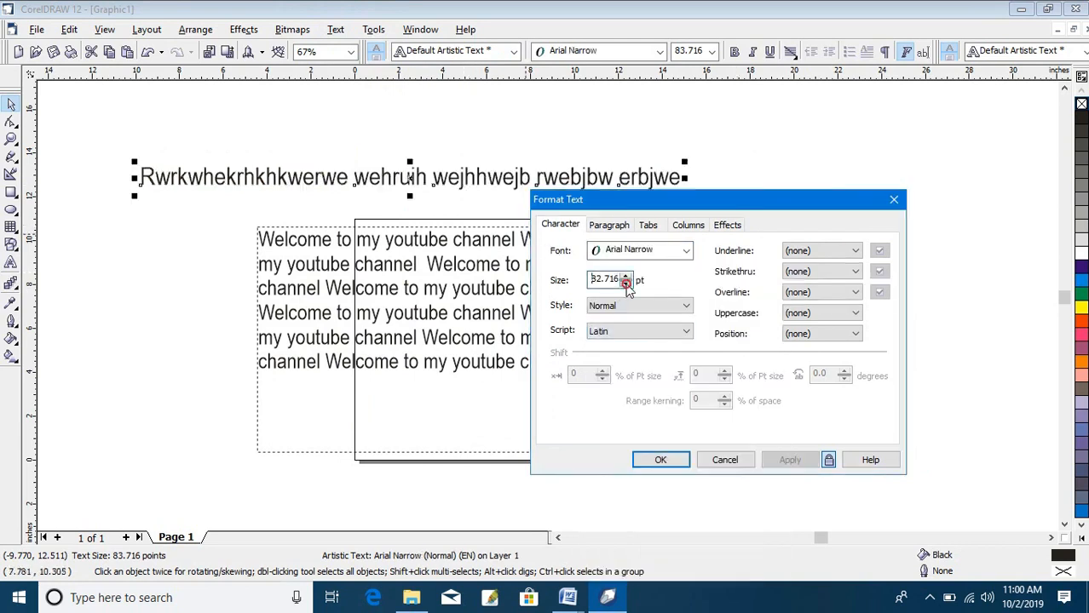
left_click(625, 284)
left_click(626, 284)
left_click(625, 284)
left_click(625, 285)
left_click(625, 285)
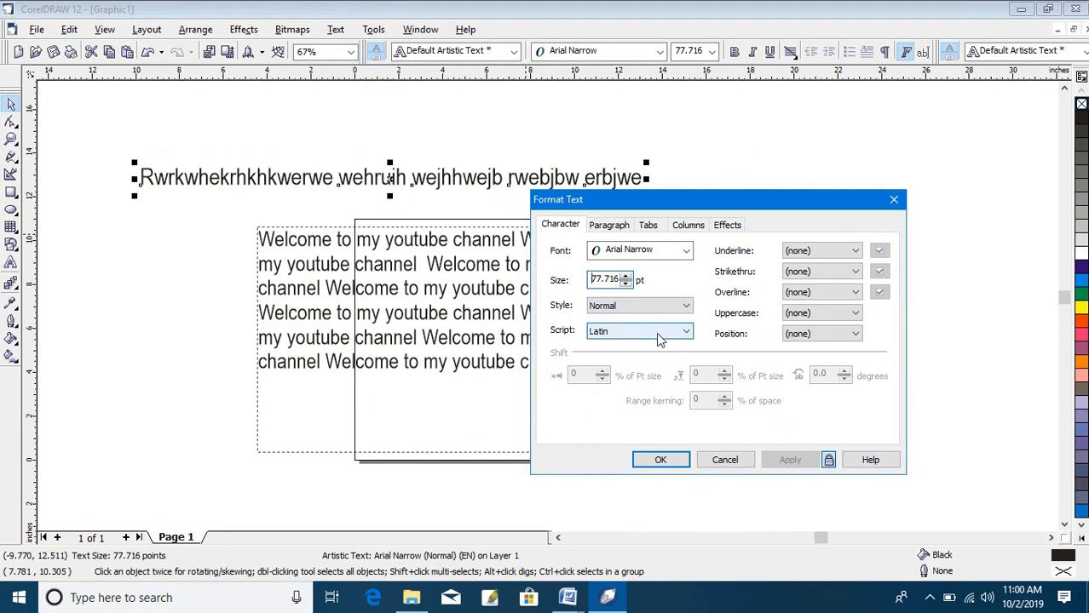
left_click(686, 306)
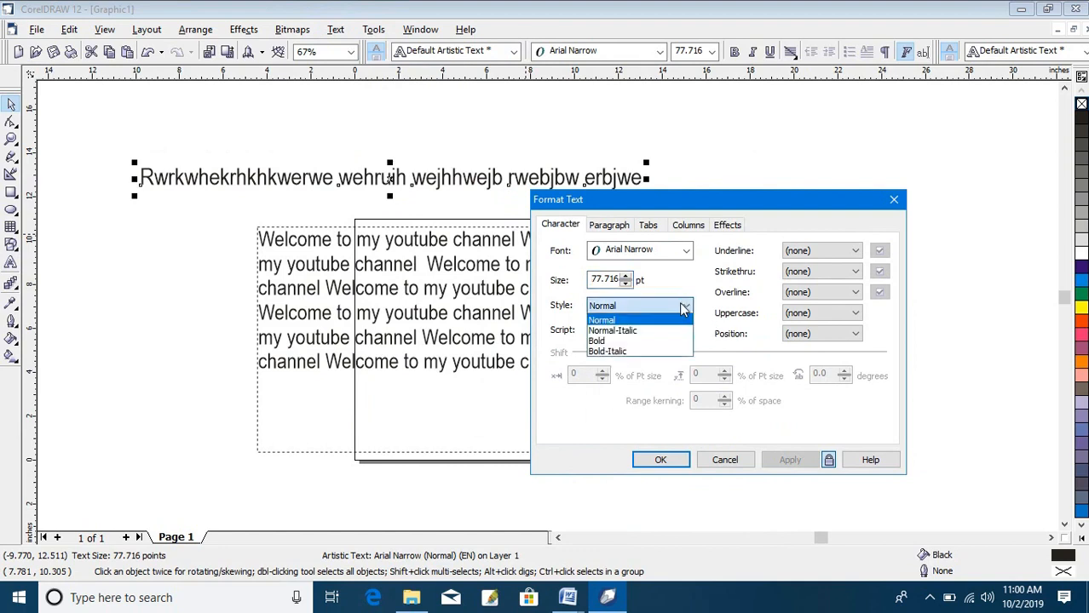
left_click(651, 339)
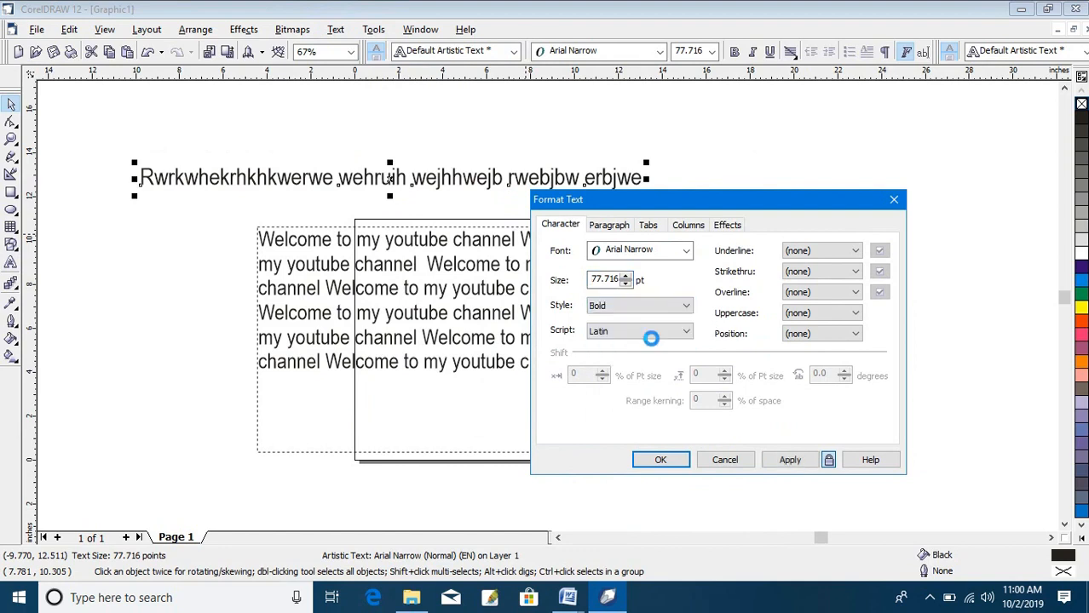
- Try a Single Thin underline on the artistic text and reset the underline to none
left_click(818, 253)
left_click(820, 275)
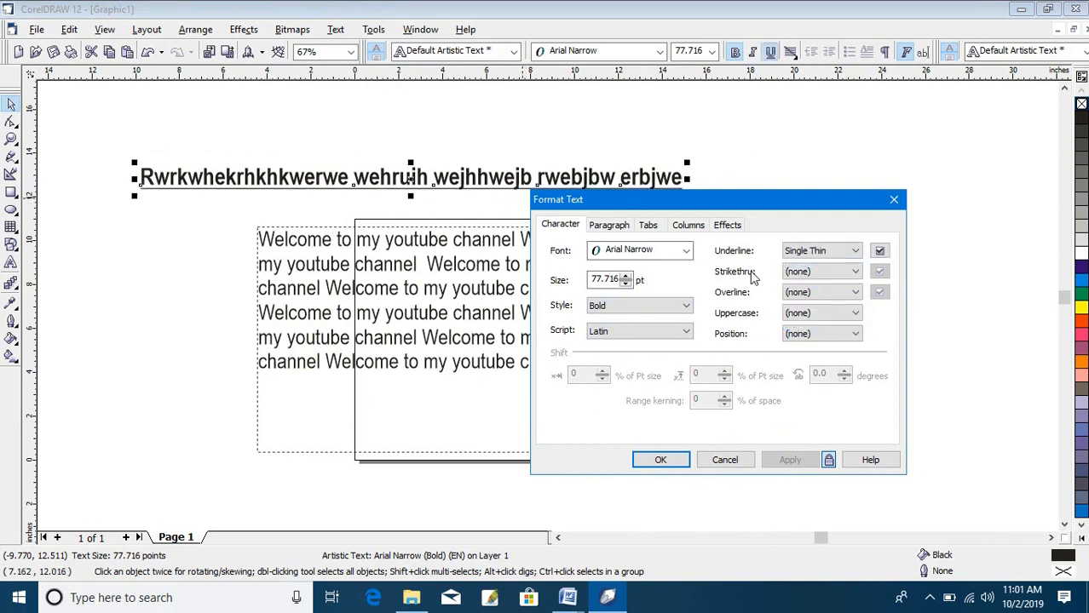
left_click(853, 252)
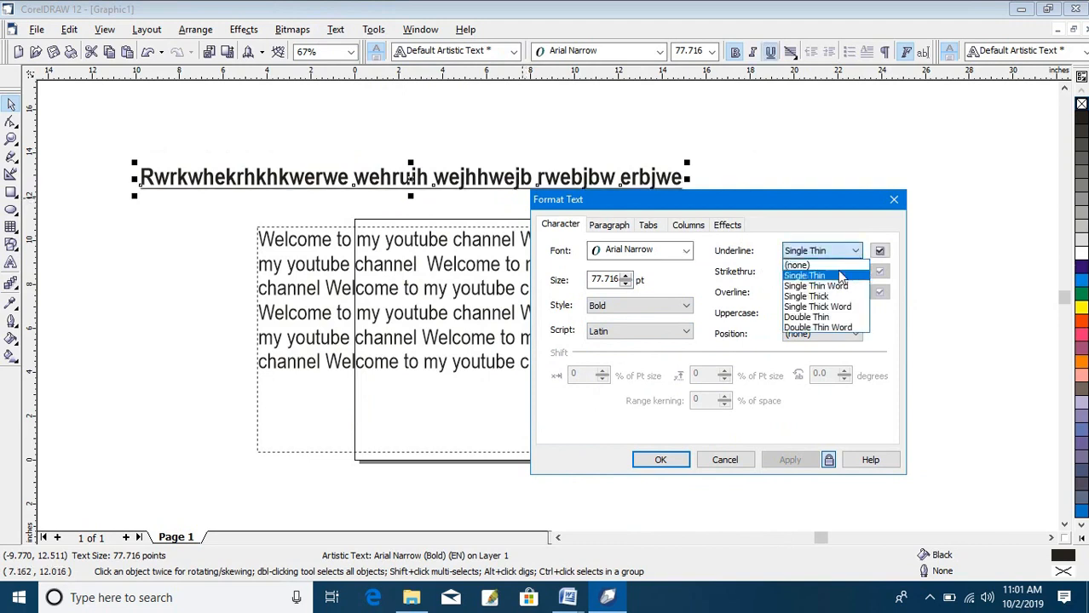
left_click(814, 267)
- Try a Single Thin strikethrough on the artistic text and reset the strikethrough to none
left_click(816, 273)
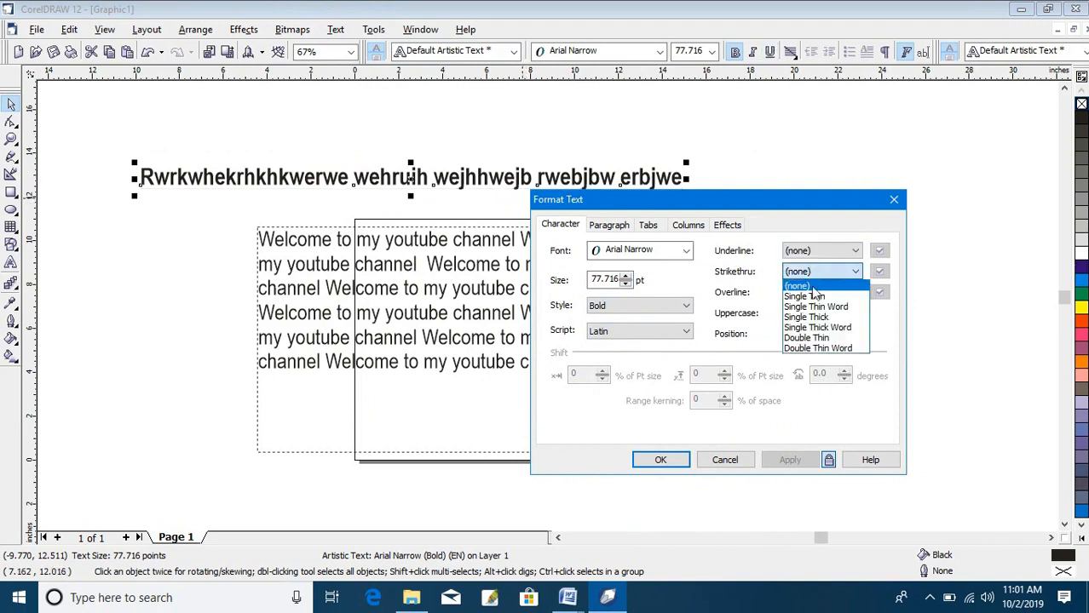
left_click(823, 297)
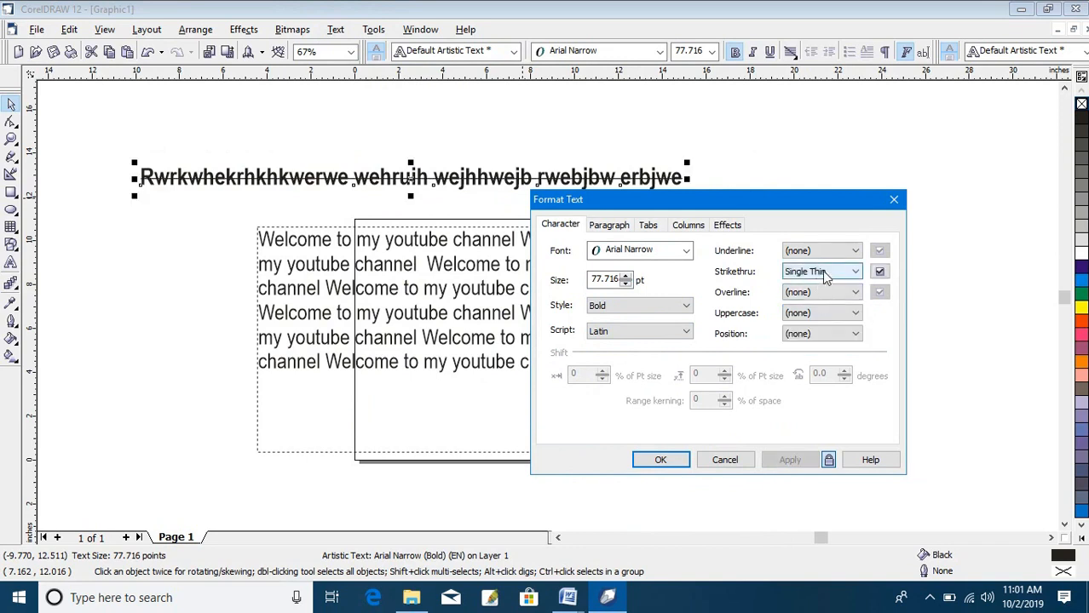
left_click(854, 272)
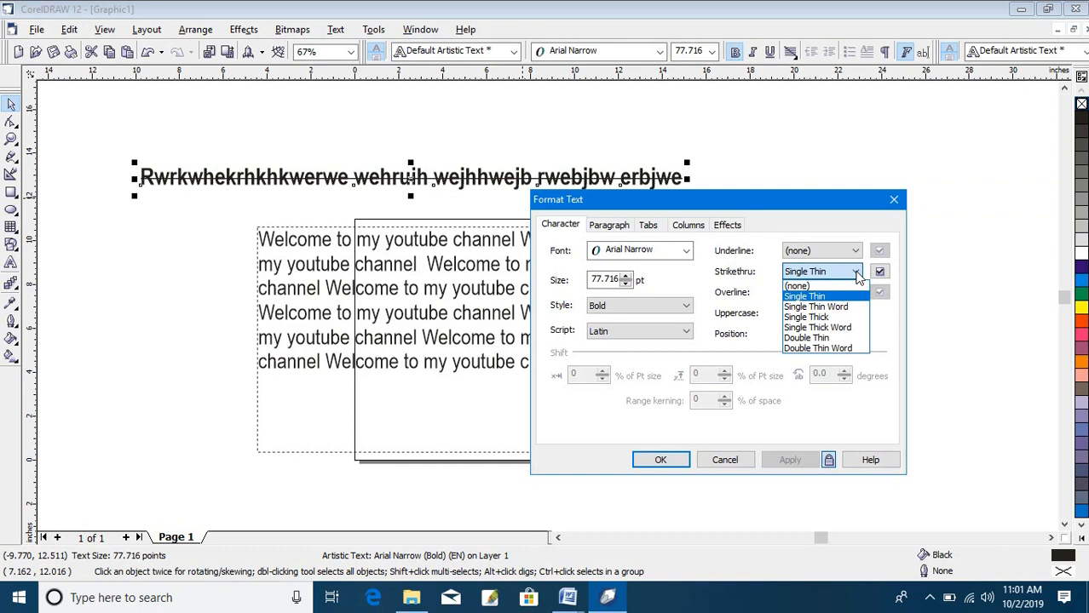
left_click(839, 288)
- Set the artistic text's overline to Single Thin
left_click(841, 296)
left_click(836, 315)
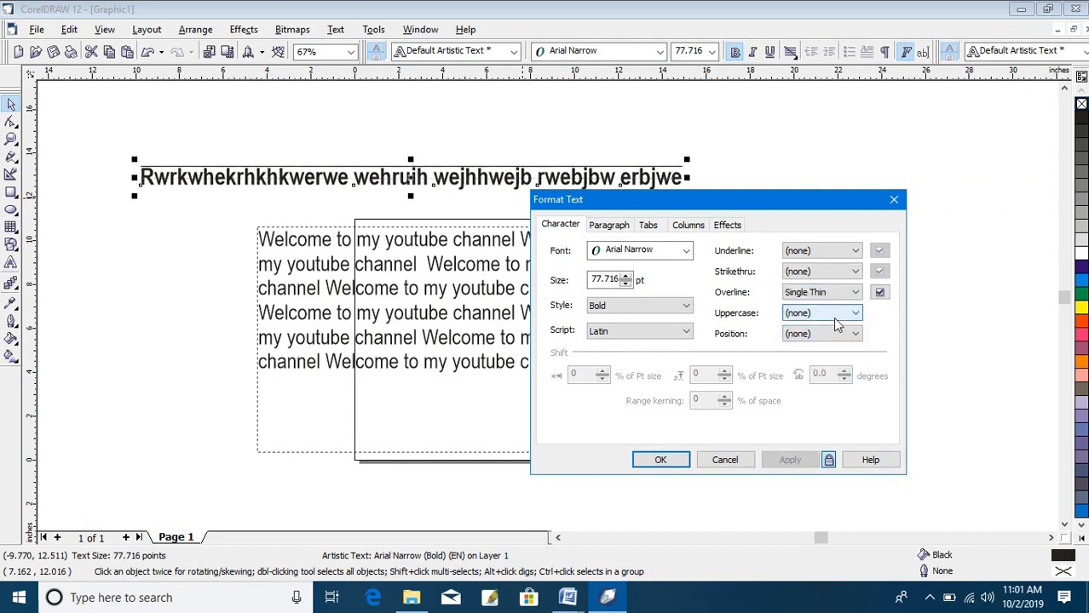
left_click(855, 292)
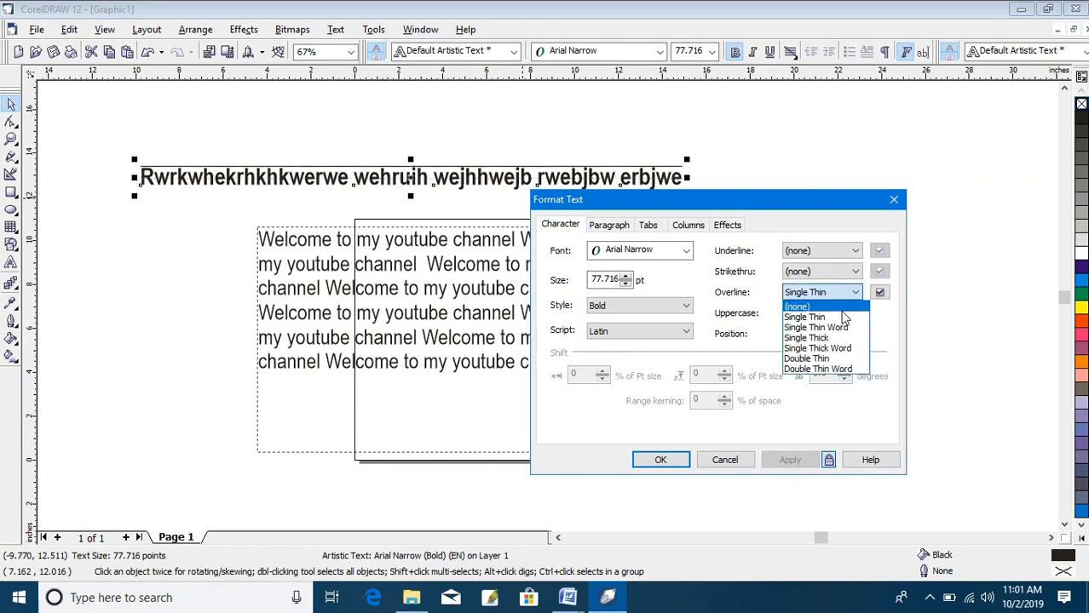
left_click(831, 326)
- Try the All CAPS uppercase option on the artistic text and reset it to none
left_click(854, 313)
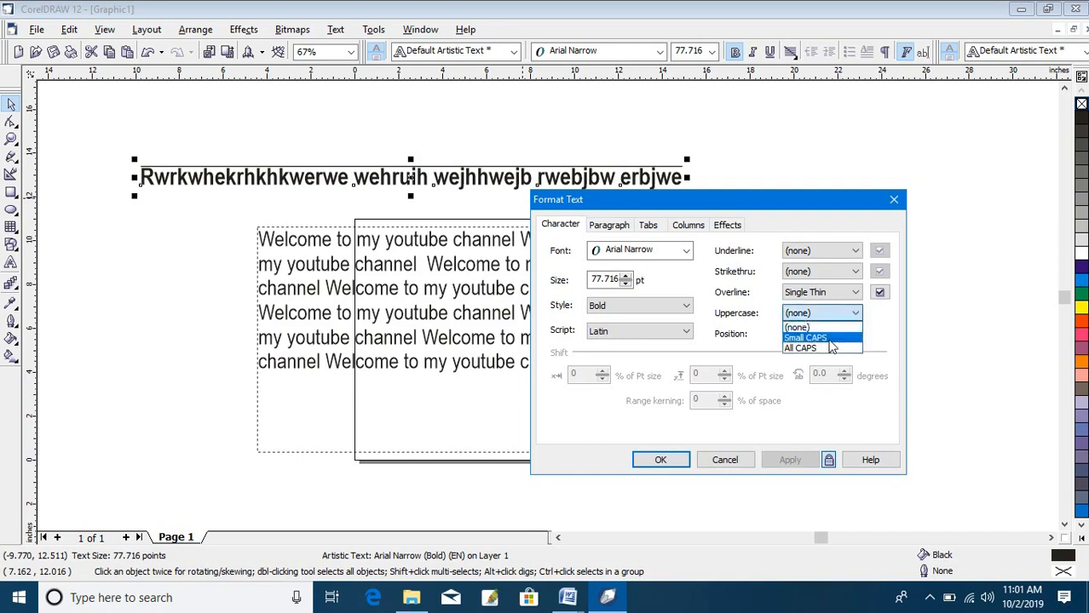
left_click(831, 349)
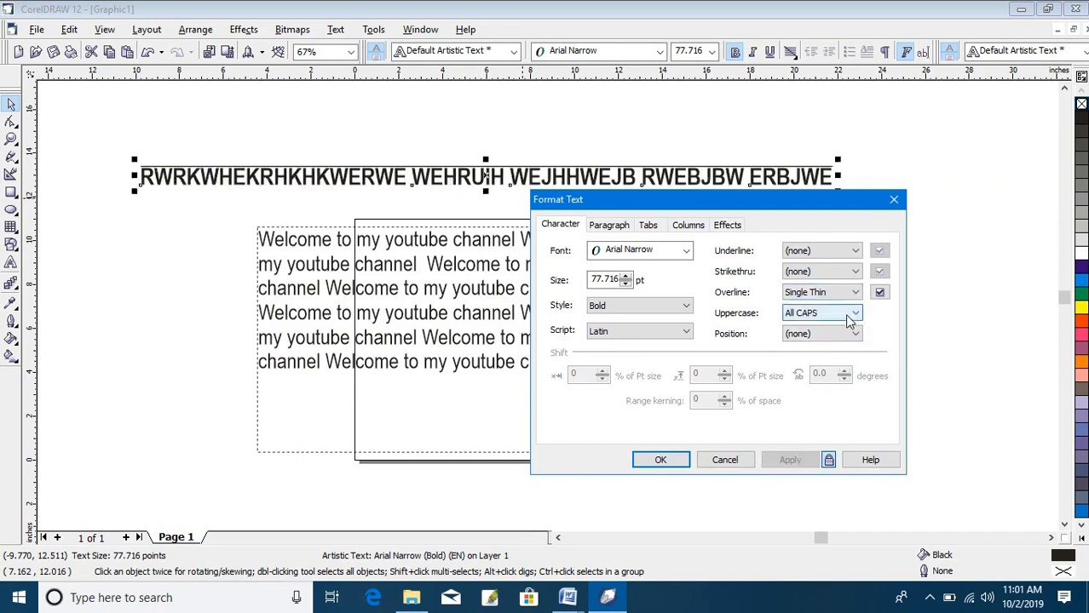
left_click(851, 315)
left_click(839, 329)
- Try the Subscript position on the artistic text, and set the position to Superscript
left_click(833, 337)
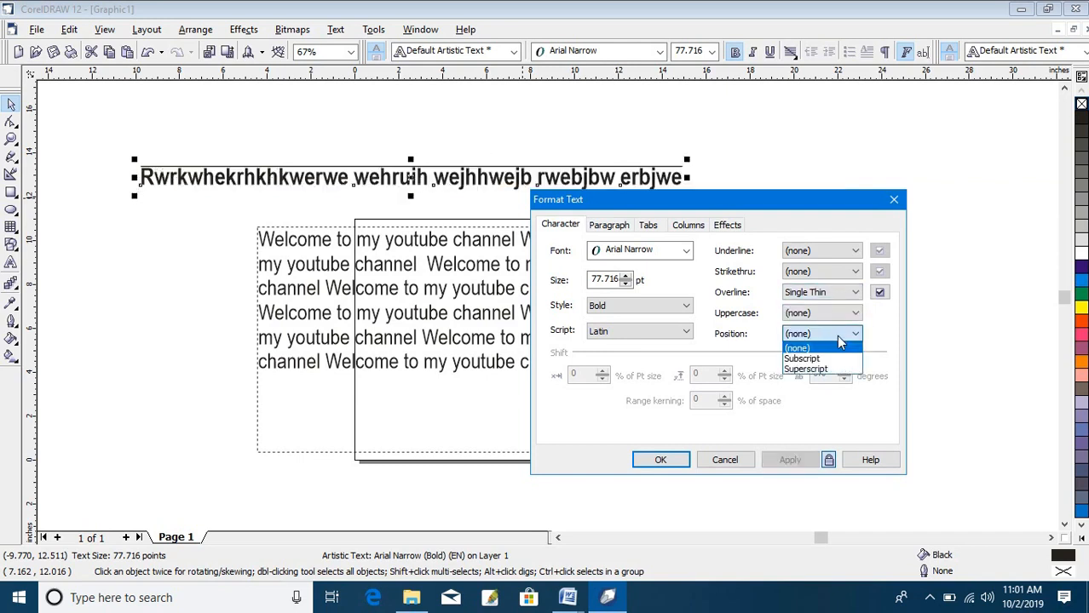
left_click(823, 366)
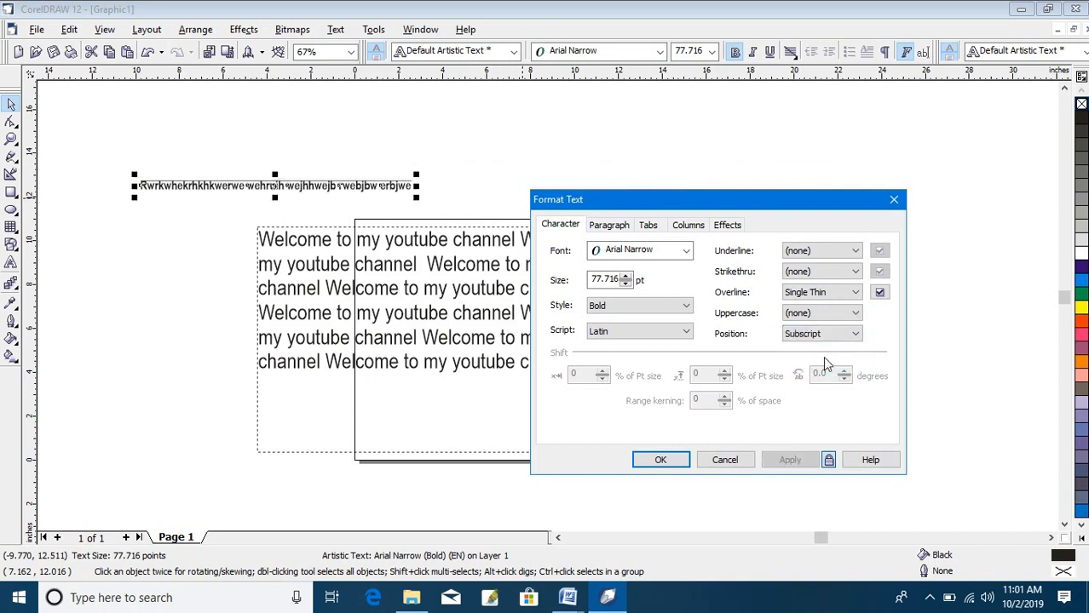
left_click(823, 334)
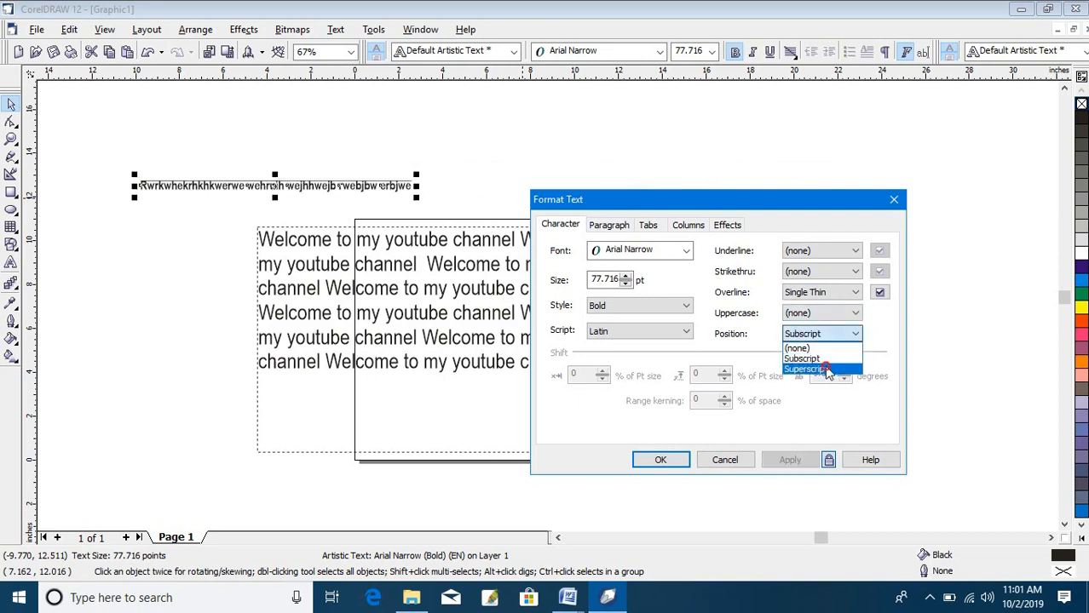
left_click(824, 370)
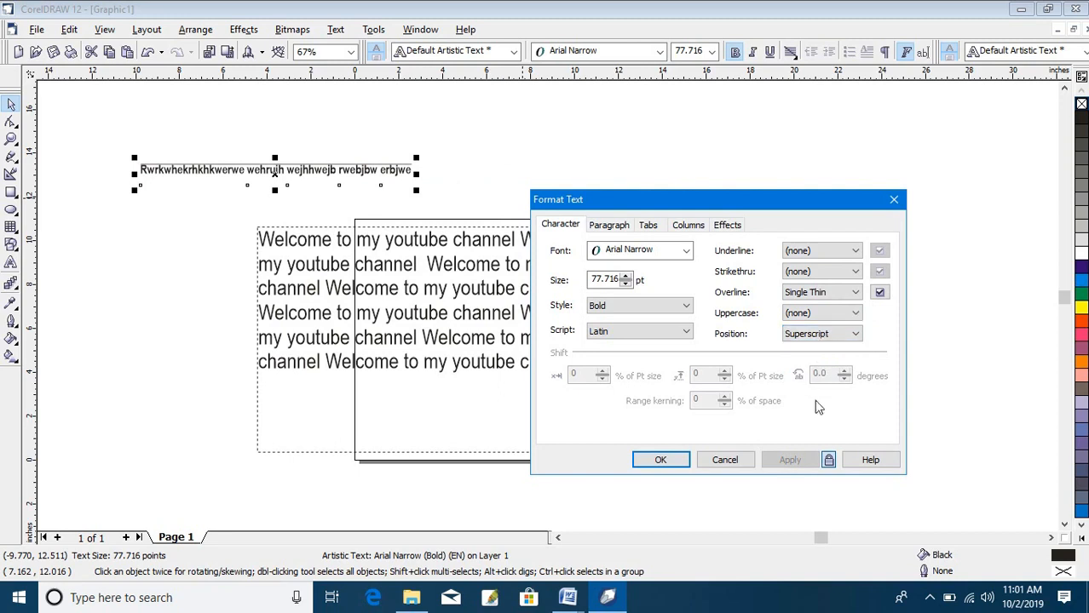
- Look through the paragraph, tabs and columns options for the artistic text and close the Format Text dialog
left_click(605, 227)
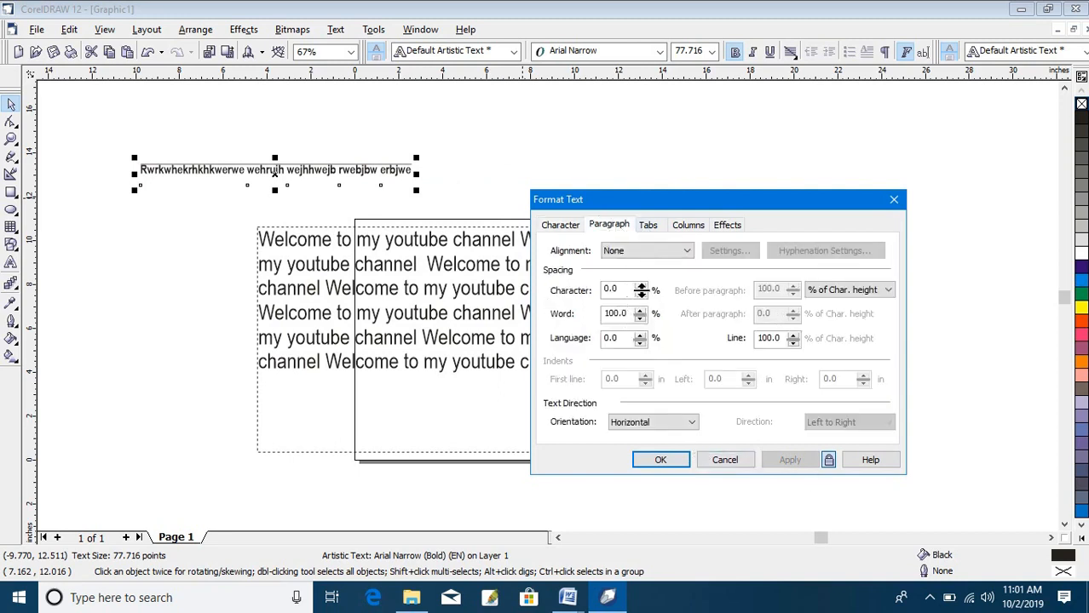
left_click(648, 225)
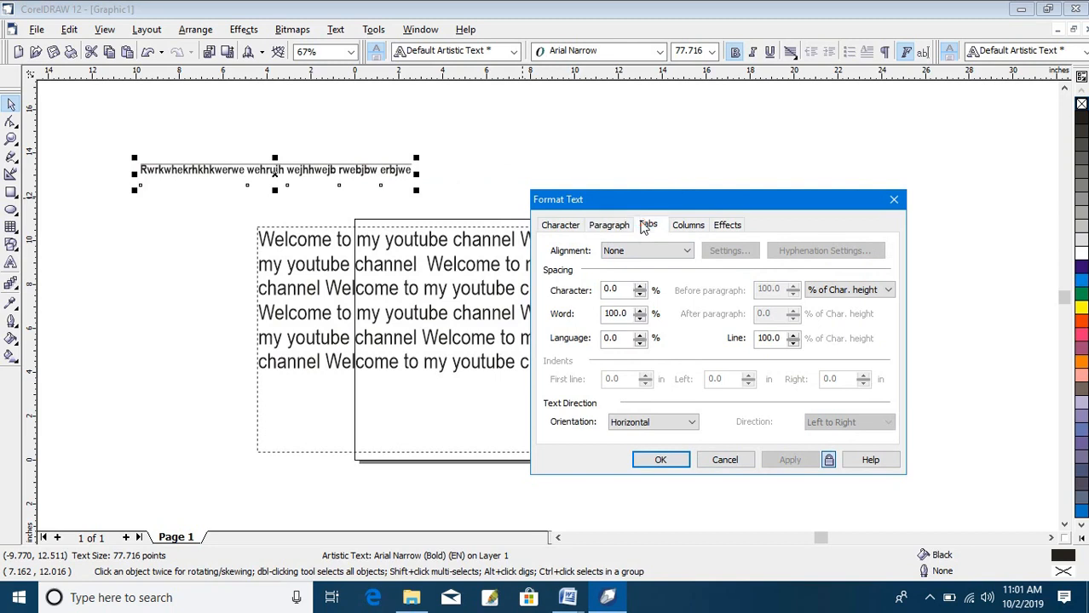
left_click(695, 228)
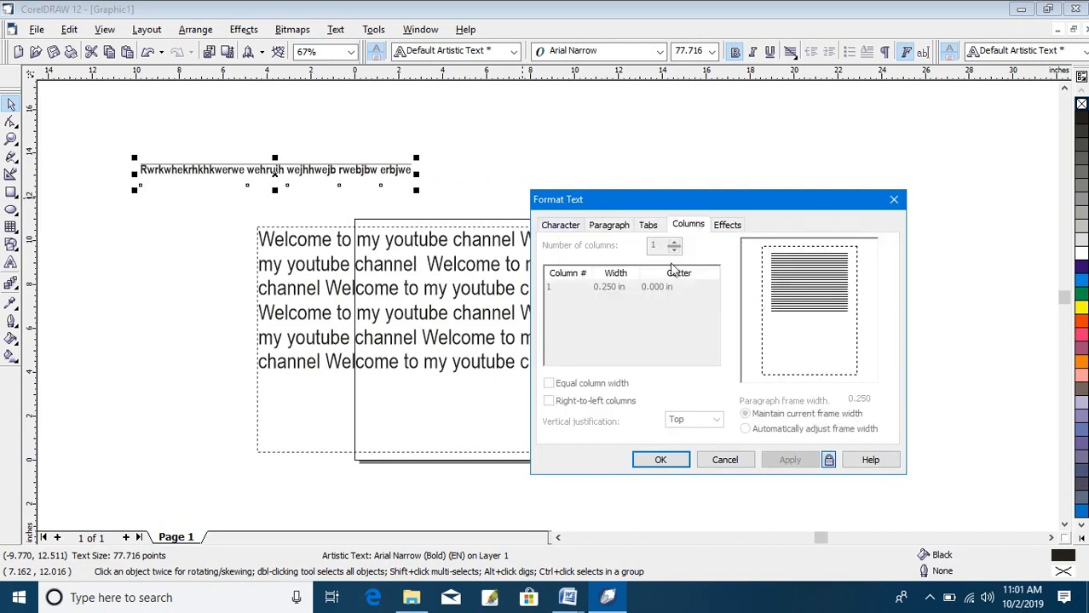
left_click(725, 460)
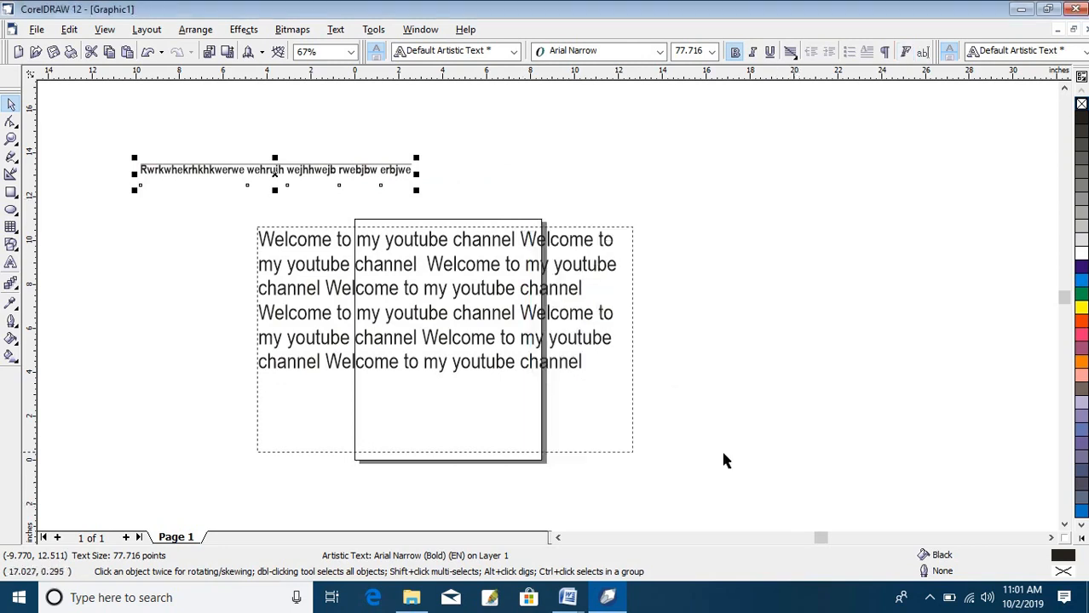
- Select all the text inside the paragraph frame with the Text tool and open its Format Text settings
left_click(471, 322)
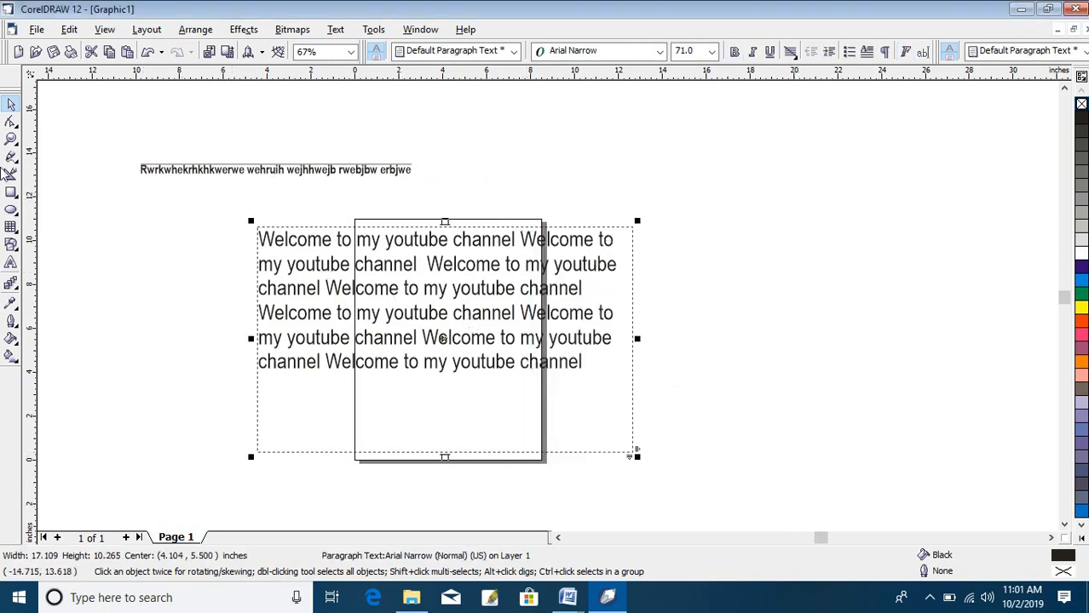
left_click(12, 262)
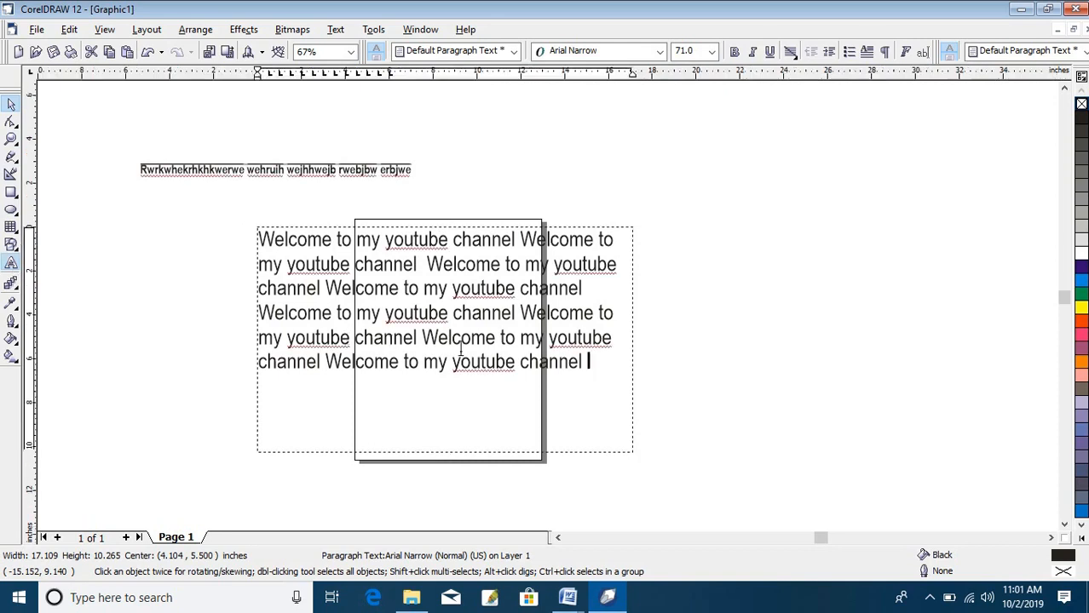
left_click_drag(592, 368, 259, 240)
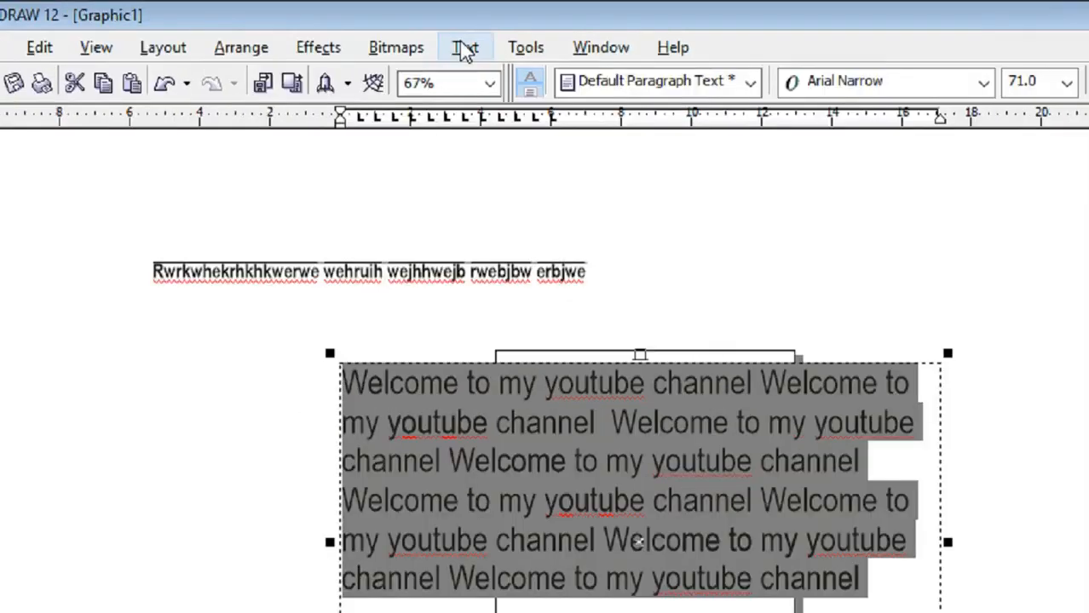
left_click(336, 30)
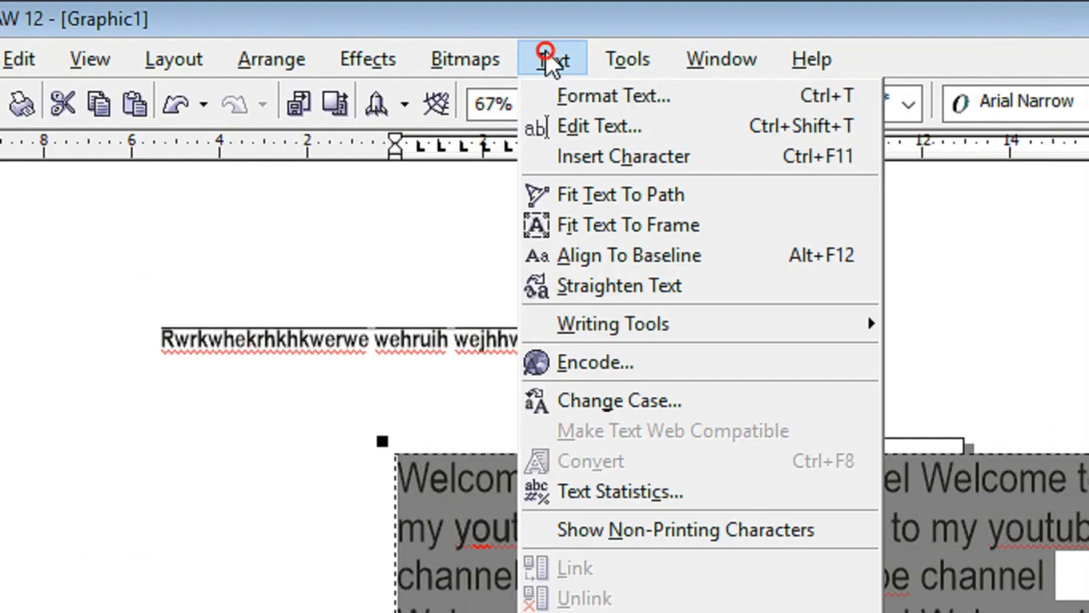
left_click(576, 93)
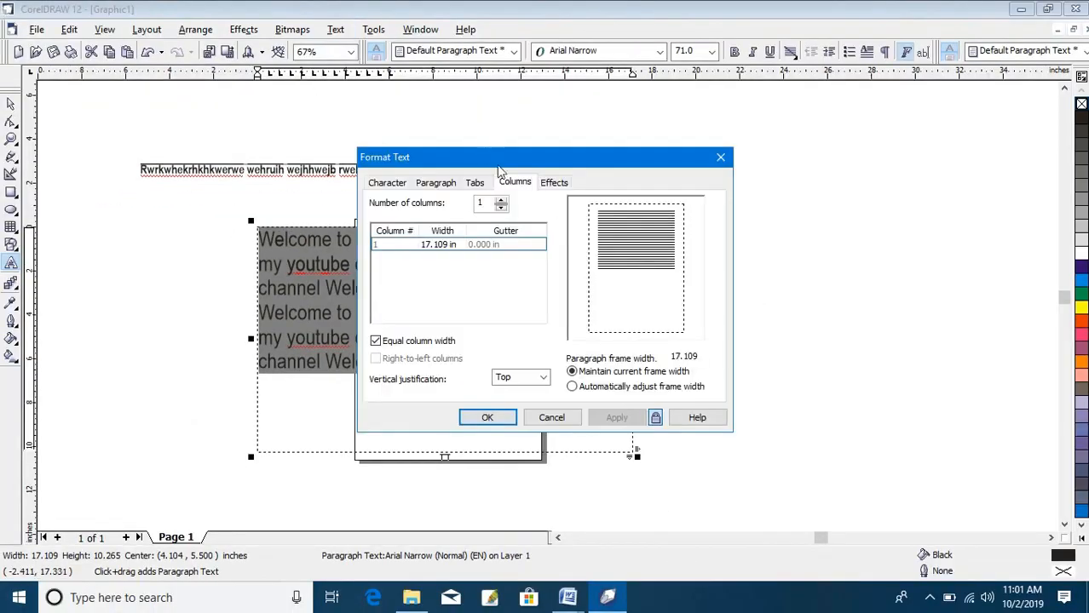
left_click_drag(499, 167, 684, 131)
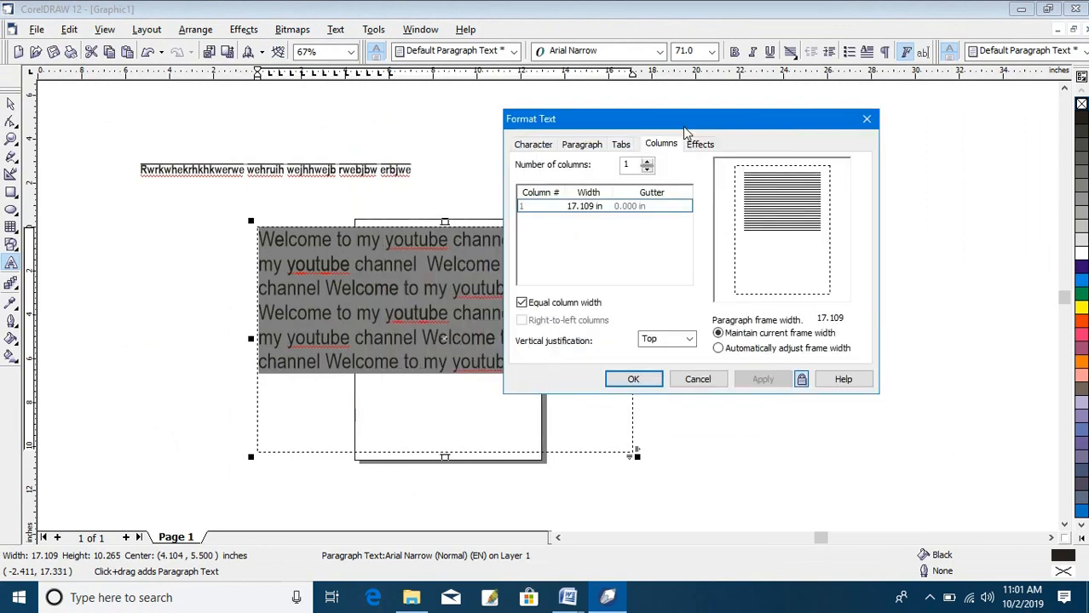
- Set the paragraph text's character spacing to 15%
left_click(594, 146)
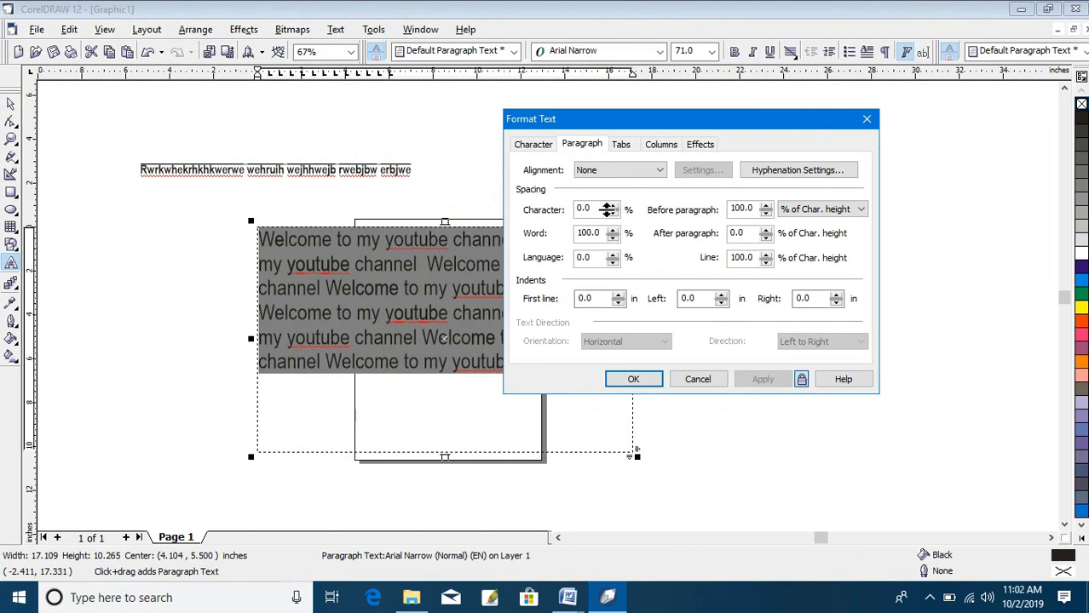
left_click(613, 208)
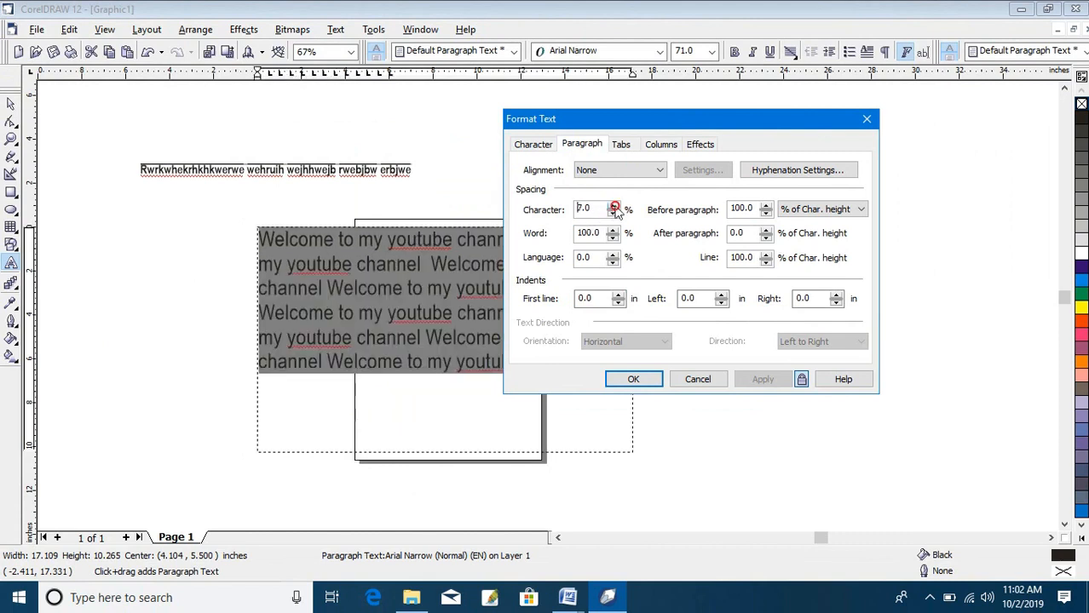
left_click(613, 208)
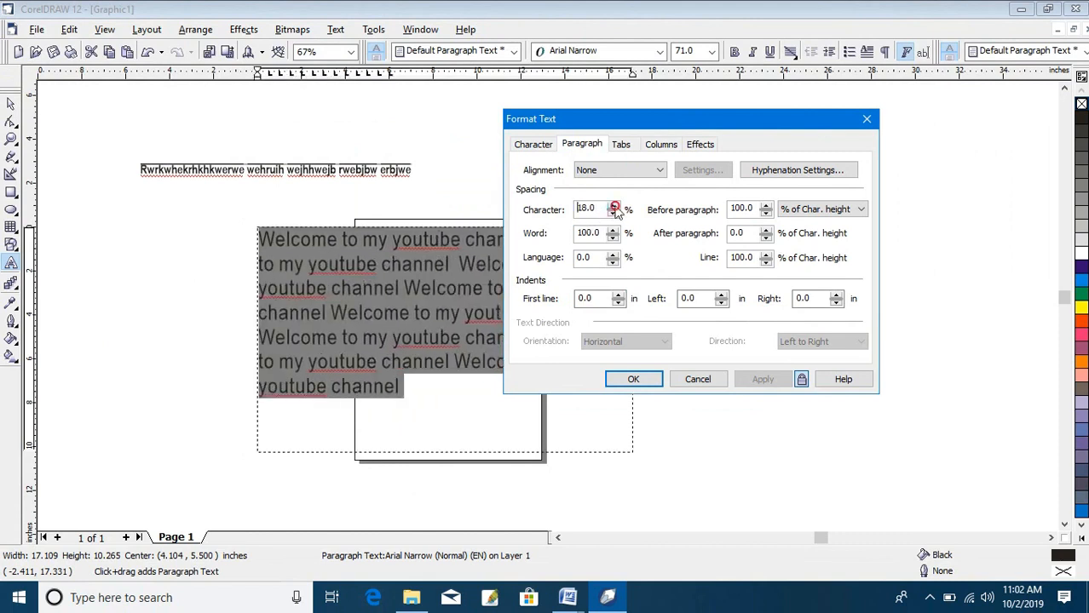
left_click(612, 214)
- Set the paragraph text's word spacing to 93% and its language spacing to 1%
left_click(614, 238)
left_click(613, 239)
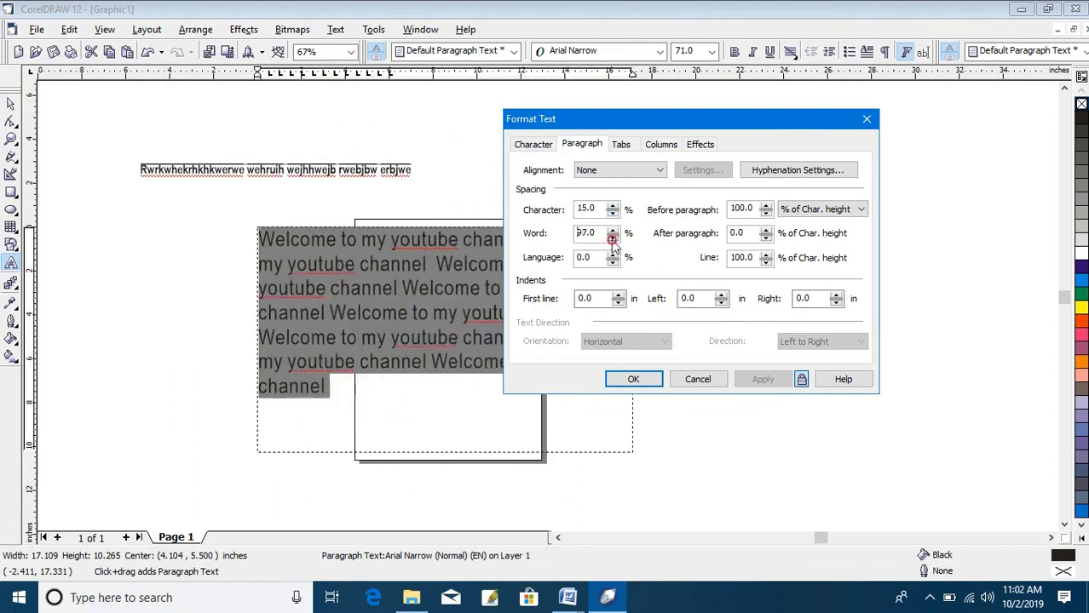
left_click(614, 238)
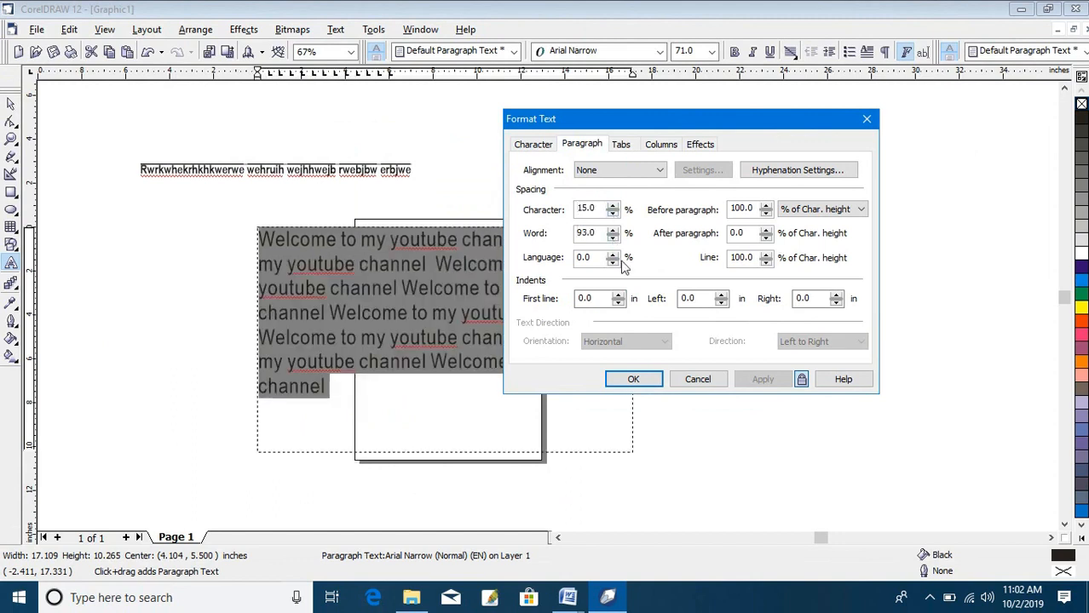
left_click(615, 255)
left_click(612, 262)
left_click(613, 261)
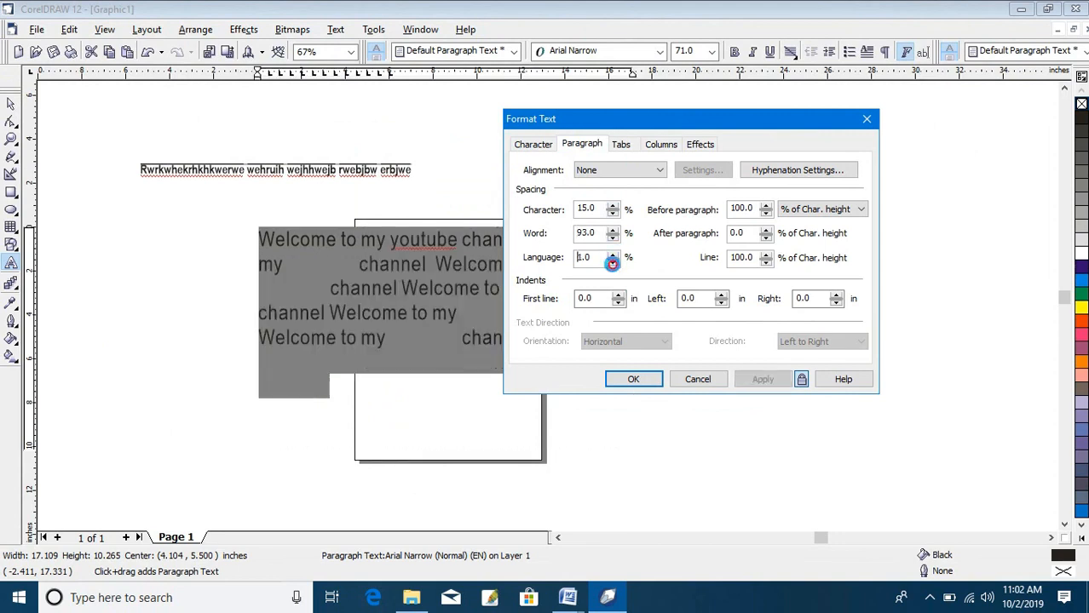
left_click(613, 261)
- Try Center alignment on the paragraph text, and set the alignment to Right
left_click(617, 171)
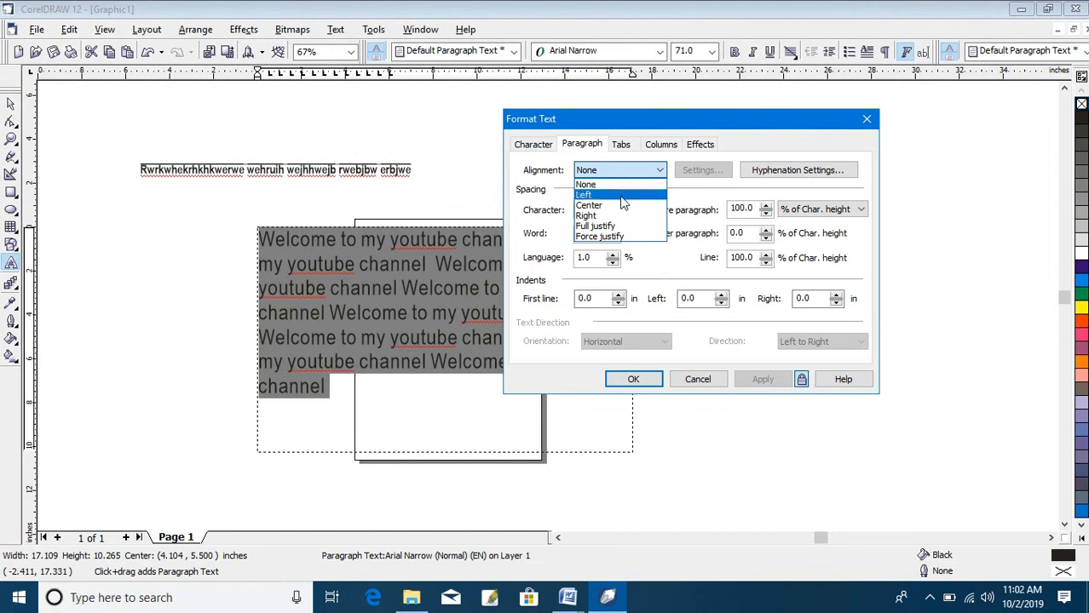
left_click(621, 207)
left_click(633, 175)
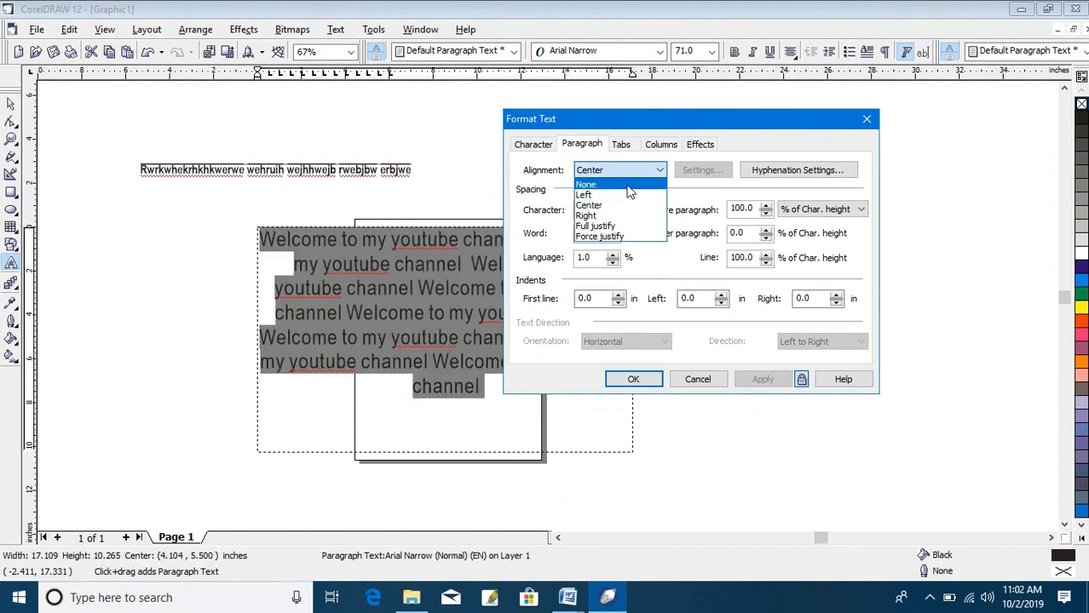
left_click(620, 210)
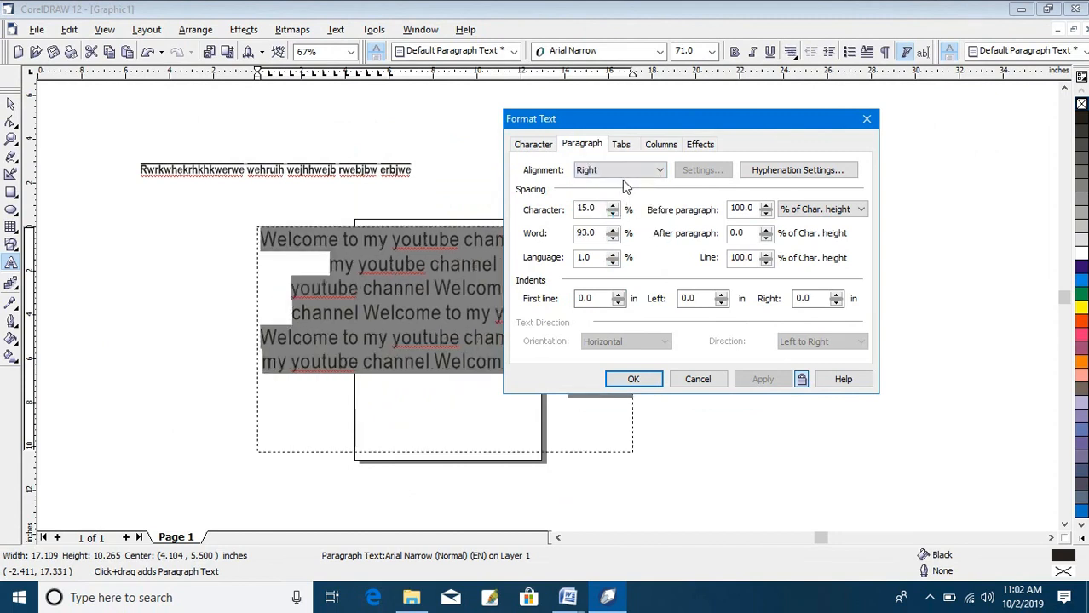
- Turn on the leader for the 1.000 in tab stop of the paragraph text
left_click(623, 145)
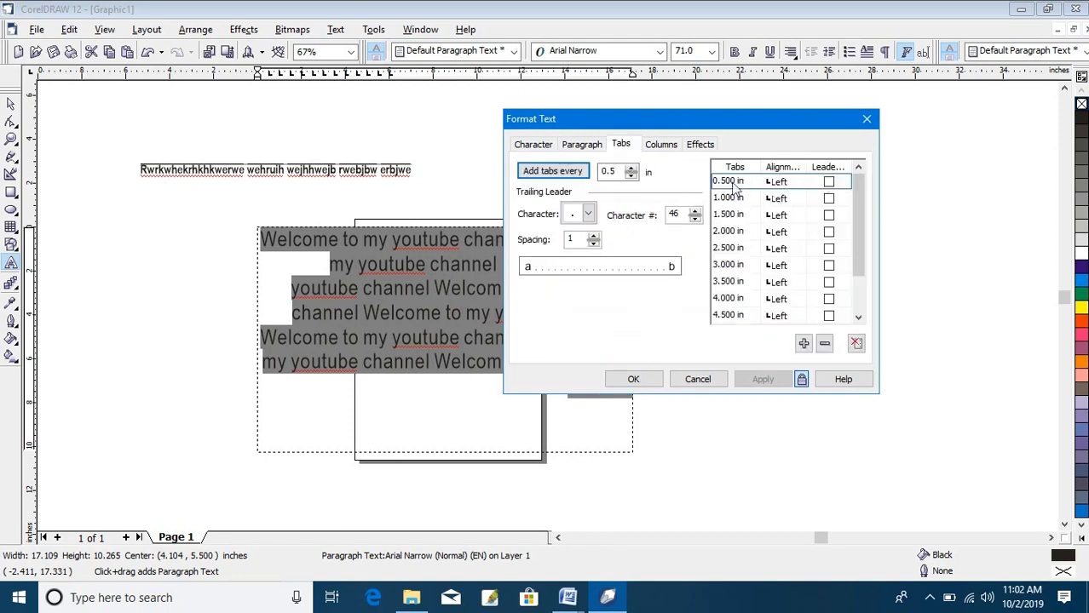
left_click(829, 201)
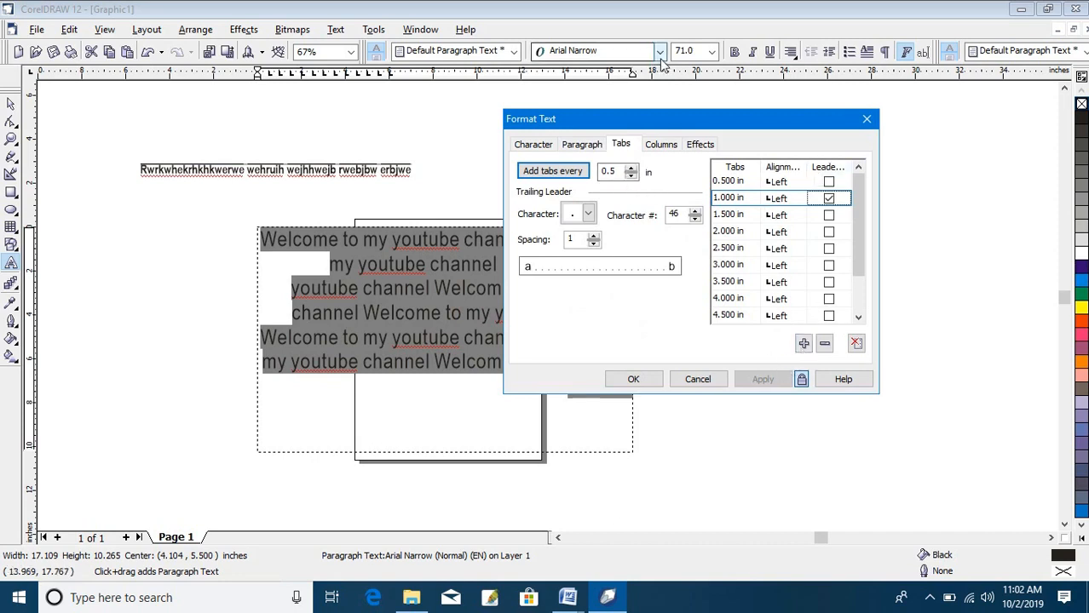
- Try four columns for the paragraph frame, and set the number of columns to 2
left_click(659, 147)
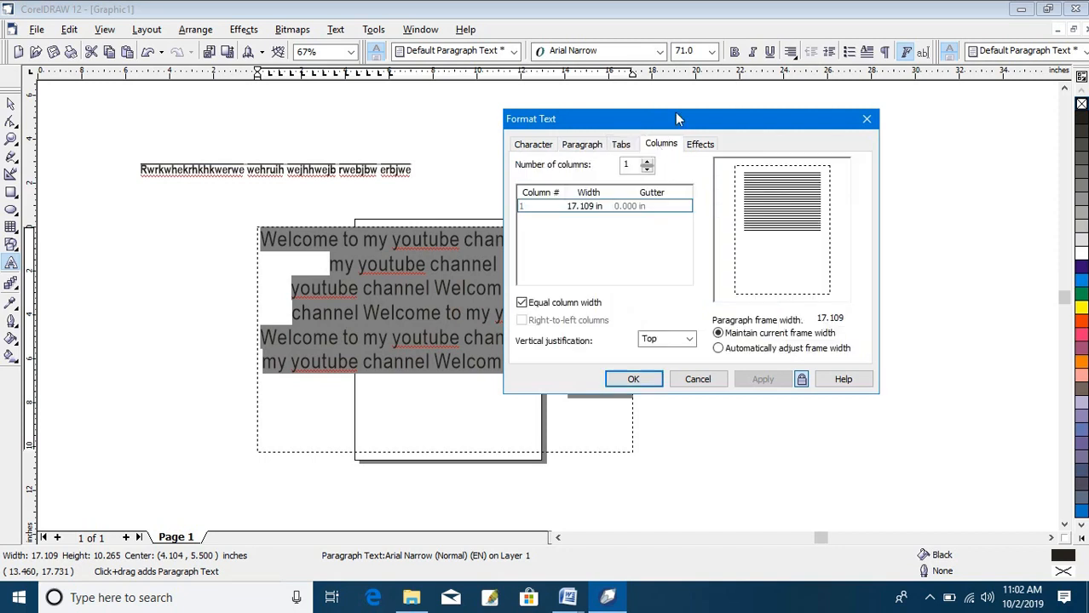
left_click(647, 163)
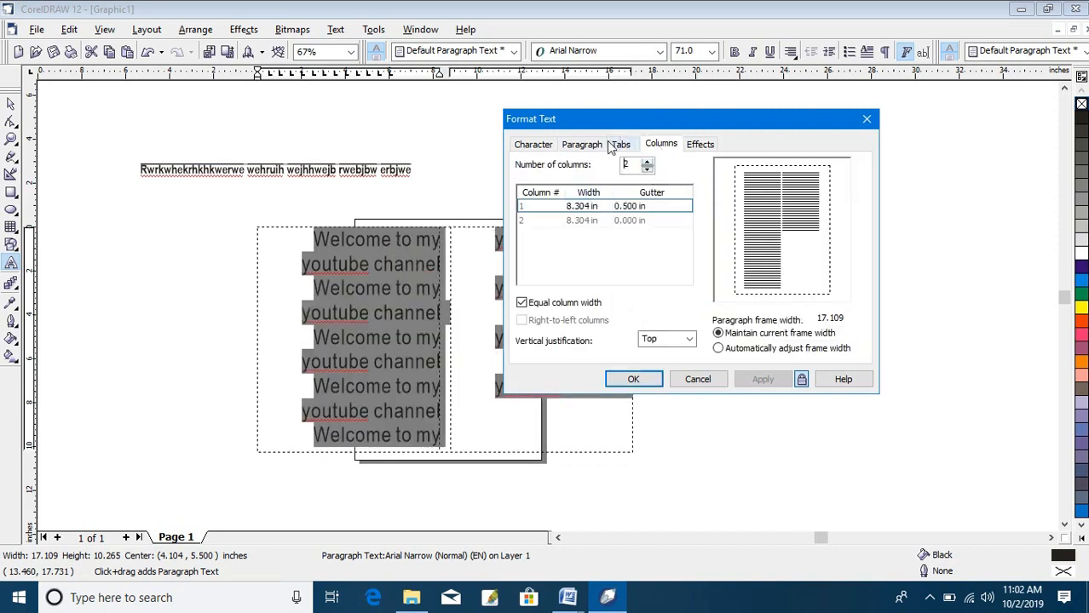
left_click_drag(613, 122, 735, 126)
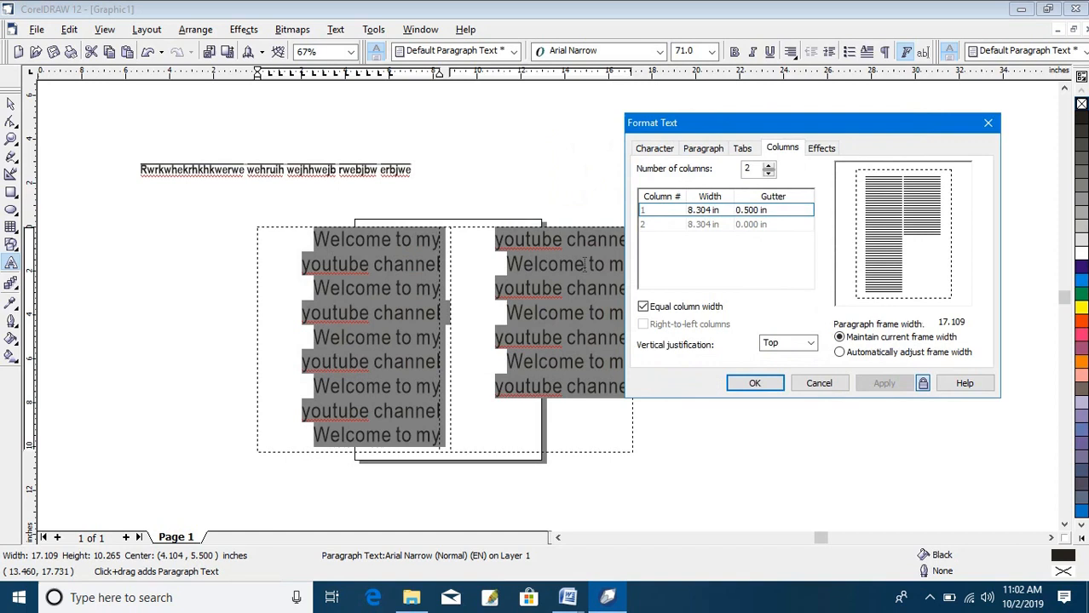
left_click(769, 168)
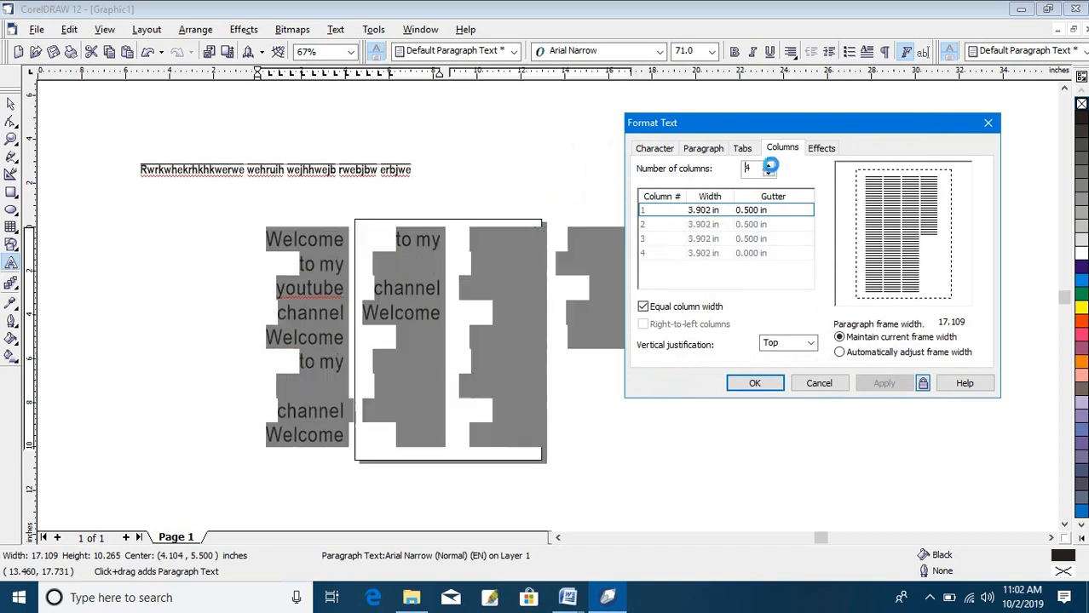
left_click(769, 168)
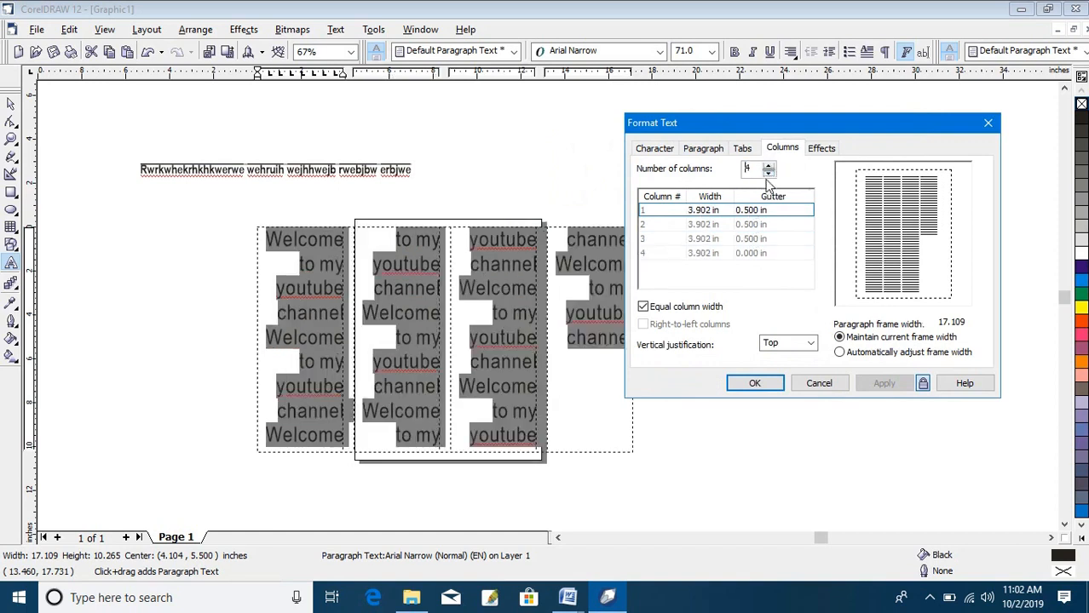
left_click(768, 172)
left_click(768, 172)
- Try the Bullet effect on the paragraph text, and set the effect type to Drop cap
left_click(822, 147)
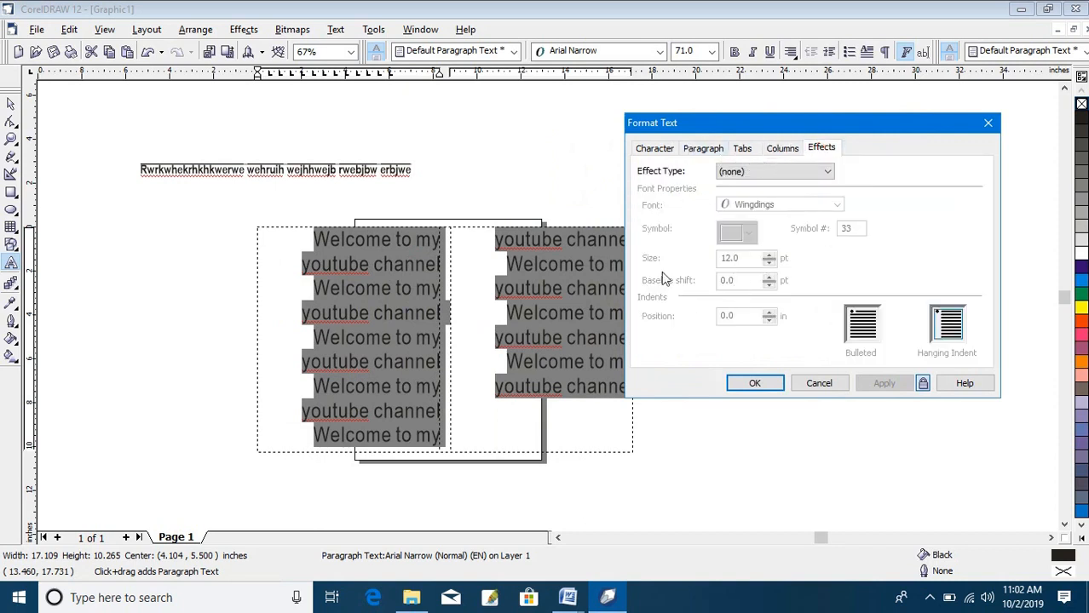
left_click(777, 171)
left_click(789, 183)
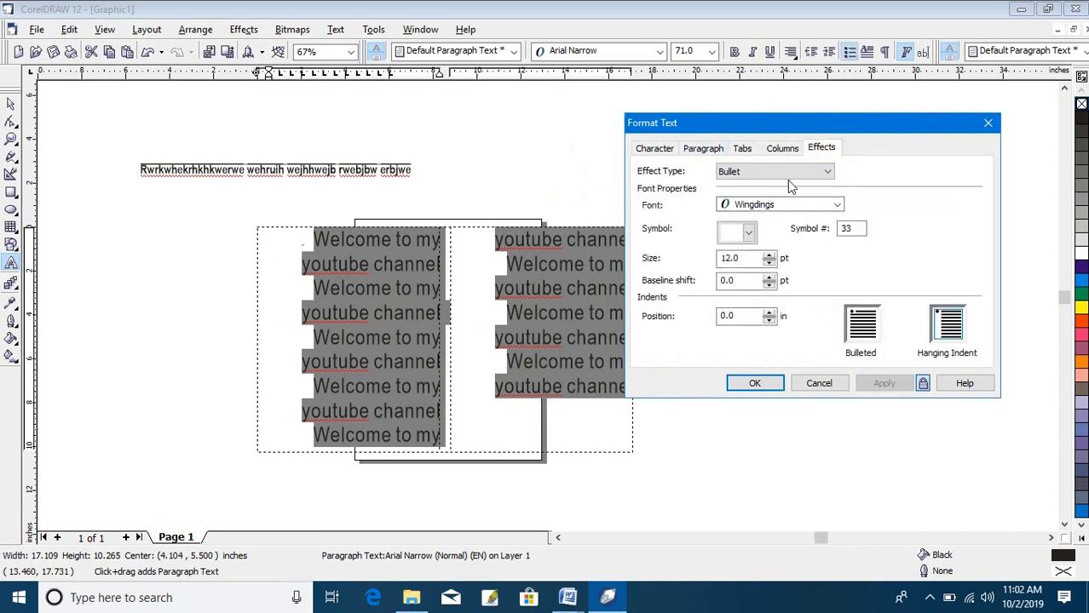
left_click(802, 170)
left_click(785, 208)
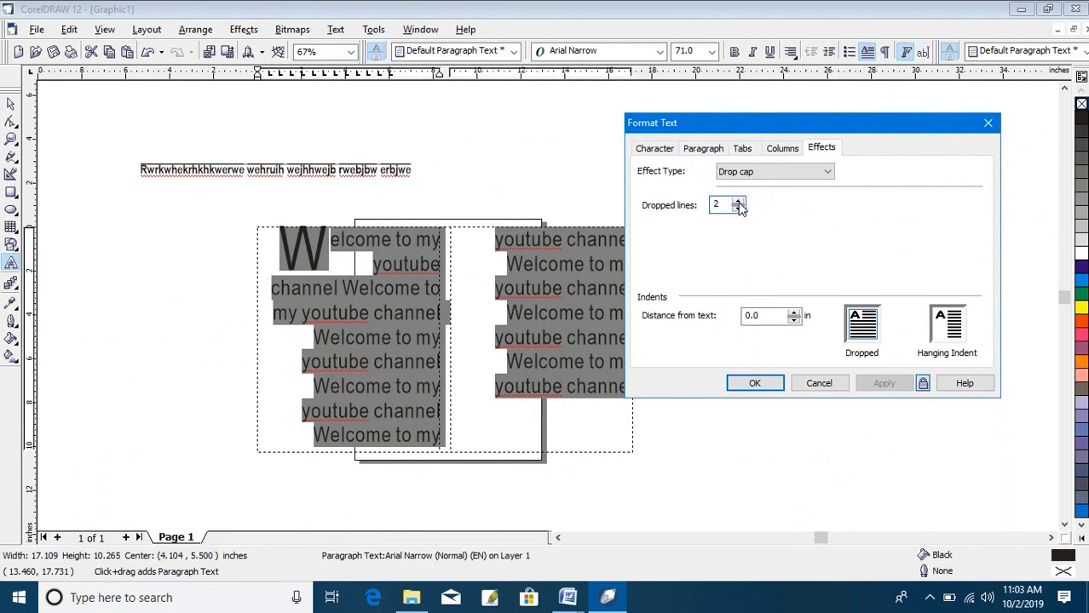
- Set the drop cap to 5 dropped lines
left_click(738, 202)
left_click(739, 202)
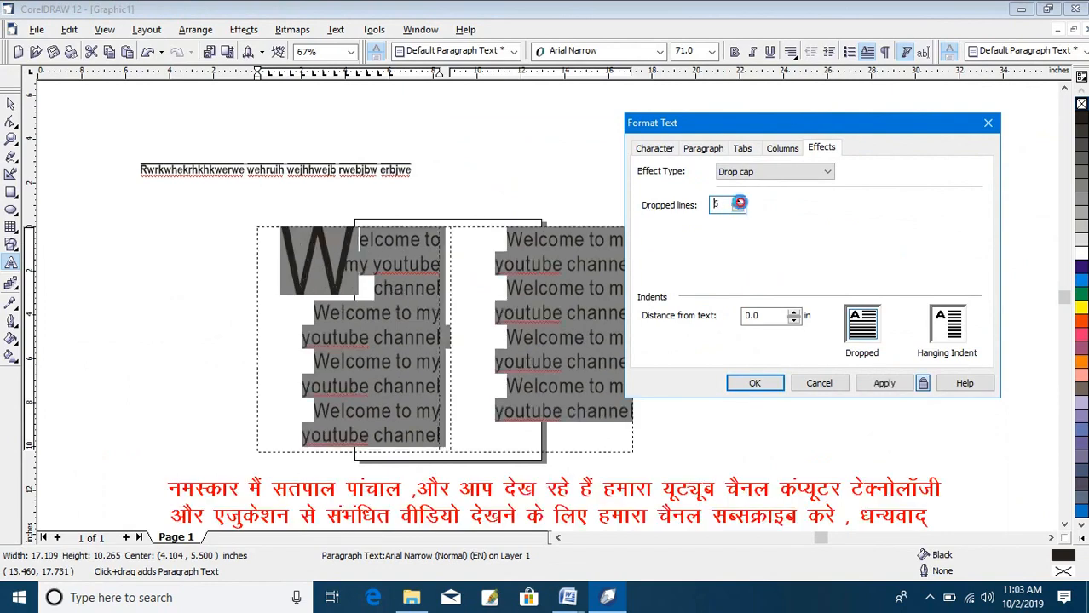
left_click(738, 202)
- Set the paragraph frame to one column and its text alignment to Left
left_click(782, 151)
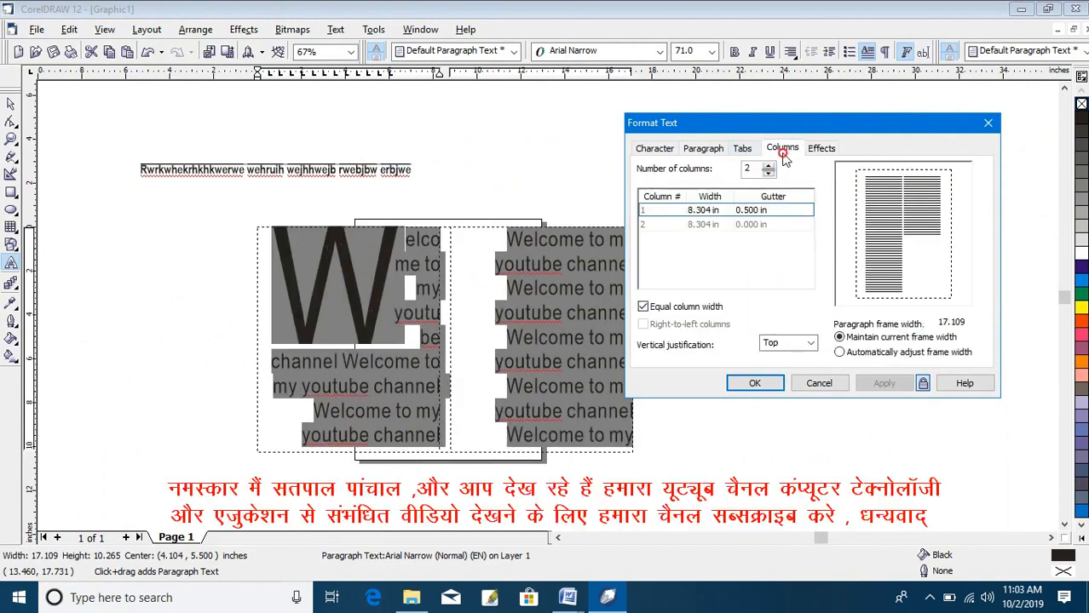
left_click(769, 173)
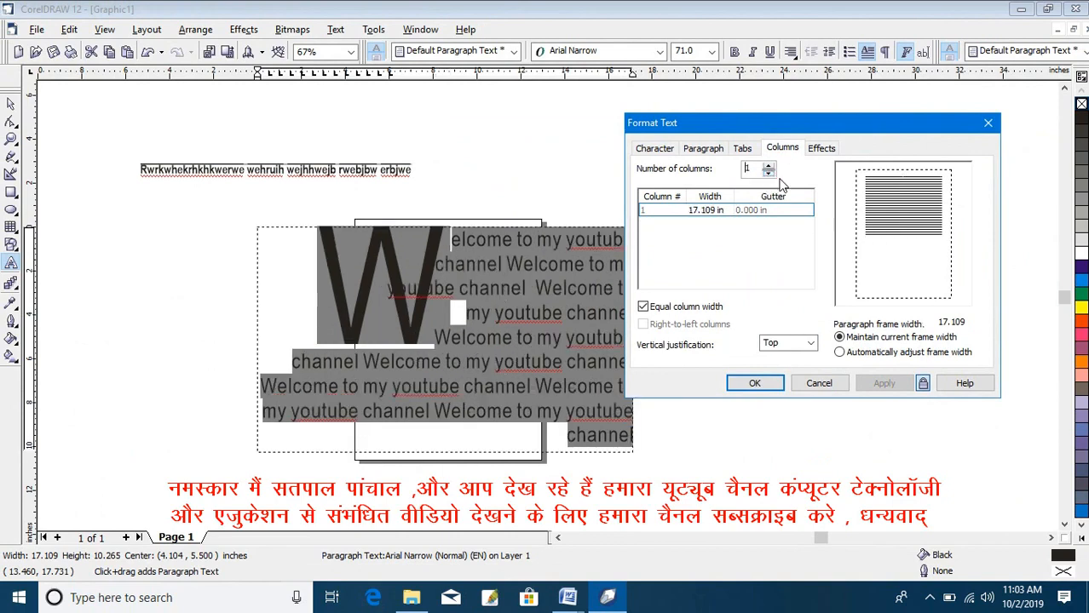
left_click(703, 148)
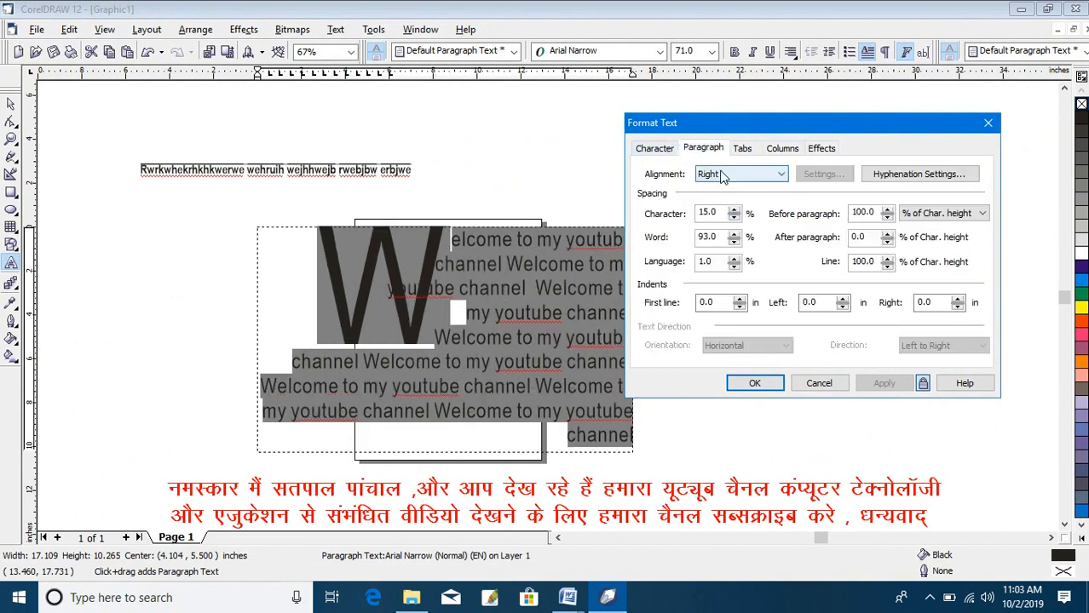
left_click(719, 175)
left_click(709, 200)
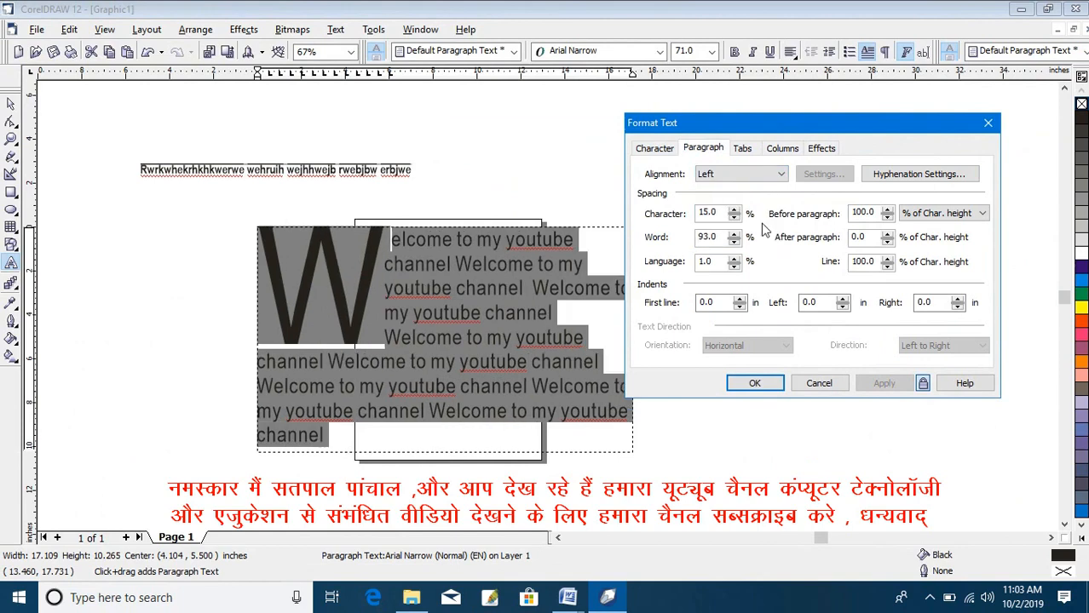
- Try the Hanging Indent style on the drop cap and return it to Dropped
left_click(789, 152)
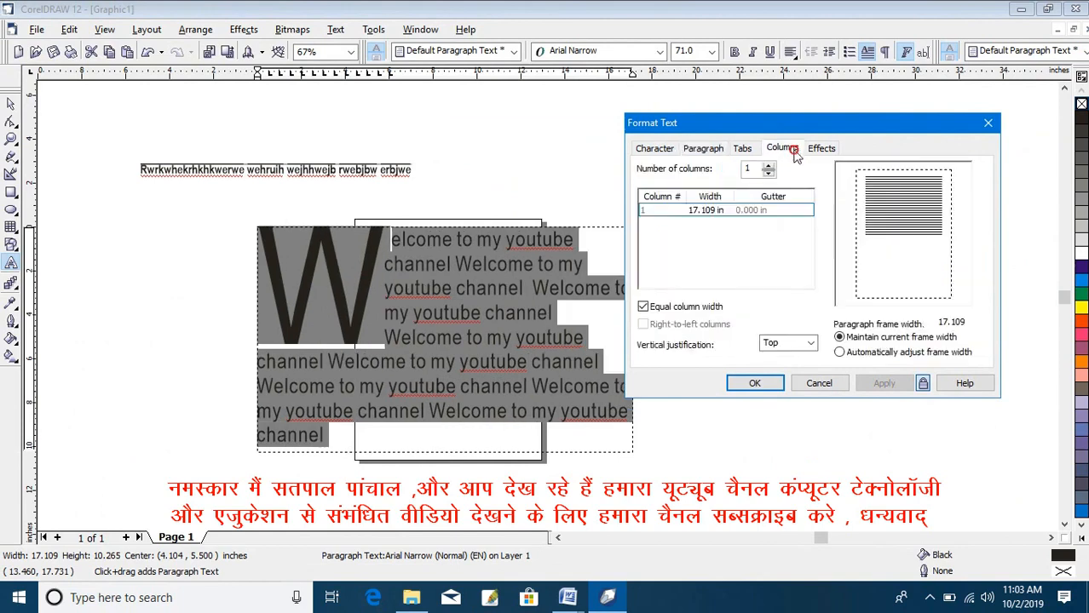
left_click(820, 151)
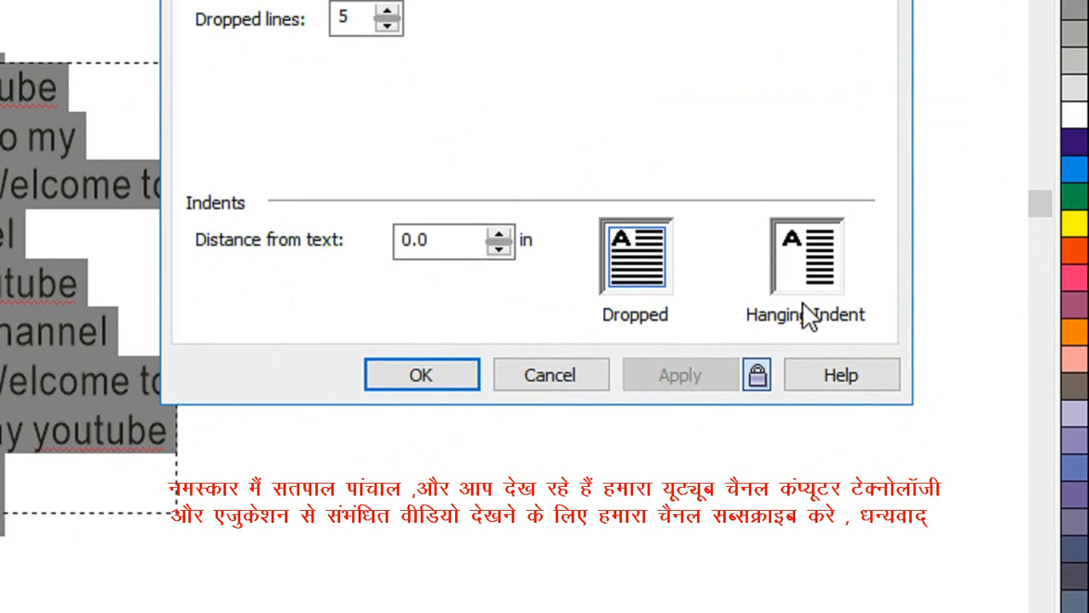
left_click(948, 332)
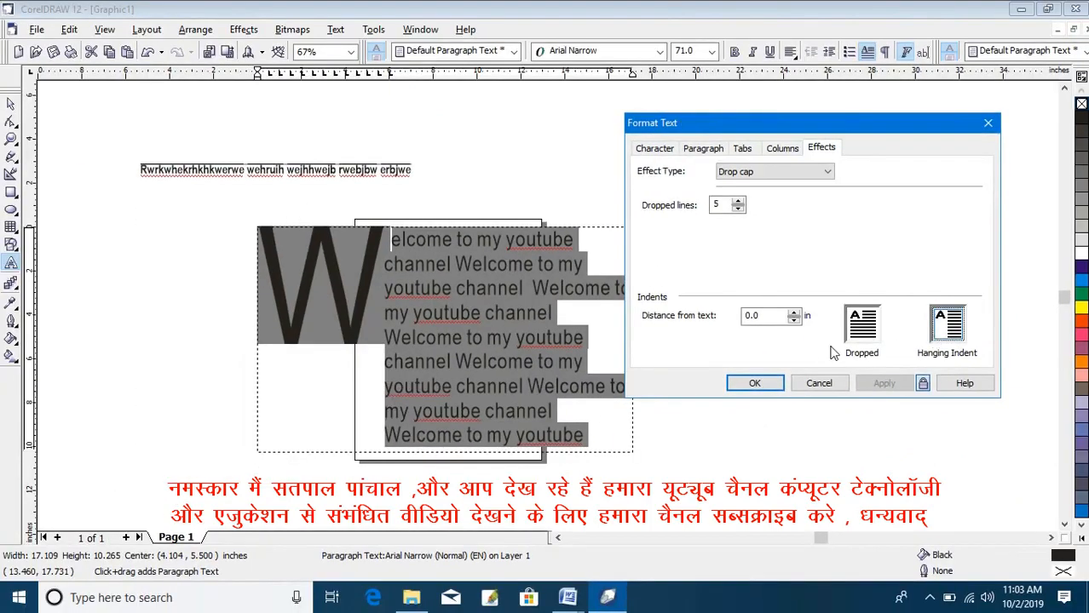
left_click(865, 330)
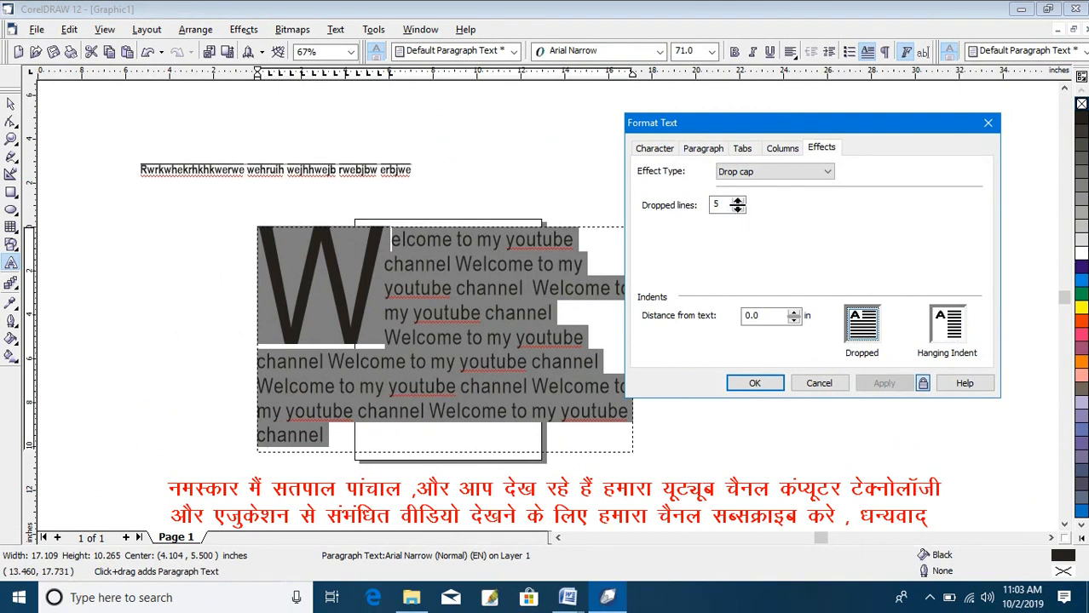
- Set the drop cap to 2 dropped lines and compare Hanging Indent before choosing the Dropped style
left_click(737, 209)
left_click(738, 209)
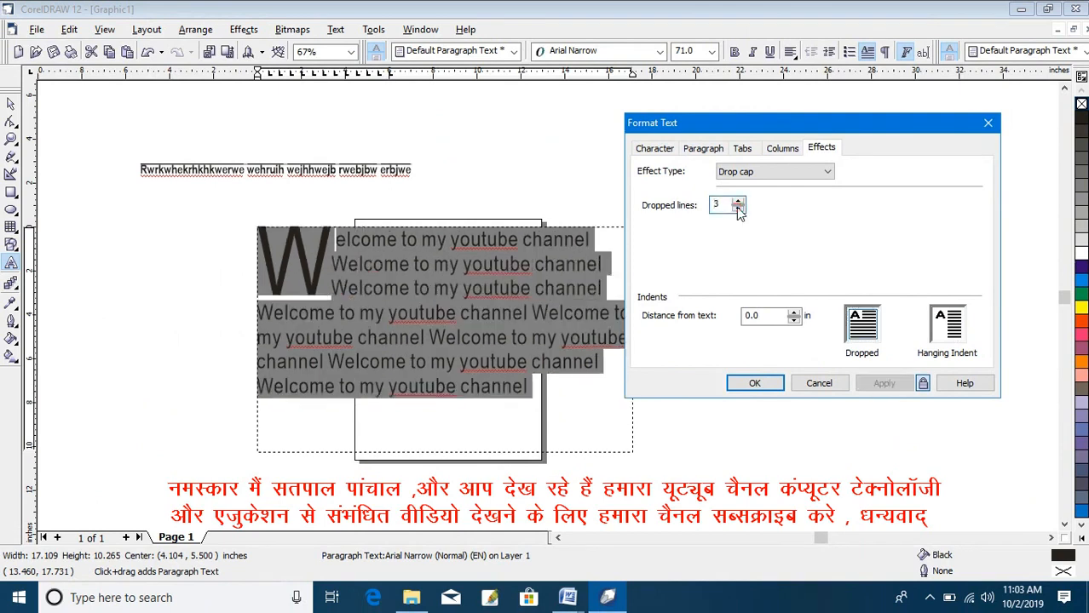
left_click(737, 209)
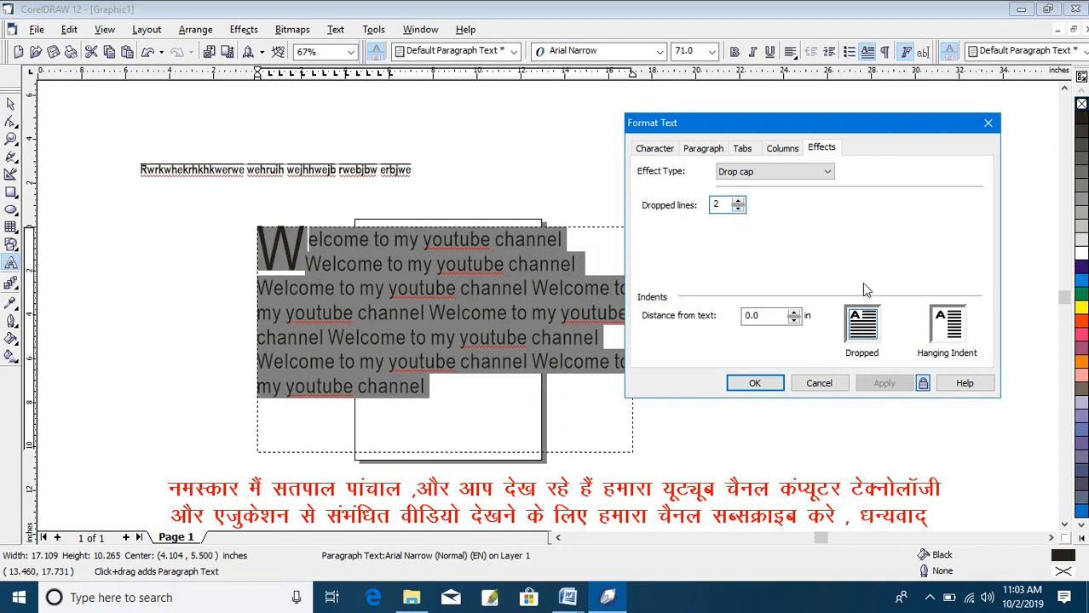
left_click(946, 324)
left_click(862, 324)
- Check the paragraph text's columns and tabs options, close the Format Text dialog and deselect the text
left_click(780, 149)
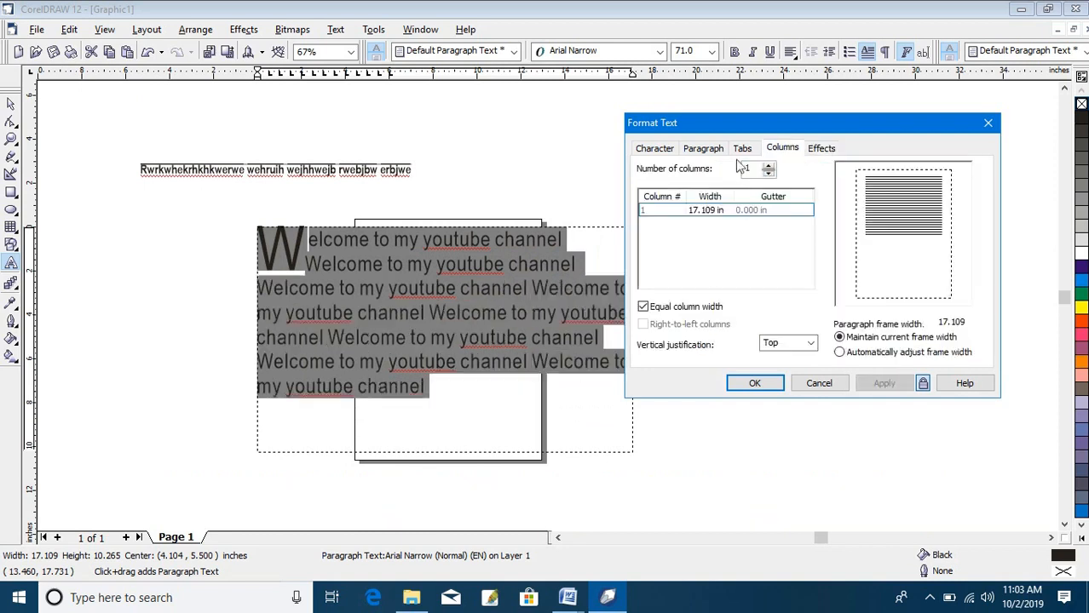
left_click(741, 149)
left_click(839, 384)
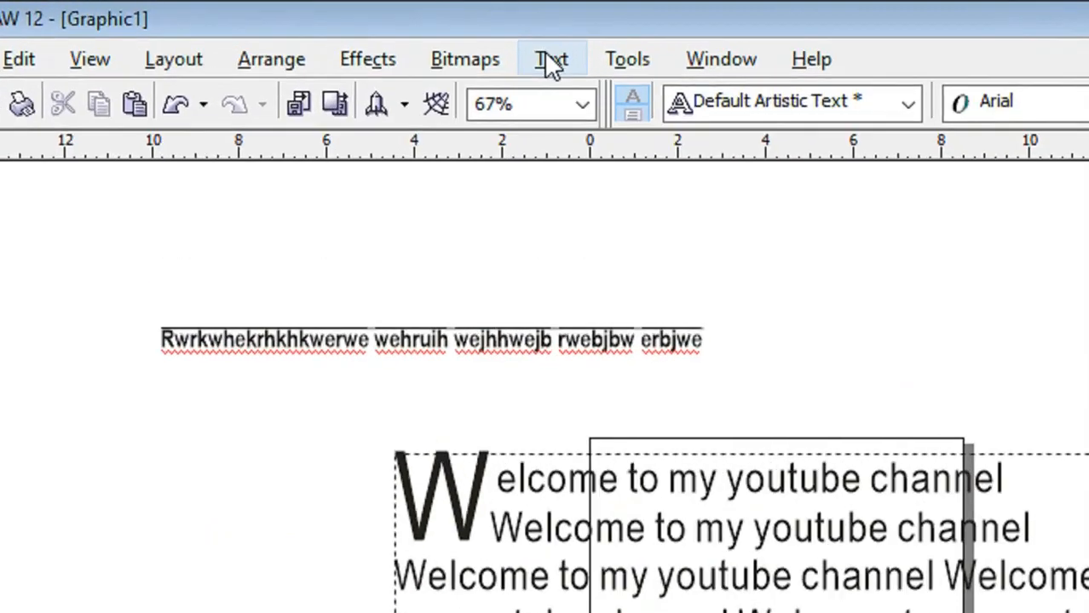
- Look over the available text commands and place the text cursor inside the paragraph frame
left_click(336, 29)
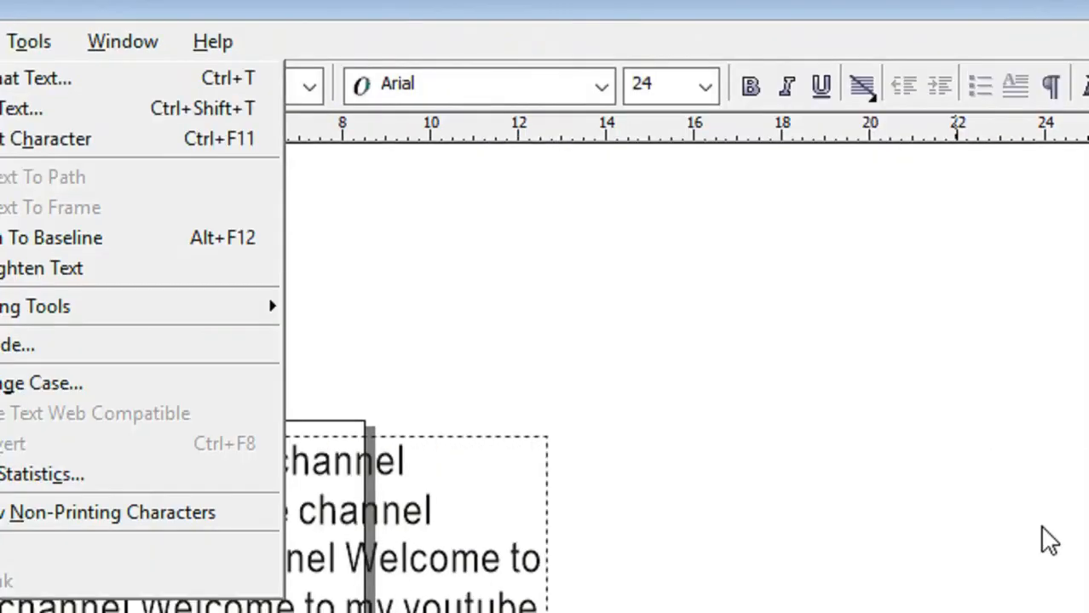
left_click(1048, 543)
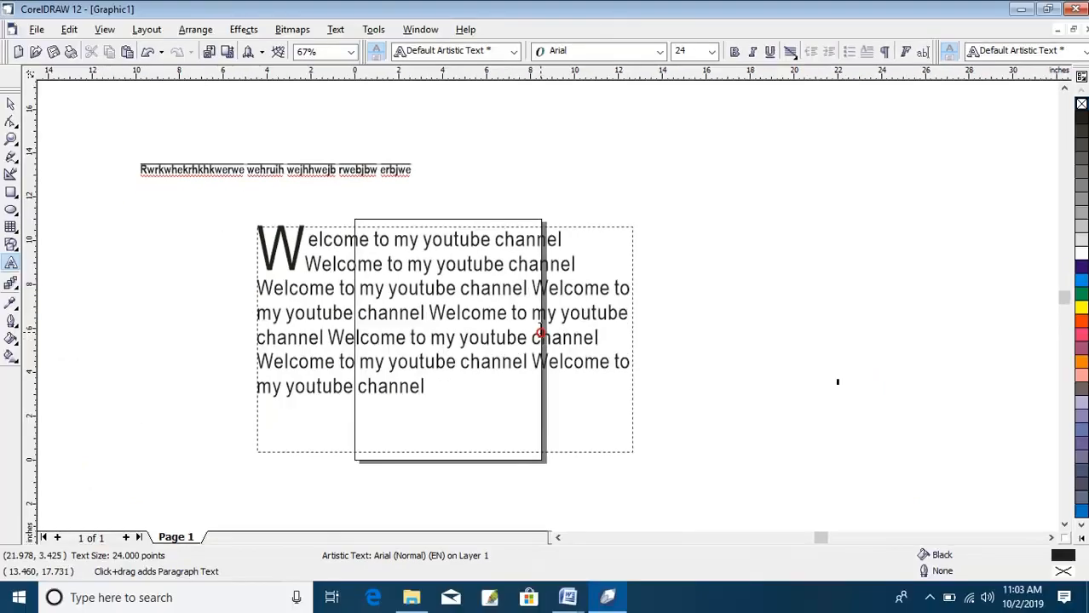
left_click(540, 329)
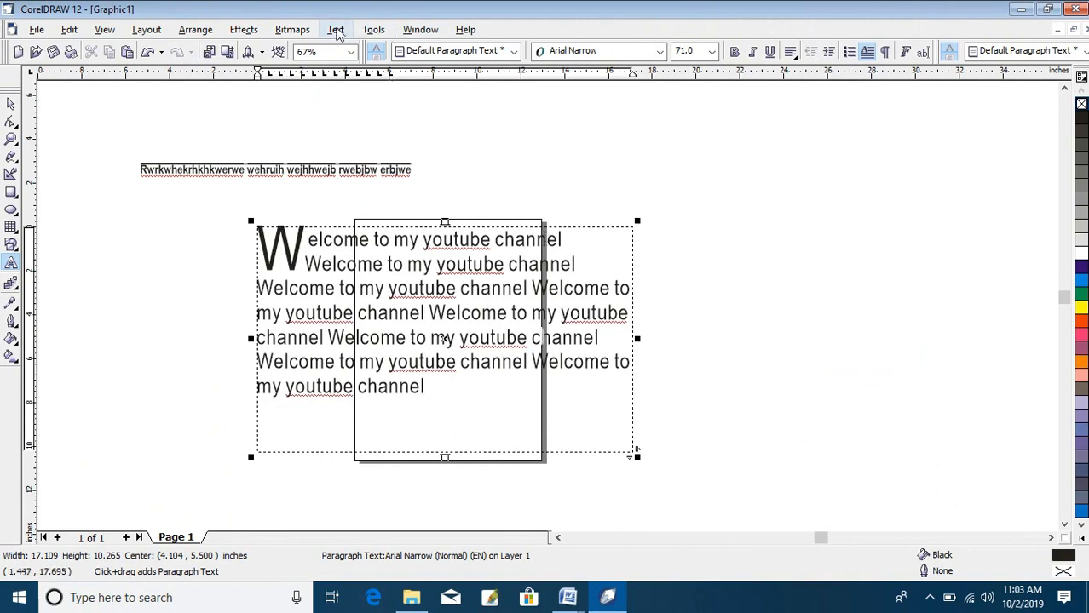
- Replace the word "my" in the fifth line of the paragraph text with "ertr3tetert"
left_click(338, 34)
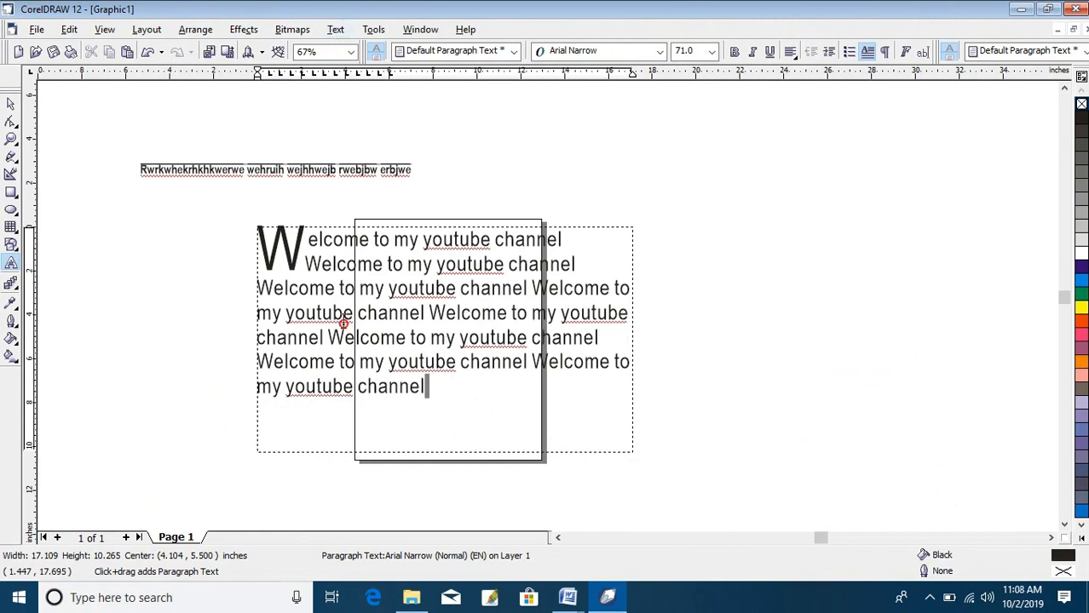
left_click_drag(424, 387, 271, 252)
left_click(505, 381)
double_click(439, 338)
type("ertr3tetert")
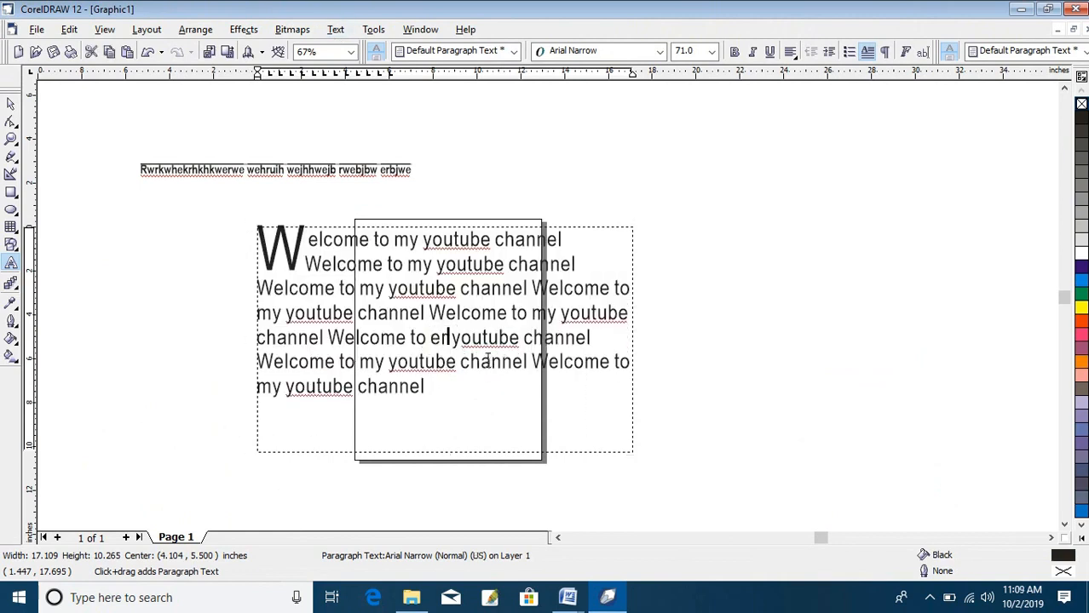
left_click_drag(535, 392, 253, 256)
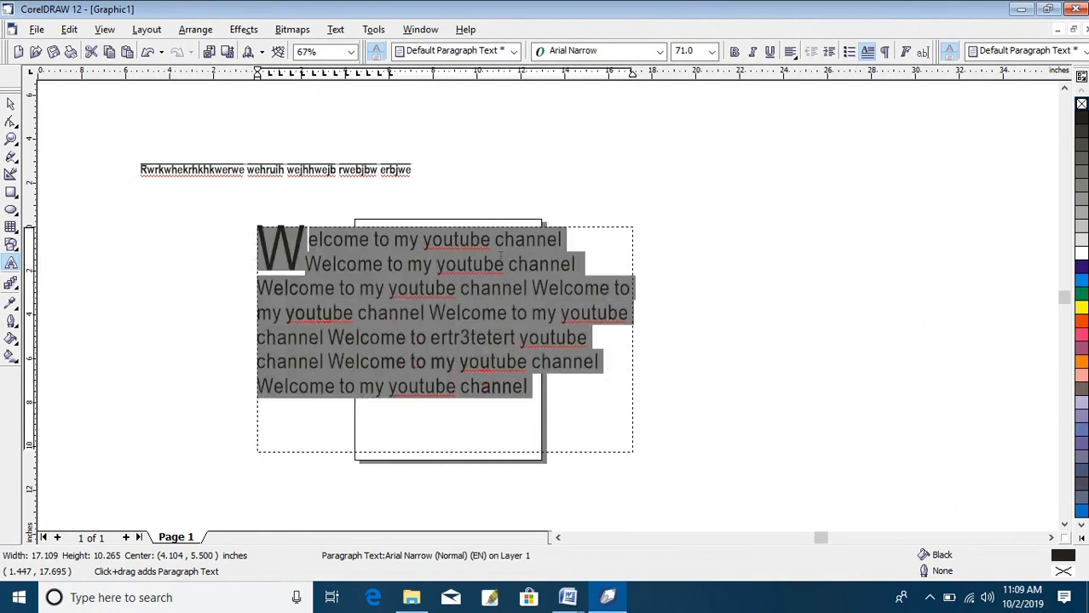
left_click(326, 170)
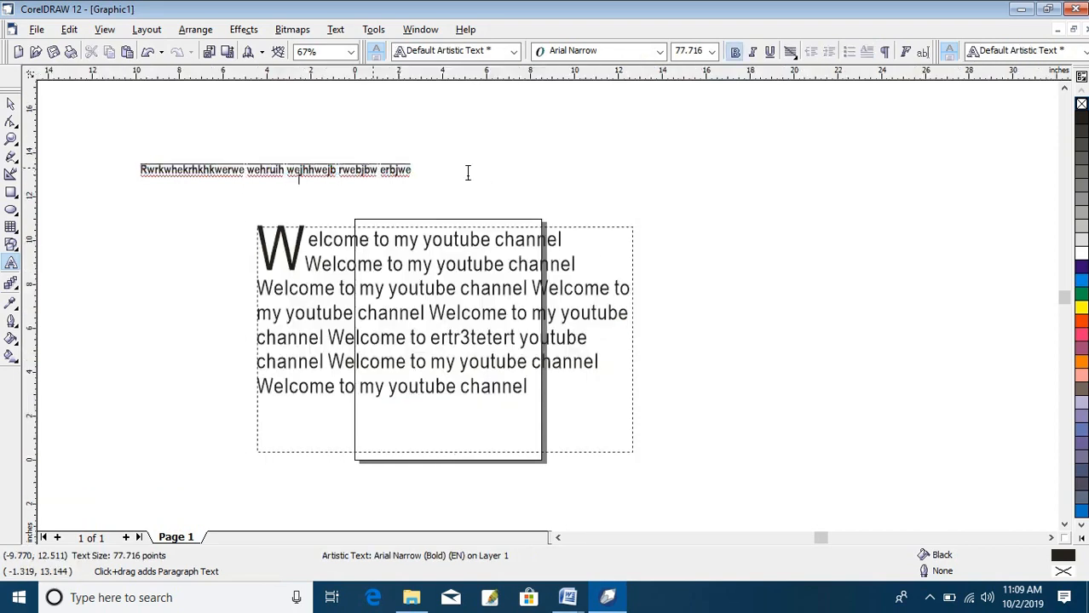
left_click(499, 175)
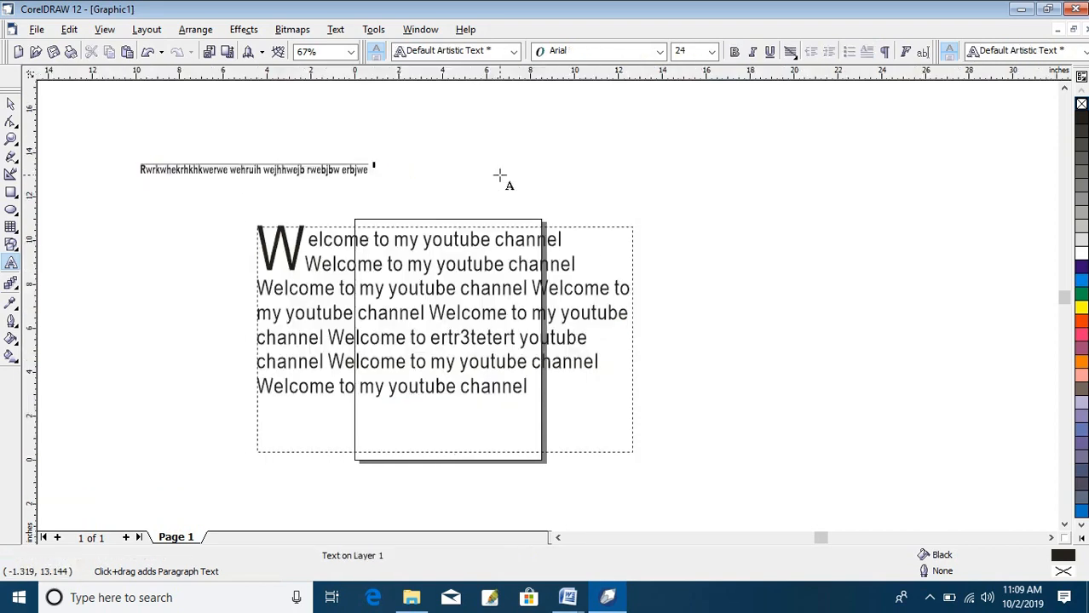
left_click(514, 328)
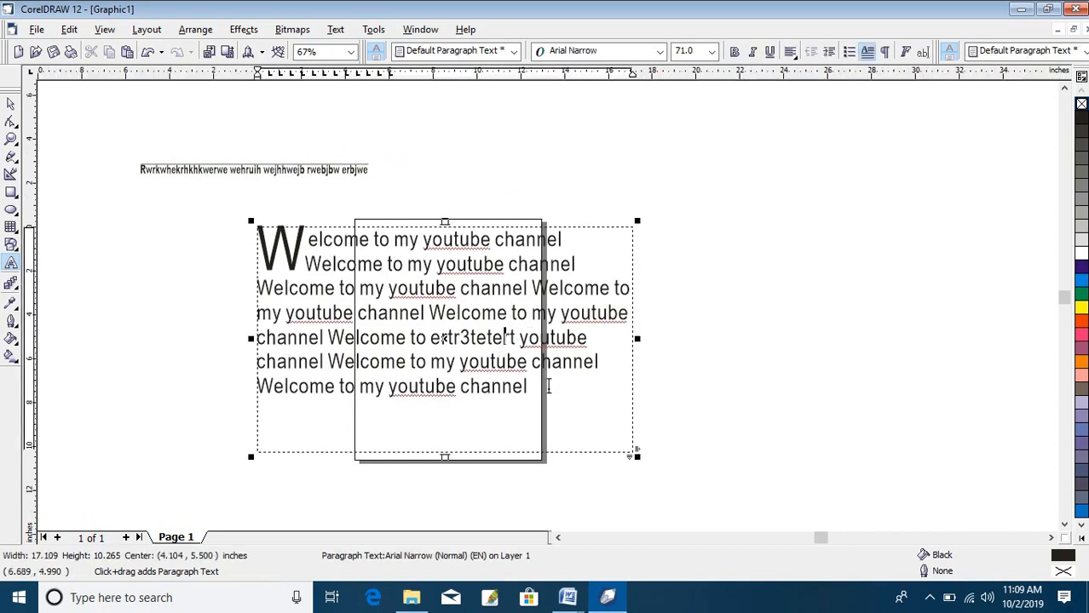
- Open the whole paragraph text in the Edit Text dialog and insert two line breaks after "ertr3tetert youtube"
left_click_drag(547, 382, 260, 243)
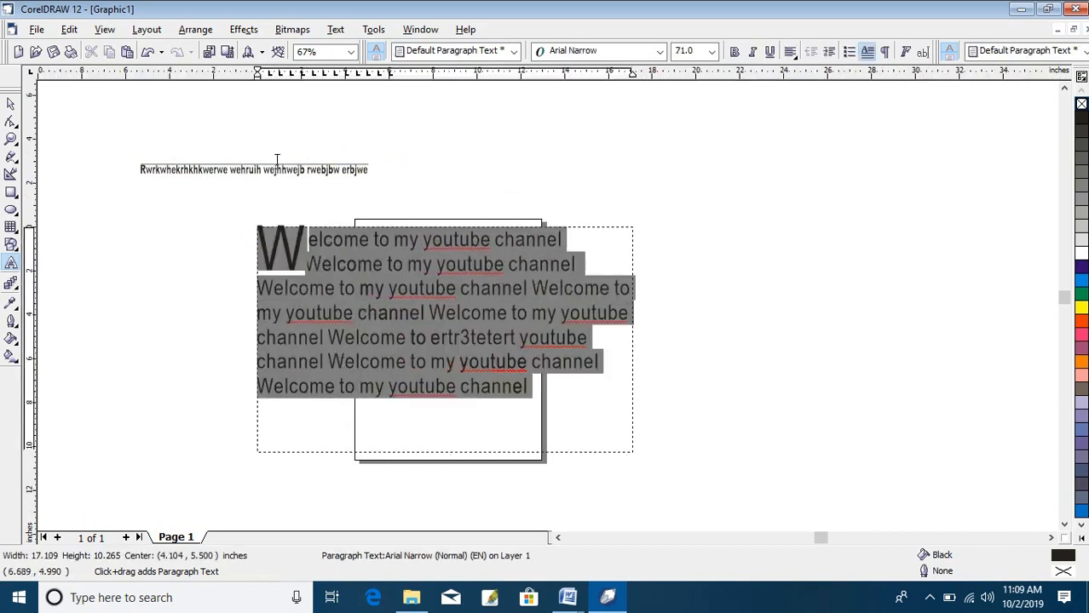
left_click(337, 30)
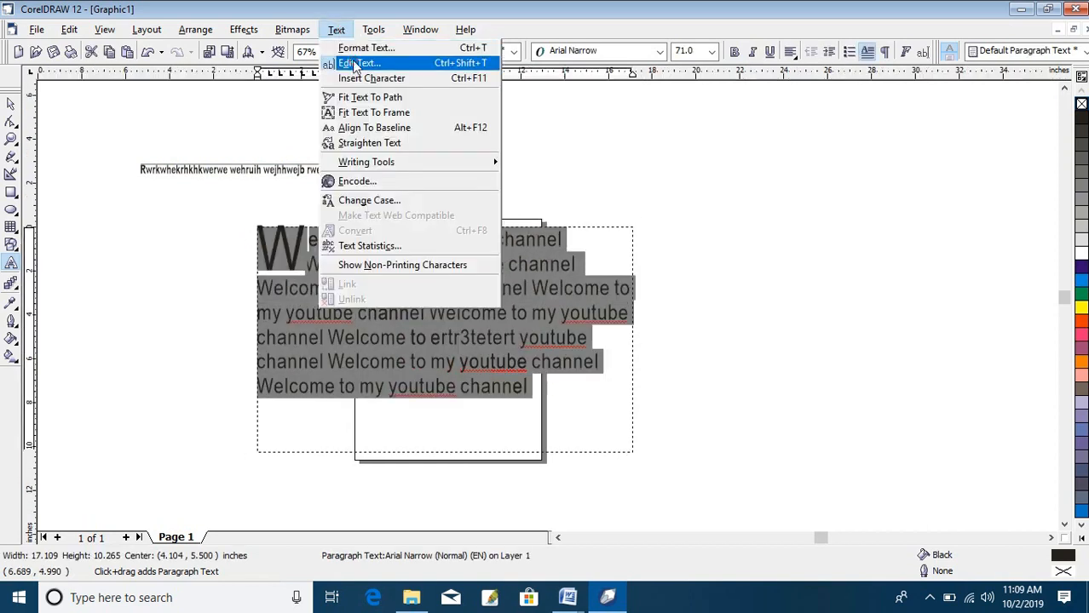
left_click(358, 64)
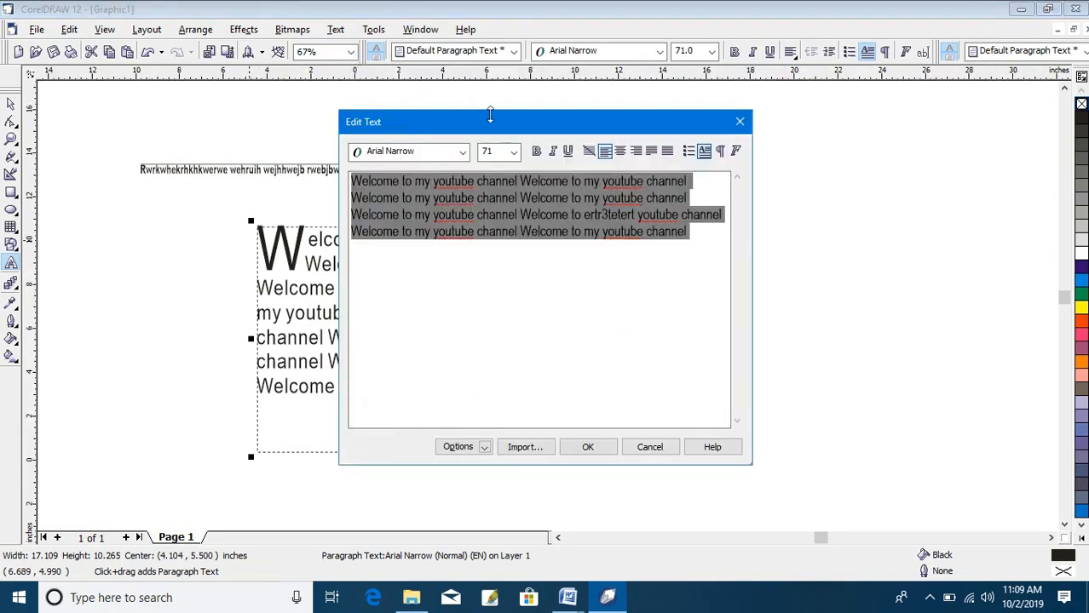
left_click_drag(492, 130, 632, 115)
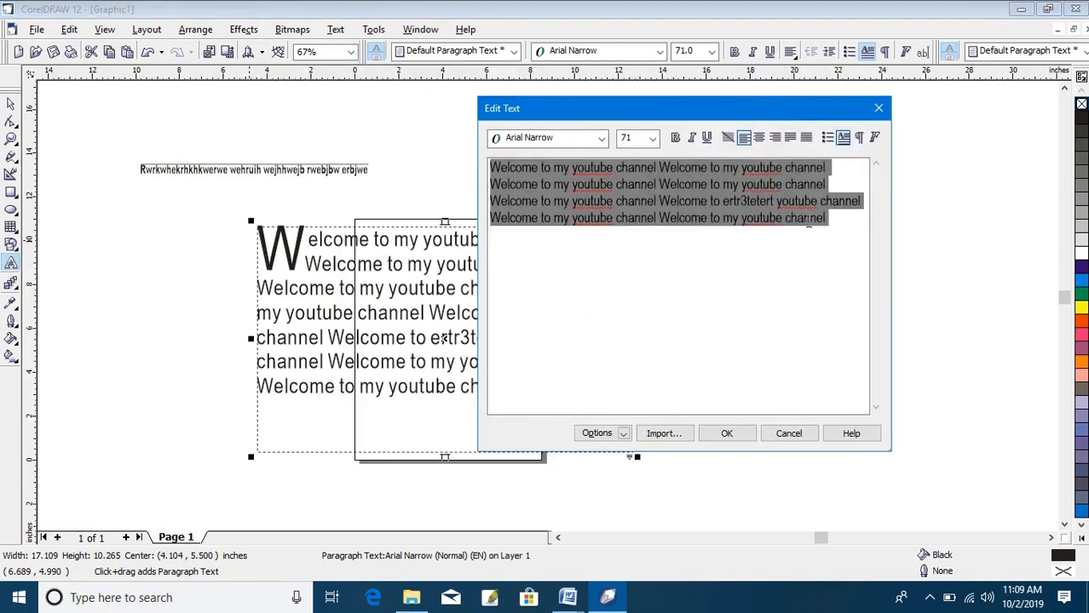
left_click(817, 201)
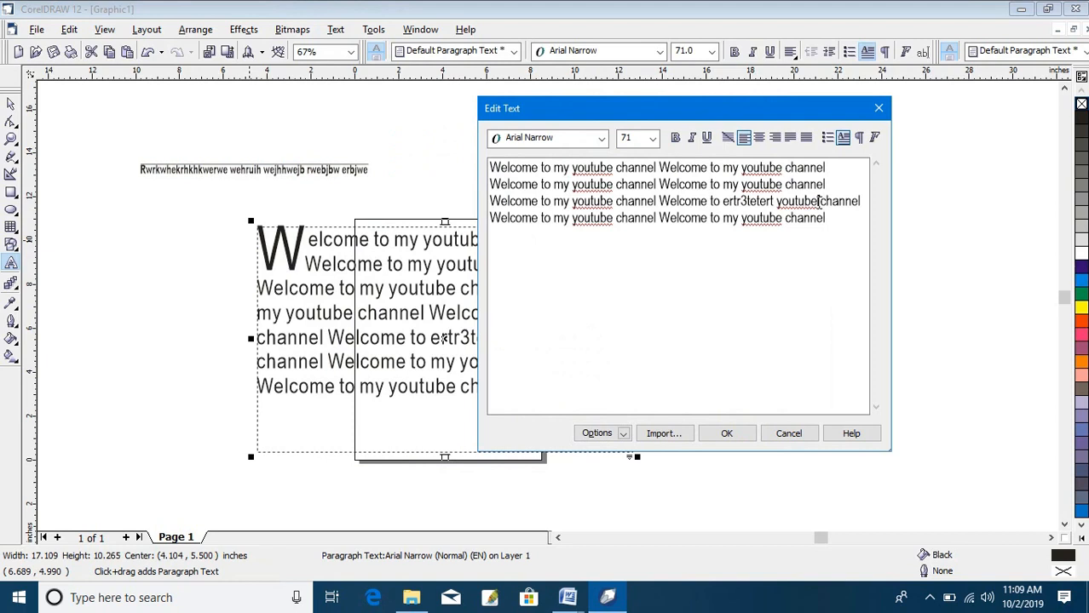
key("Return")
key("Return")
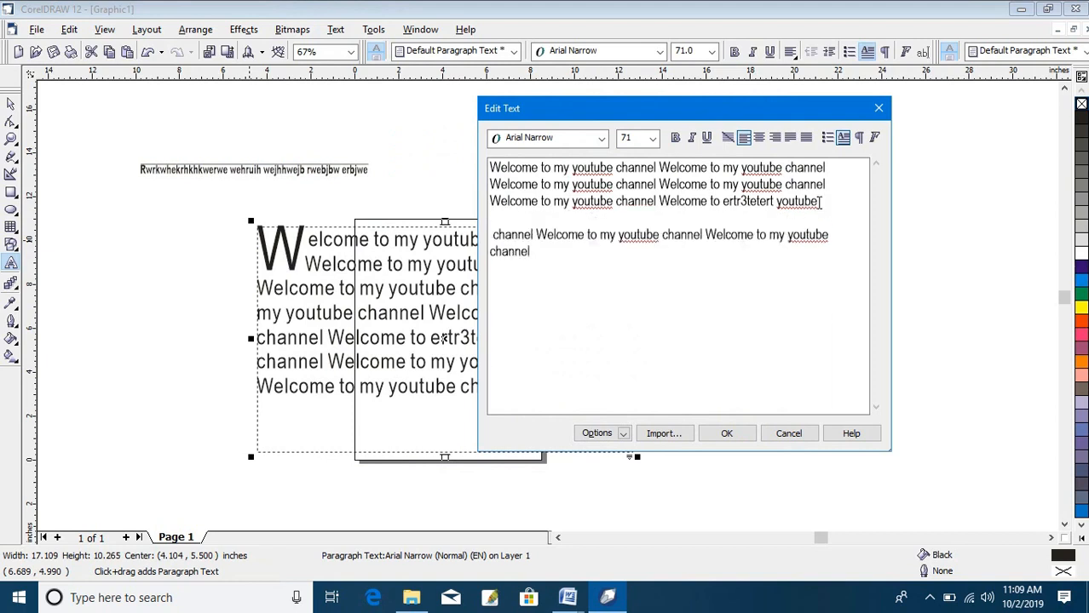
- Set all the text in the Edit Text dialog to size 48 and bold
left_click_drag(529, 253, 488, 166)
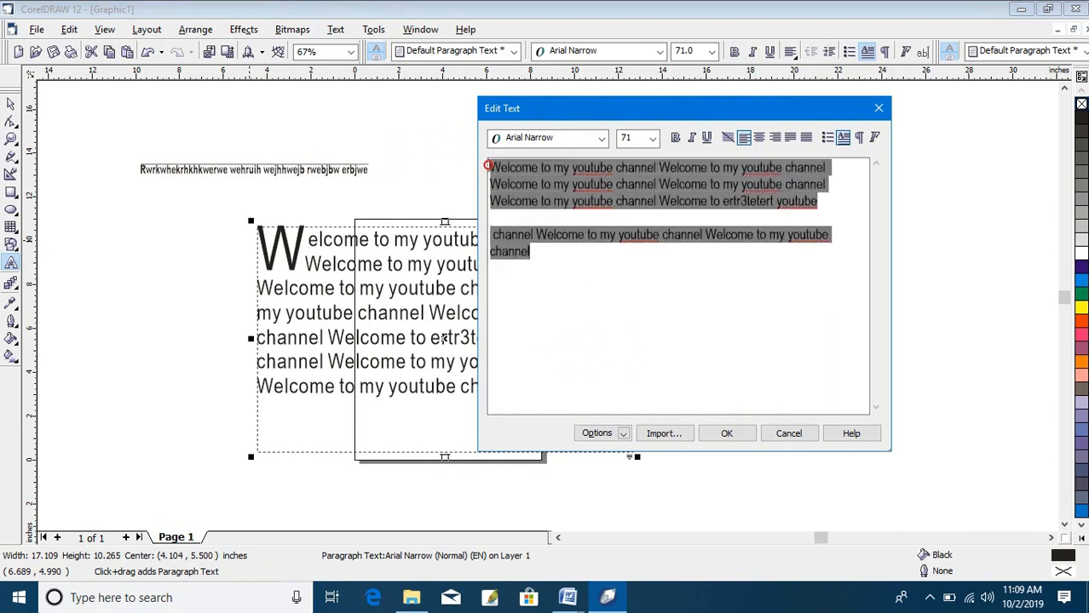
left_click(653, 139)
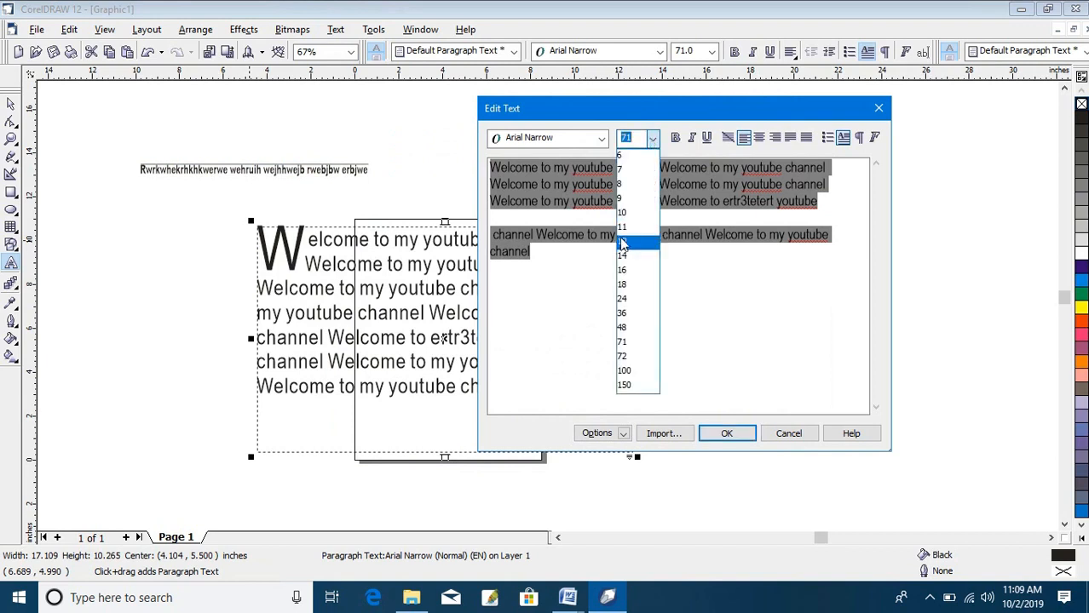
left_click(631, 327)
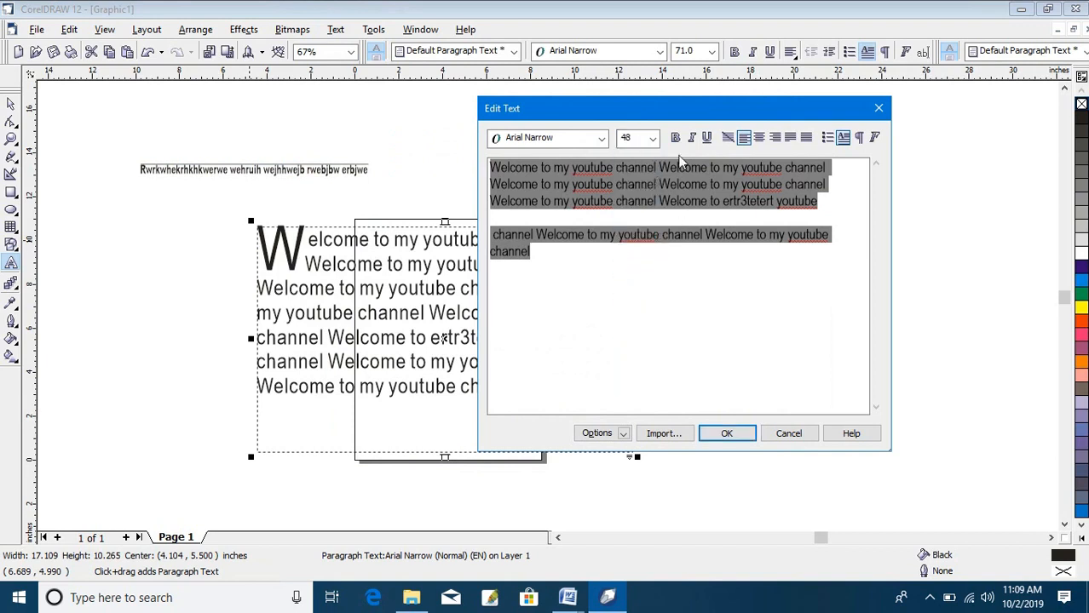
left_click(675, 139)
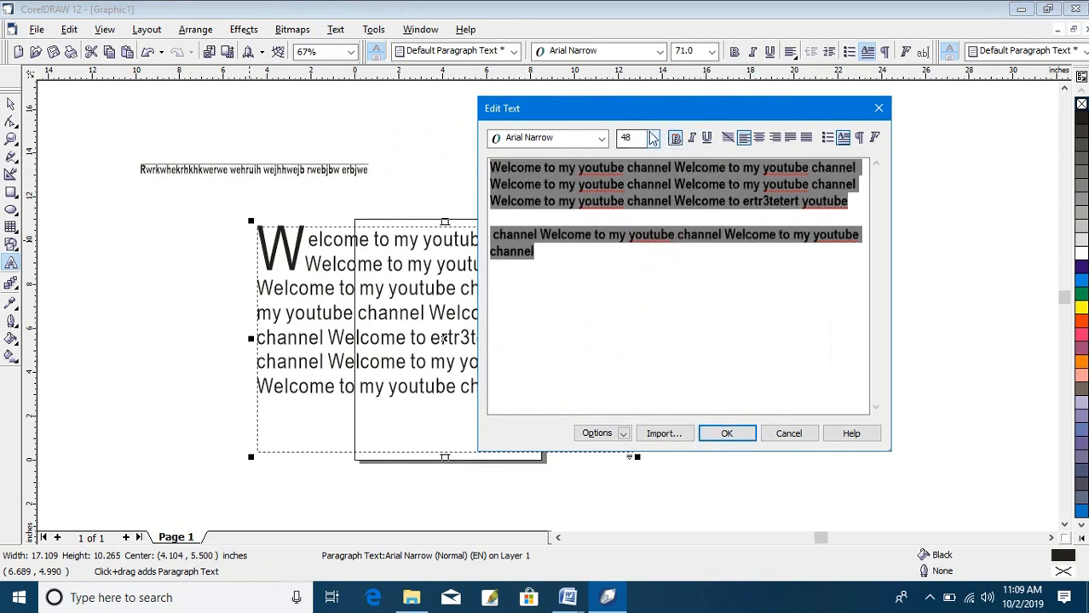
- Change the dialog's selected text to the Arial font with centre alignment and apply the edits to the paragraph
left_click_drag(617, 112, 723, 92)
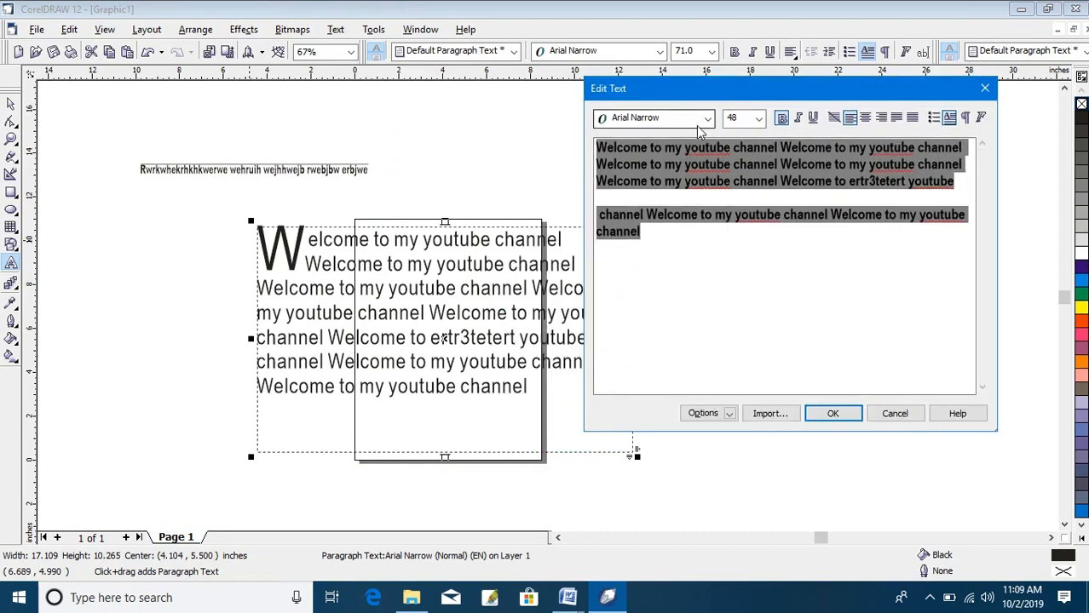
left_click(707, 119)
left_click(663, 151)
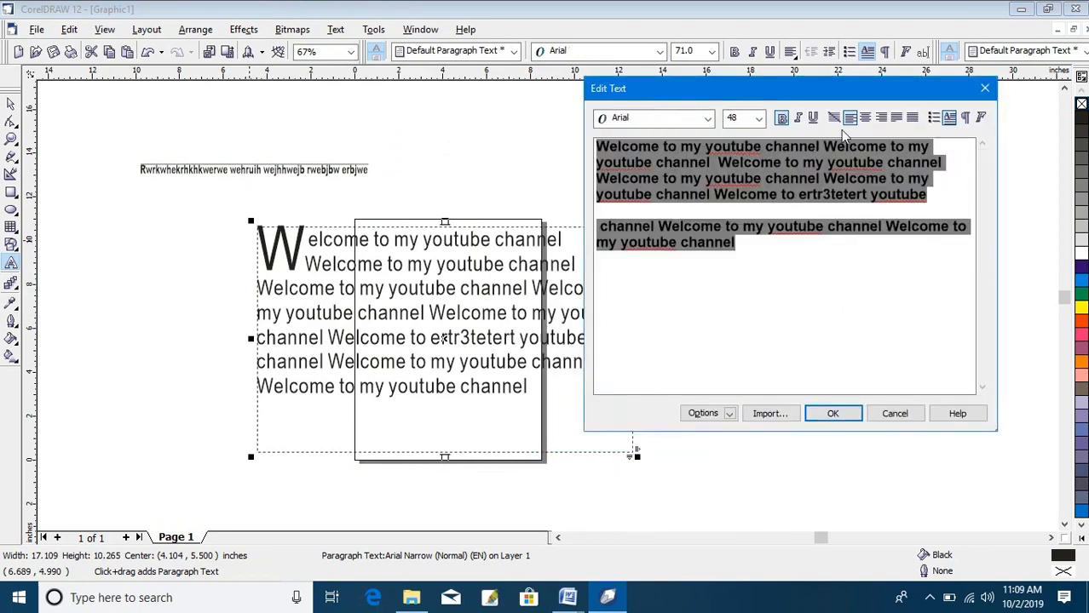
left_click(865, 121)
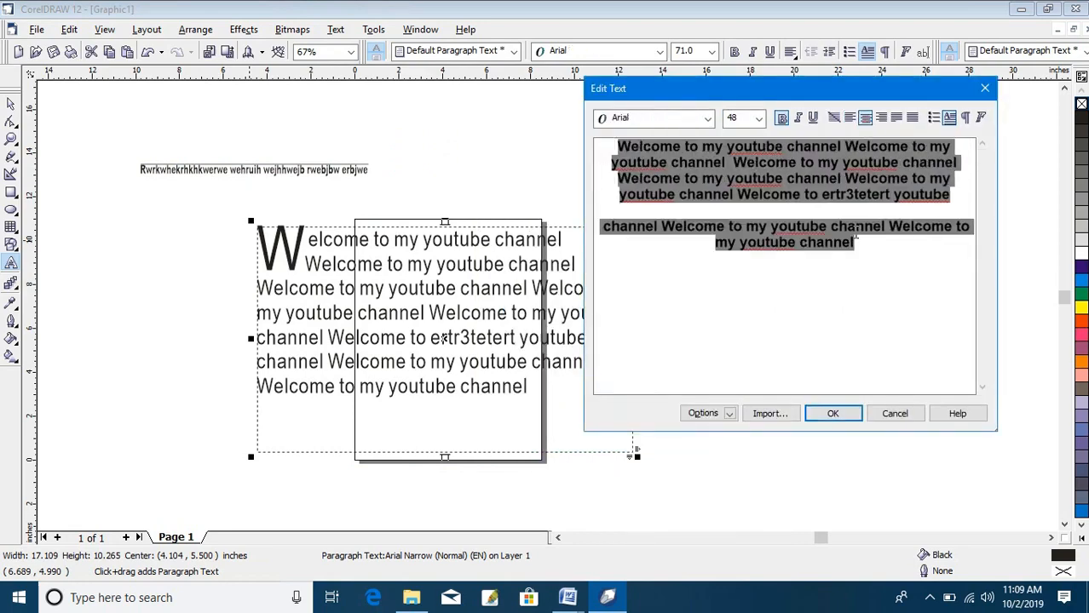
left_click(832, 414)
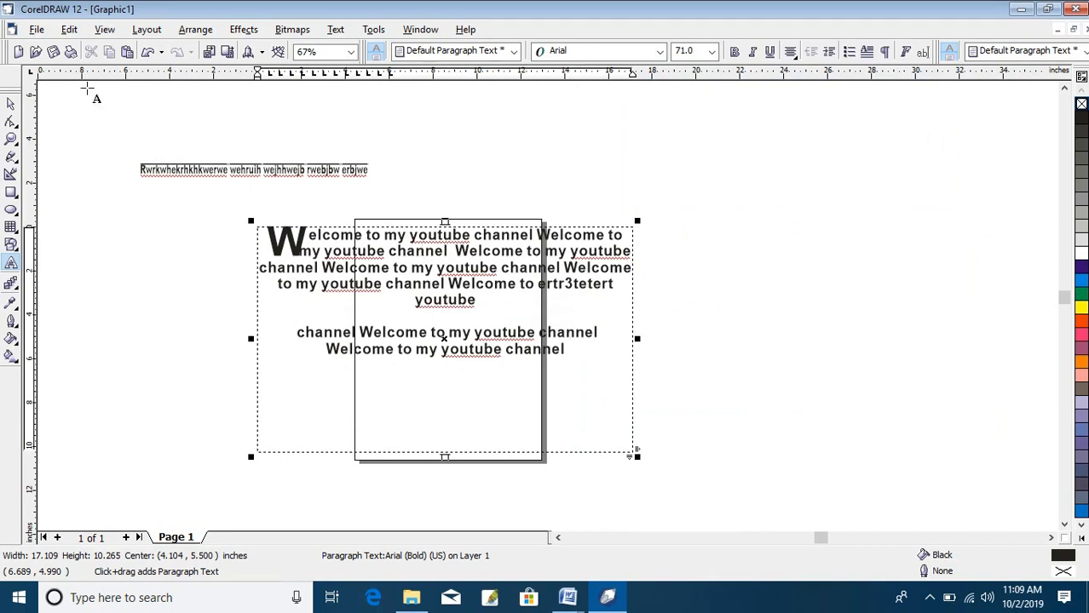
- Open Insert Character and start a new artistic text object above the upper-right part of the paragraph frame
left_click(108, 30)
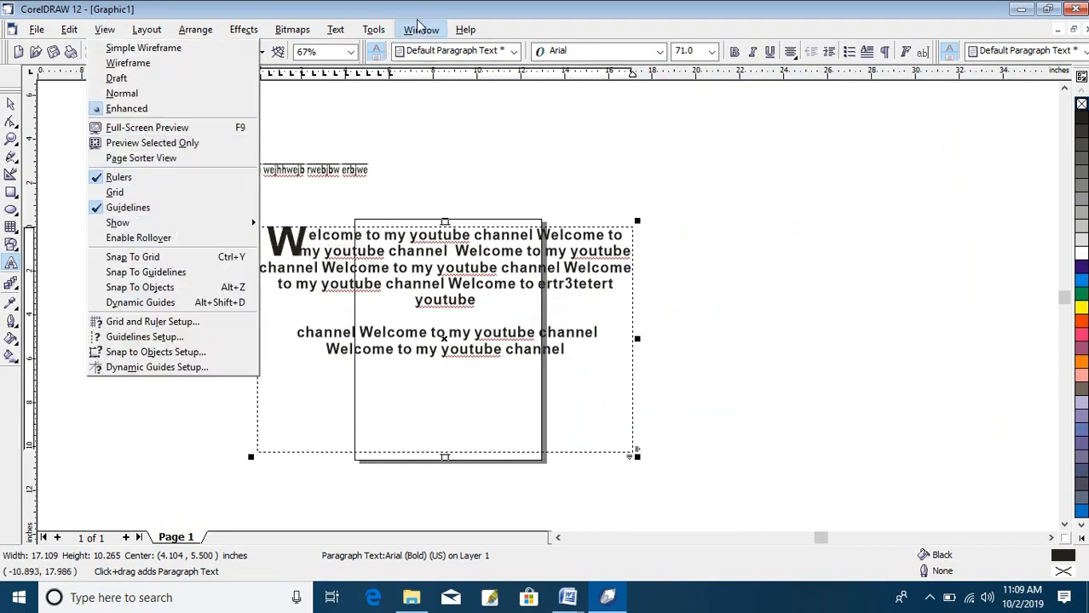
mouse_move(343, 33)
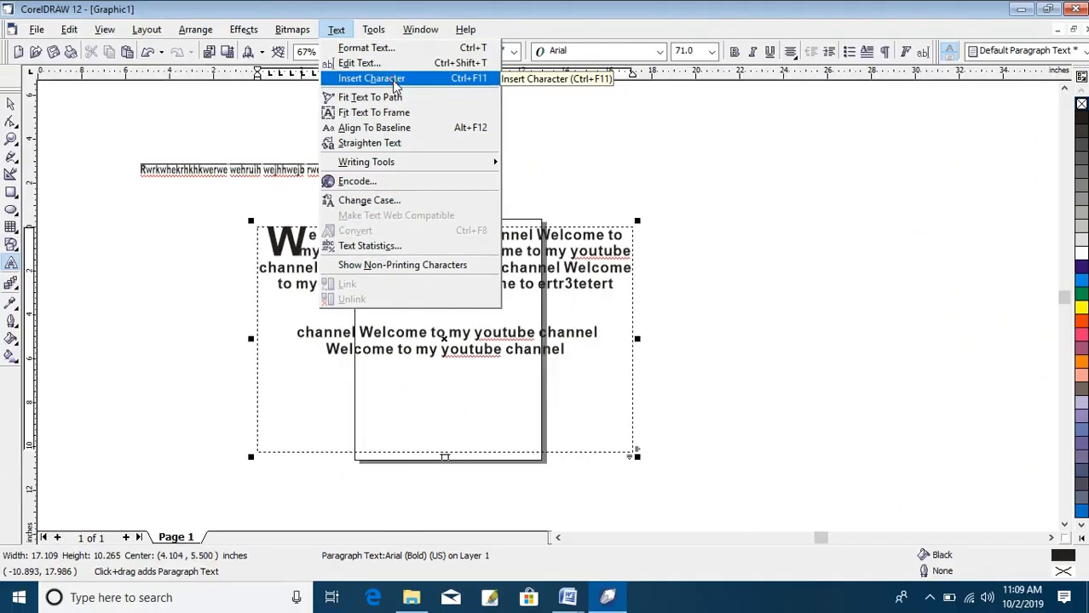
left_click(545, 161)
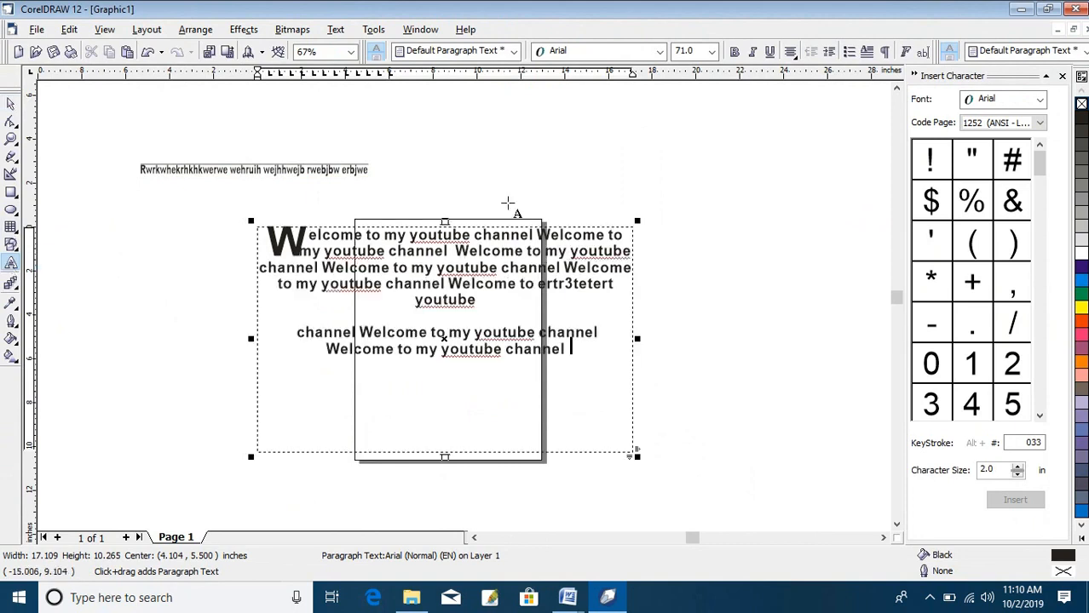
left_click(578, 177)
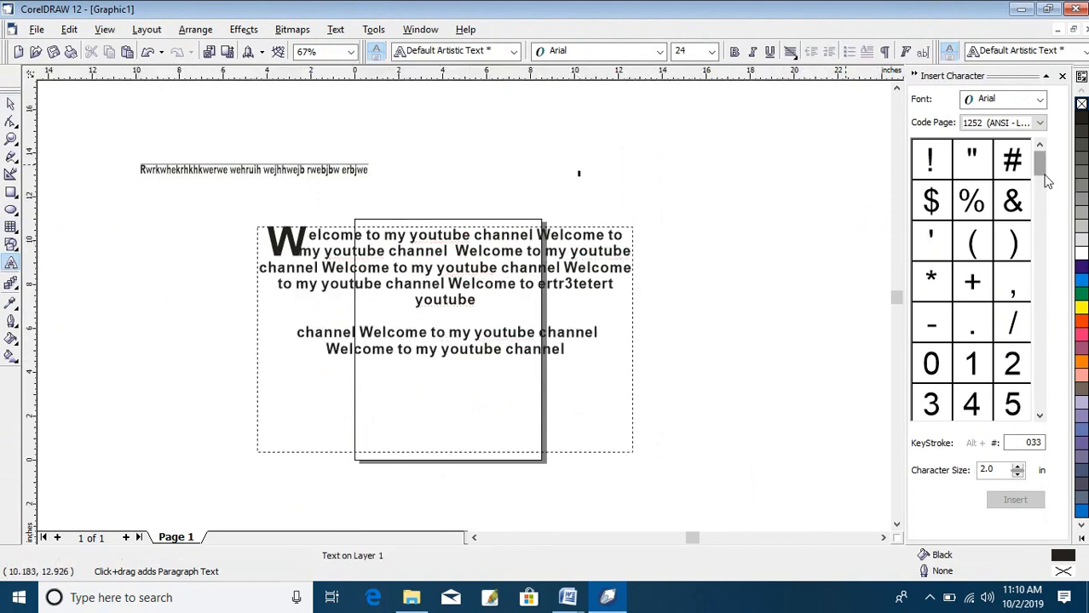
- Insert the Arial copyright symbol © at the text cursor and enlarge it to about 241 points
left_click_drag(1043, 169, 1045, 308)
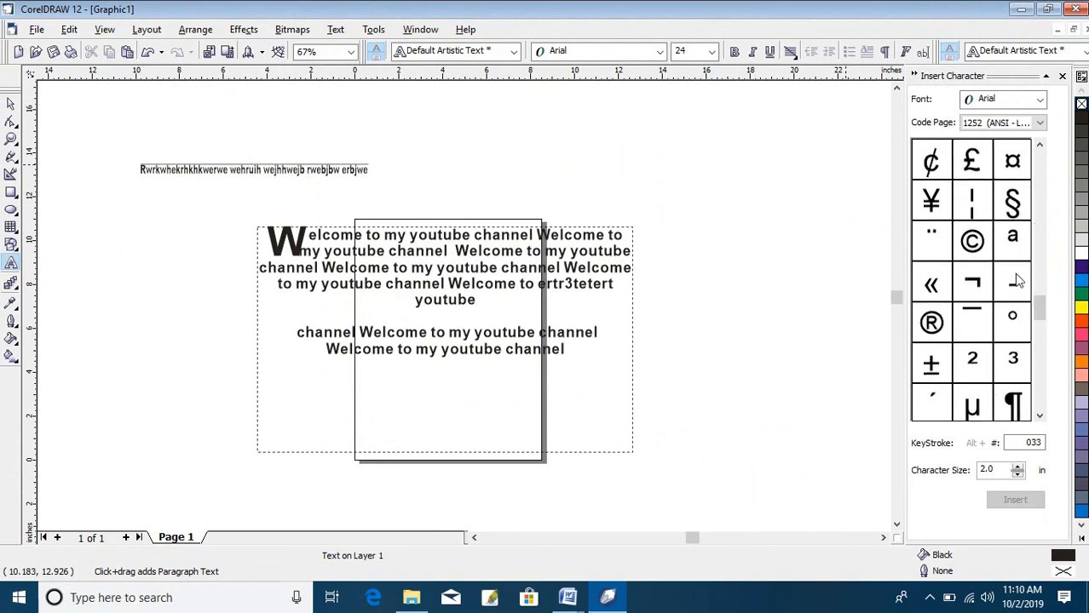
left_click(985, 248)
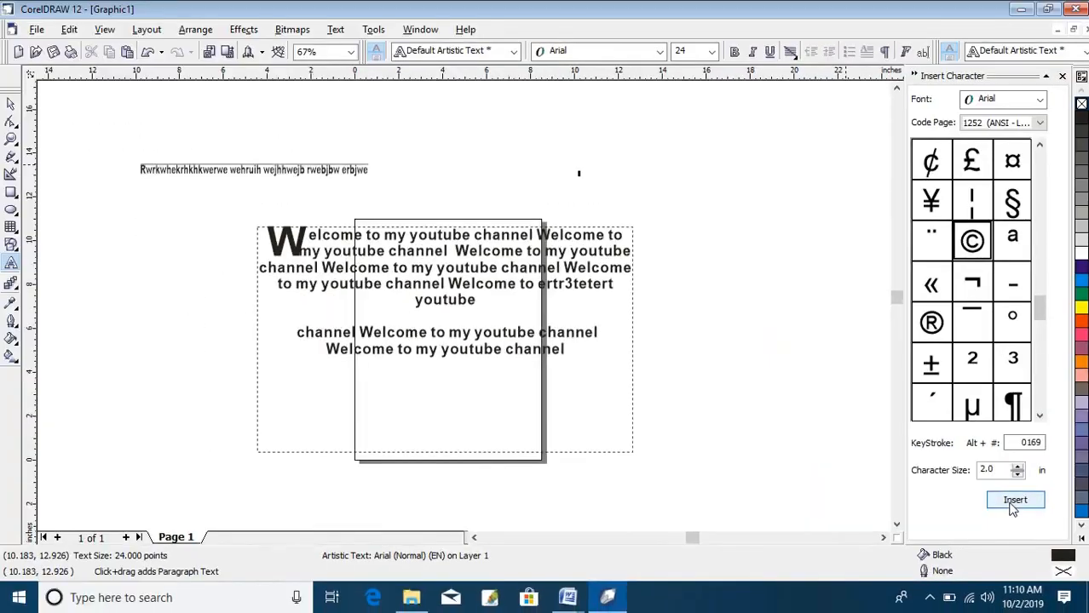
left_click(933, 566)
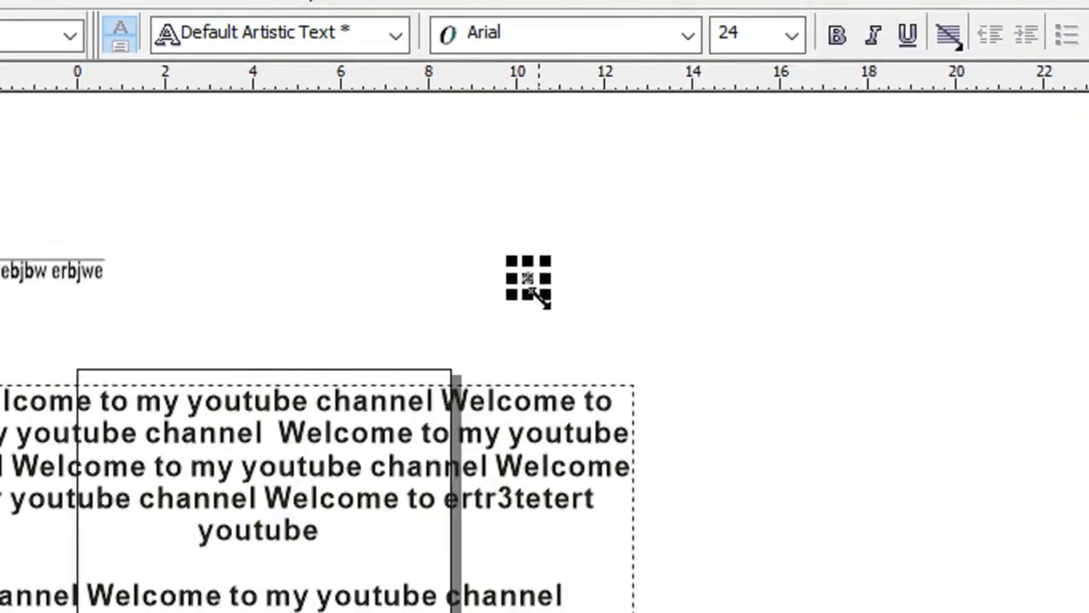
left_click_drag(544, 294, 704, 393)
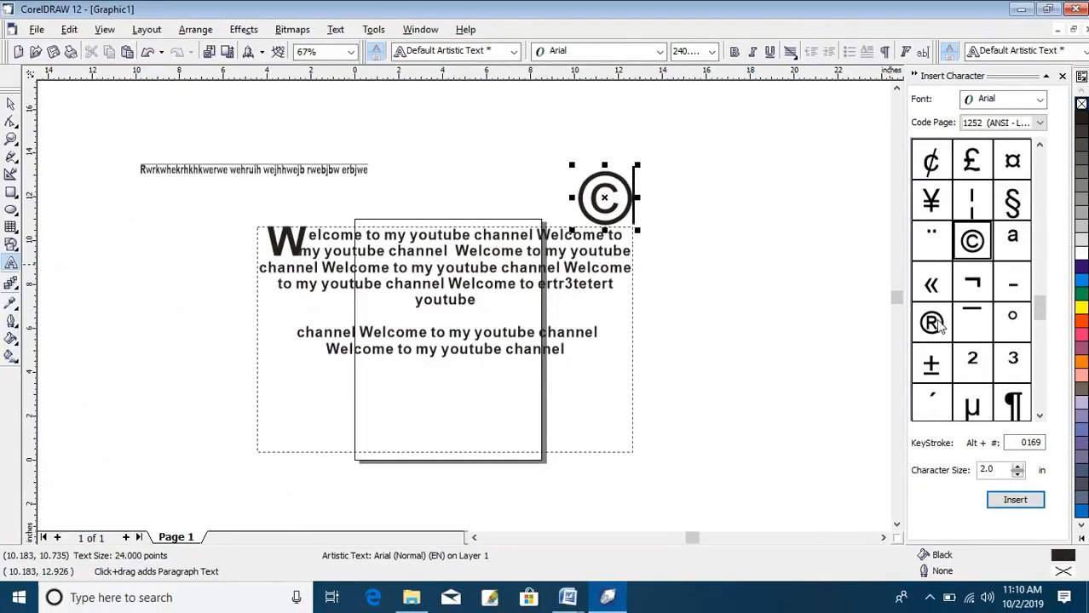
- Add the registered trademark symbol ® twice after the copyright symbol
left_click(935, 326)
left_click(1014, 503)
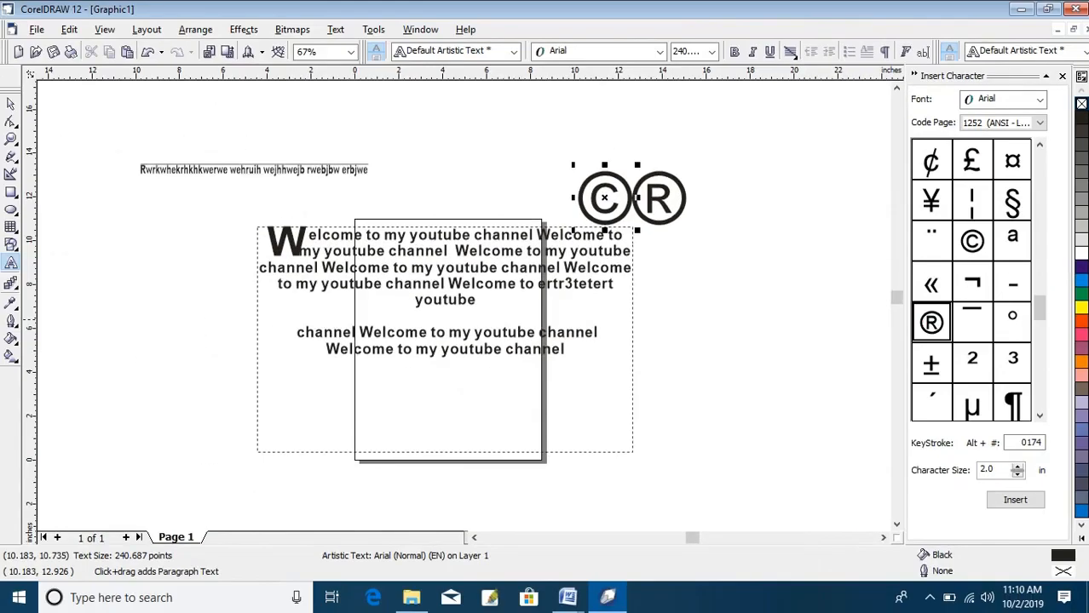
double_click(774, 308)
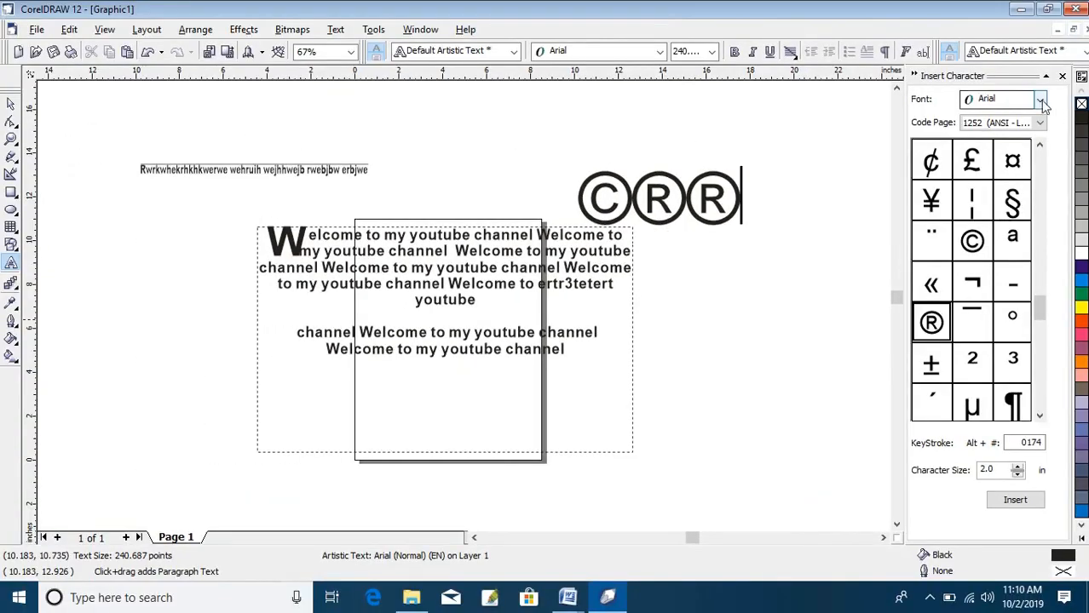
- Set the Insert Character font to Webdings
left_click(1039, 100)
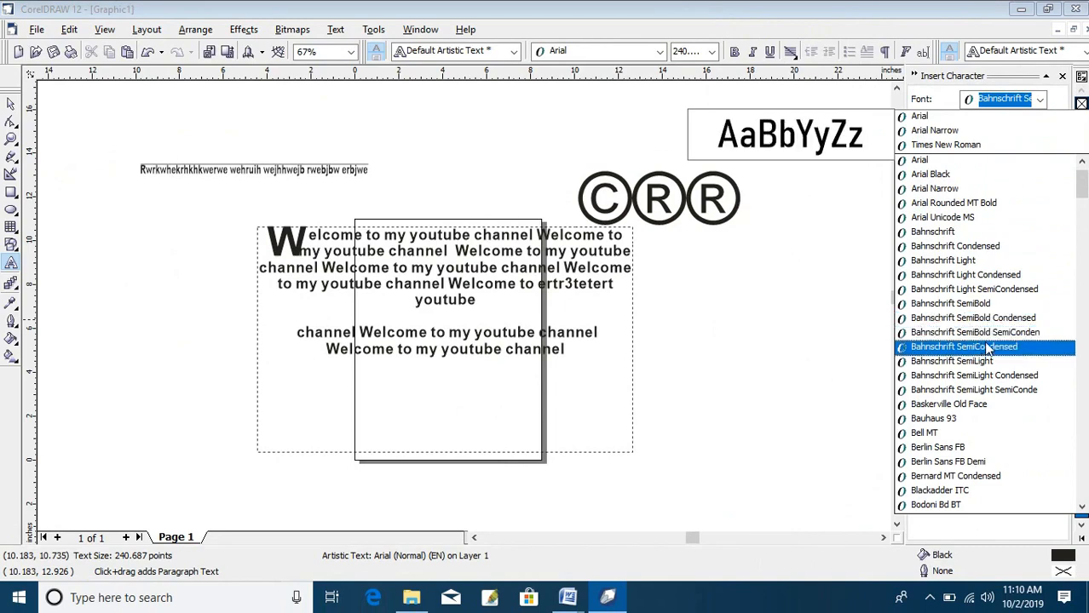
scroll(988, 375, "down", 5)
left_click(1020, 100)
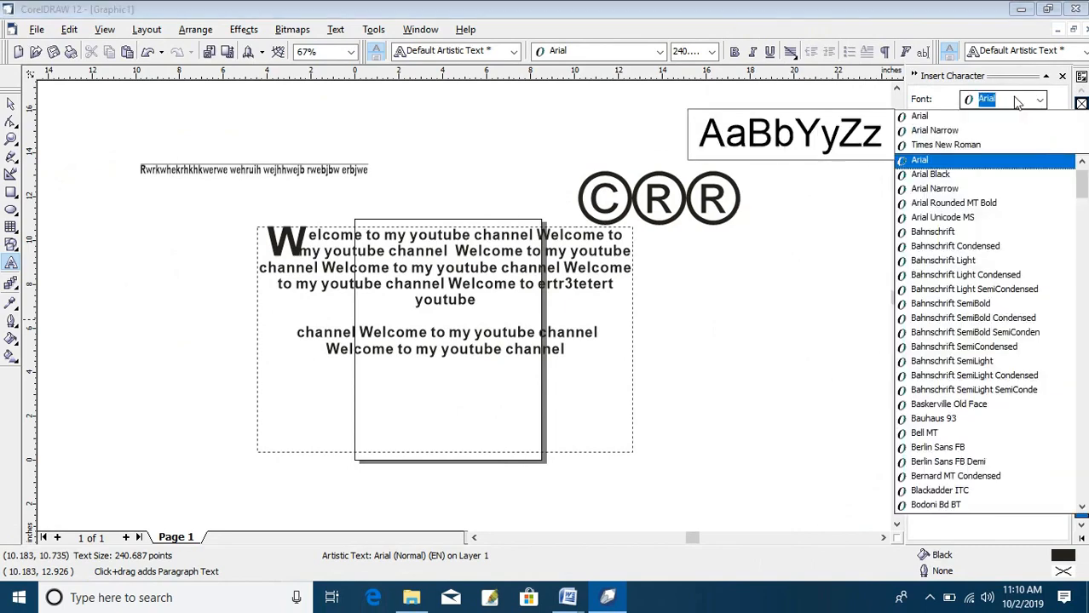
type("Web")
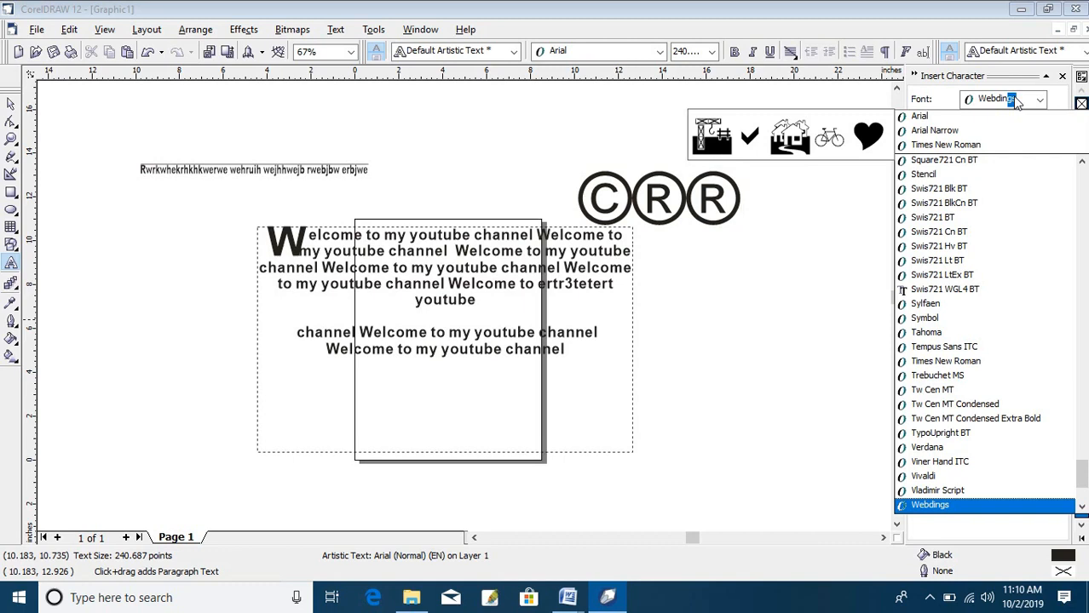
type("dings")
key("Return")
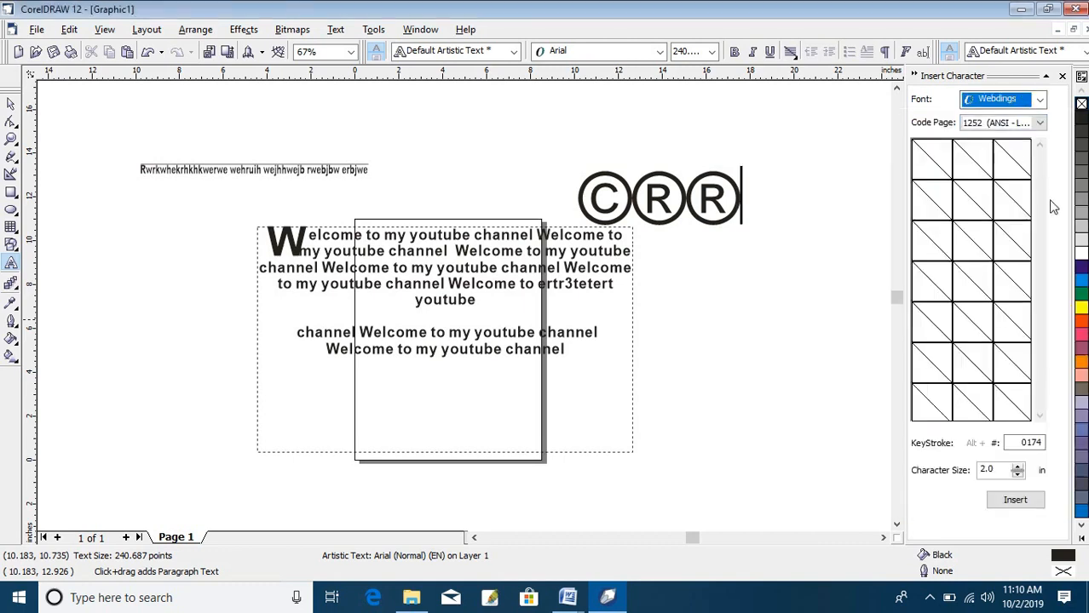
- Set the Insert Character code page to 1254 (ANSI - Turkish) and reselect the Webdings font
left_click(1039, 122)
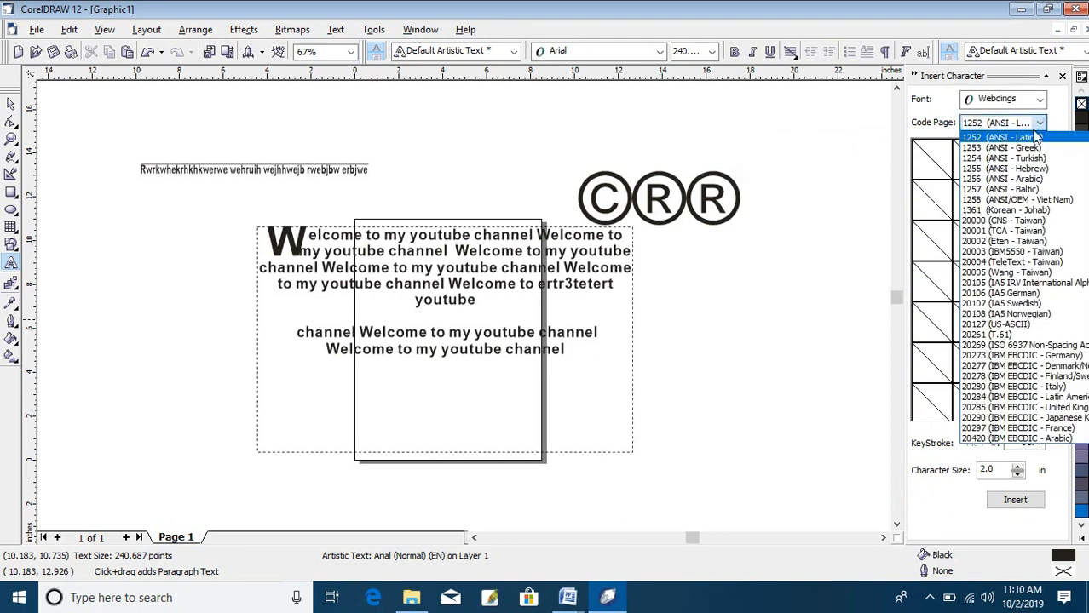
left_click(1037, 155)
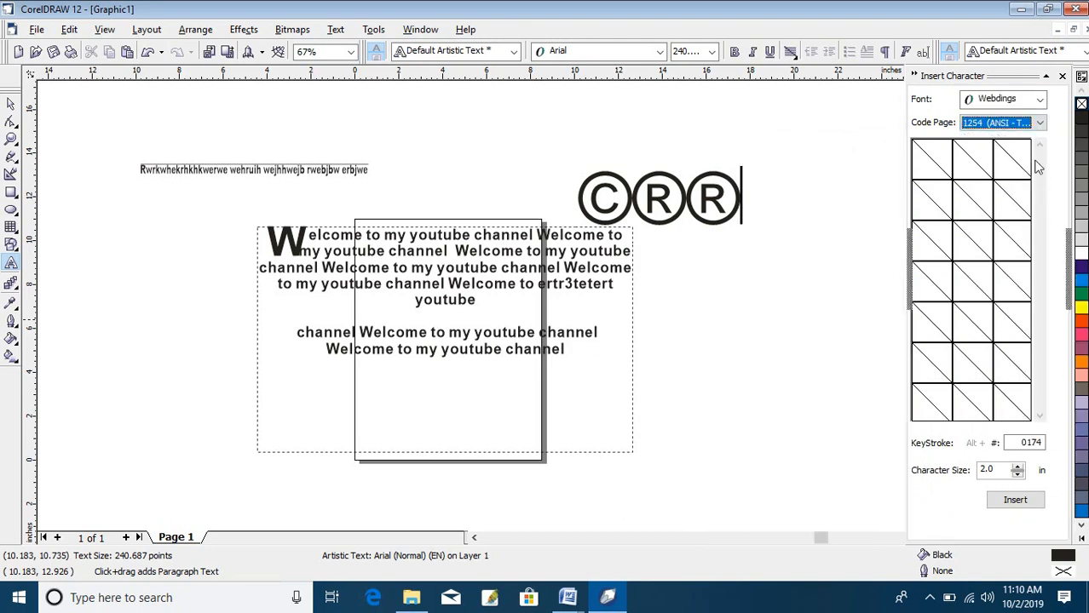
left_click(1016, 99)
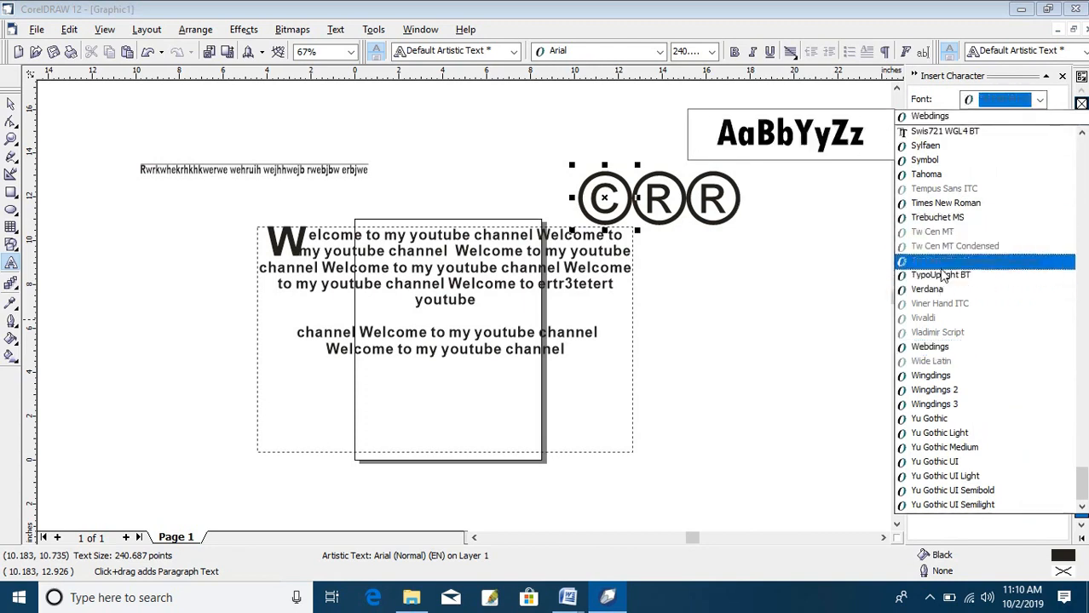
left_click(951, 119)
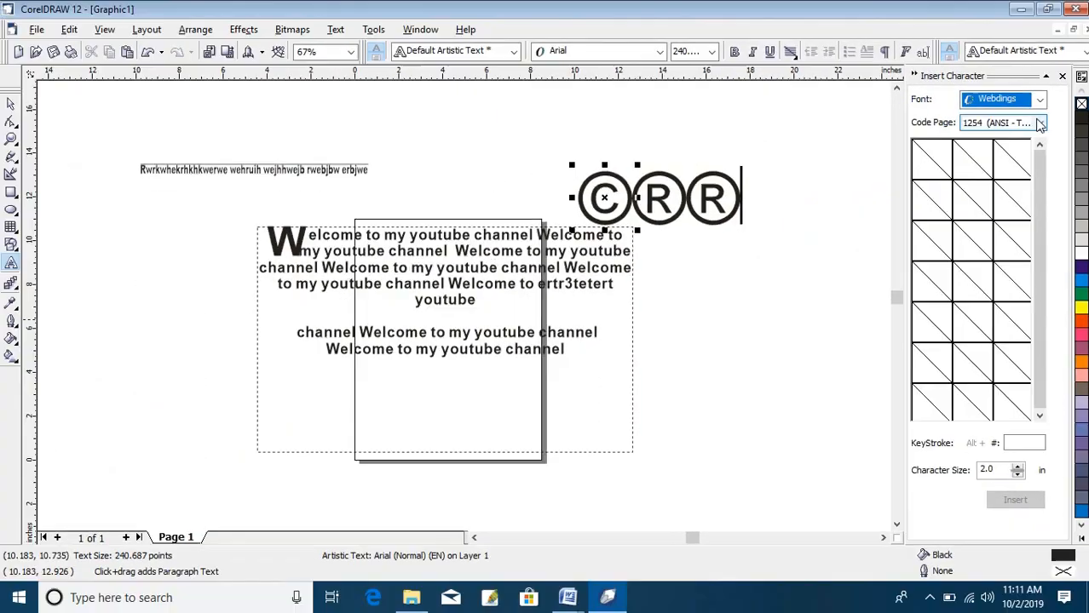
- Start an empty artistic text object below the trademark symbols, then close and reopen Insert Character
left_click(1040, 102)
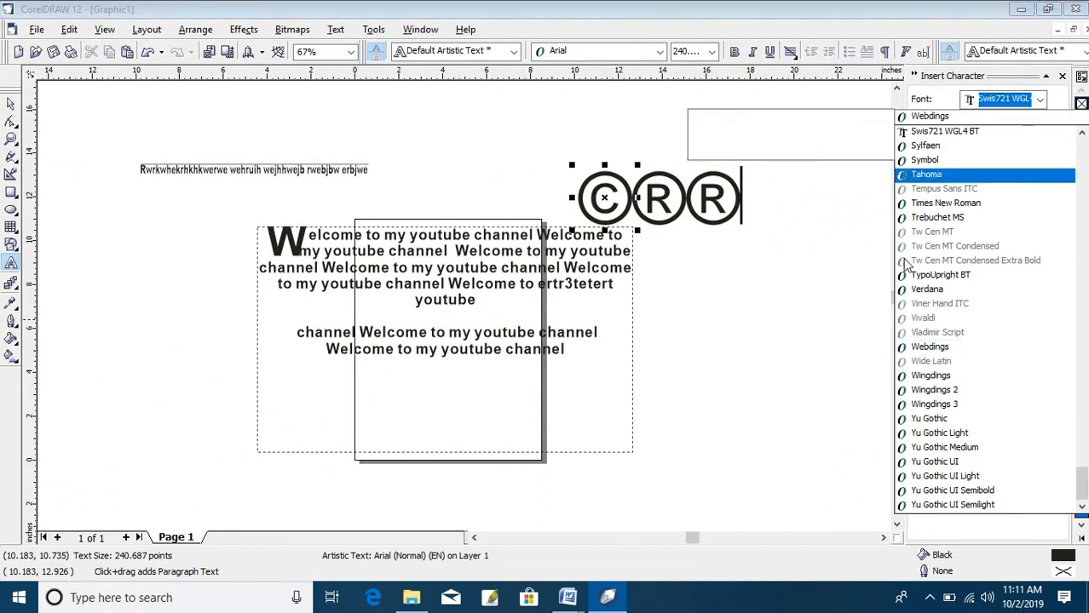
left_click(829, 255)
left_click(735, 301)
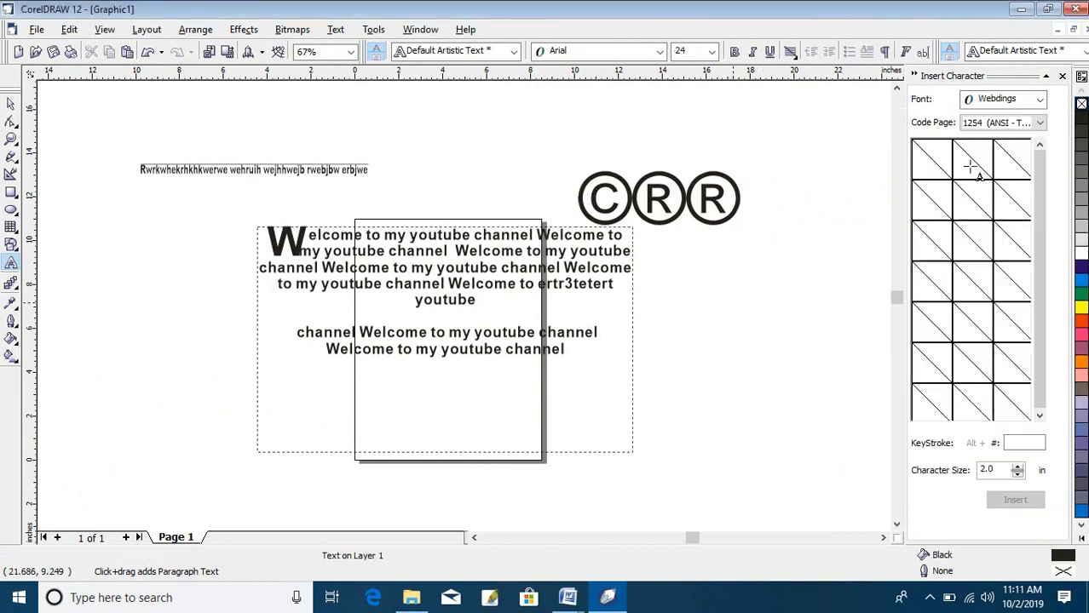
left_click(1063, 77)
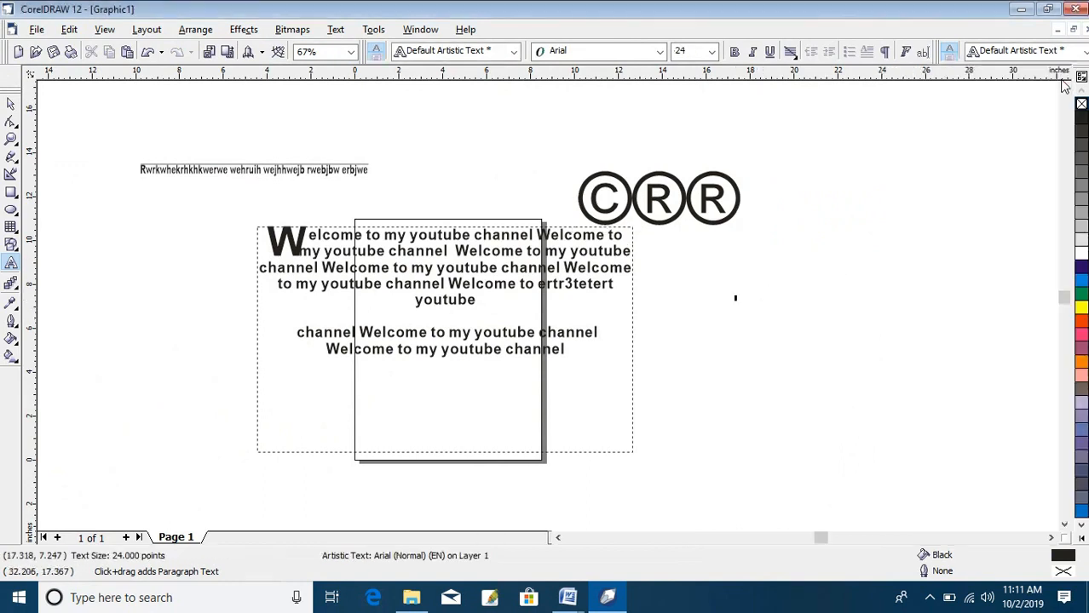
left_click(292, 29)
key("Escape")
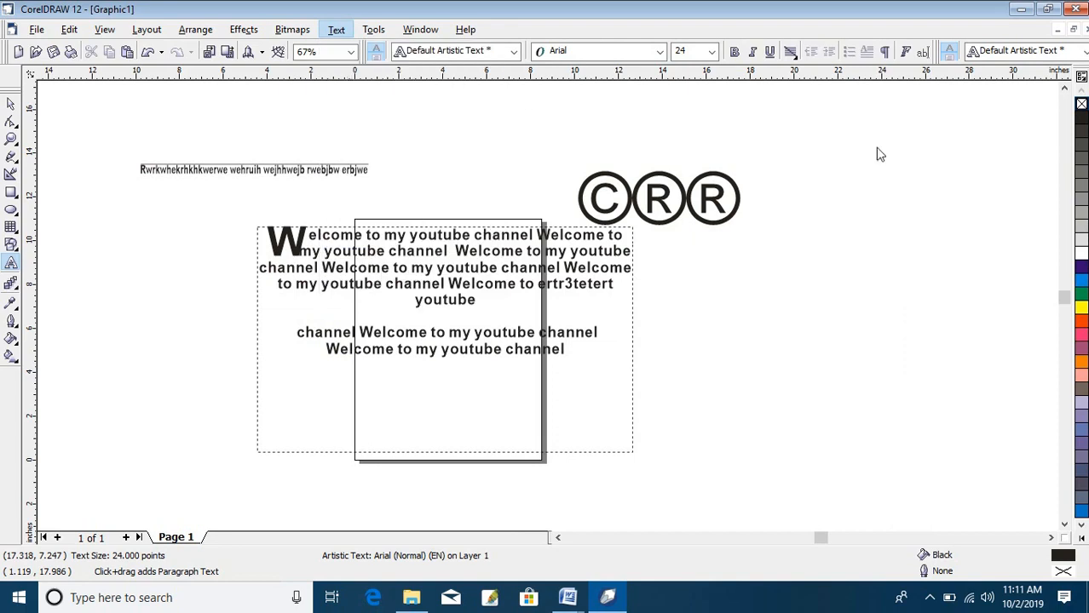
key("ctrl+F11")
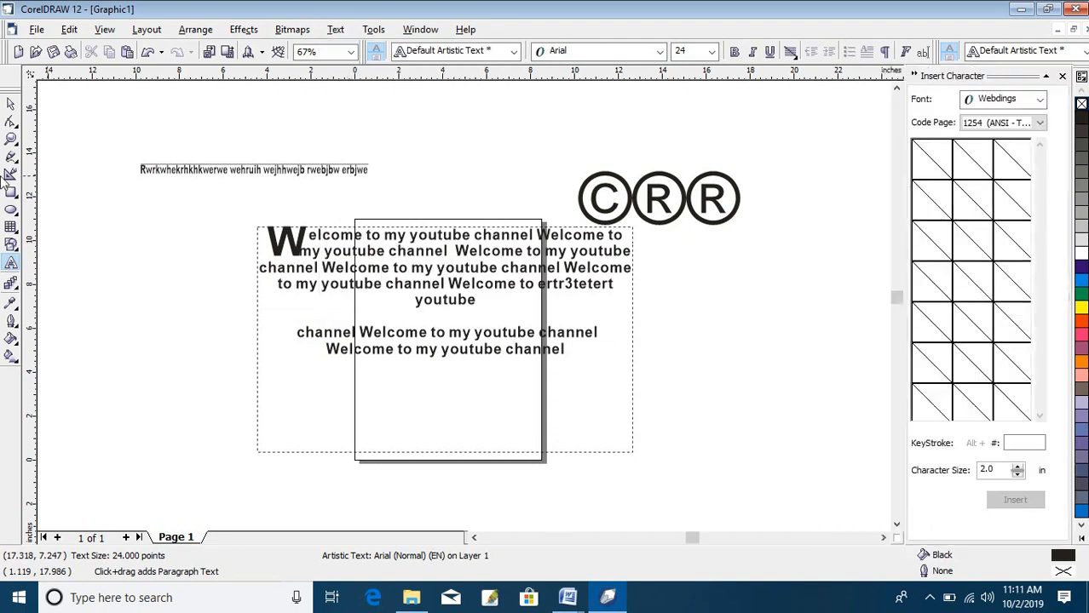
- Create a new document, close Insert Character, and add the artistic text "dfsdfsdfsdf" beside the page's left edge
left_click(17, 51)
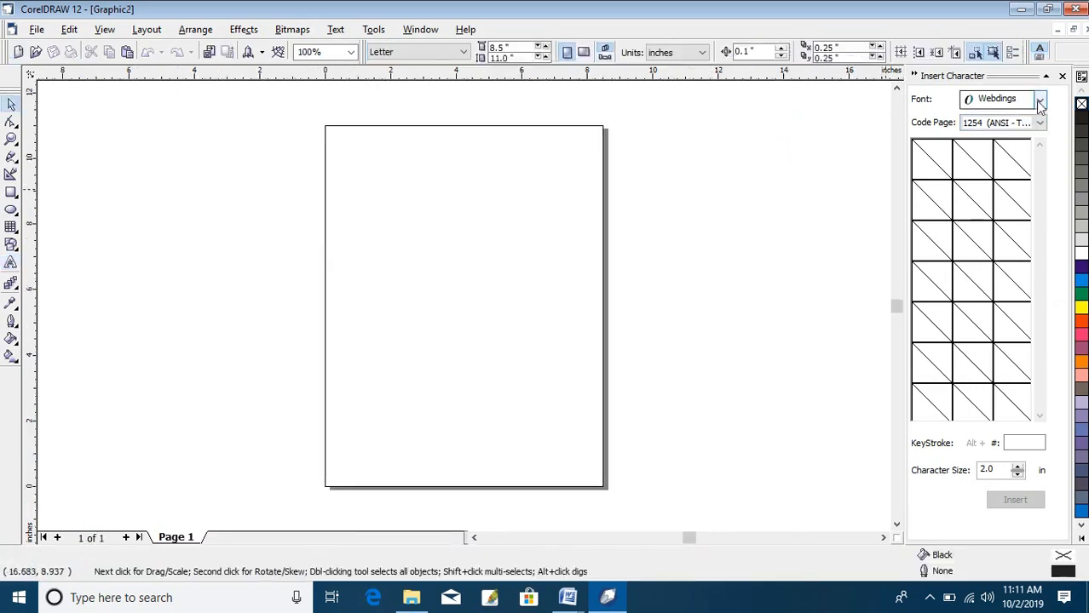
left_click(1061, 76)
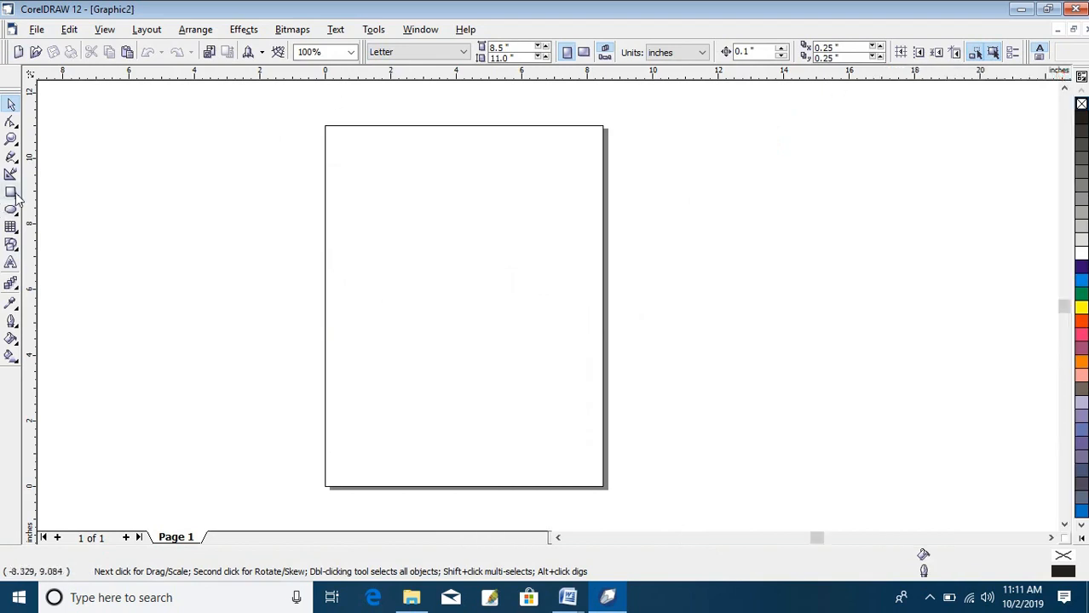
left_click(11, 263)
left_click(168, 245)
type("dfs")
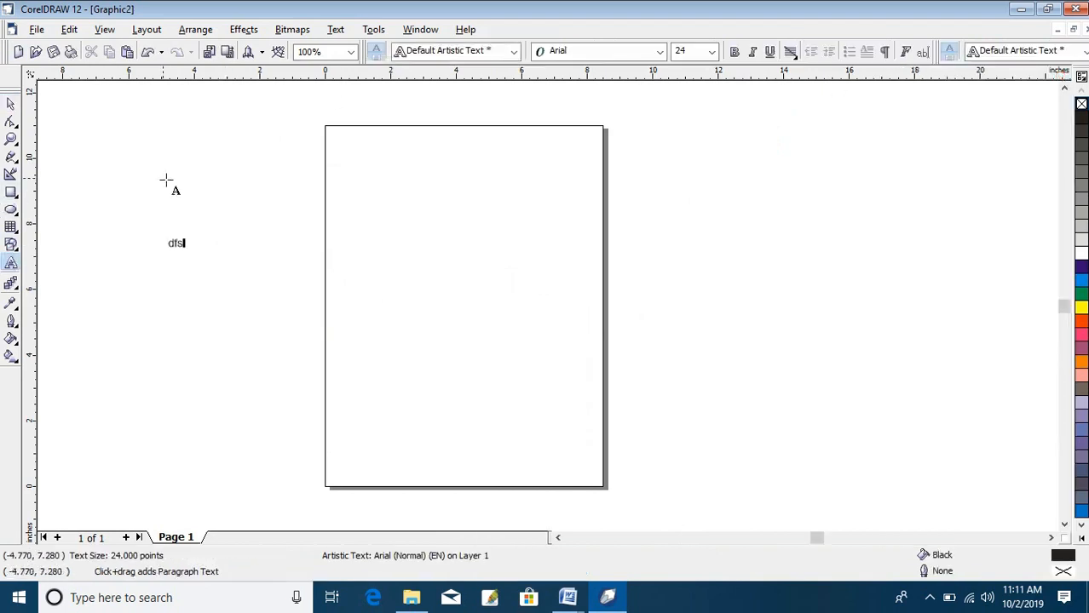
type("dfsdfsdf")
left_click(11, 103)
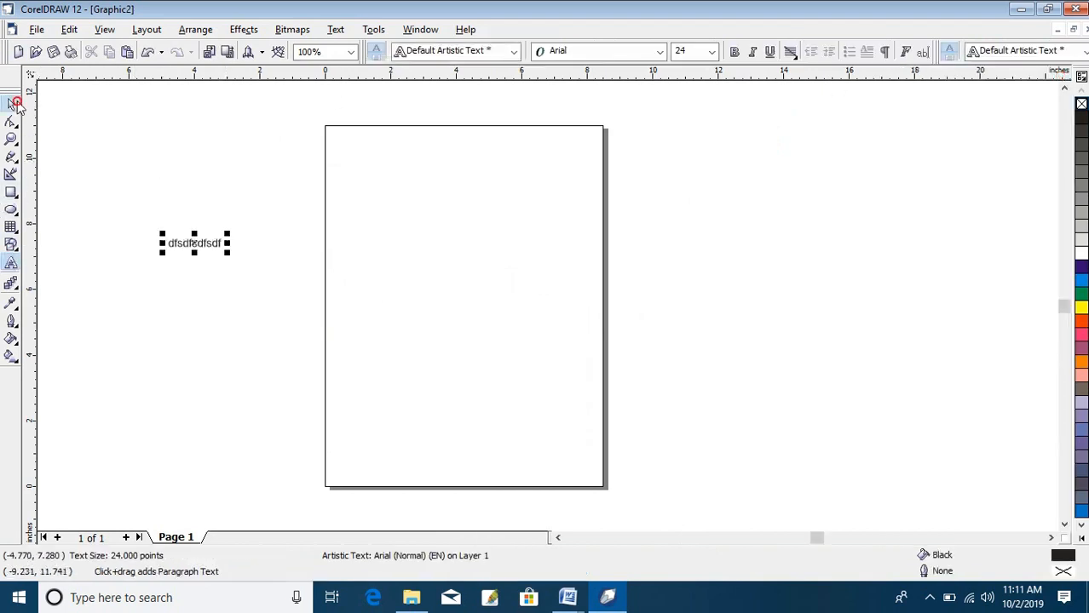
- Open Insert Character for the selected text, try the Verdana font and switch back to Webdings
left_click(336, 30)
left_click(368, 79)
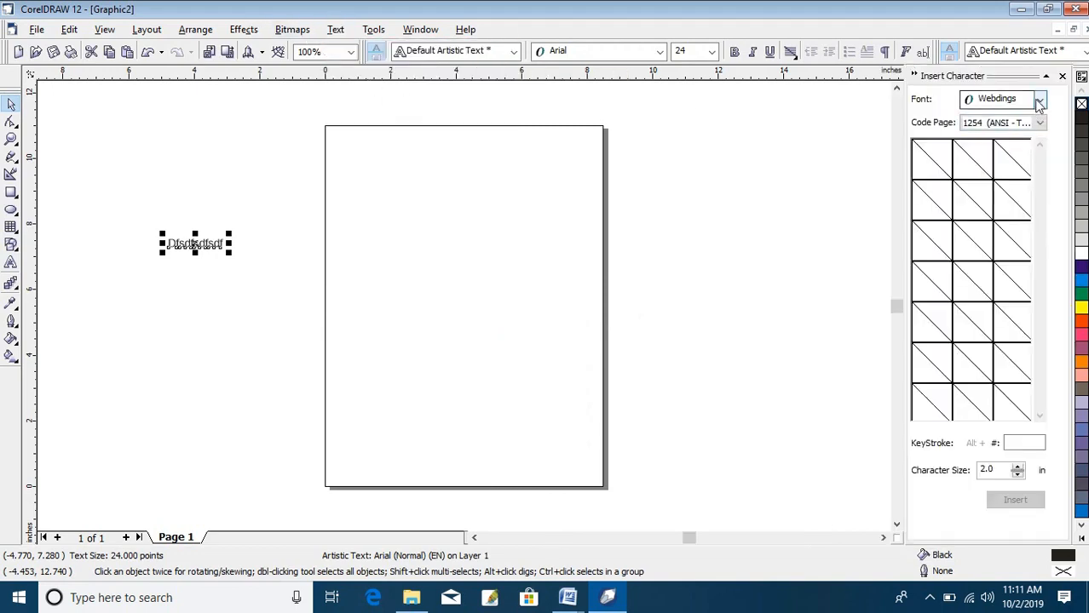
left_click(1028, 101)
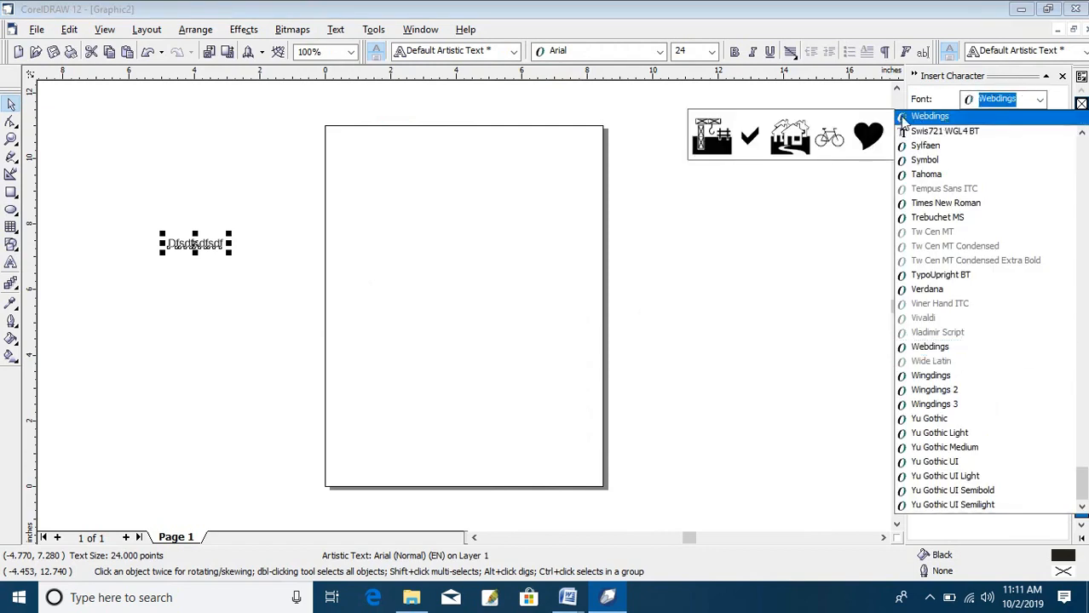
left_click(940, 291)
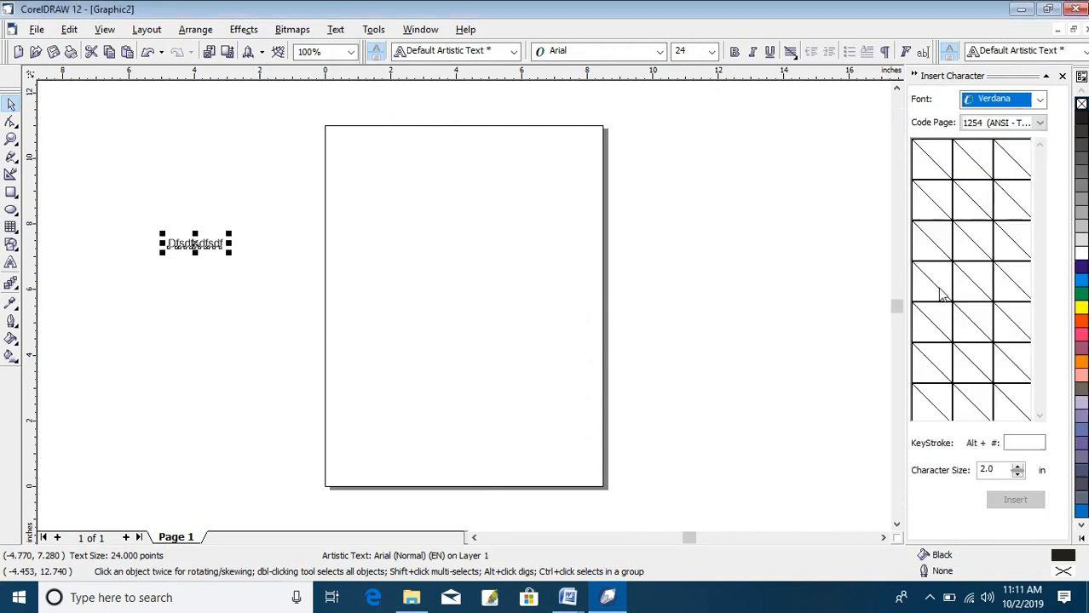
left_click(1038, 100)
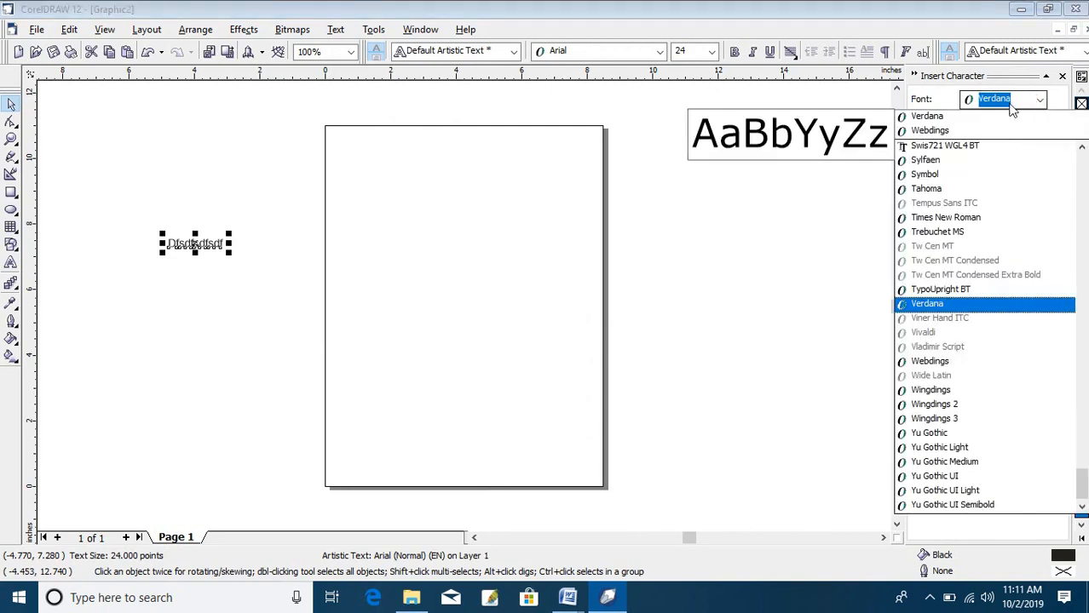
left_click(946, 131)
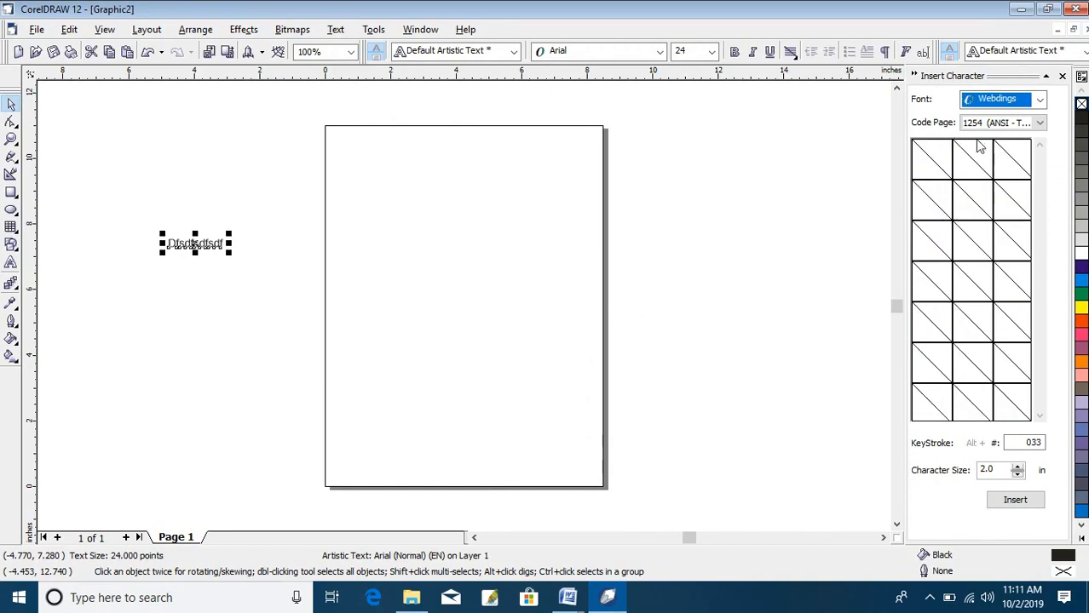
- Try the 65000 (UTF-7) code page for Webdings and set it to 65001 (UTF-8)
left_click(1040, 123)
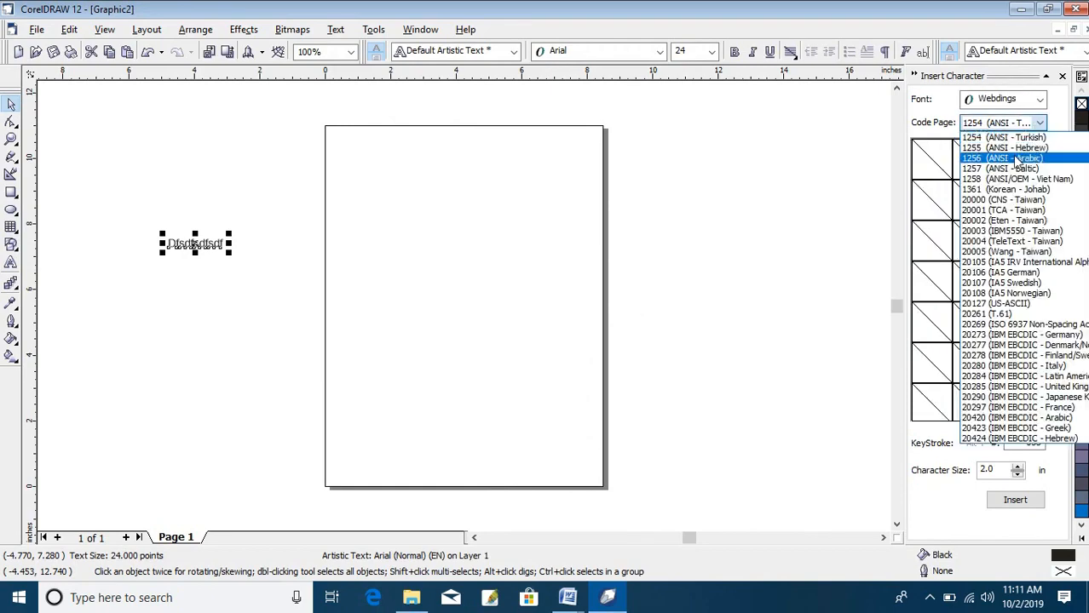
scroll(1018, 398, "down", 15)
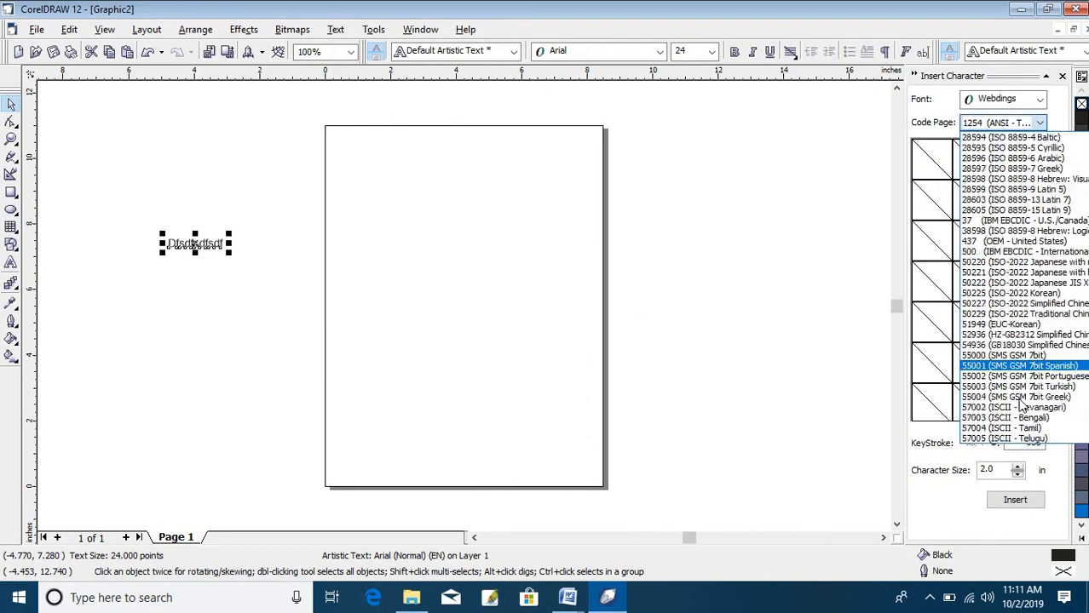
scroll(1018, 399, "down", 5)
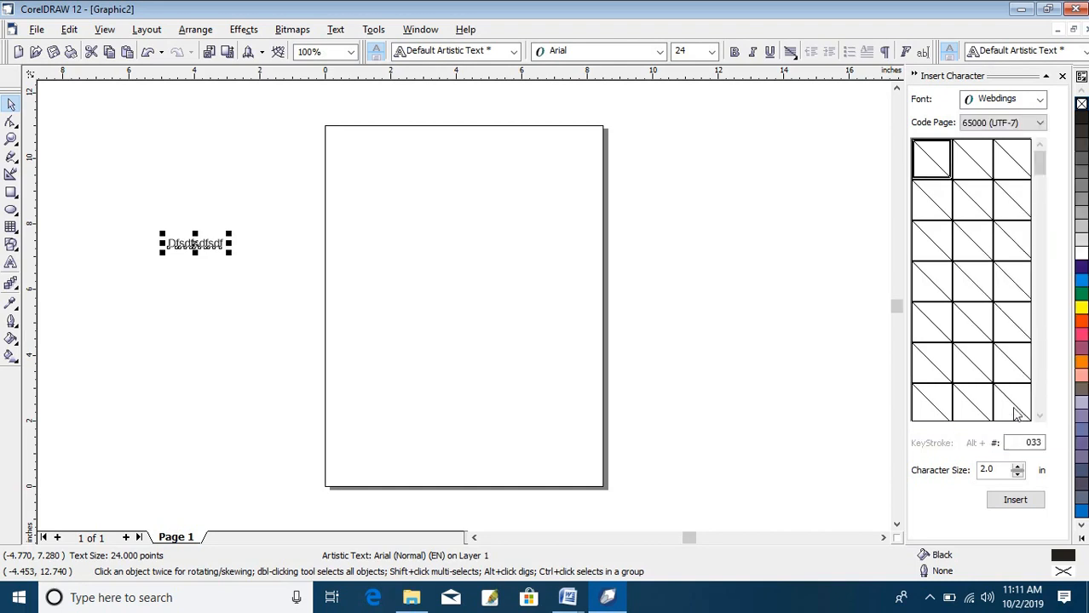
left_click(1039, 124)
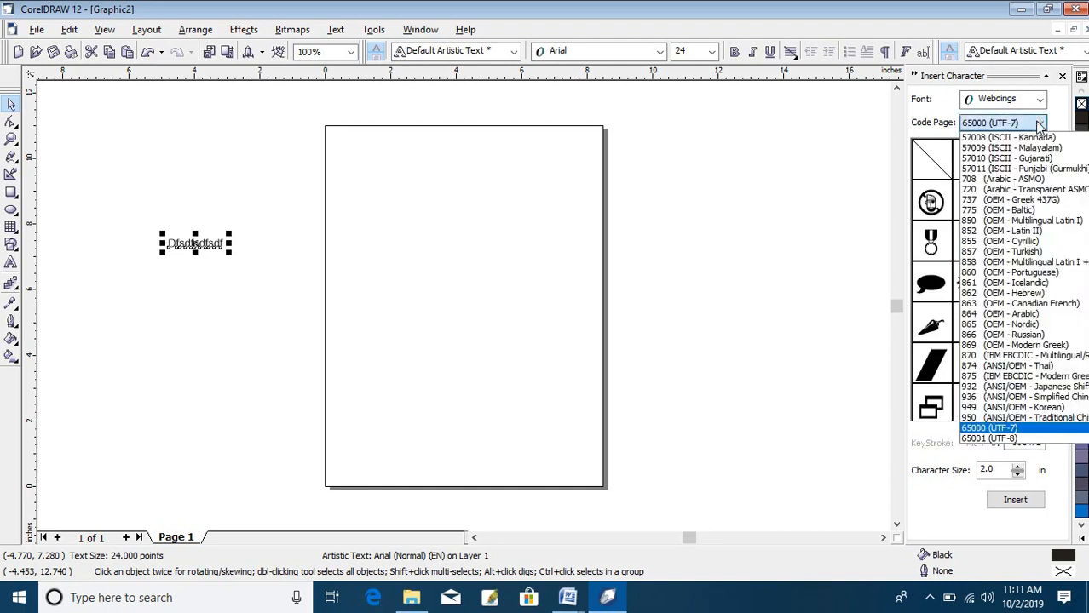
left_click(1027, 440)
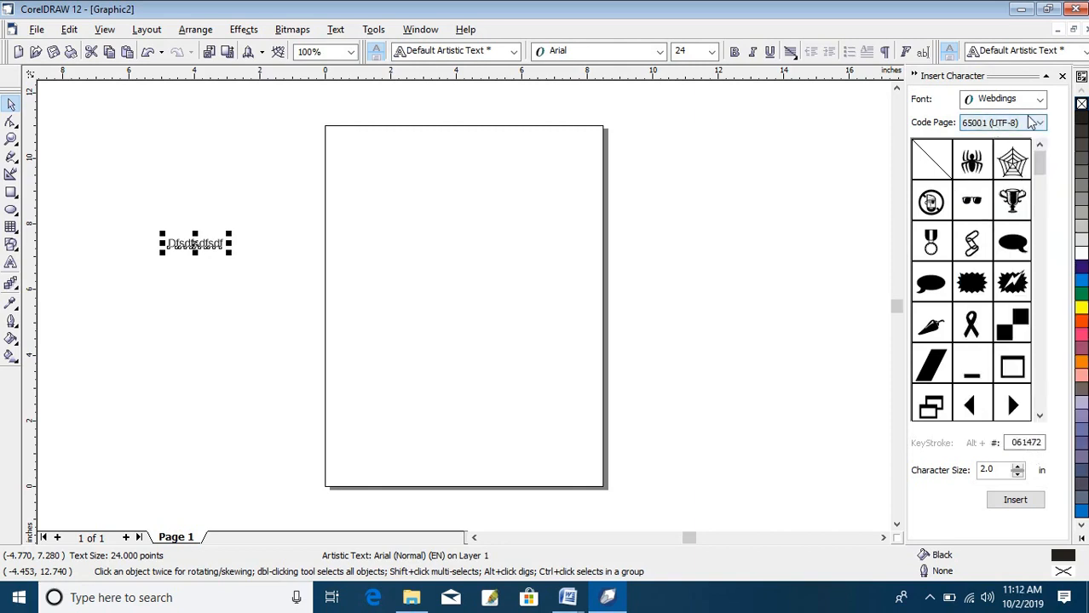
- Insert the Webdings ambulance symbol as artistic text in the upper part of the page and enlarge it to about 239 points
left_click_drag(1038, 164, 1044, 243)
left_click(12, 262)
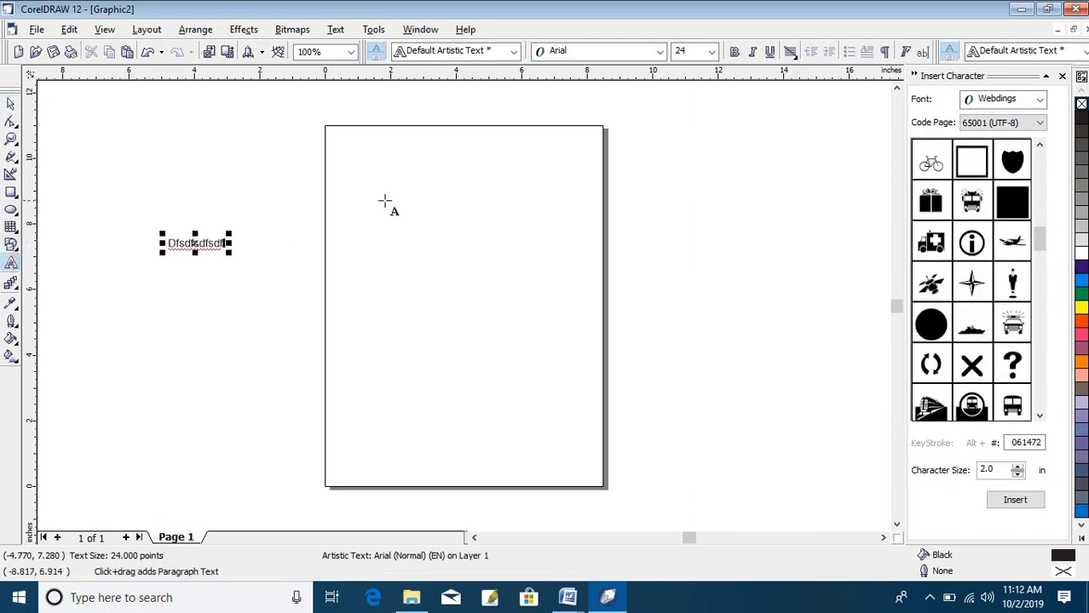
left_click(386, 197)
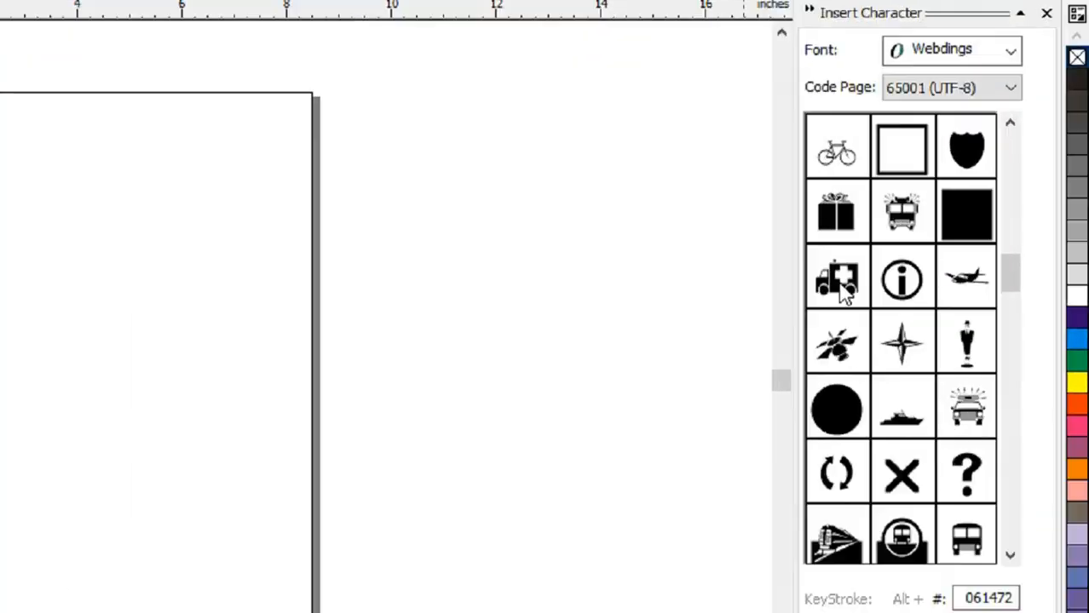
left_click(775, 305)
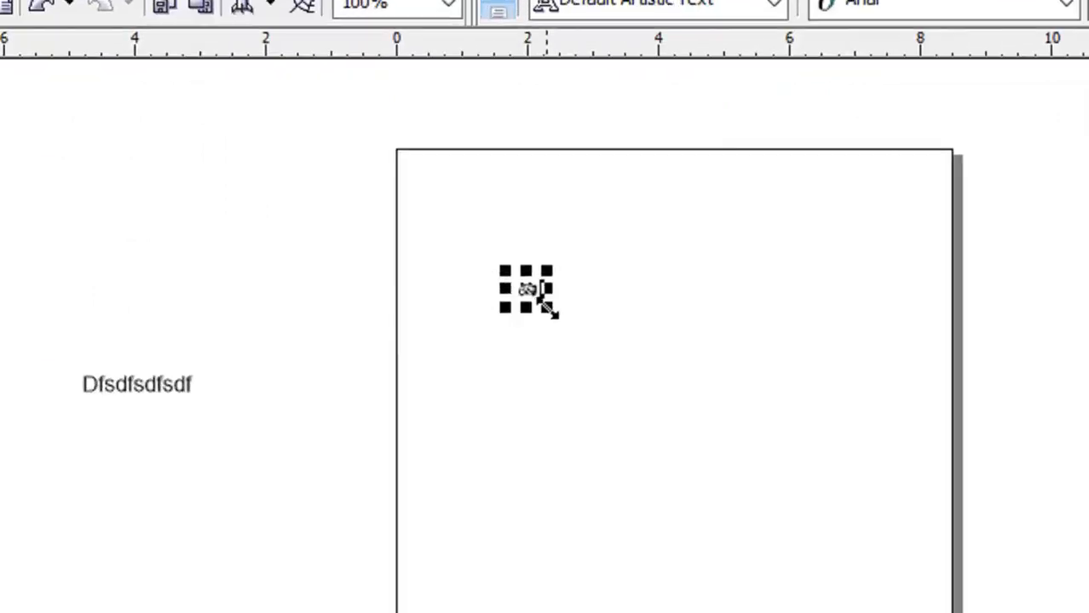
left_click_drag(403, 207, 497, 271)
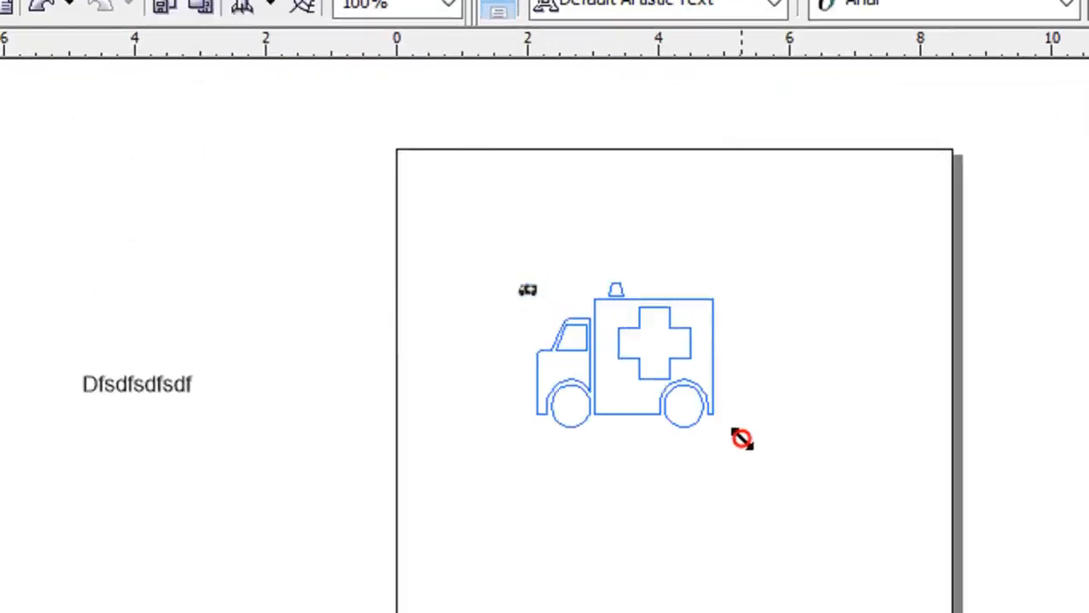
left_click_drag(741, 438, 741, 438)
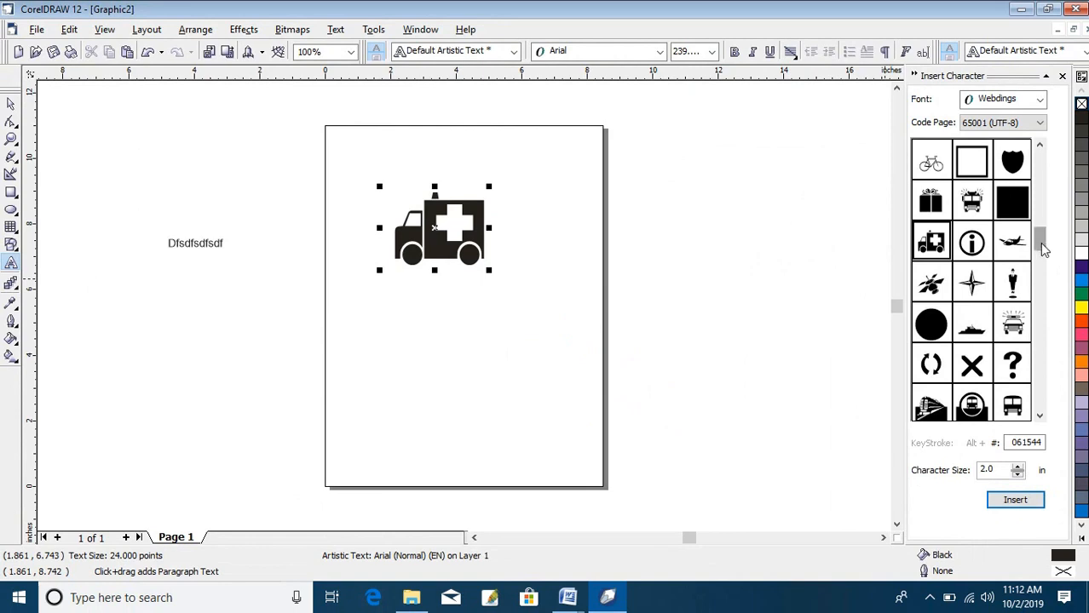
- Insert the Webdings weightlifter symbol after the ambulance
left_click_drag(1044, 249, 1037, 267)
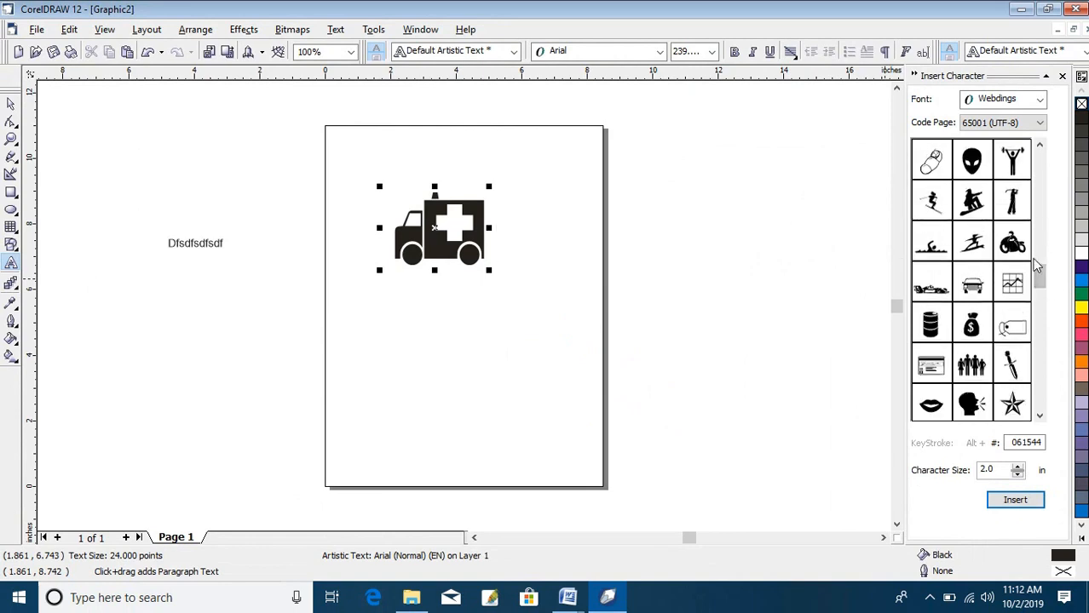
left_click(1020, 174)
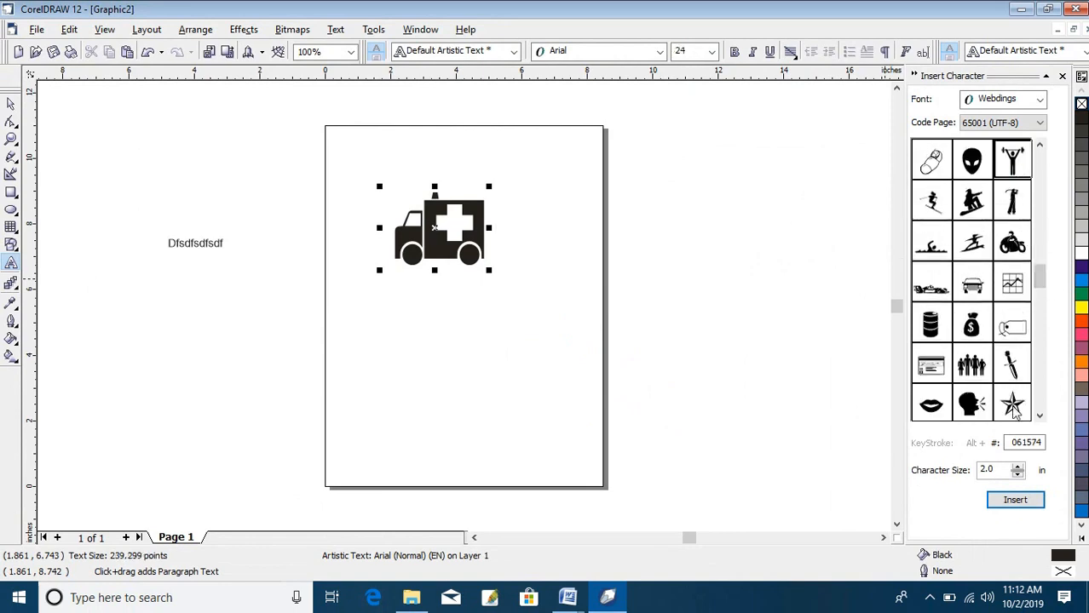
left_click(1015, 500)
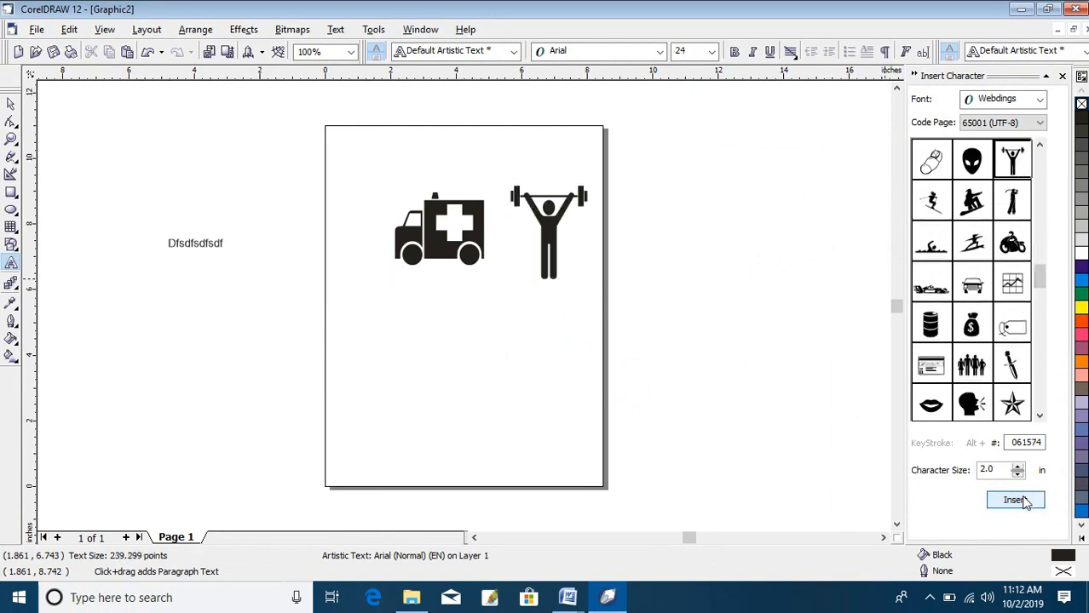
- Insert the Webdings headphones symbol after the weightlifter and enlarge the whole row of symbols slightly
left_click(1040, 414)
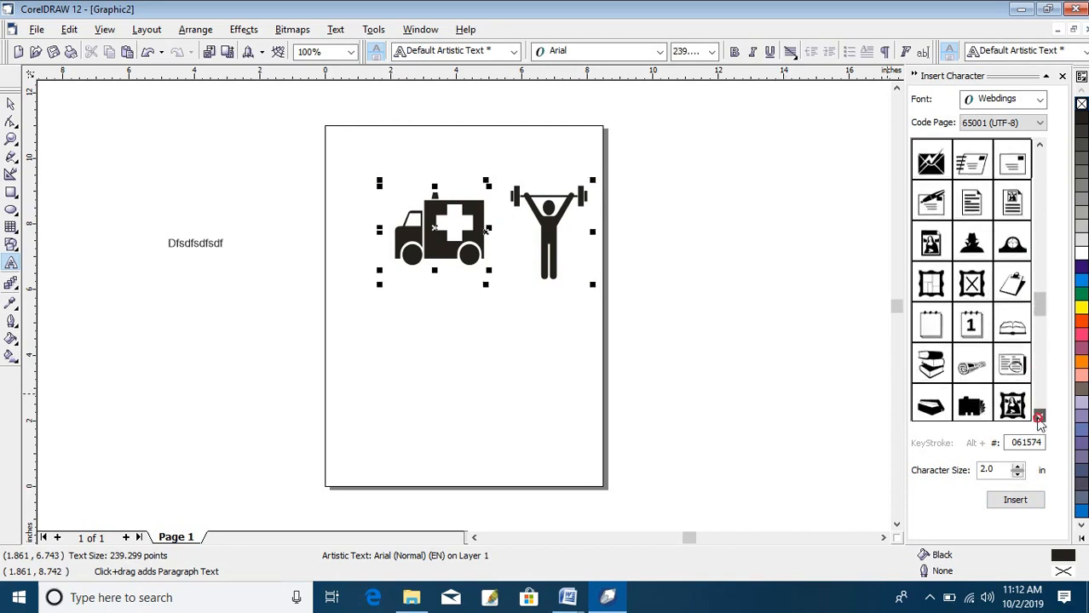
left_click(970, 325)
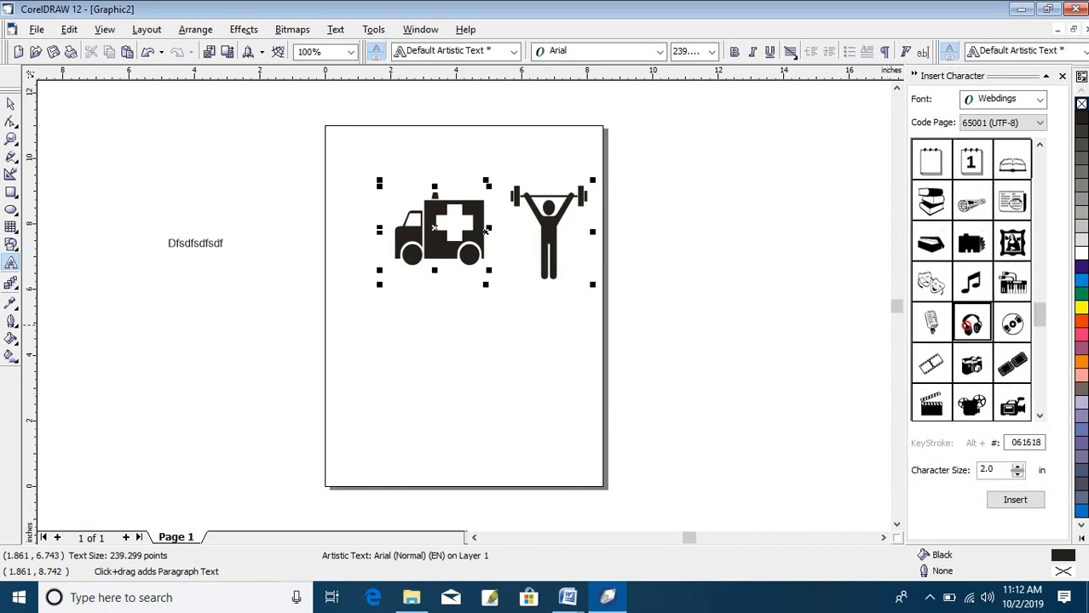
left_click(1015, 500)
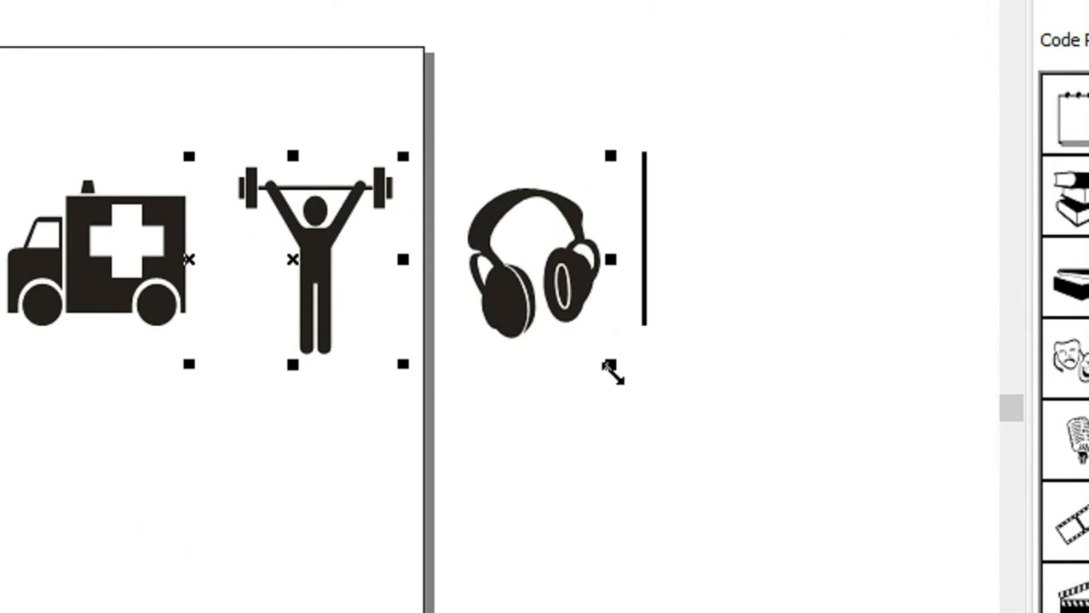
left_click_drag(610, 365, 673, 392)
left_click(673, 284)
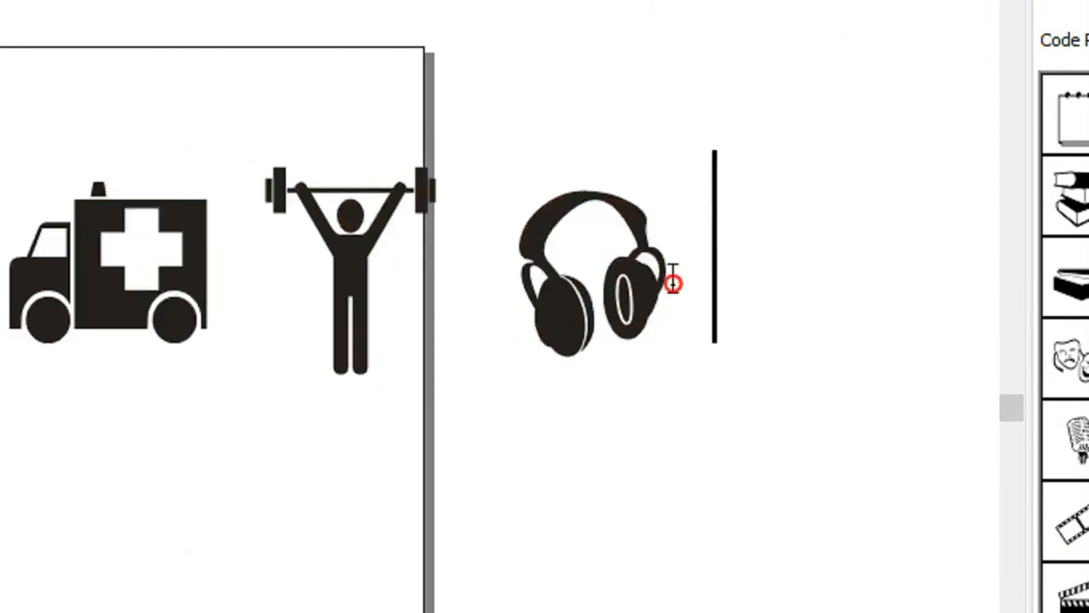
- Select the whole row of Webdings symbols and fill it with red
left_click_drag(673, 283, 106, 285)
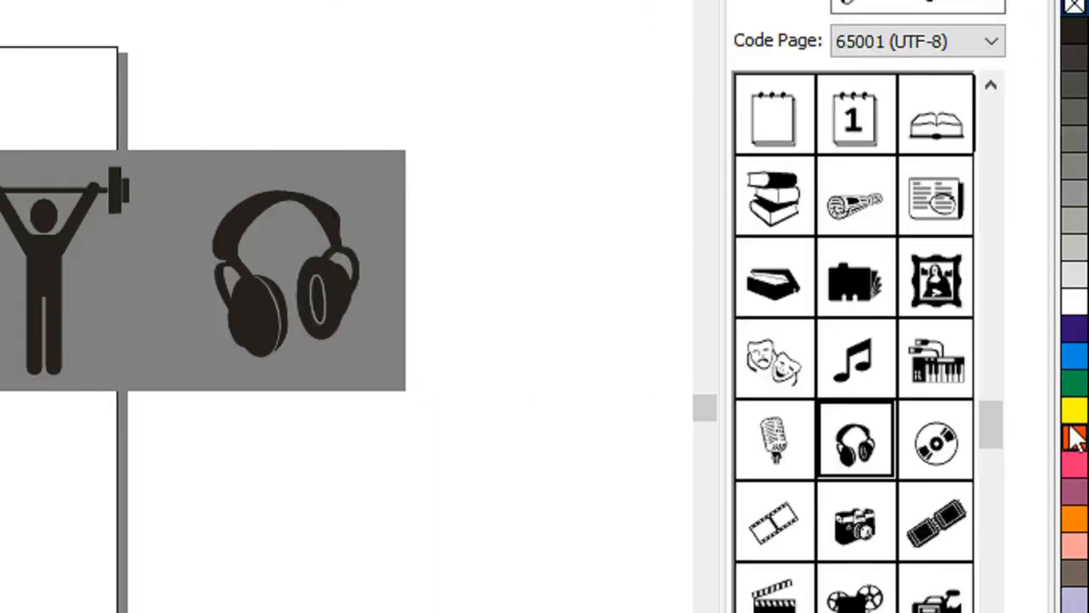
left_click(1075, 438)
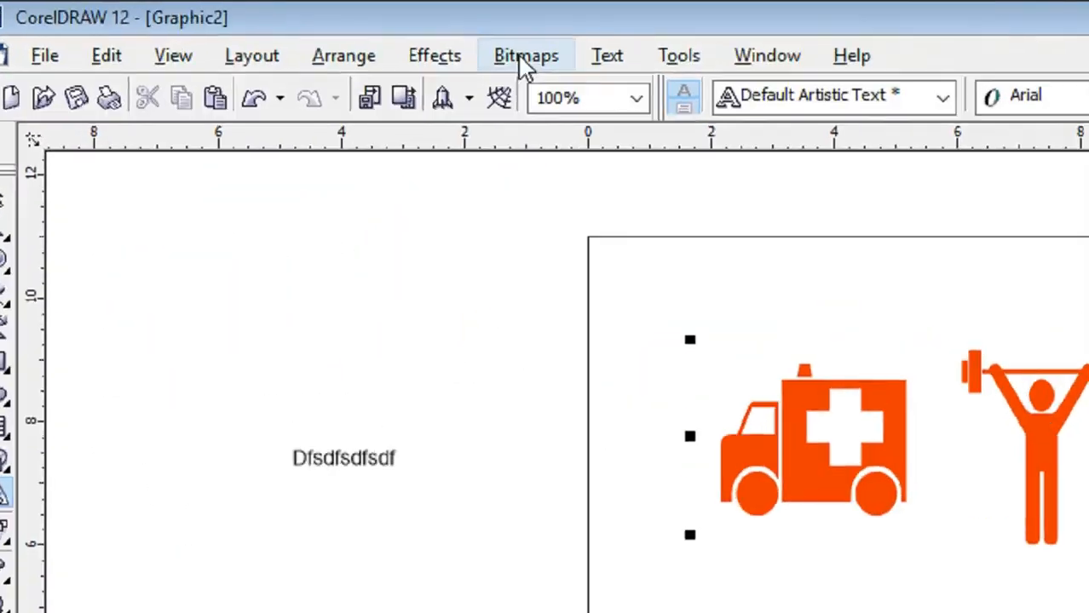
left_click(608, 66)
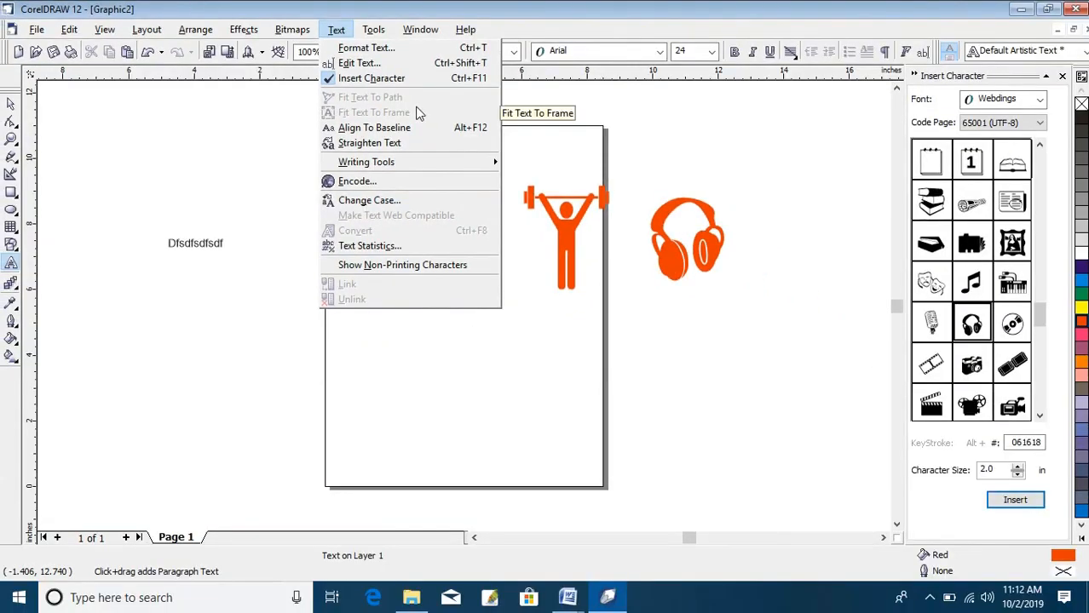
left_click(4, 99)
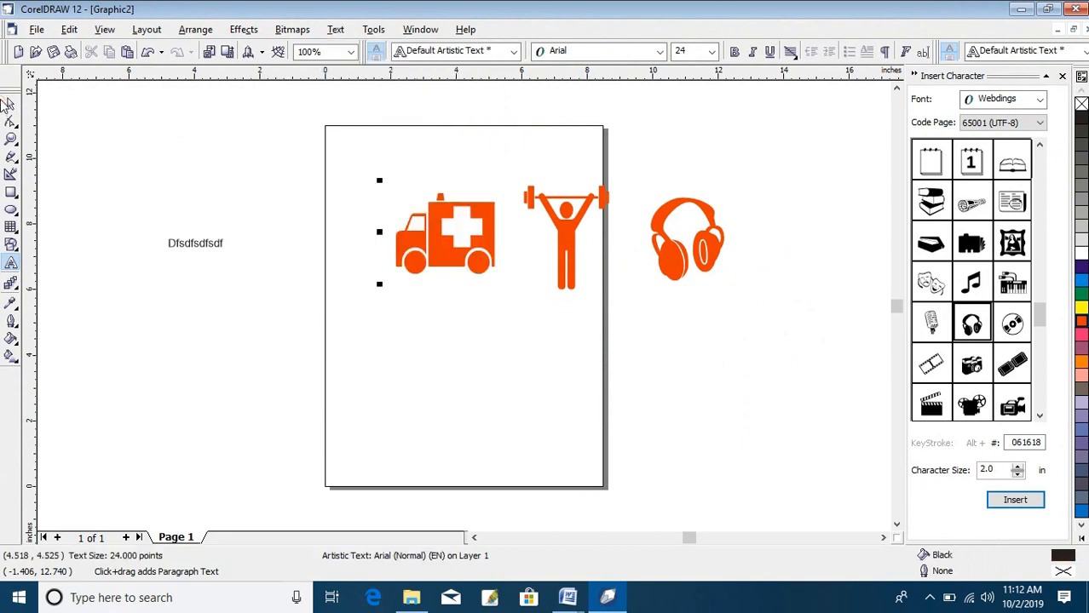
- Delete all objects from the drawing, including the symbol row and the sample text beside the page
left_click(9, 103)
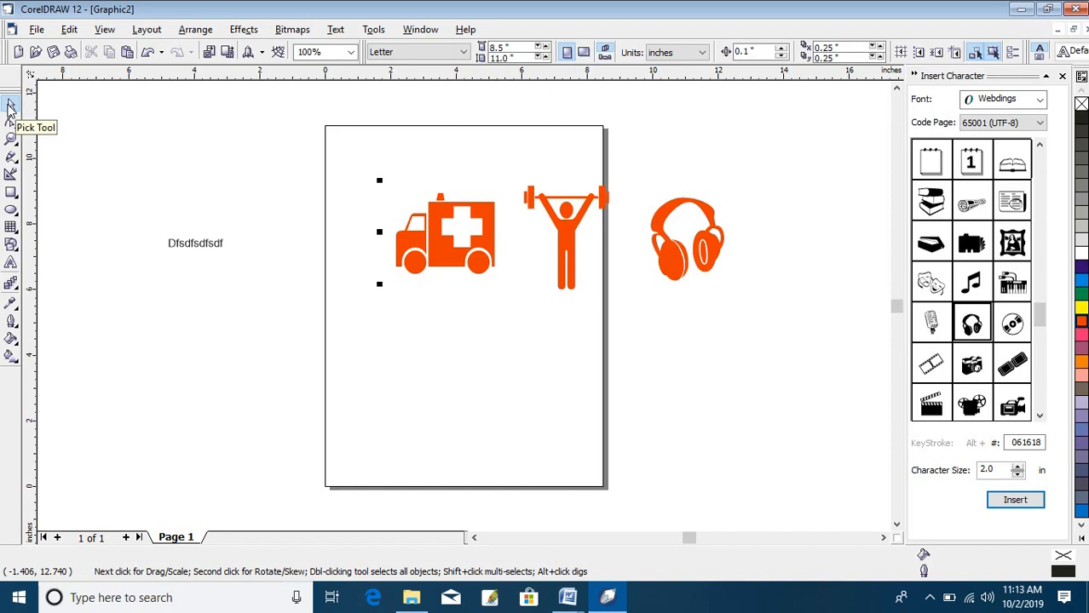
double_click(10, 105)
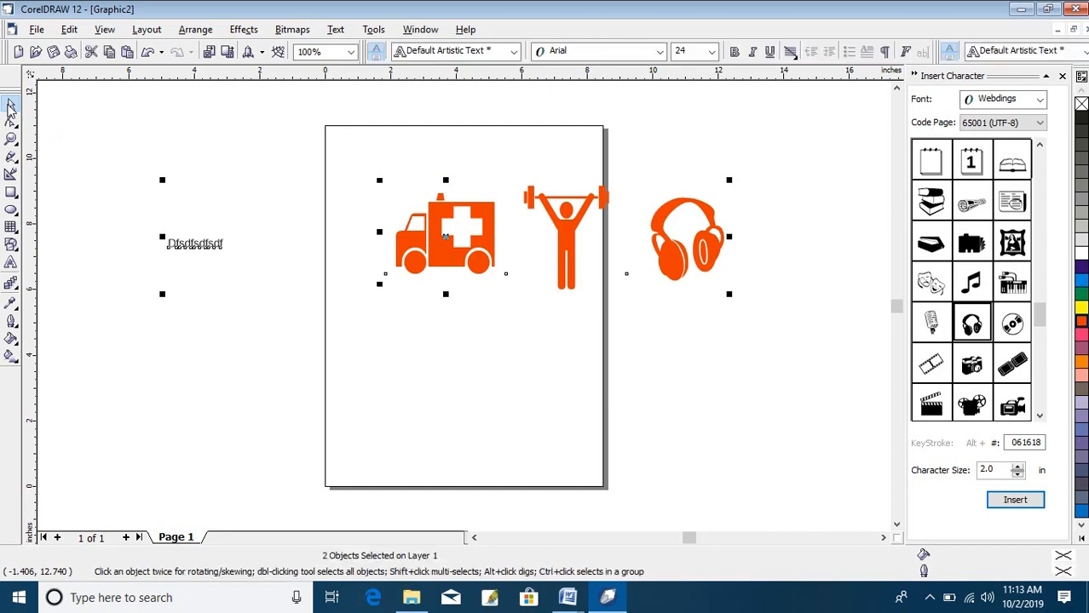
key("Delete")
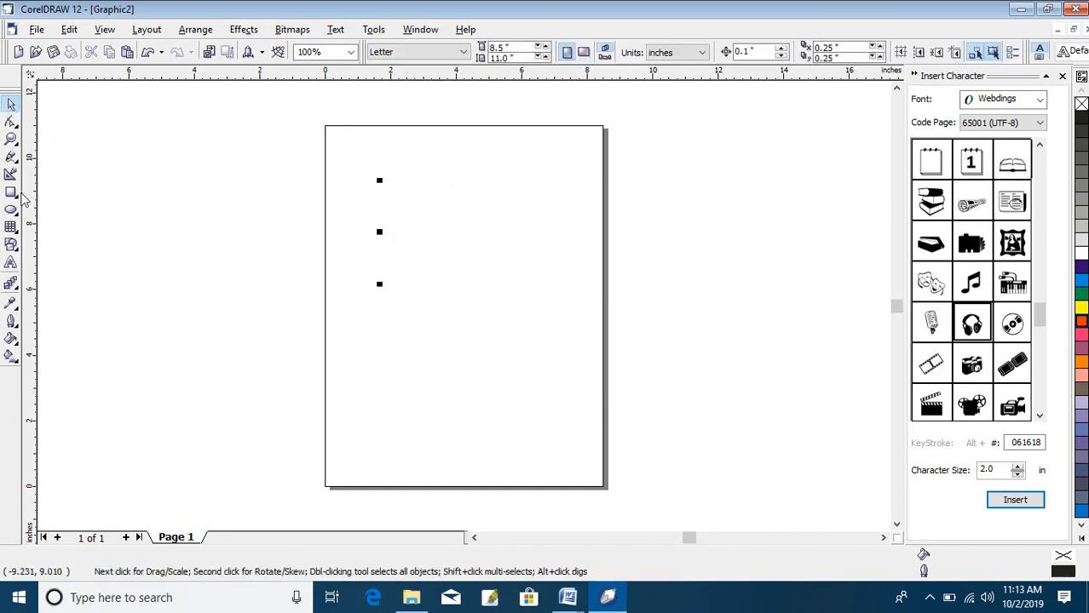
- Draw an ellipse about 4.6 by 3.5 inches in the middle of the page
left_click(11, 209)
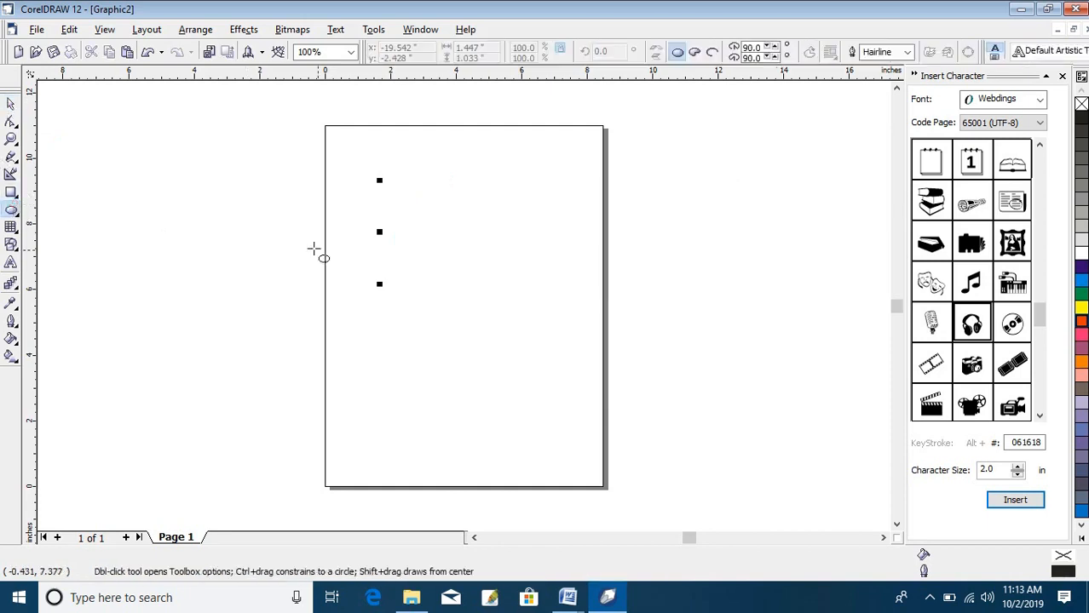
left_click_drag(348, 245, 502, 365)
scroll(461, 297, "up", 3)
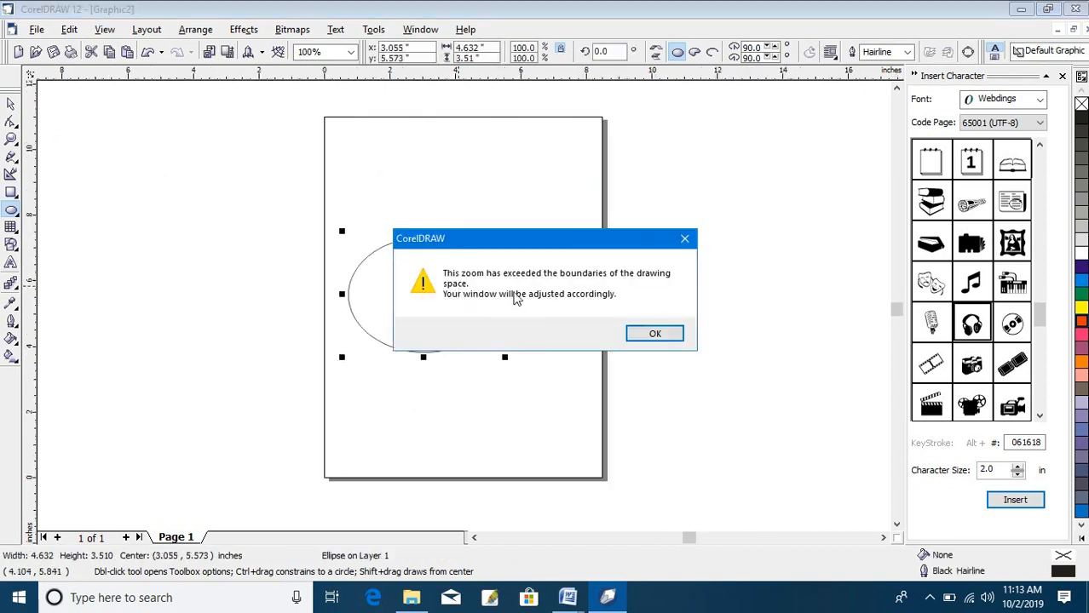
left_click(655, 333)
scroll(474, 295, "up", 3)
scroll(474, 289, "up", 2)
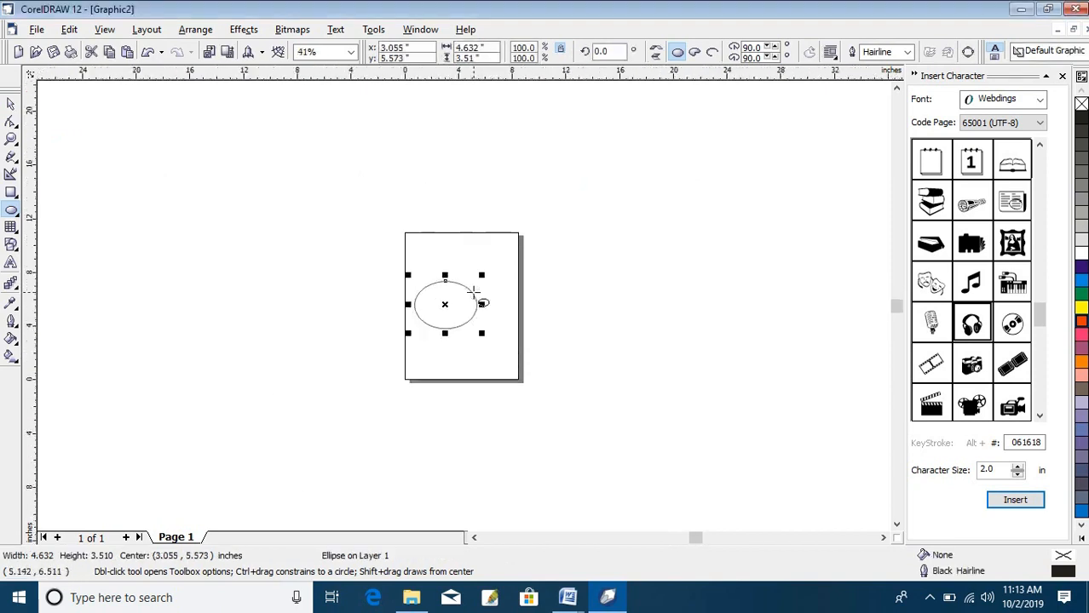
- Add the artistic text "Welcome to my youtube channel" in 72-point Arial above the ellipse
left_click(11, 261)
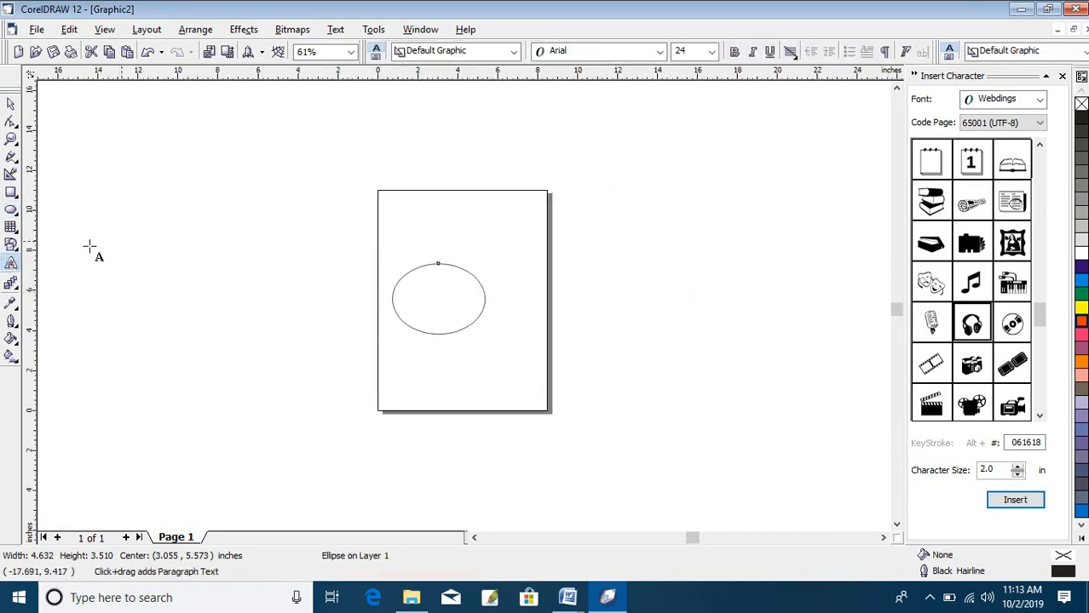
left_click(442, 216)
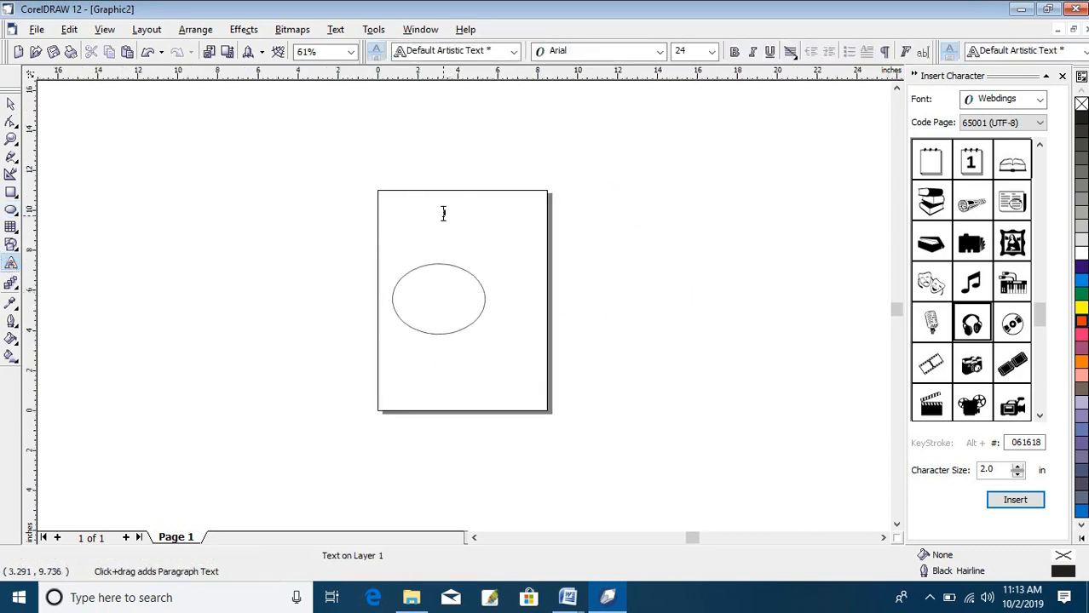
type("Welcome to my youtube channel")
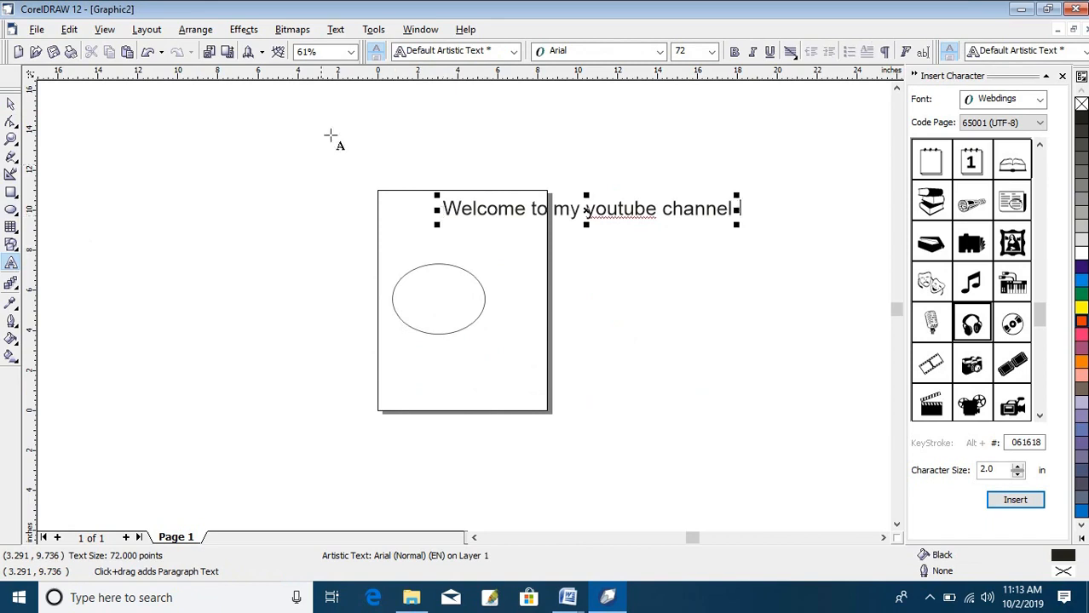
left_click(11, 104)
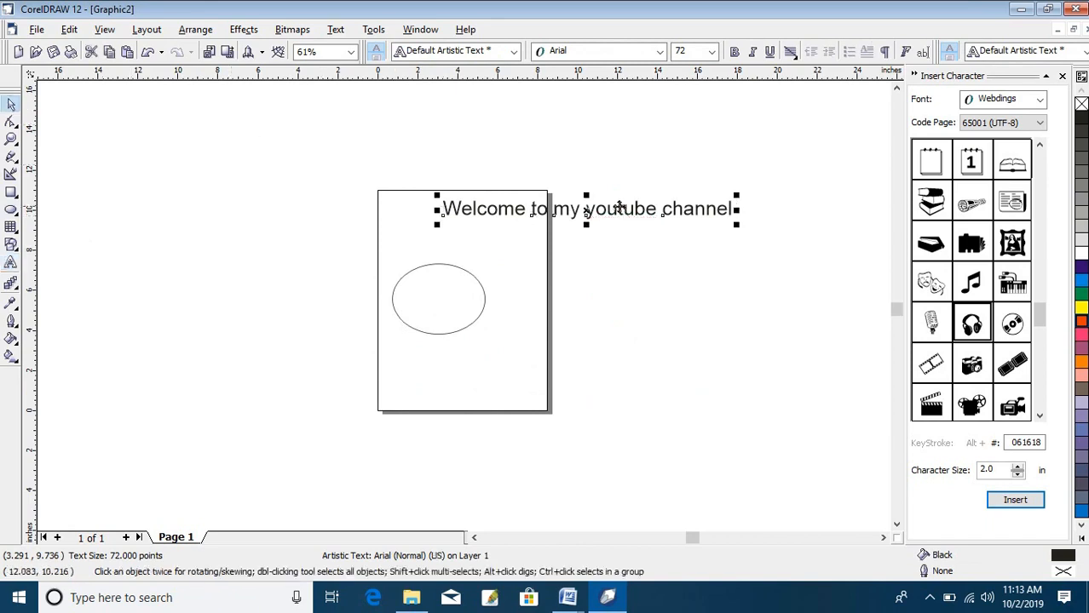
- Enlarge the ellipse proportionally to about 8.2 by 6.2 inches and fill it with orange
left_click(480, 316)
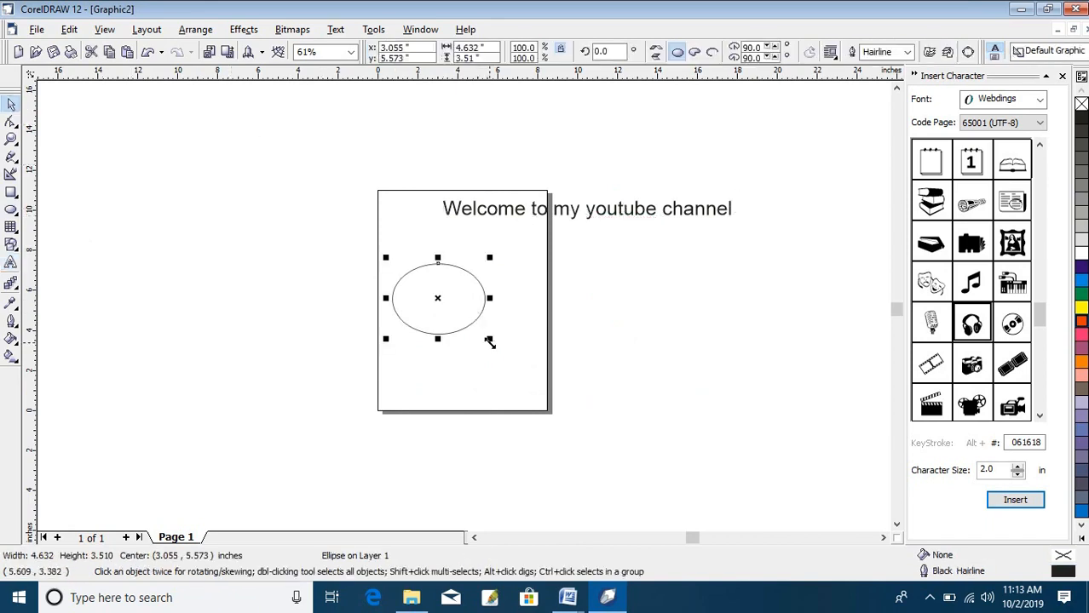
left_click_drag(489, 341, 562, 393)
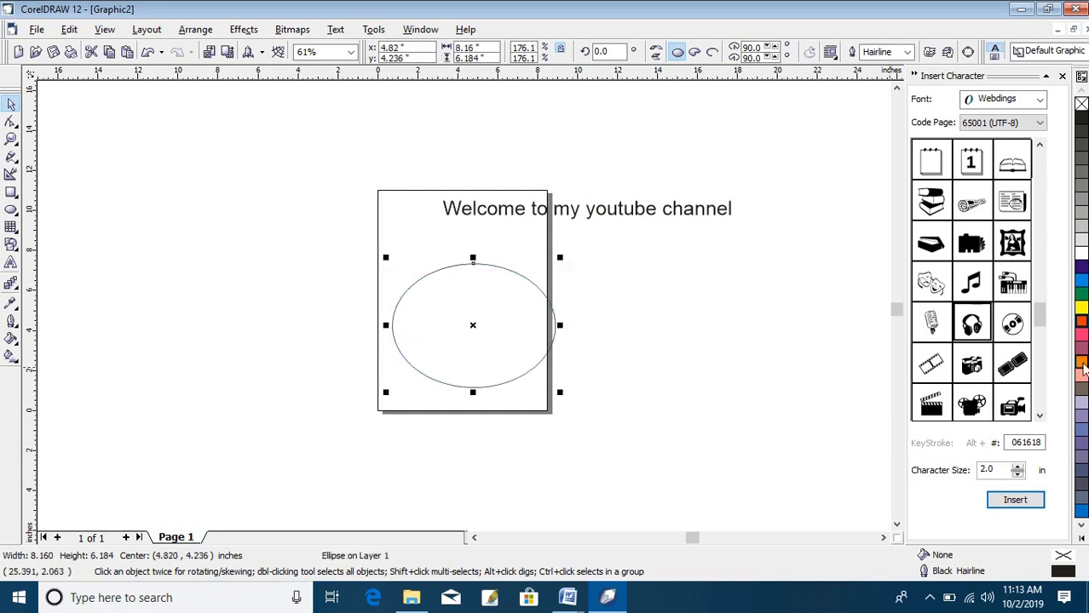
left_click(1081, 362)
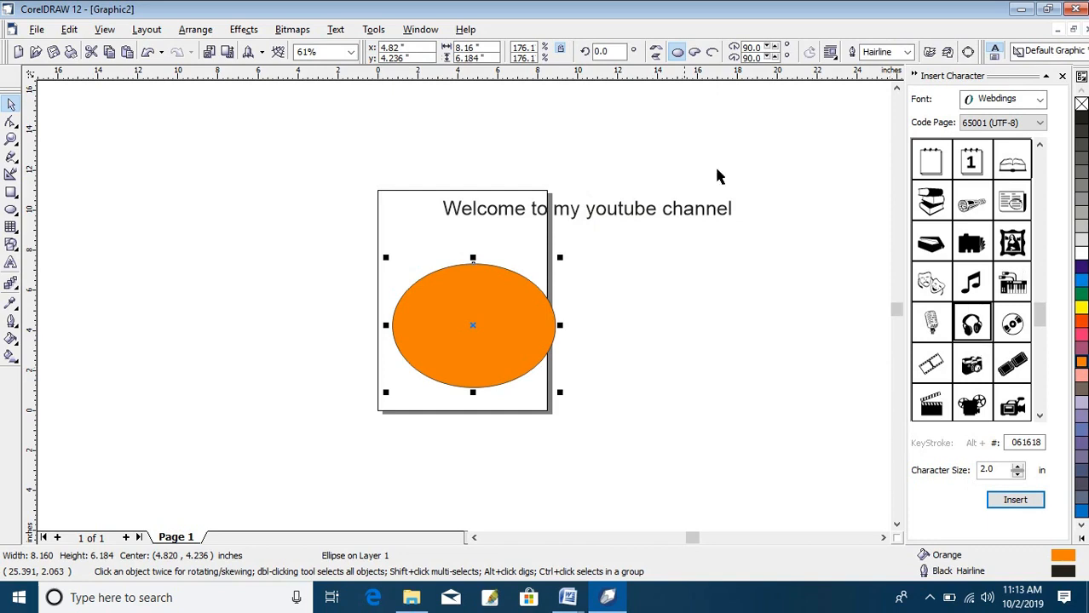
- Select the welcome text together with the orange ellipse and apply Fit Text To Path
left_click_drag(252, 128, 792, 452)
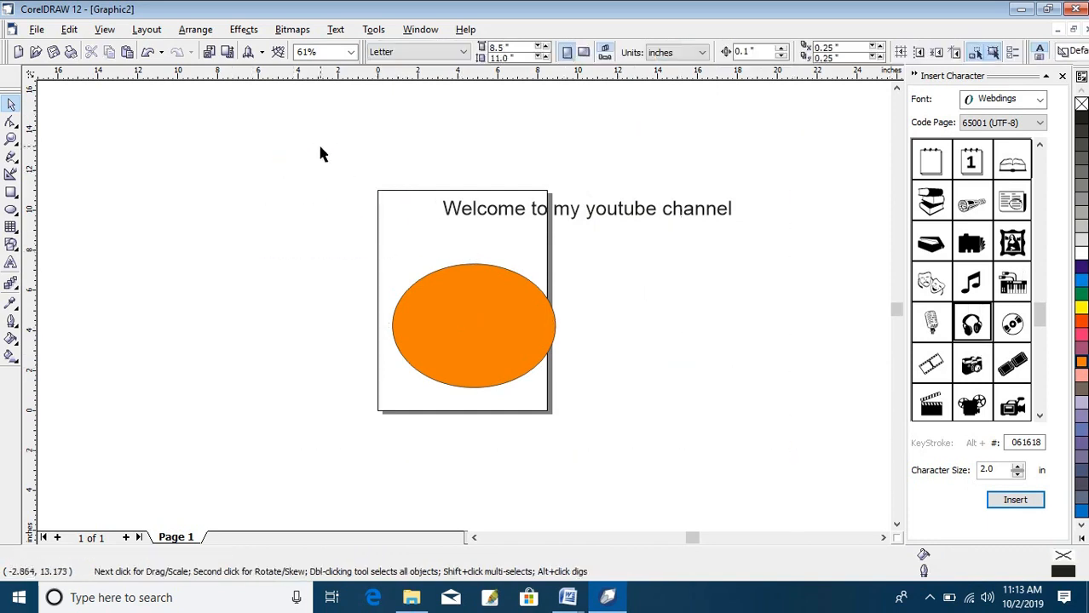
left_click_drag(312, 122, 819, 489)
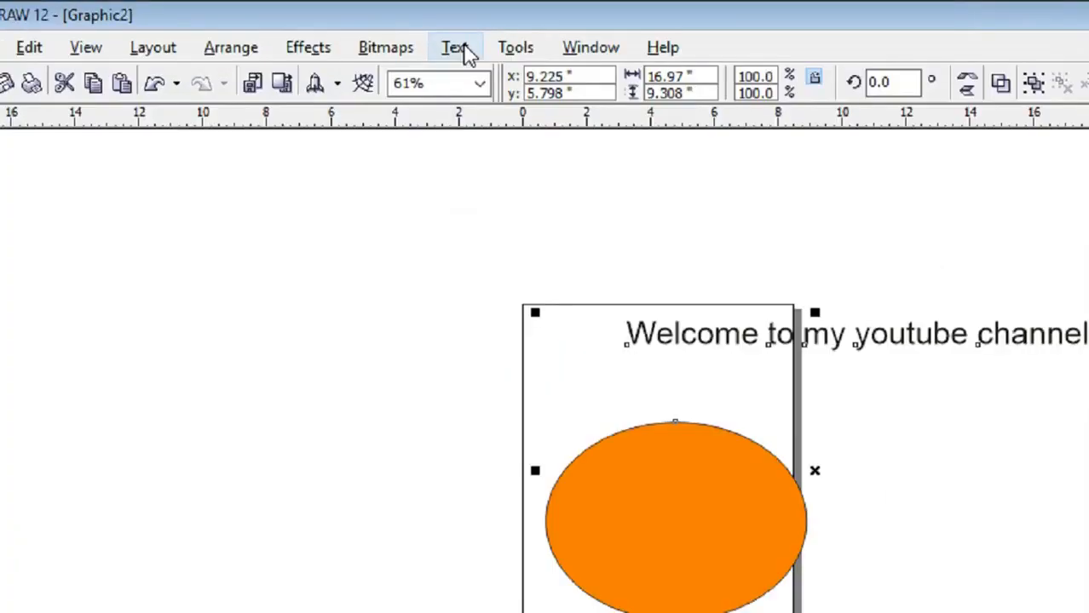
left_click(340, 28)
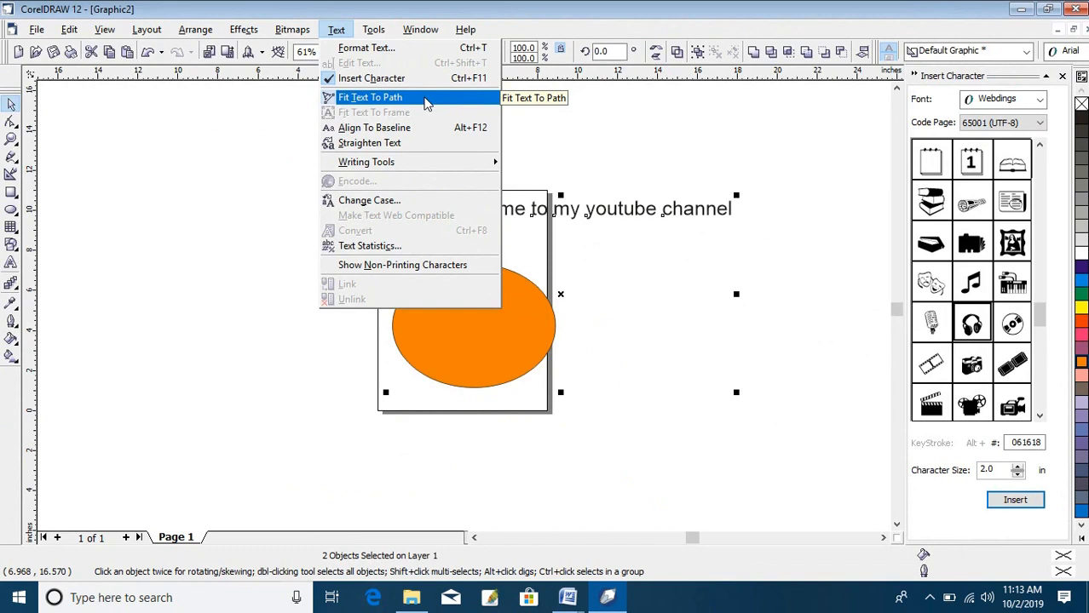
- Fit the text "Welcome to my youtube channel" to the orange ellipse and move both up and left on the page
left_click(426, 103)
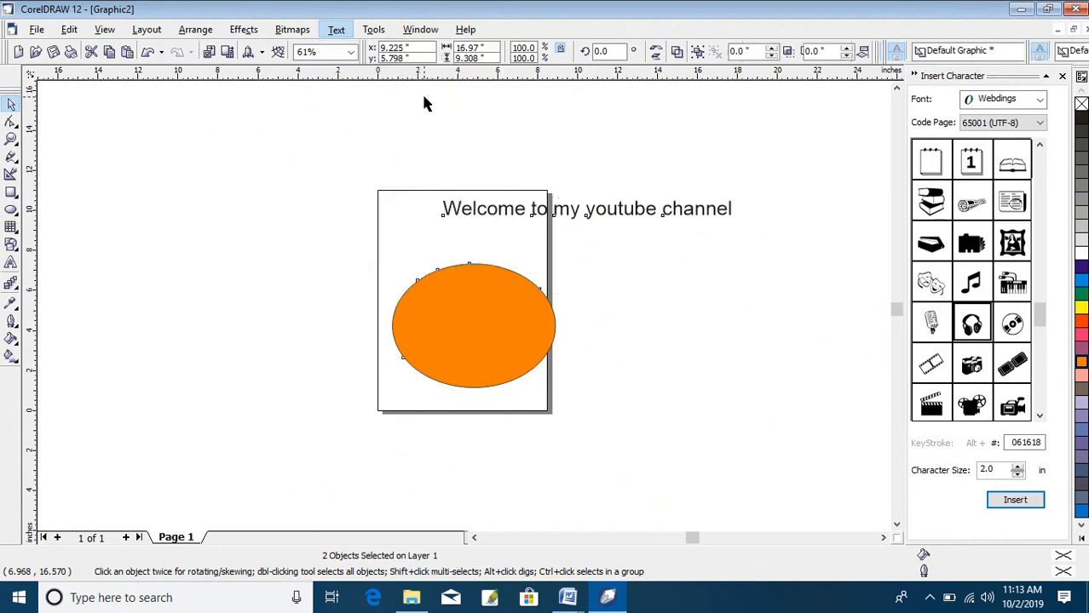
left_click(489, 267)
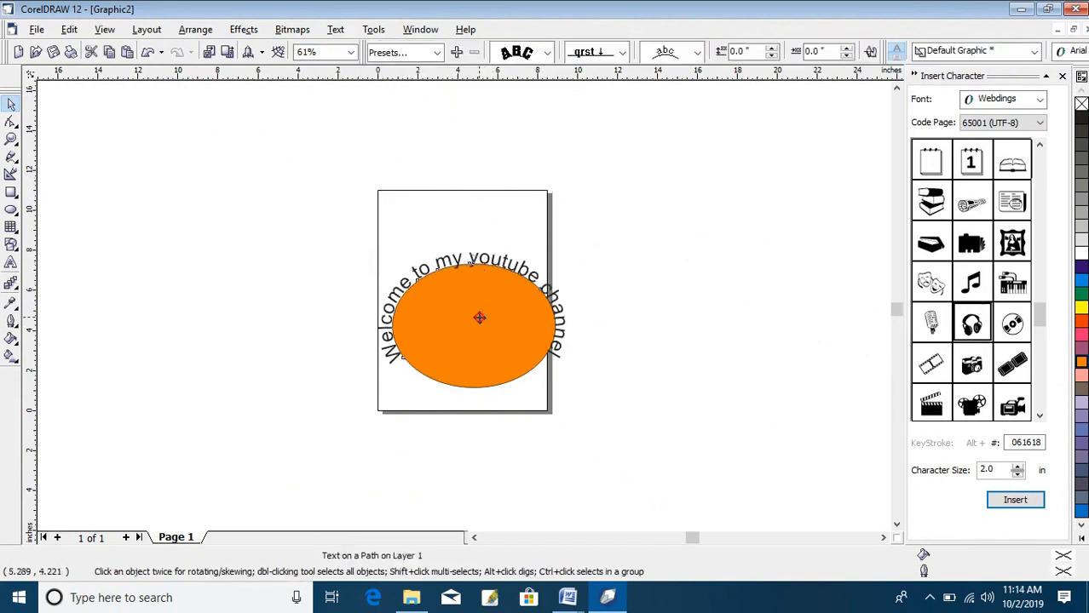
left_click_drag(479, 316, 457, 275)
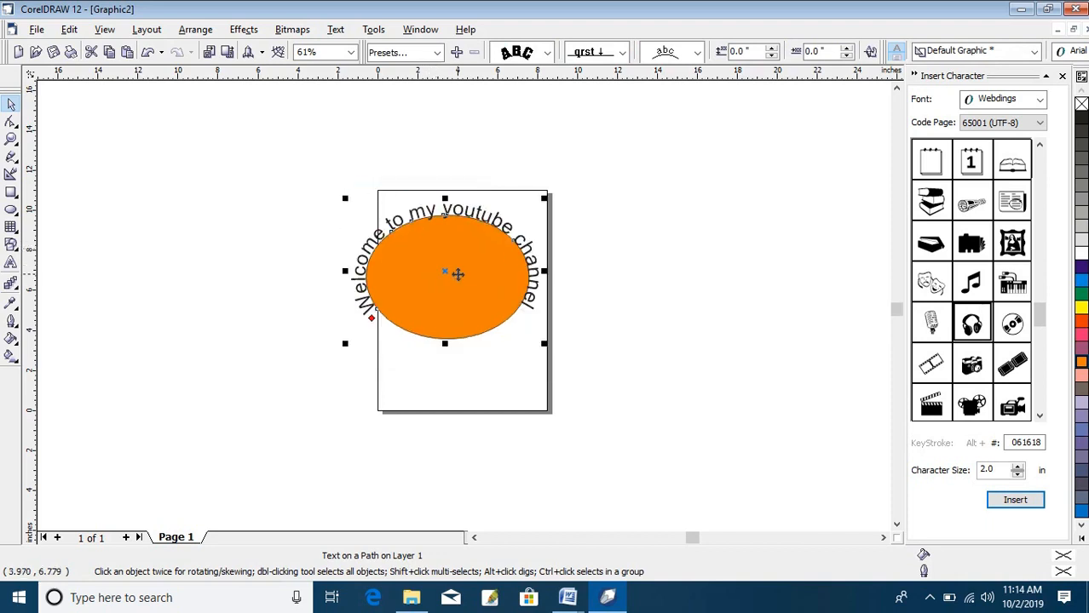
- Try the second, third and fourth text orientations on the path, and restore the first, rotated-letter orientation
scroll(458, 273, "up", 3)
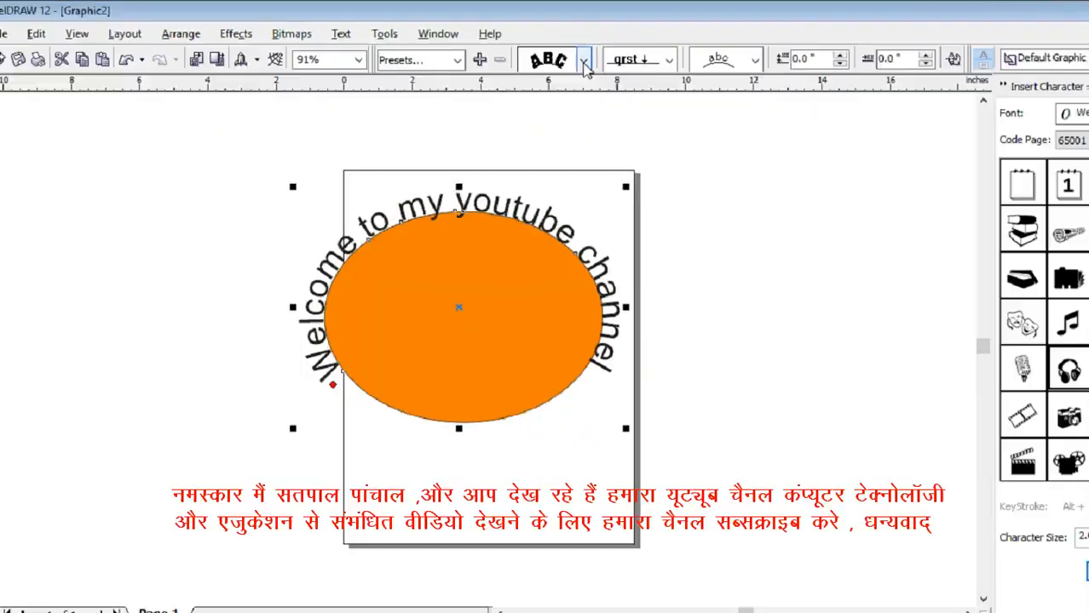
left_click(801, 107)
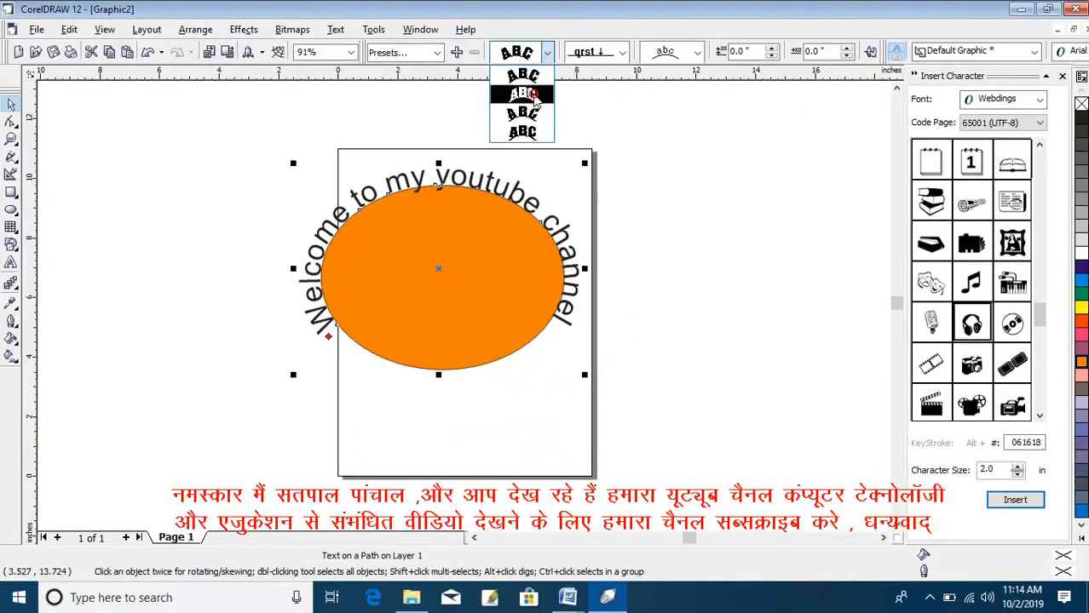
left_click(535, 99)
left_click(547, 52)
left_click(532, 113)
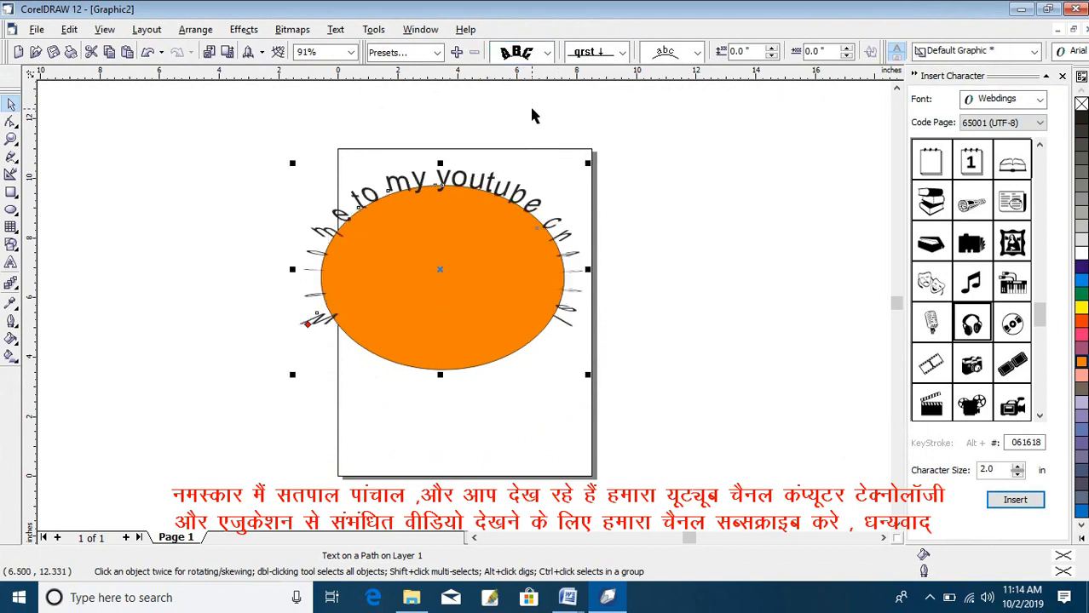
left_click(546, 52)
left_click(536, 122)
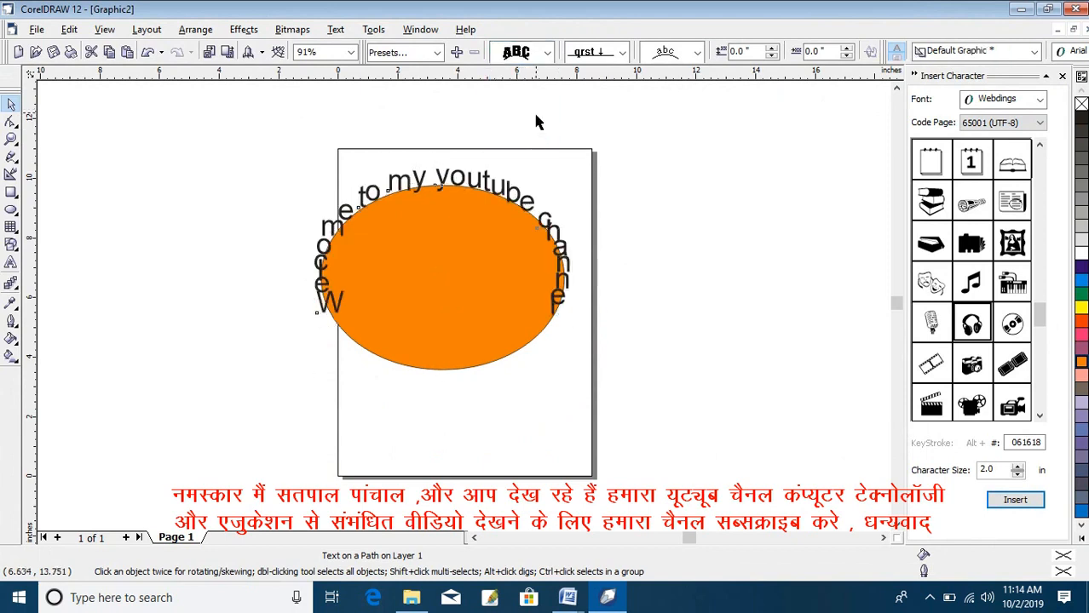
left_click(547, 52)
left_click(523, 75)
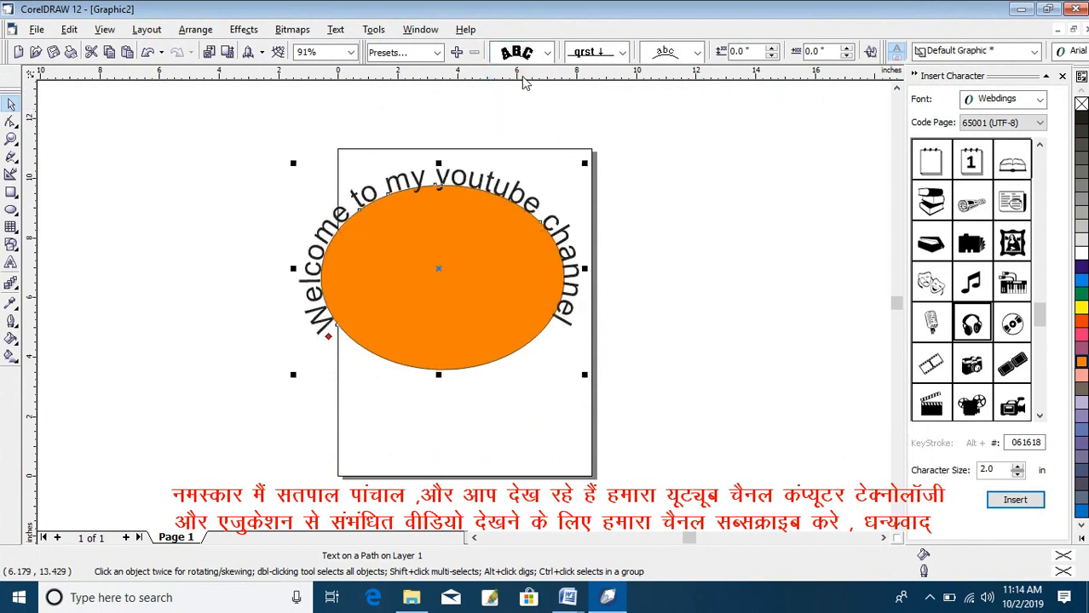
- Try the vertical placements that put the text below, above, centred on and freely offset from the ellipse's outline
left_click(621, 53)
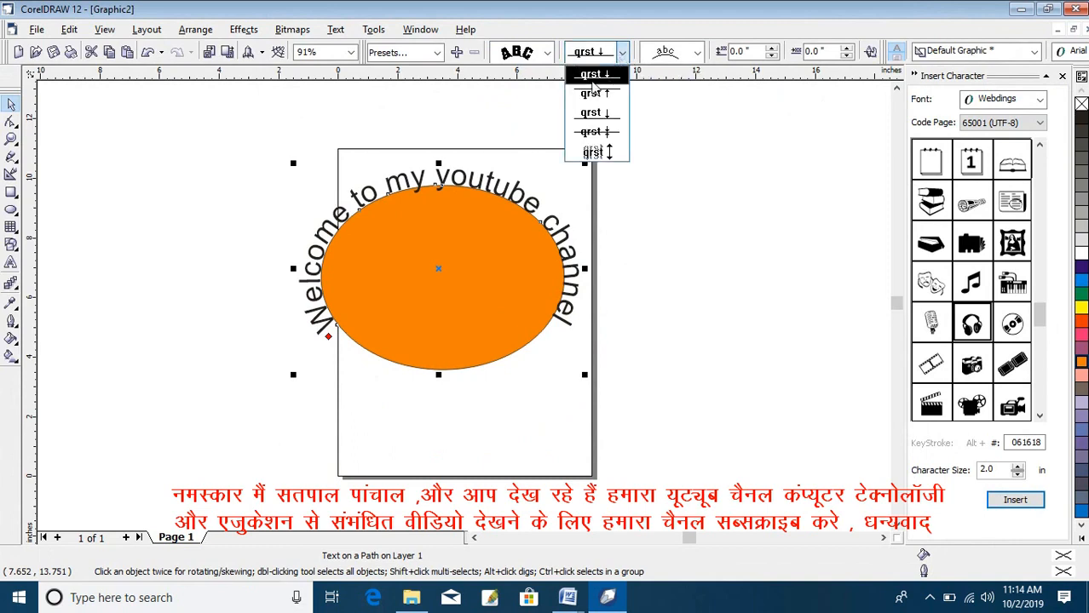
left_click(597, 96)
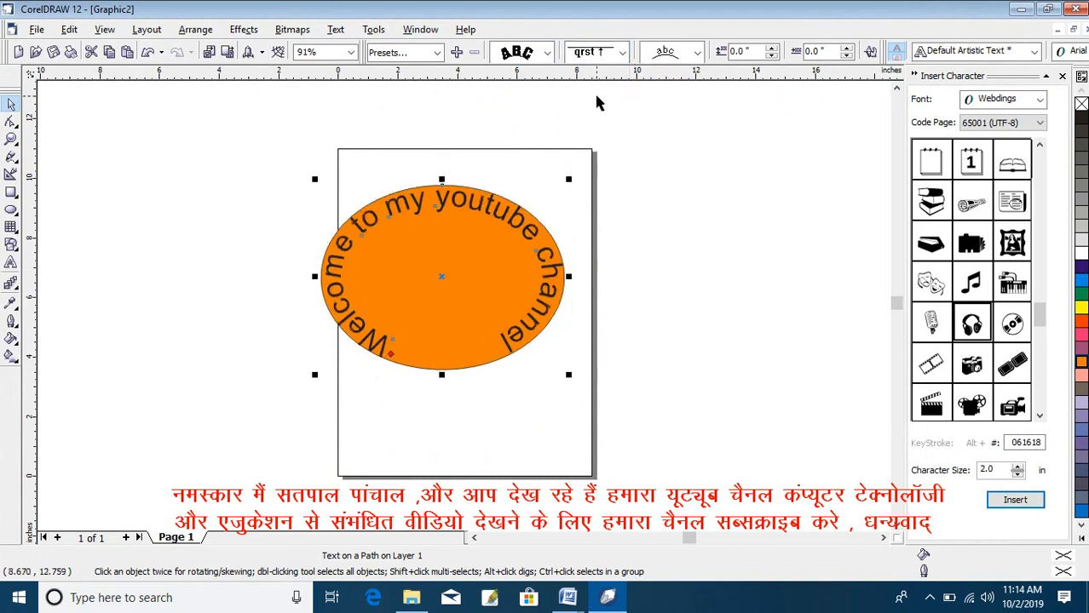
left_click(622, 53)
left_click(606, 111)
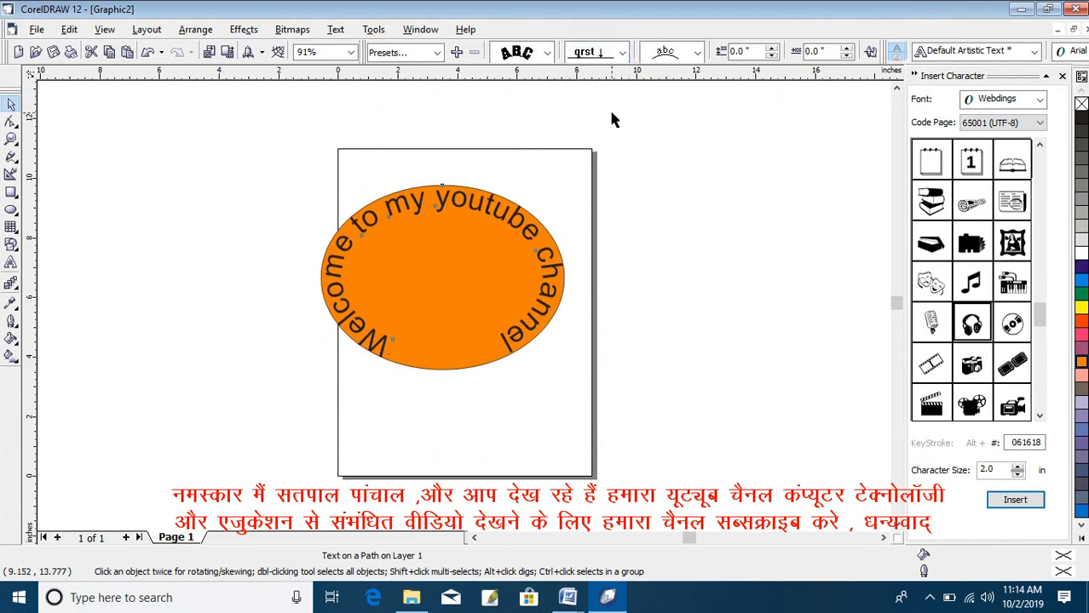
left_click(628, 57)
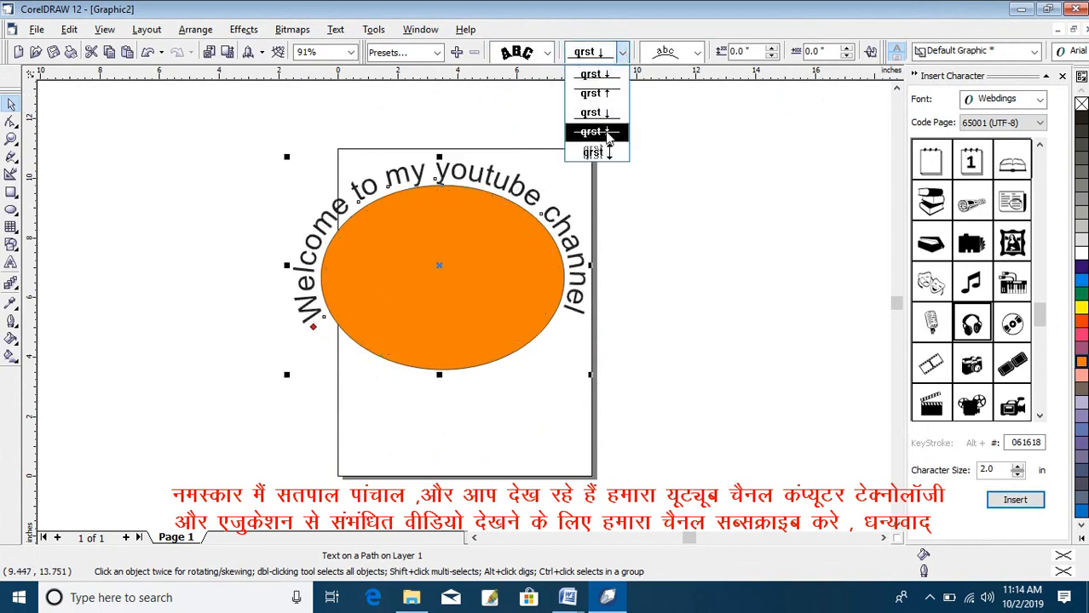
left_click(607, 136)
left_click(622, 52)
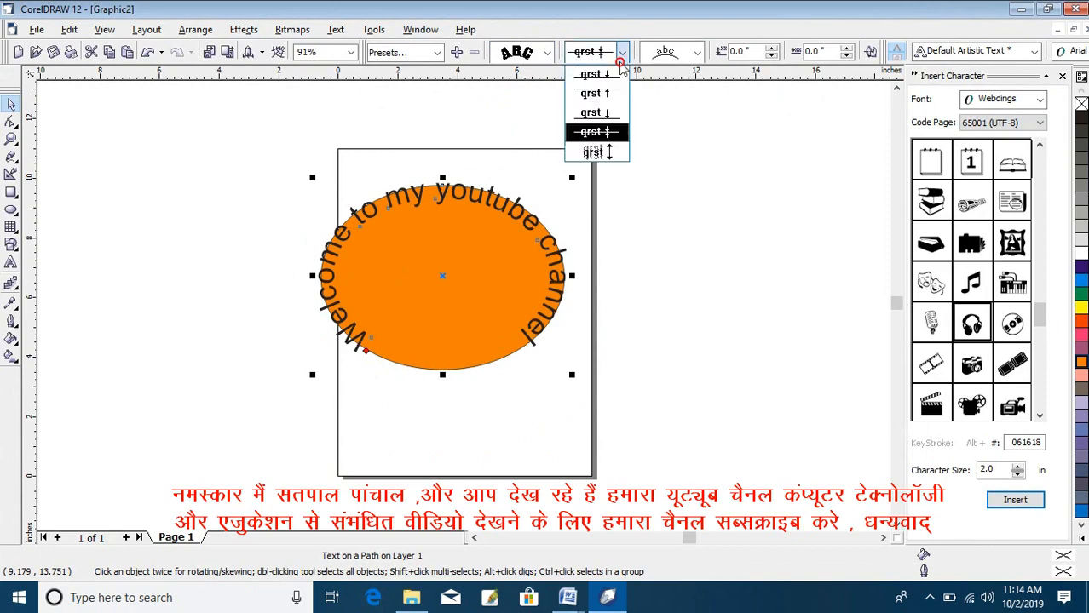
left_click(607, 151)
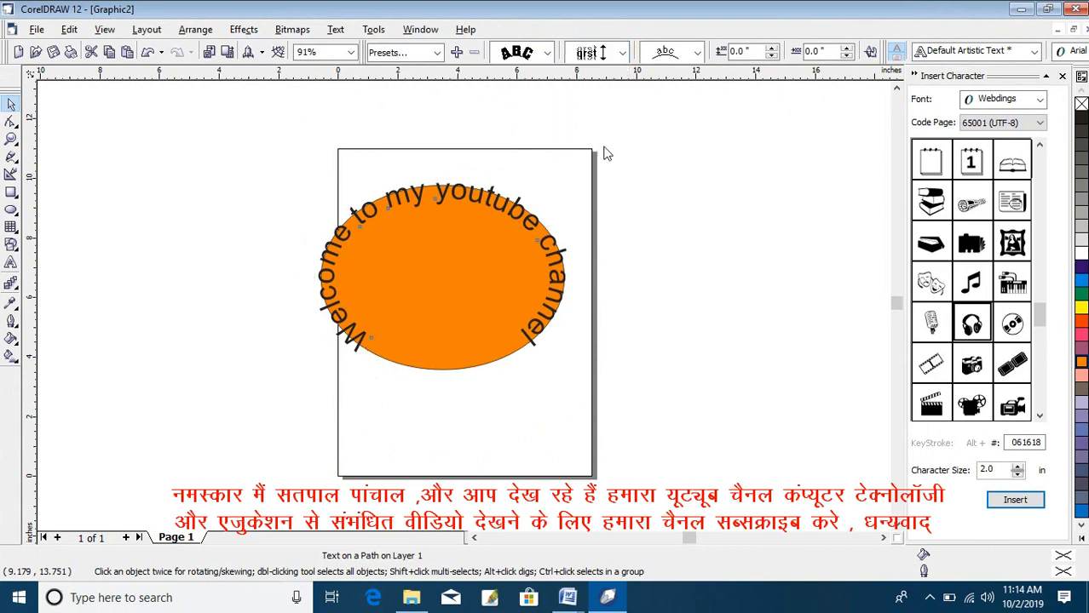
- Set the text's vertical placement to the descender-on-path option and slide the text clockwise to start at the ellipse's upper left
left_click(608, 53)
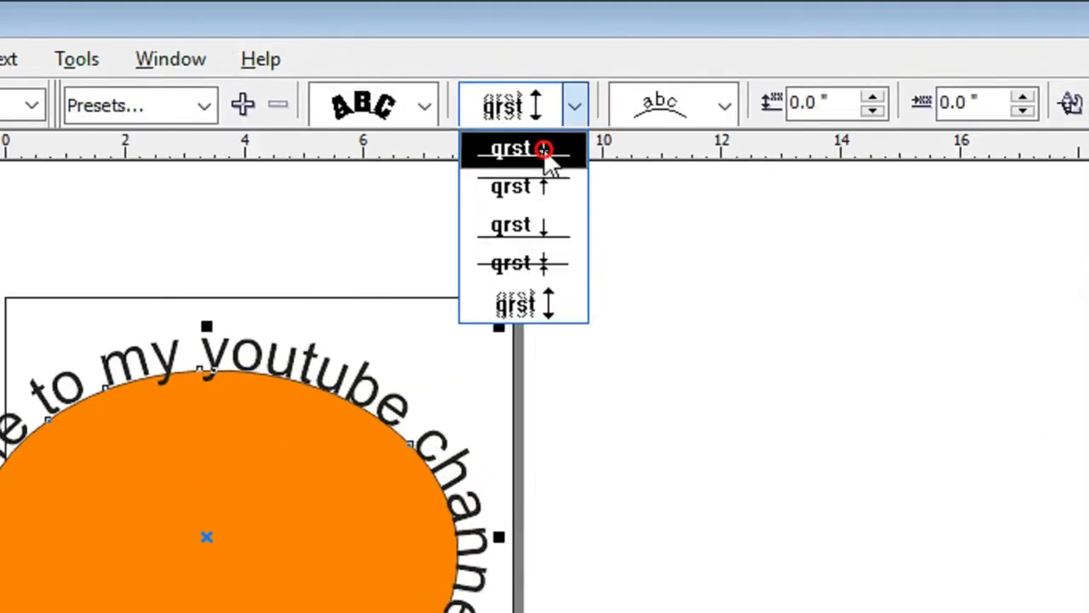
left_click(544, 150)
left_click(576, 104)
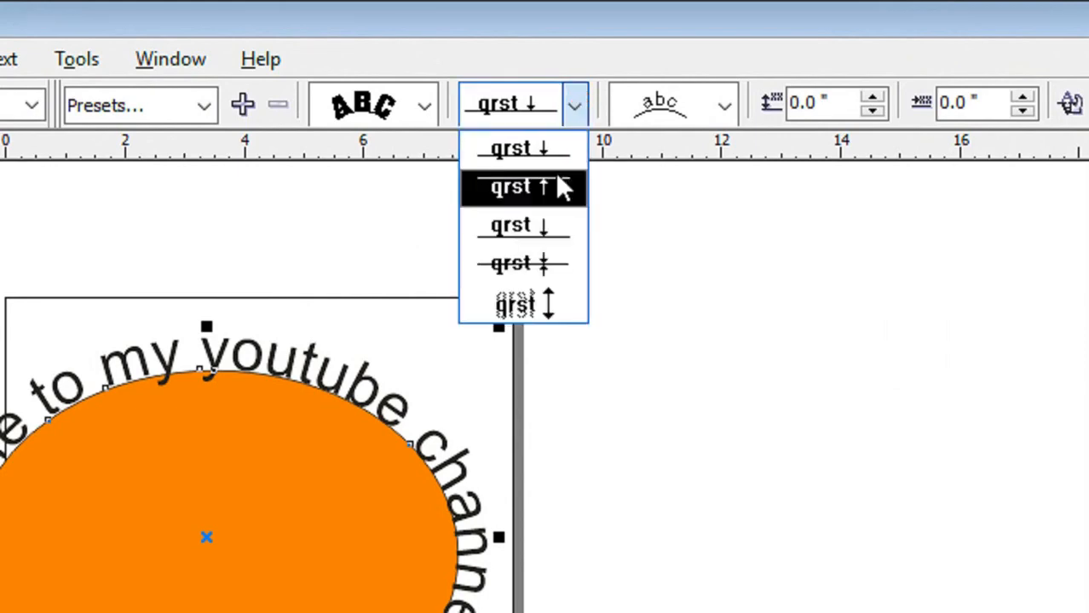
left_click(555, 225)
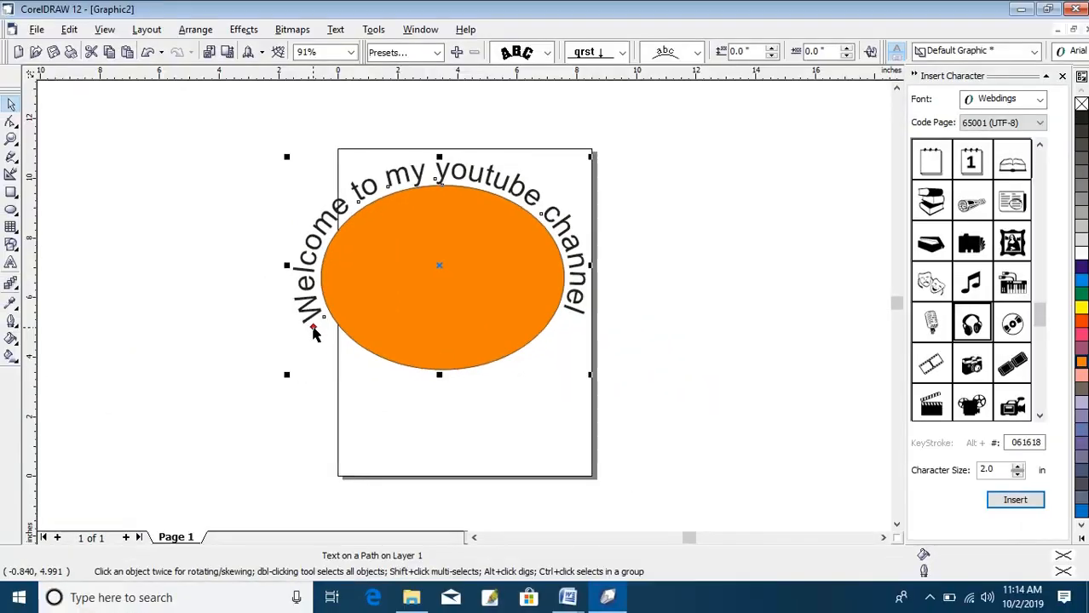
left_click_drag(314, 334, 339, 220)
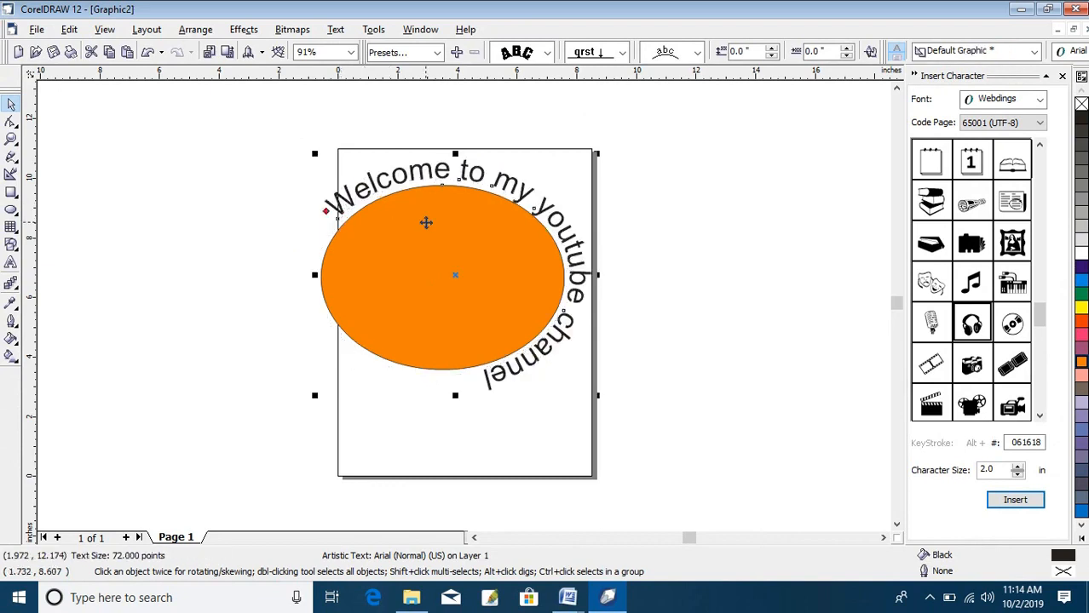
- Try the right and bottom text placements around the ellipse, and set the placement to the left side
left_click(697, 52)
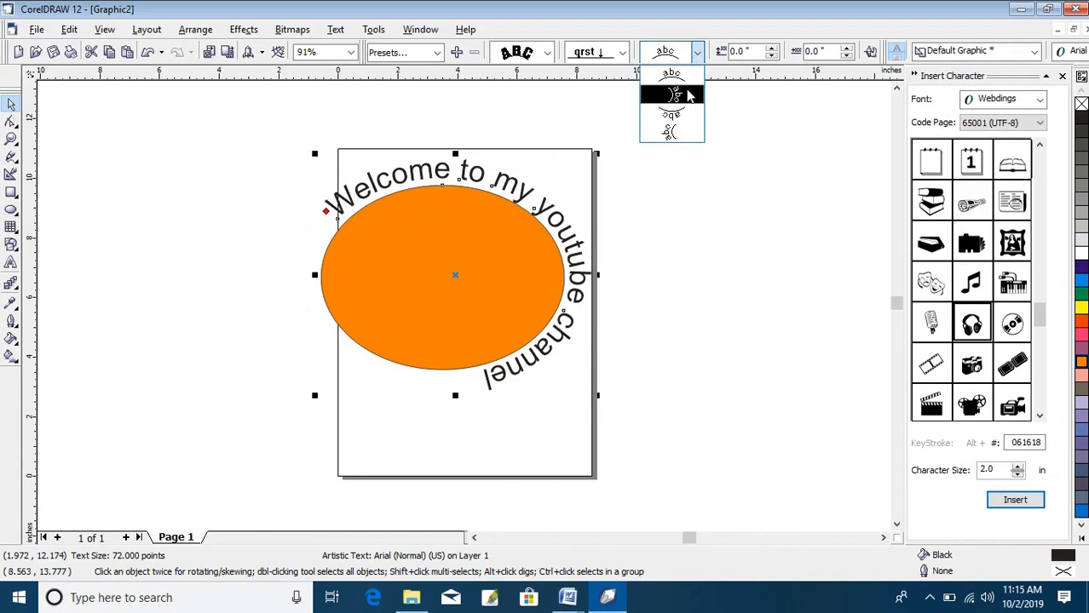
left_click(688, 96)
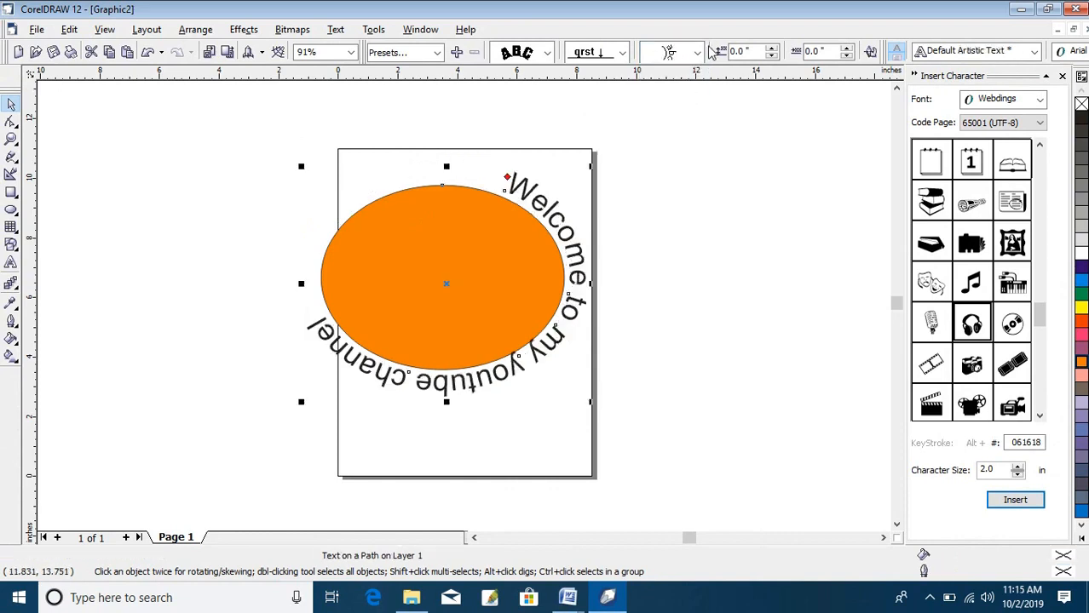
left_click(697, 52)
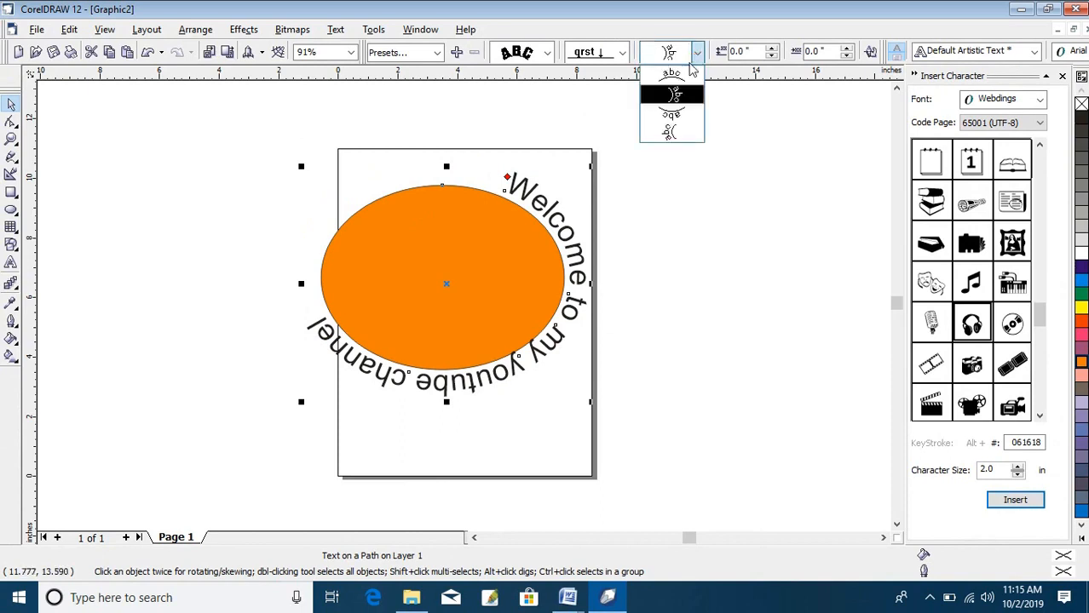
left_click(677, 131)
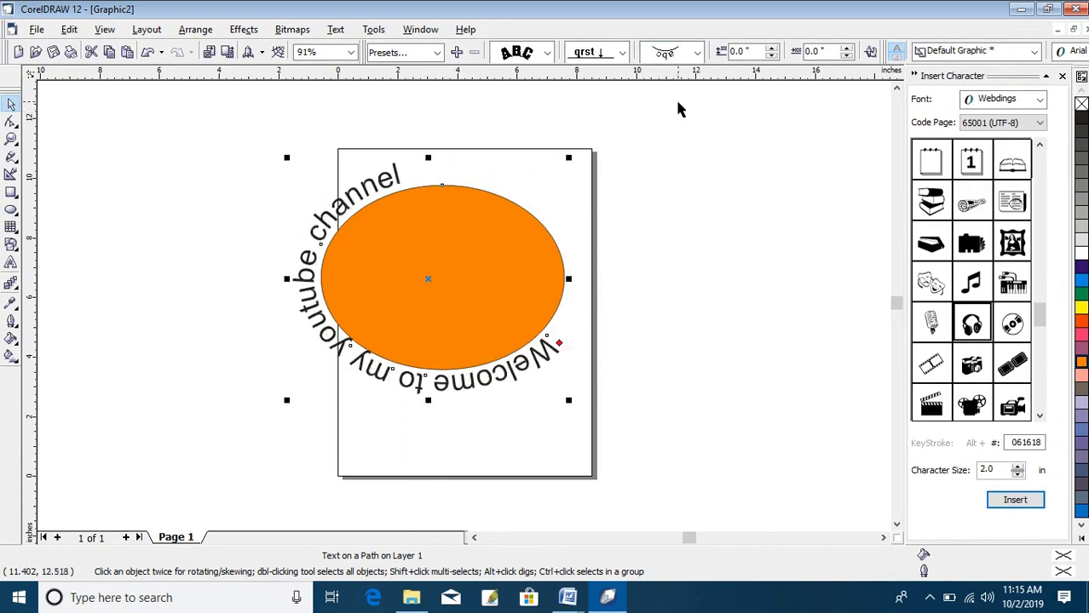
left_click(697, 52)
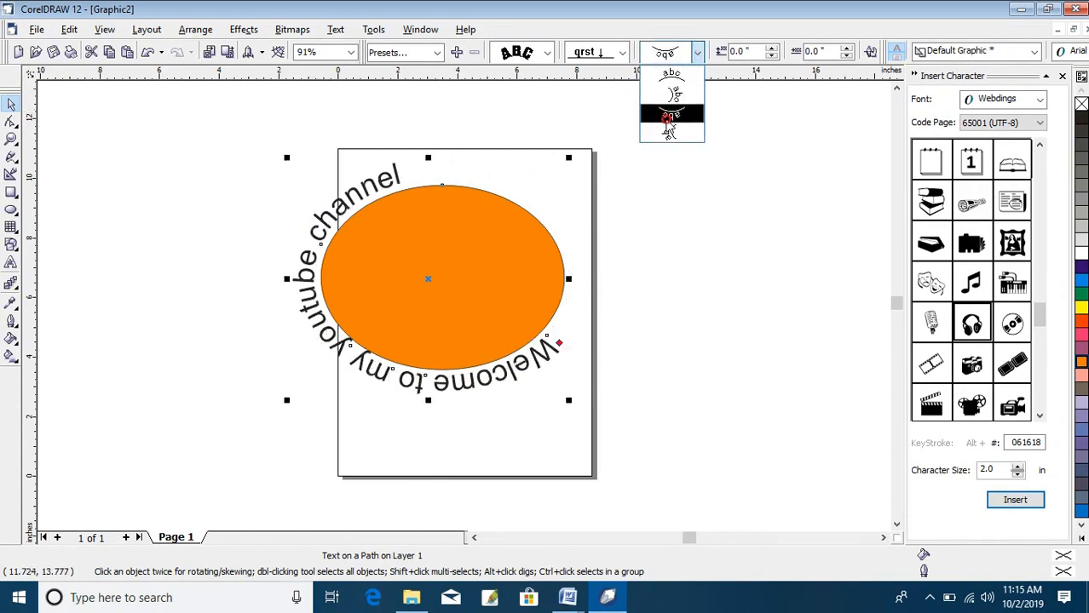
left_click(668, 119)
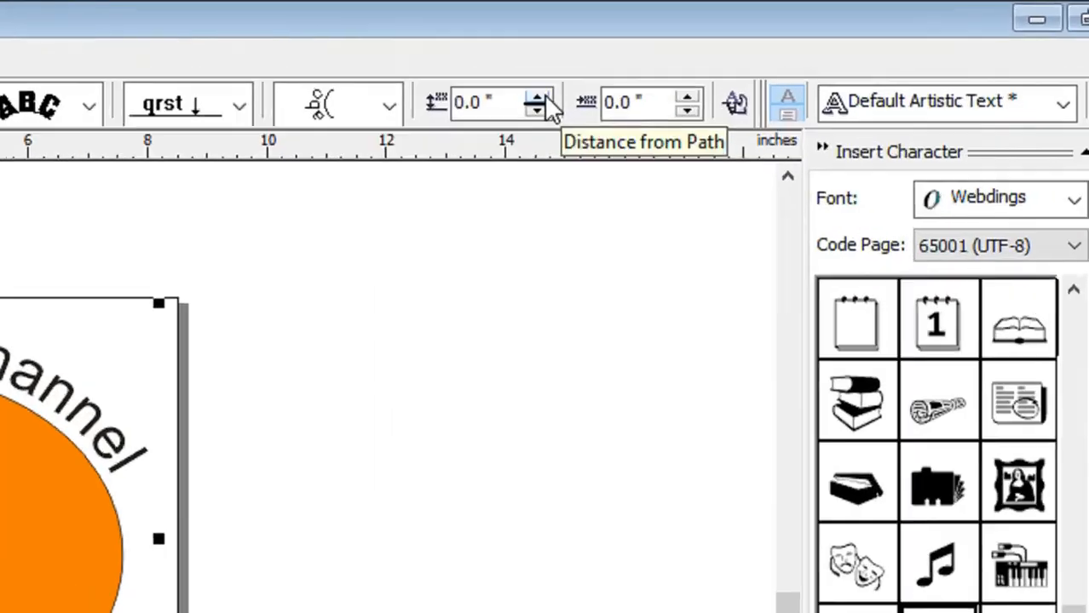
- Increase the text's distance from the ellipse path to 0.5 inches
left_click(770, 48)
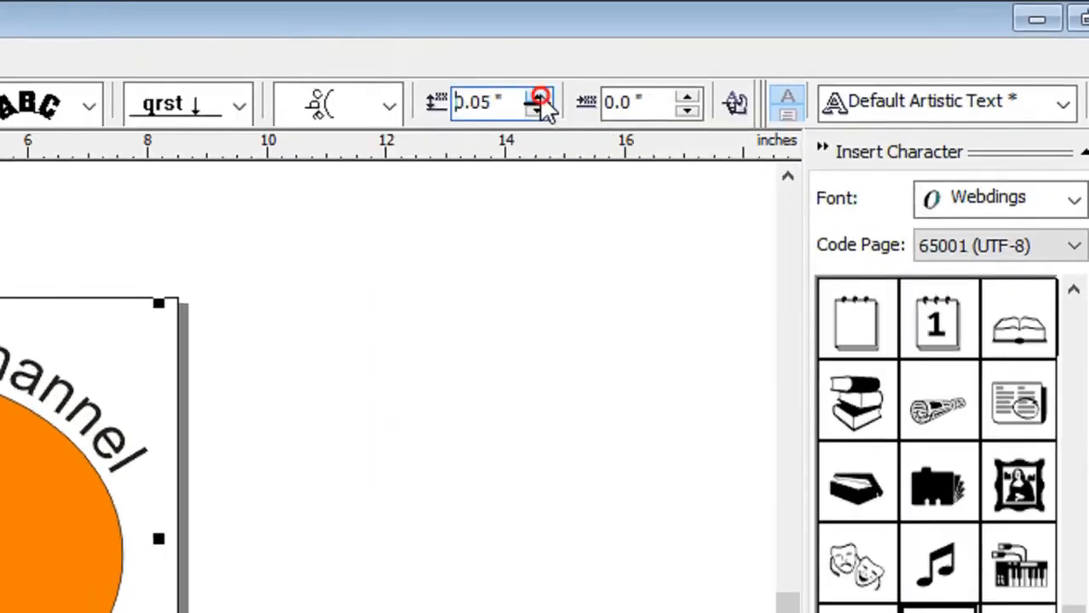
left_click(769, 48)
left_click(757, 53)
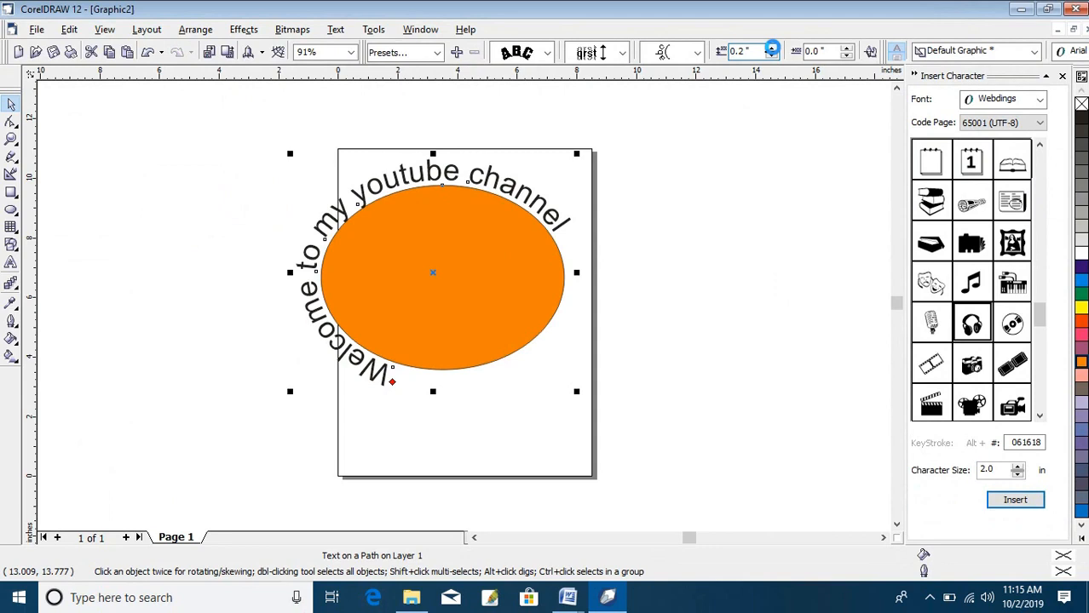
left_click(771, 49)
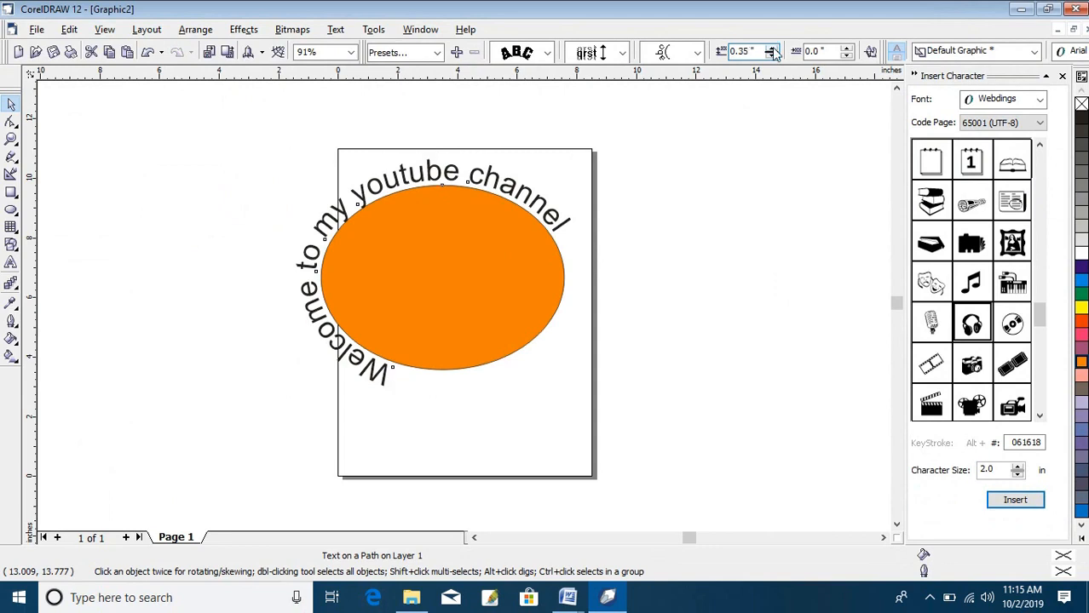
left_click(771, 49)
left_click(771, 49)
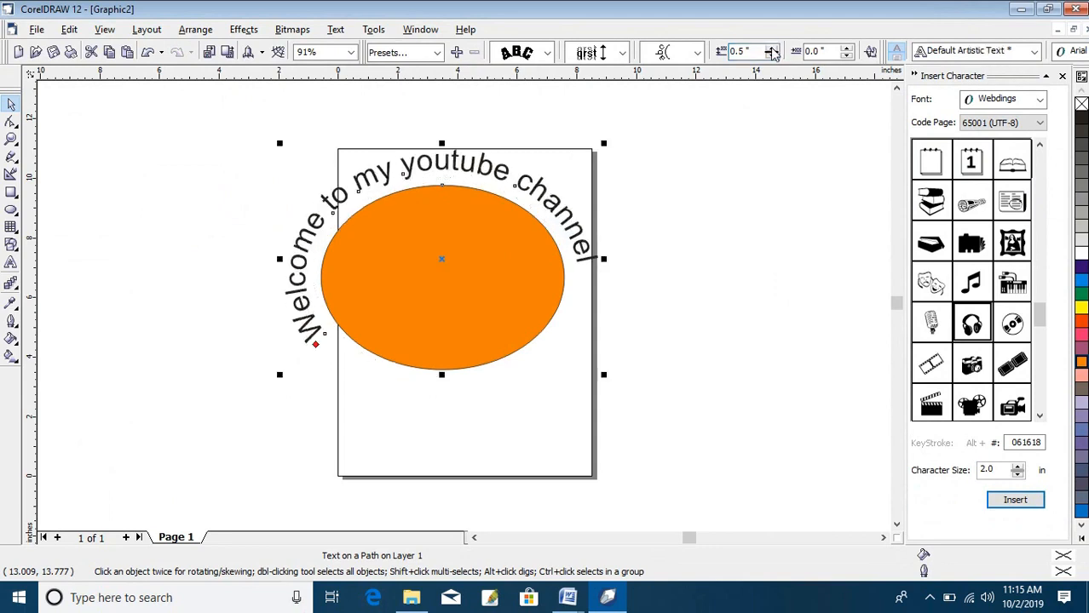
- Set the text's horizontal offset along the ellipse path to 1.1 inches
left_click(846, 49)
left_click(847, 49)
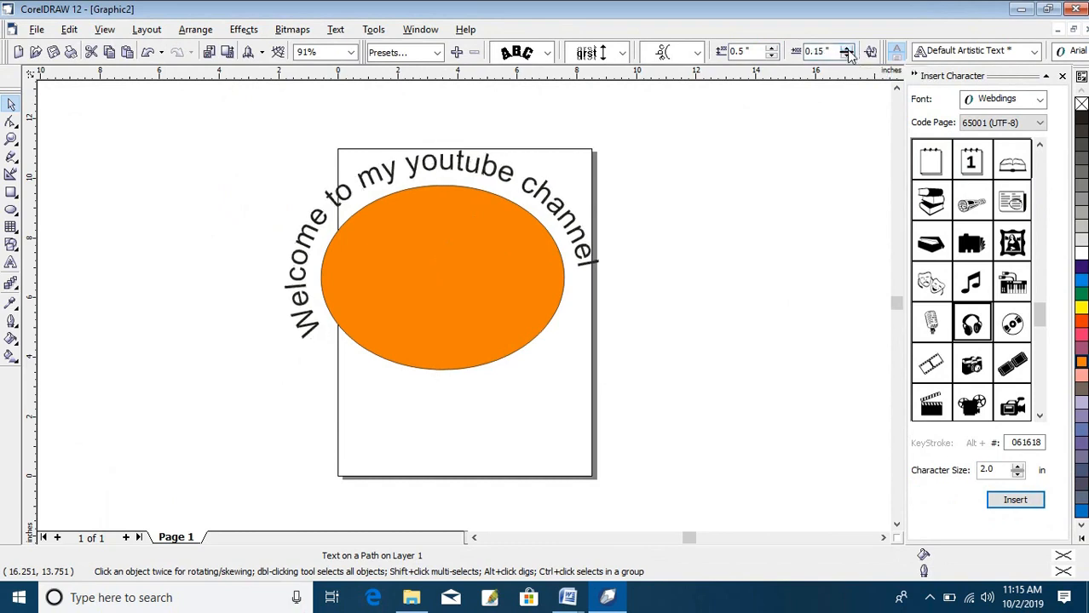
left_click(847, 50)
left_click(847, 50)
left_click(847, 49)
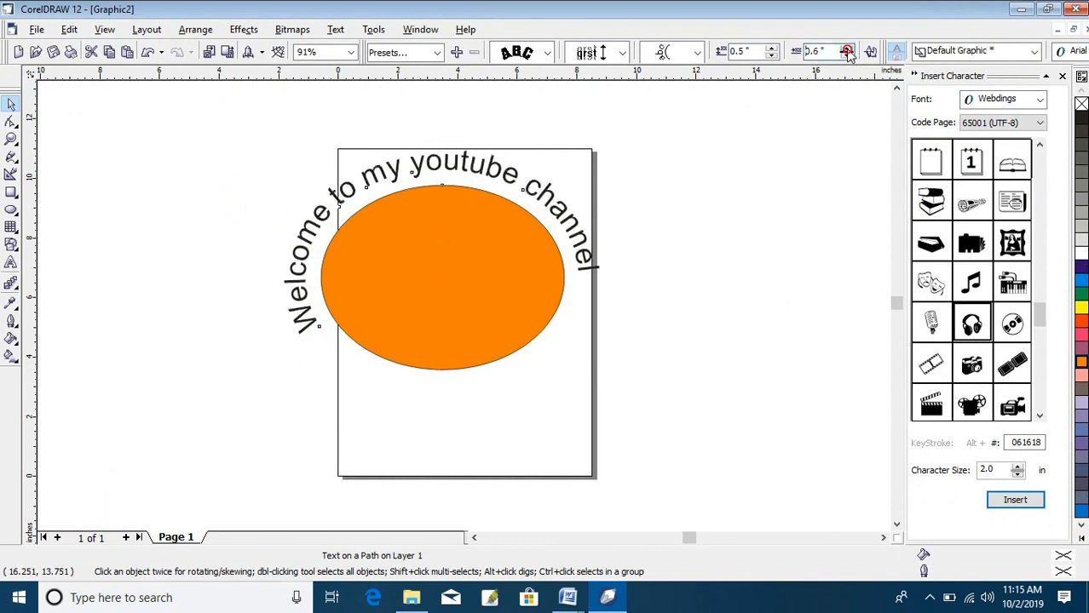
left_click(847, 49)
left_click(847, 49)
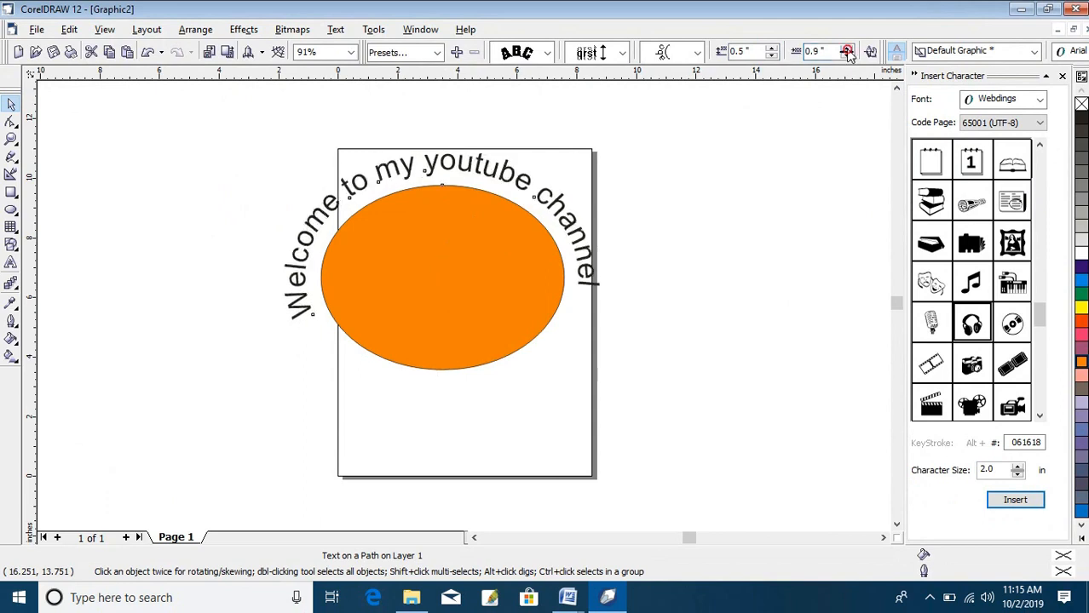
left_click(847, 49)
left_click(846, 49)
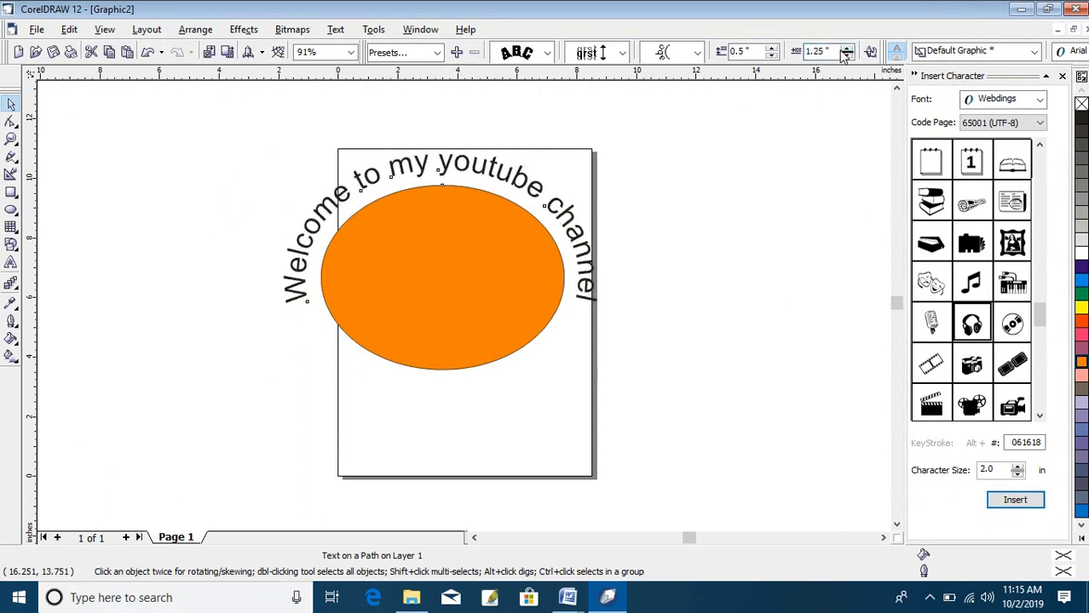
left_click(847, 50)
left_click(847, 55)
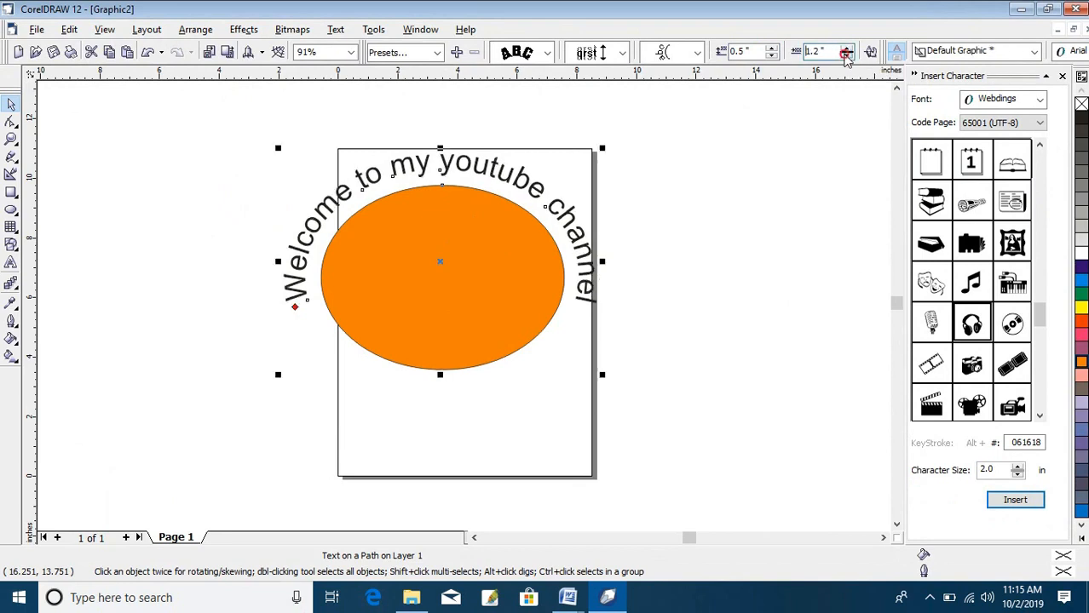
left_click(847, 55)
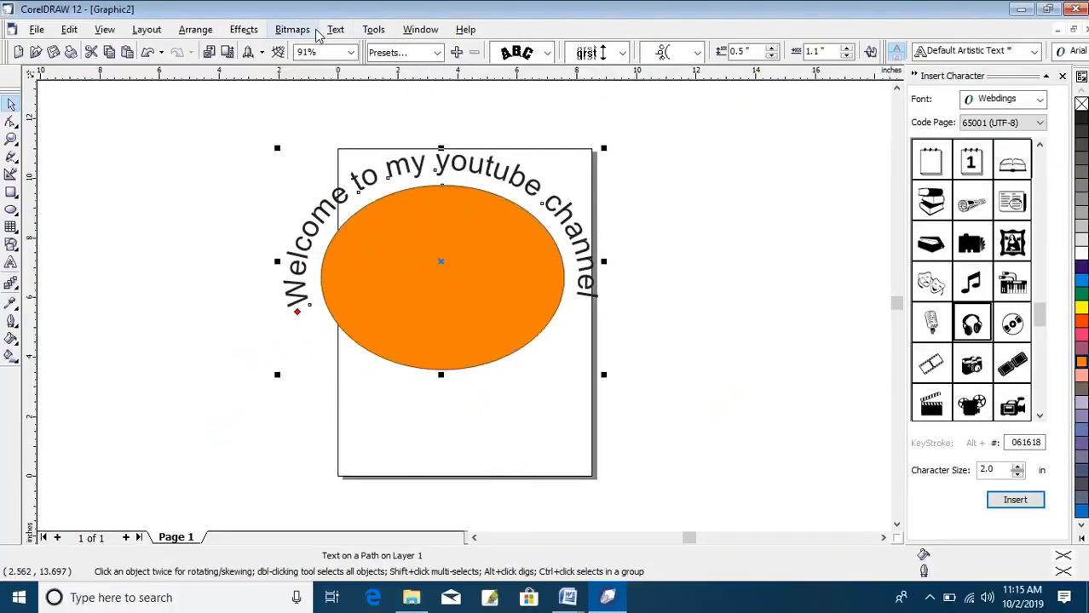
- Deselect the text on the ellipse and add a second page to the document
left_click(335, 29)
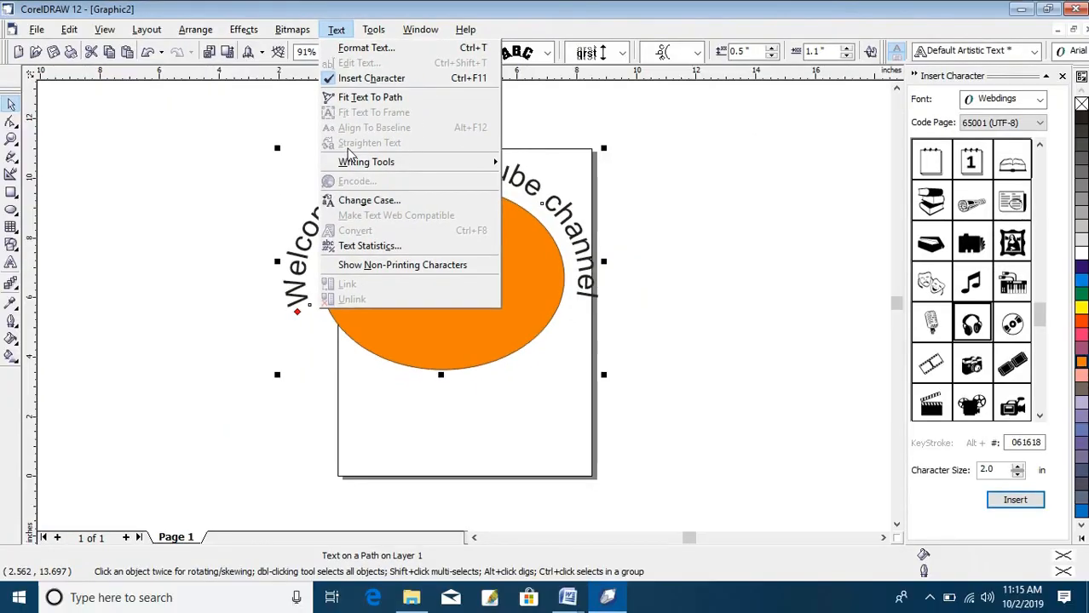
left_click(12, 104)
left_click(111, 167)
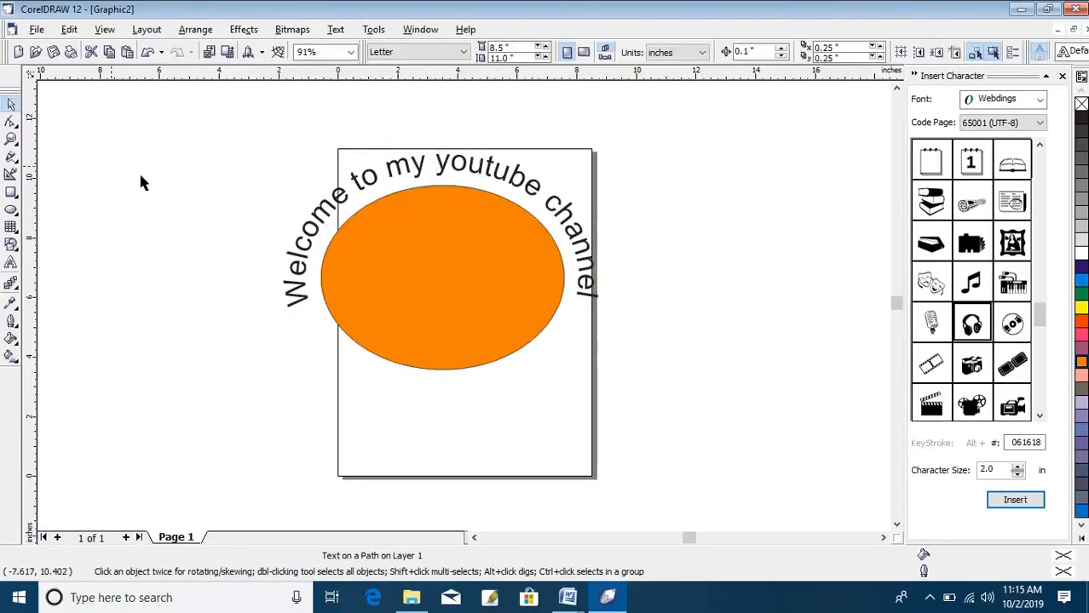
left_click(127, 538)
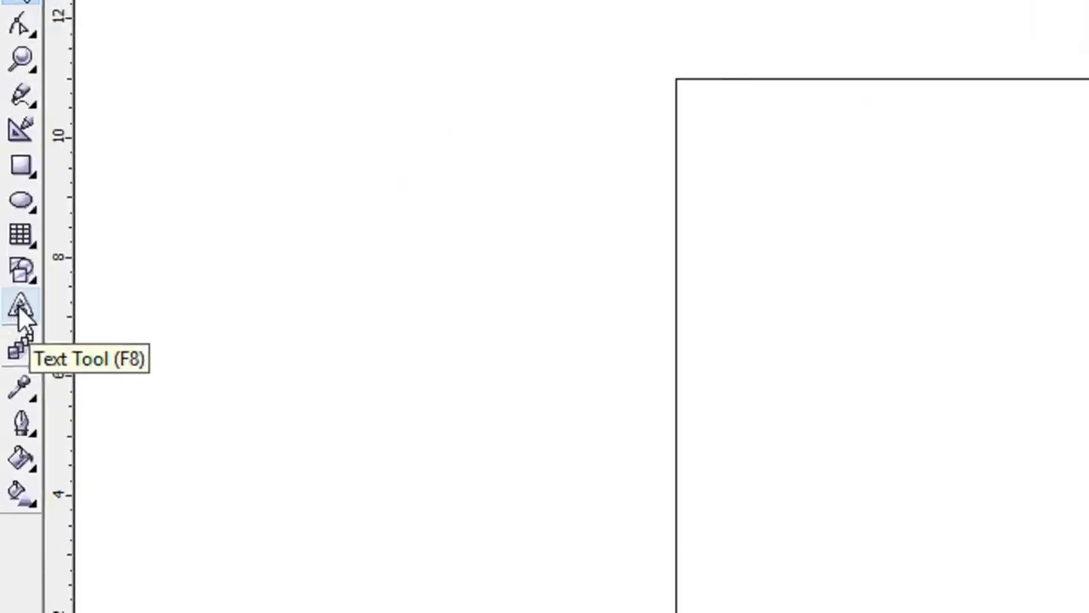
- Add the artistic text "Dsfsd sfd f sd f sd f" beside the upper part of page 2 and enlarge it
left_click(11, 262)
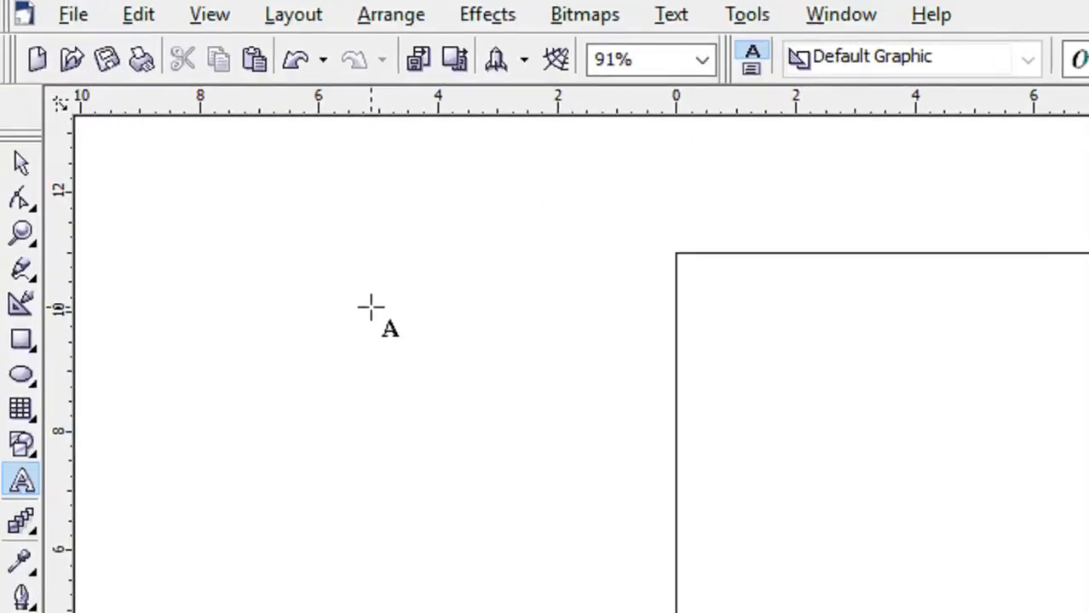
left_click(184, 175)
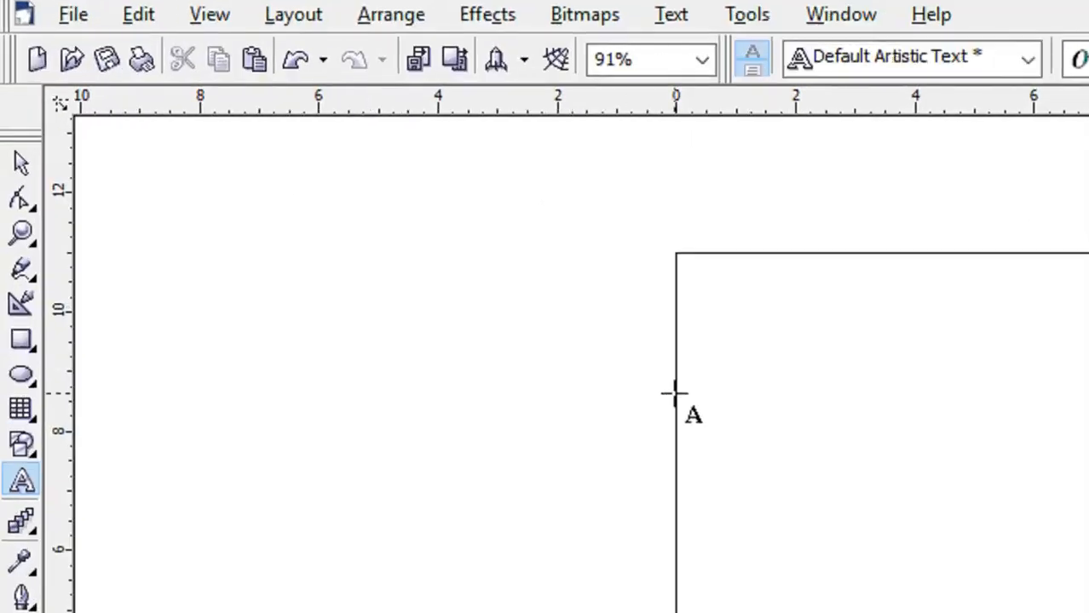
type("dsfsd sfd f sd f sd f")
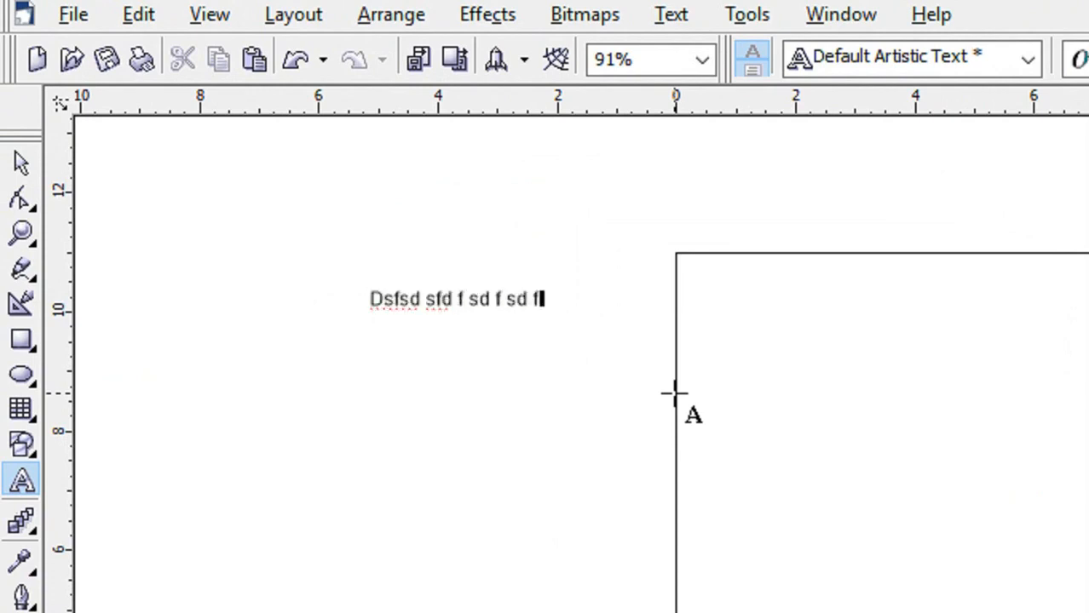
key("Escape")
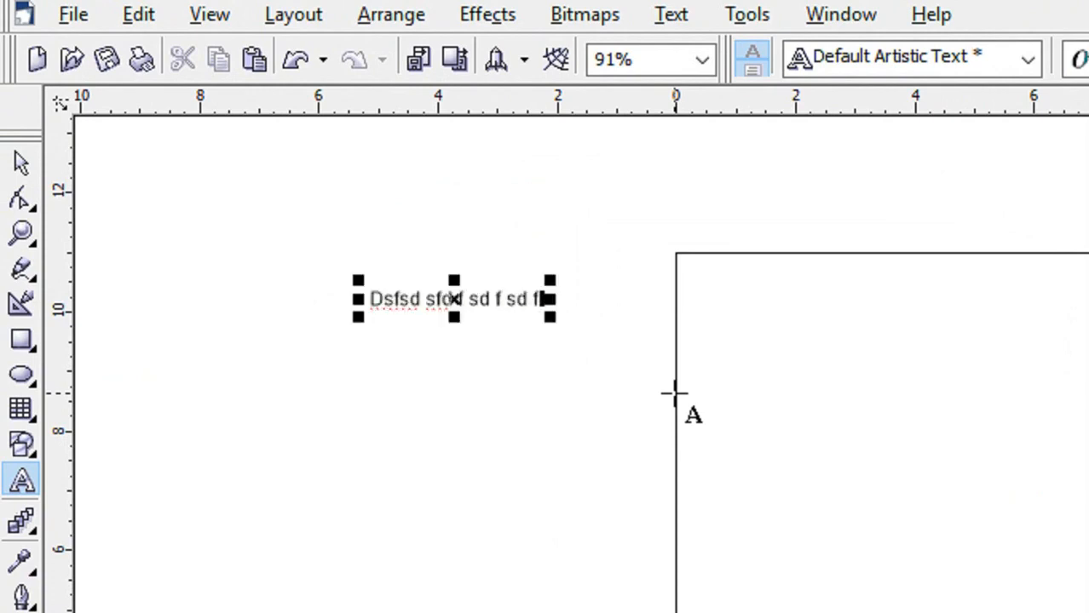
left_click_drag(549, 317, 662, 375)
- Draw a paragraph text frame about 9.1 by 4.3 inches below the artistic text
left_click(439, 384)
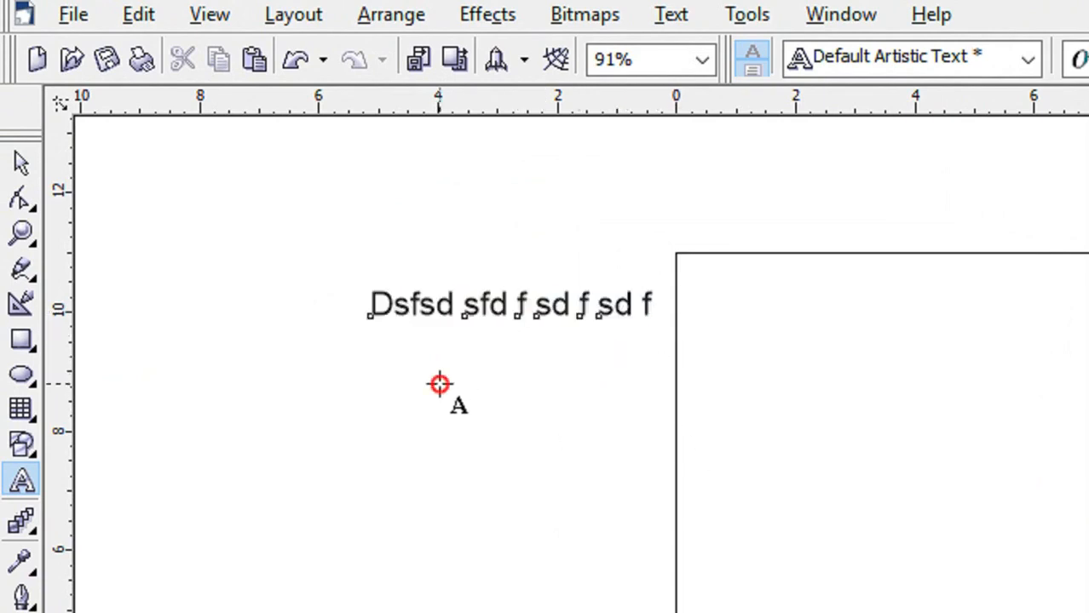
left_click_drag(440, 384, 982, 612)
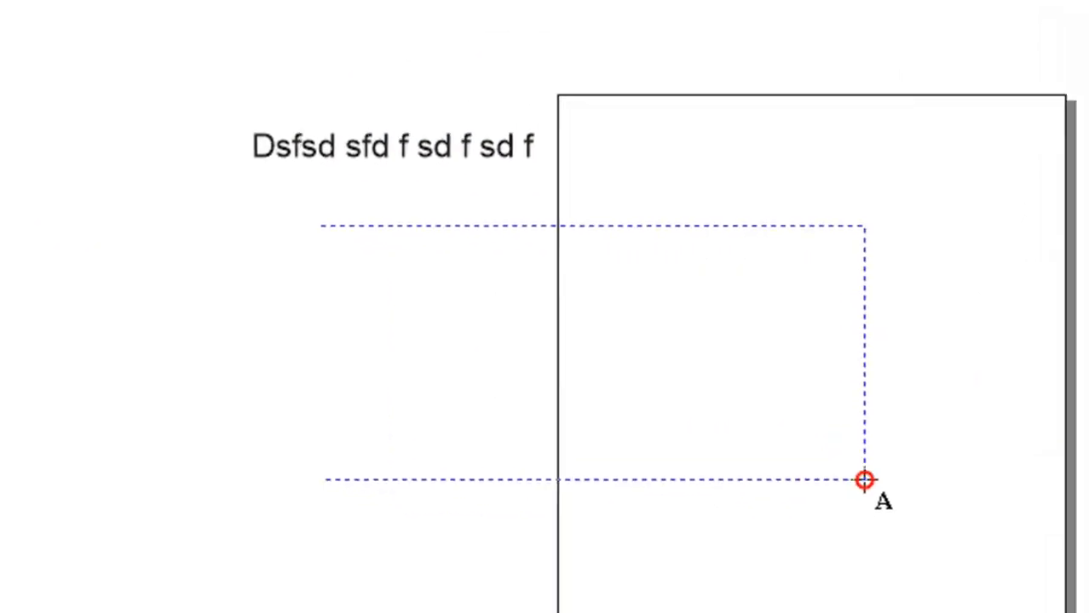
left_click_drag(864, 480, 864, 480)
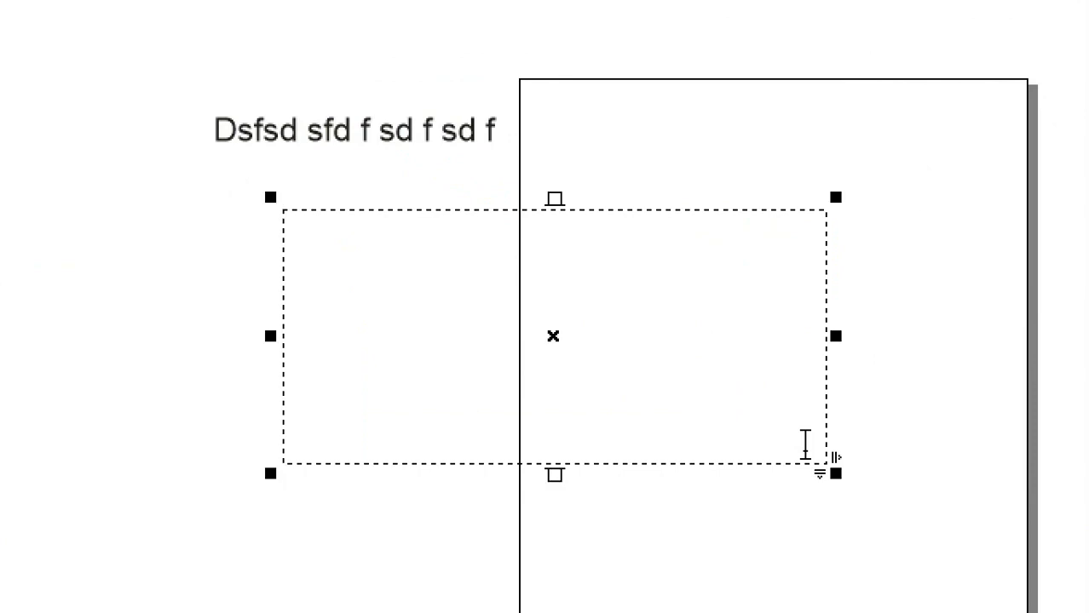
type("fsdg")
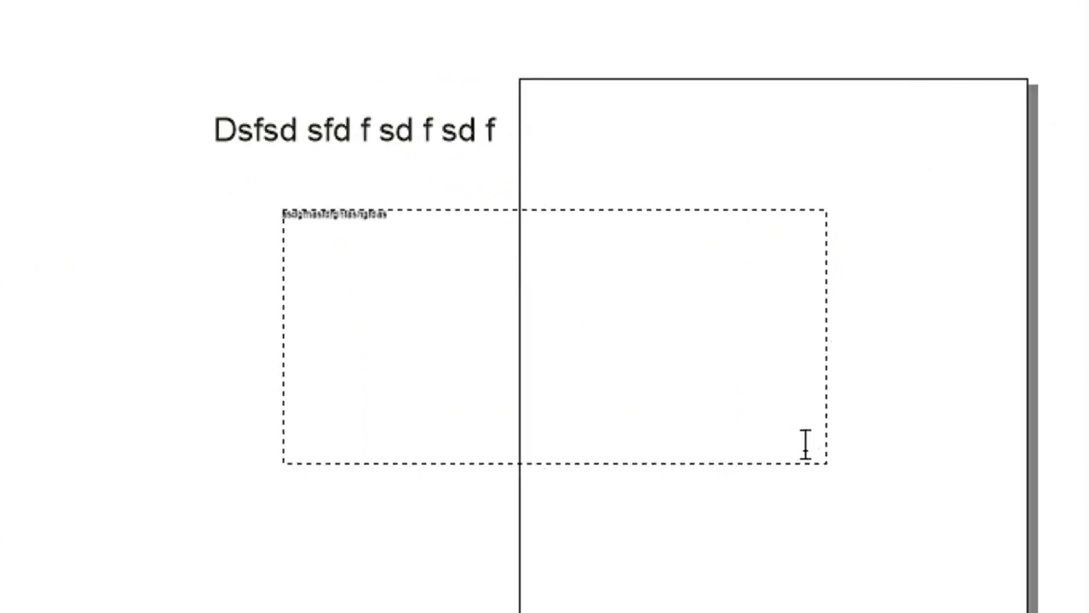
key("BackSpace")
key("BackSpace")
key("BackSpace")
key("BackSpace")
key("BackSpace")
key("BackSpace")
key("BackSpace")
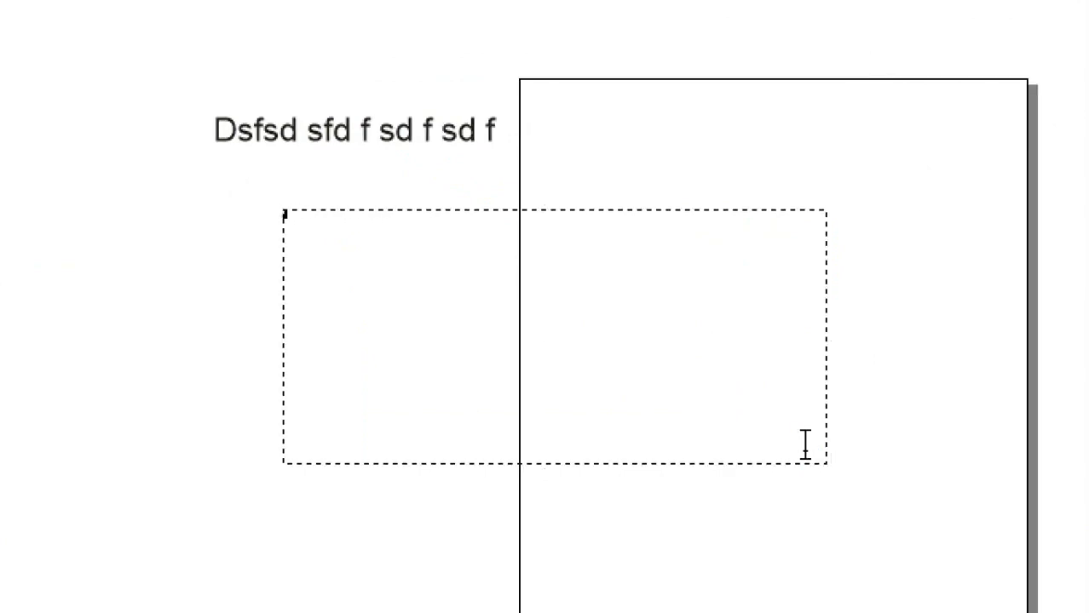
- Paste "Welcome to my youtube channel" into the paragraph frame and enlarge the frame to about 13.3 by 6.2 inches
key("ctrl+v")
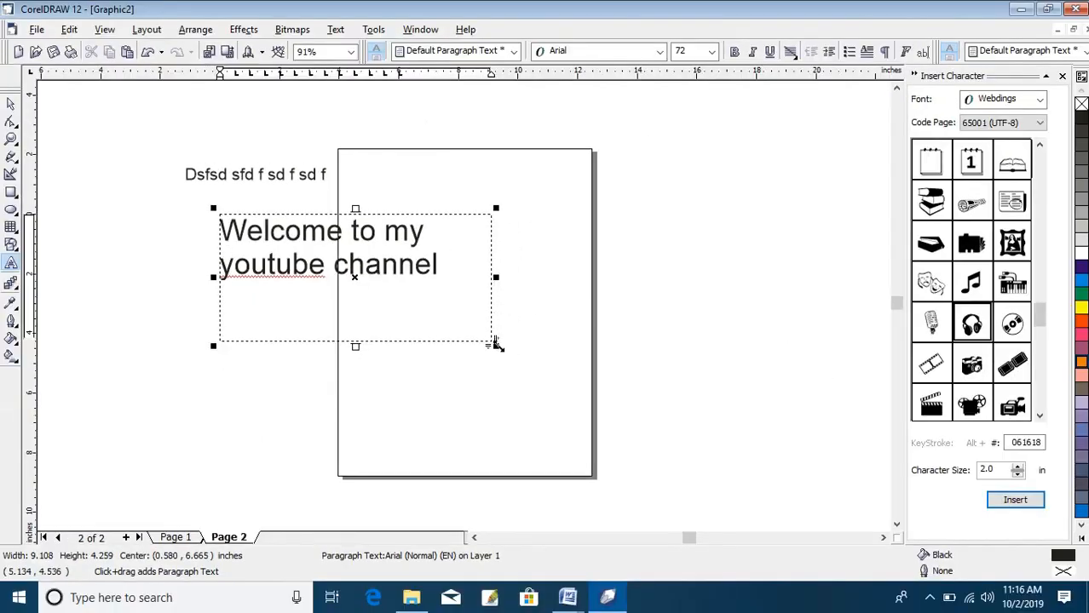
left_click_drag(494, 344, 767, 405)
- Set the font size of the whole welcome text in the paragraph frame to 36
left_click_drag(369, 282, 229, 239)
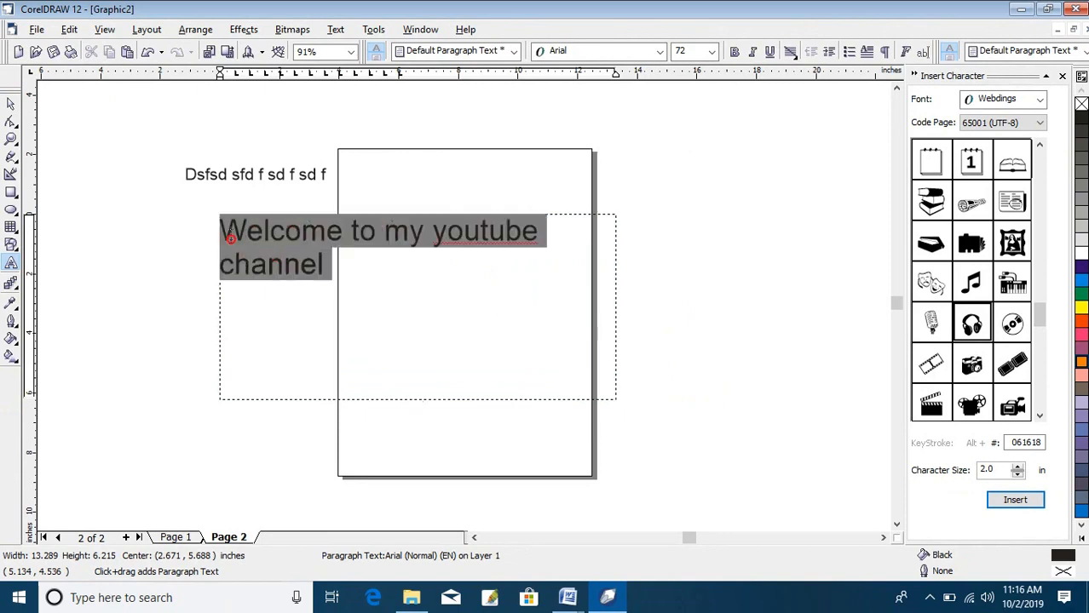
left_click(712, 51)
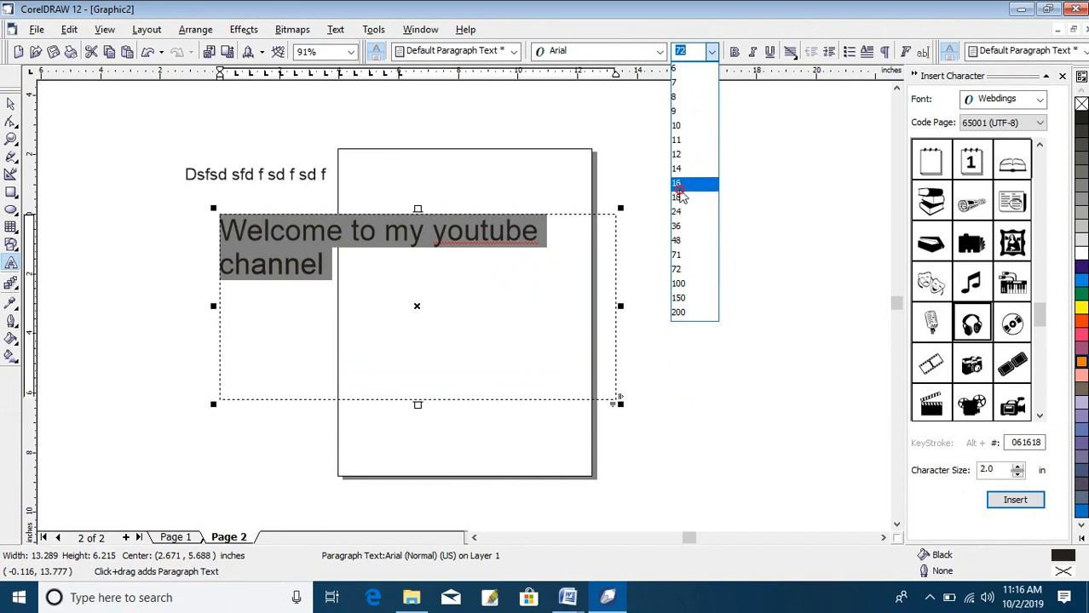
left_click(690, 182)
left_click(712, 51)
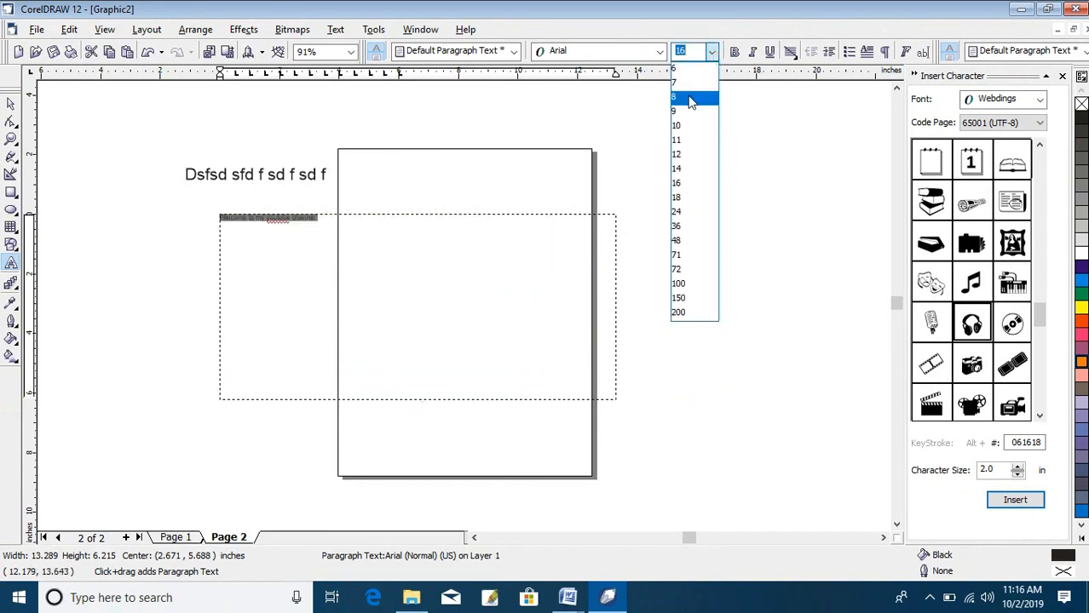
left_click(687, 227)
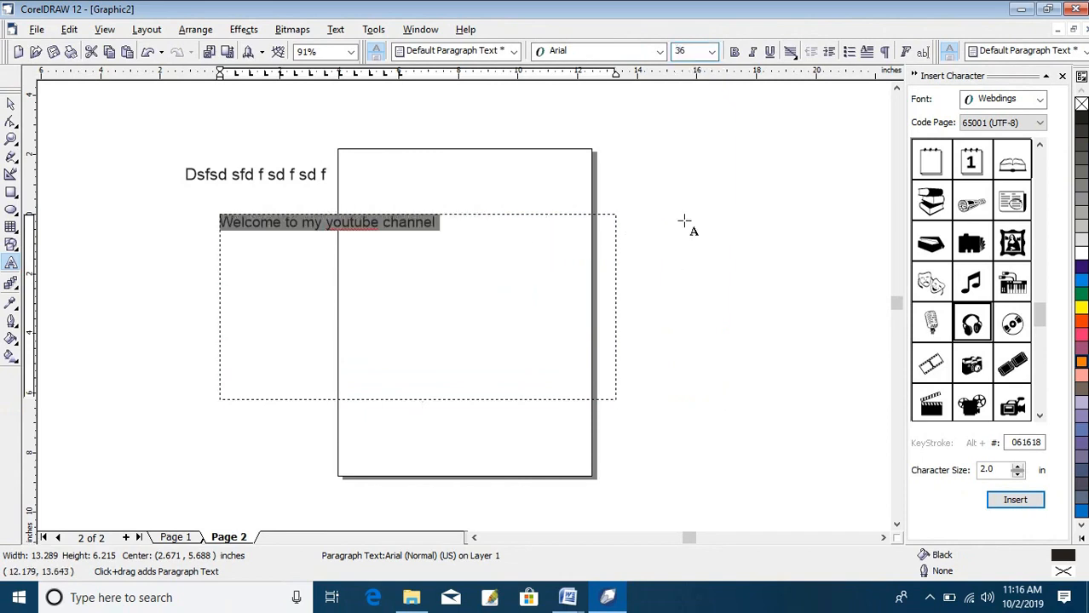
- Reduce the height of the welcome text's paragraph frame to about 1.6 inches
left_click(738, 242)
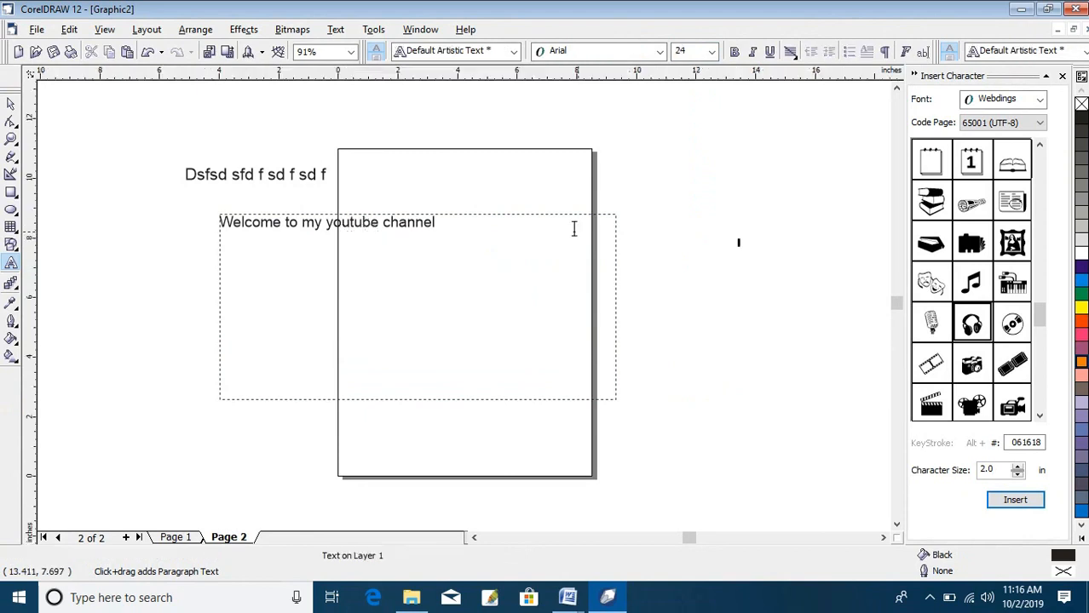
key("ctrl+space")
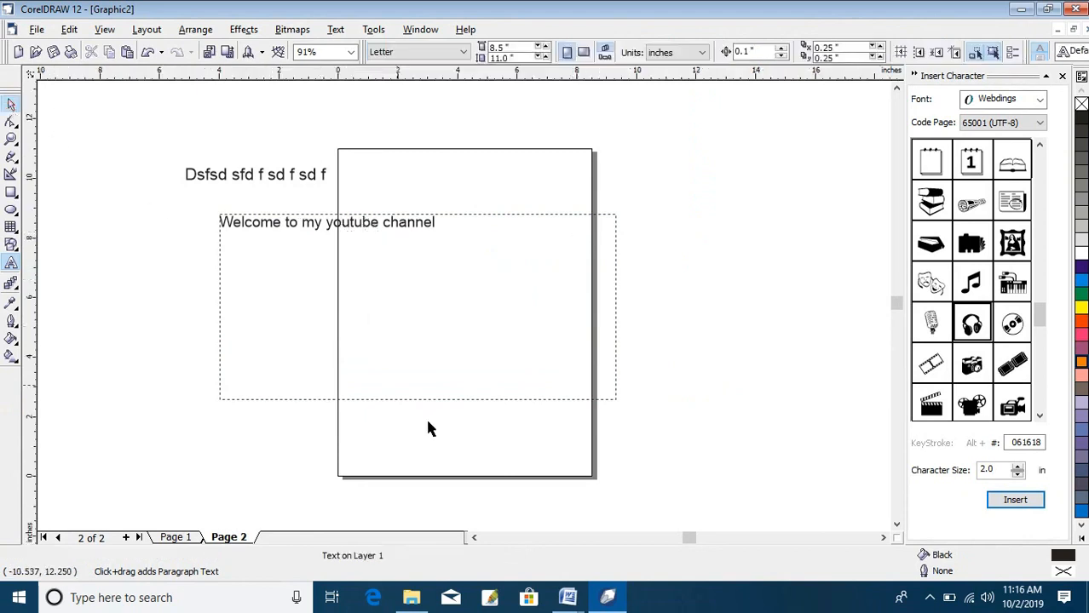
left_click(421, 400)
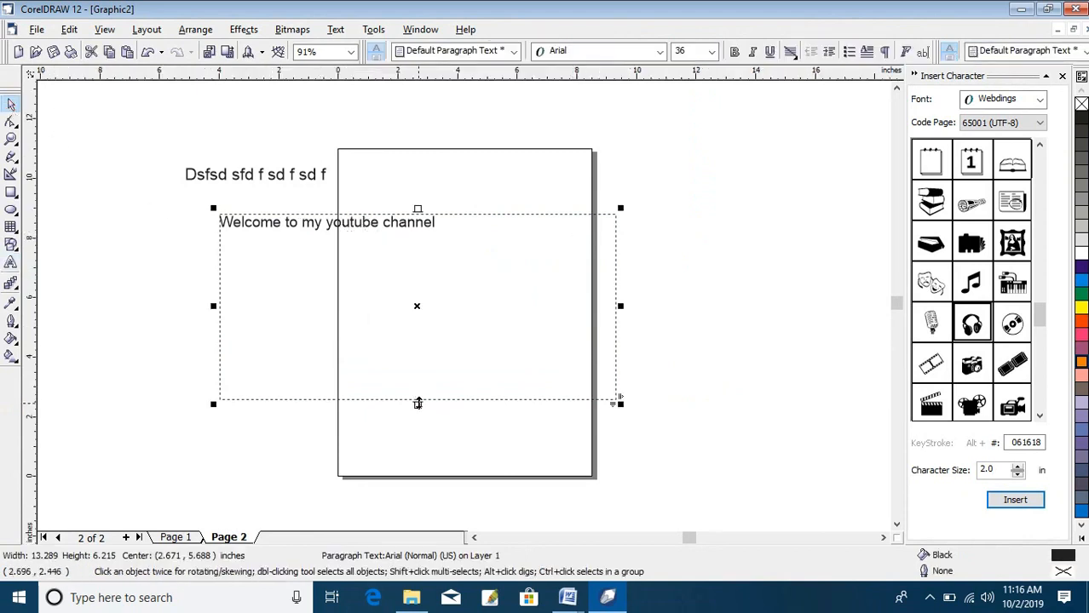
left_click_drag(417, 403, 430, 266)
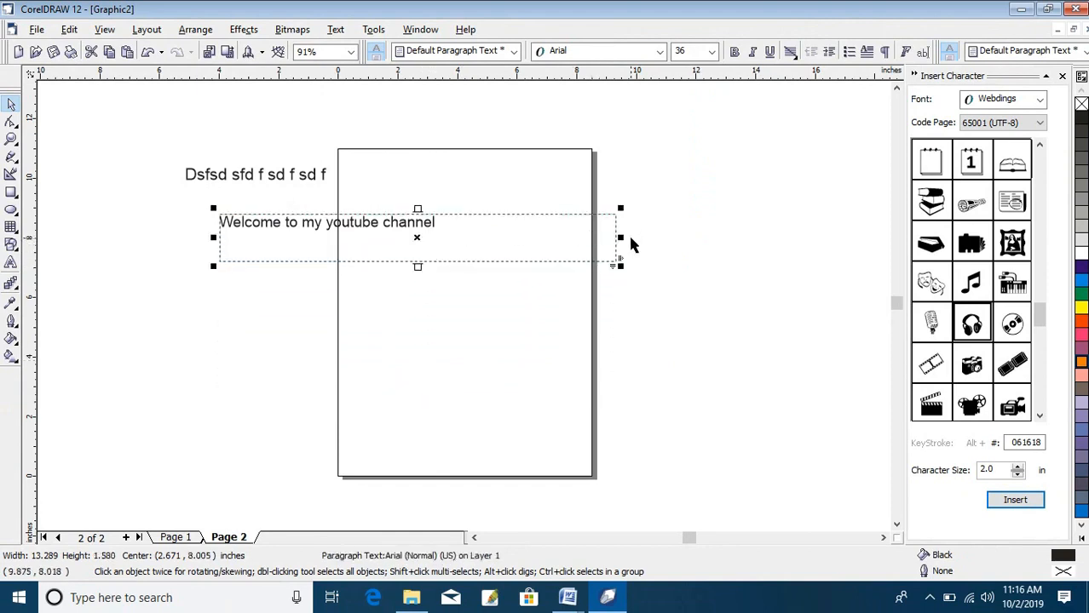
- Apply Fit Text To Frame to the welcome paragraph text
left_click(719, 272)
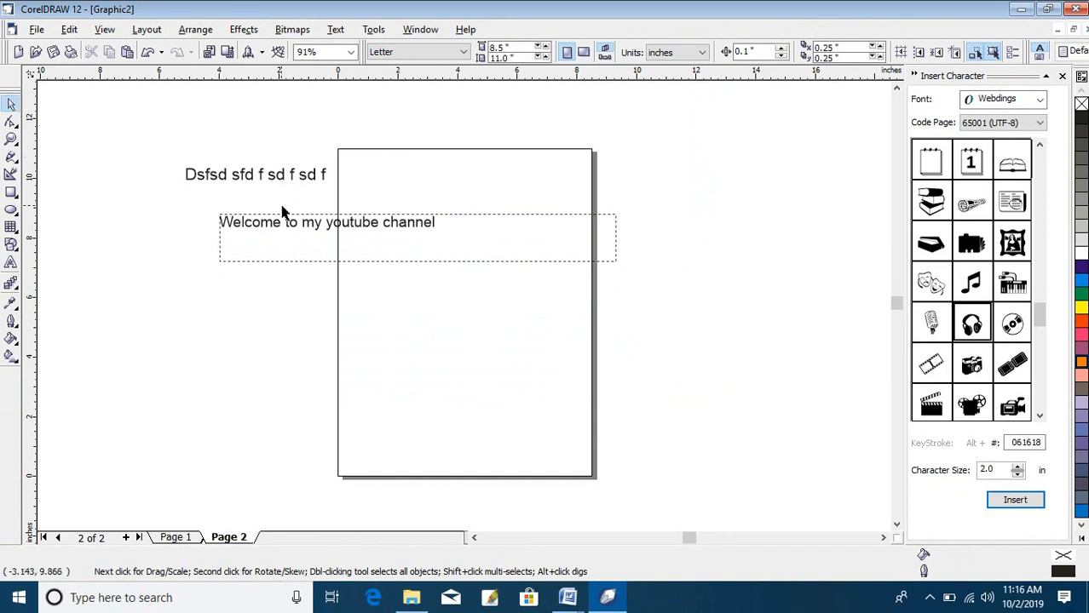
left_click(302, 223)
left_click(336, 29)
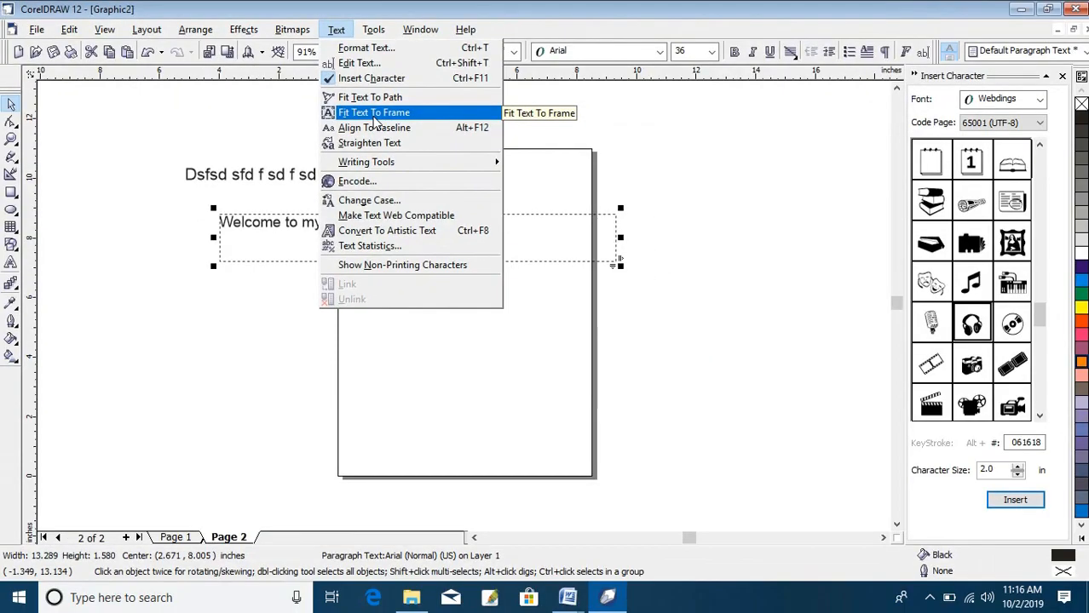
left_click(373, 112)
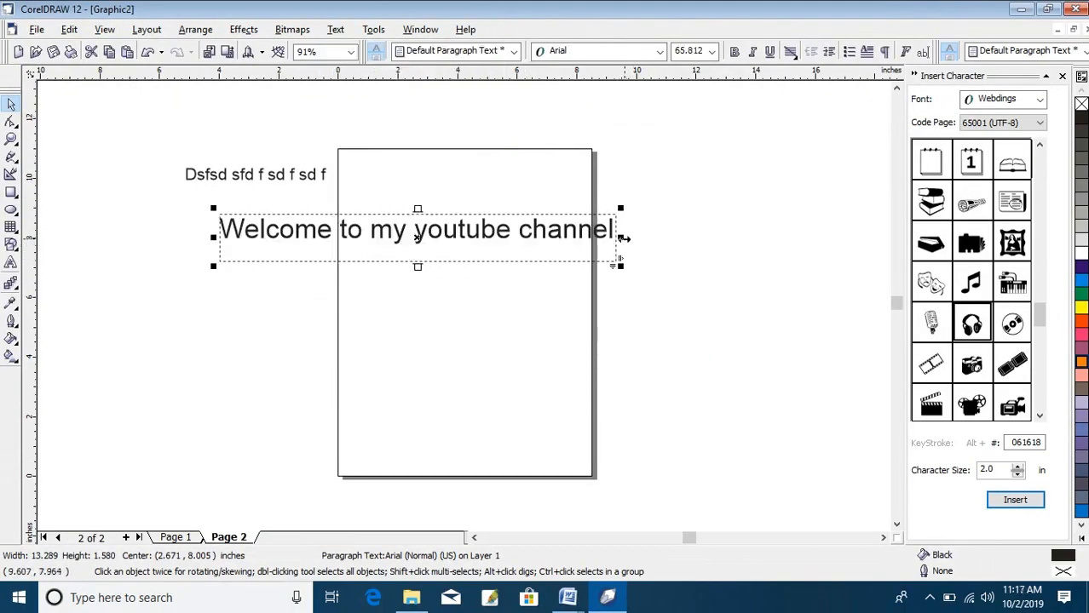
- Widen the paragraph frame to about 18.8 inches and refit the welcome text to it
left_click_drag(623, 238, 784, 298)
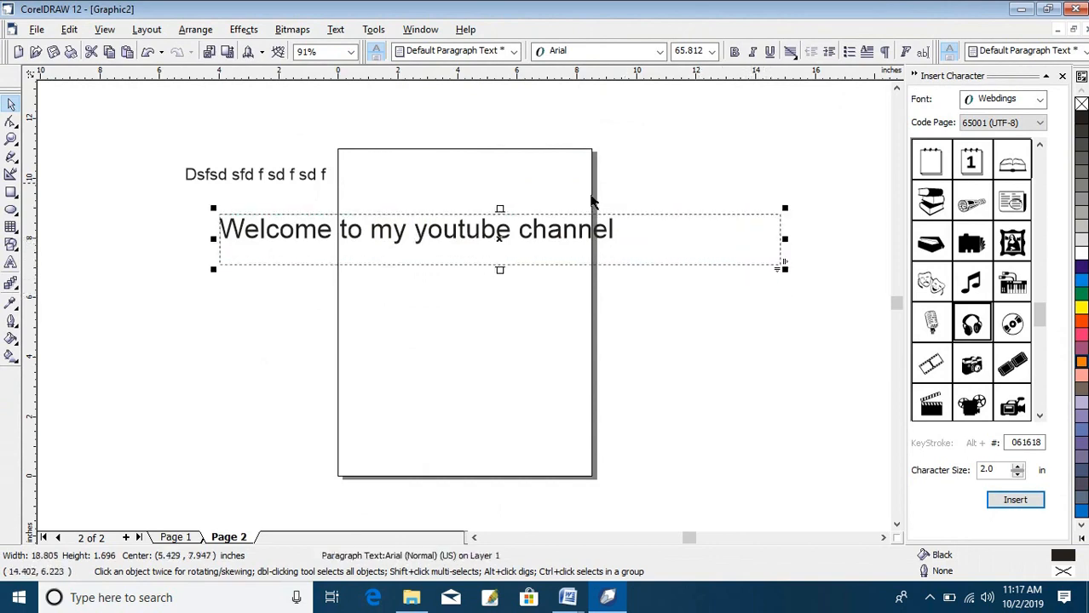
left_click(336, 29)
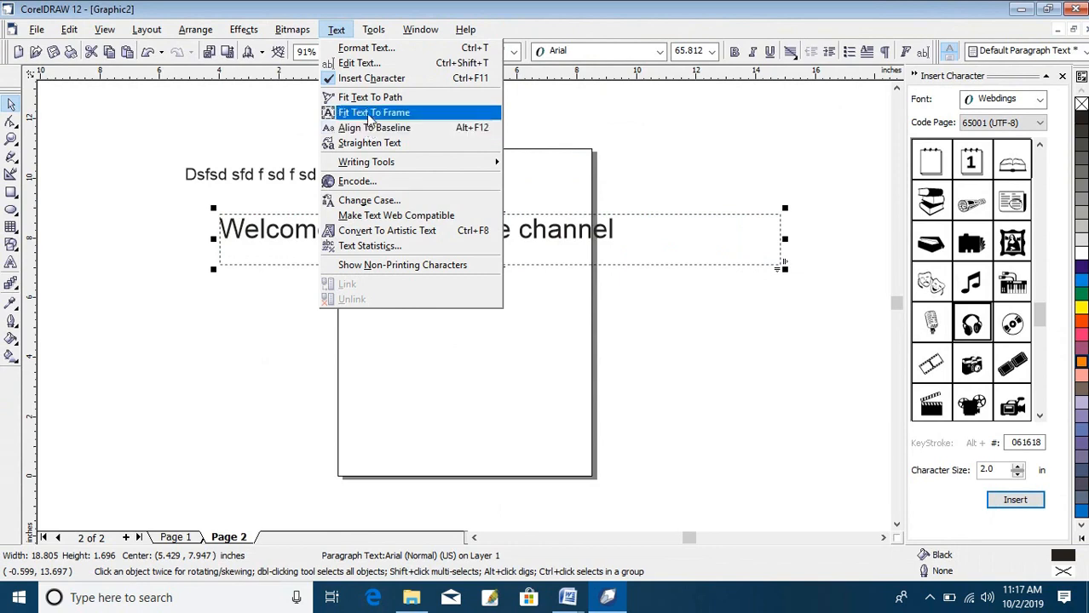
left_click(369, 114)
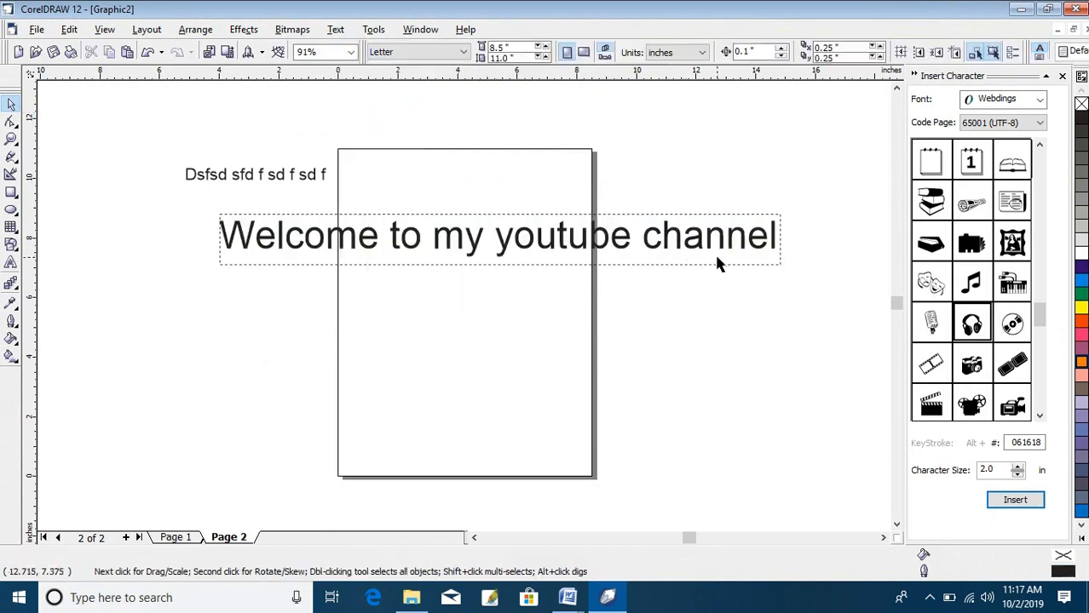
- Shrink the paragraph frame to about 6.1 by 0.5 inches and refit the welcome text to it
left_click(781, 266)
left_click_drag(781, 267, 402, 242)
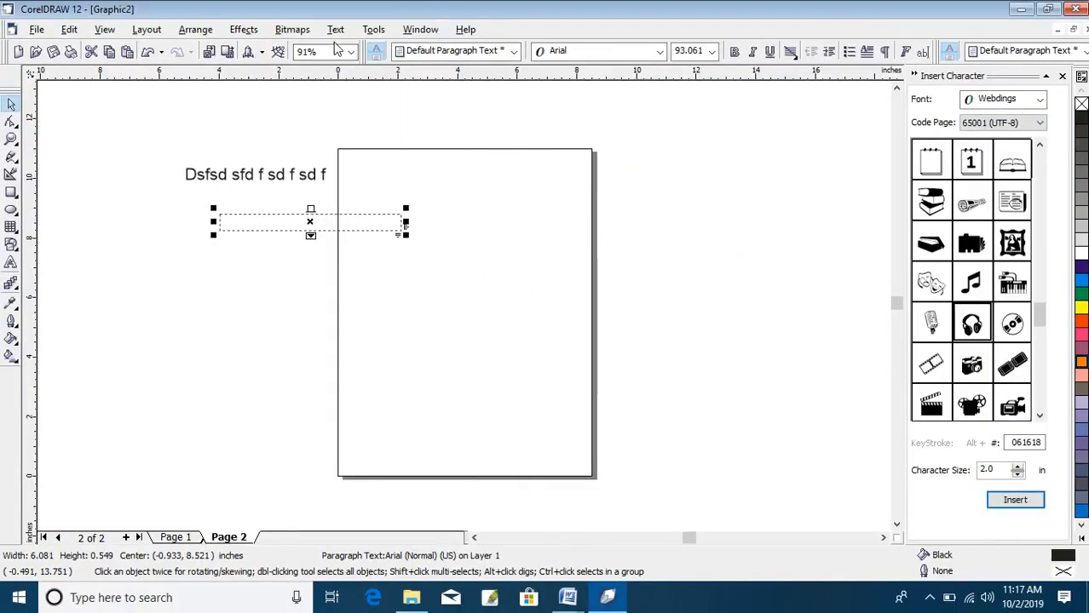
left_click(336, 29)
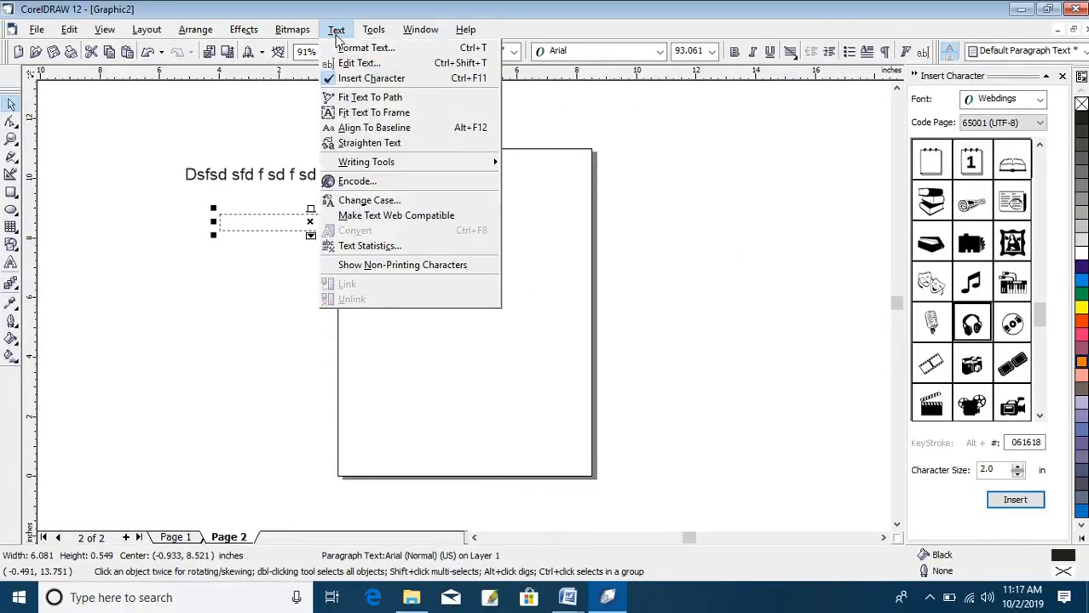
left_click(388, 115)
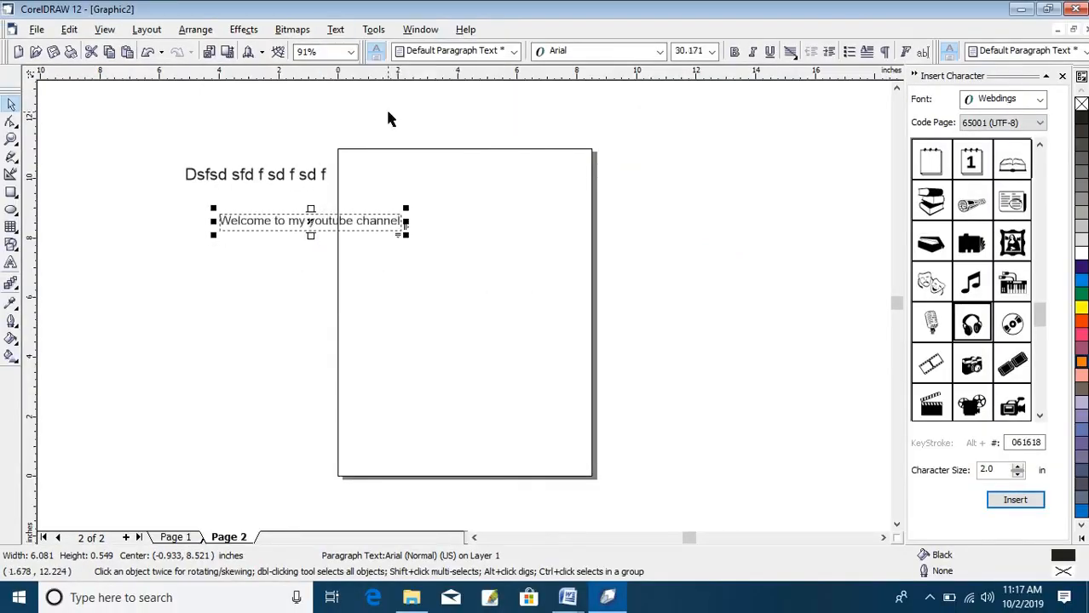
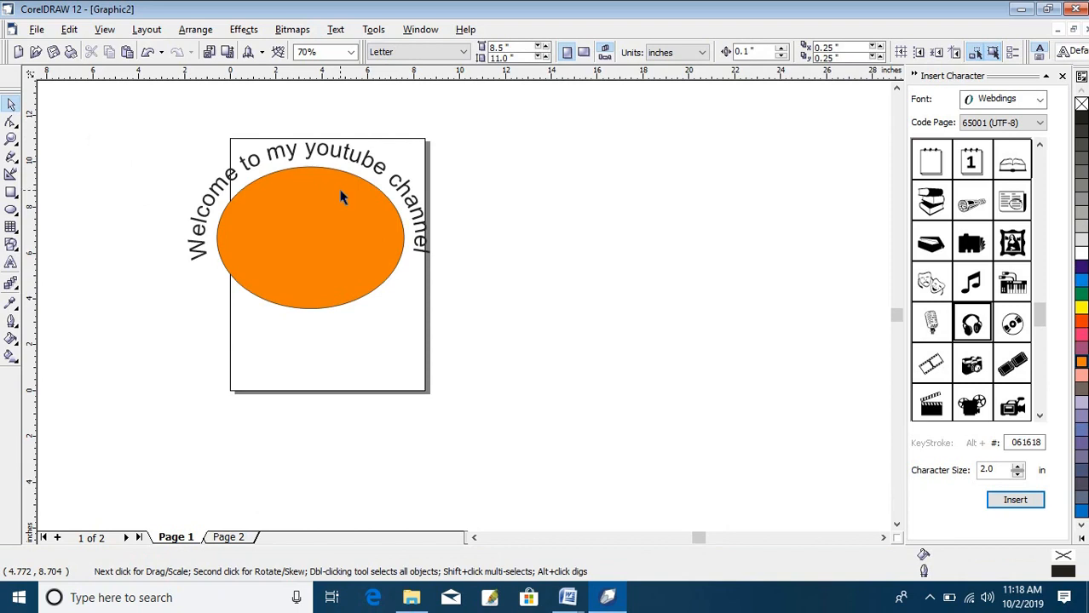
- Paste "Welcome to my youtube channel" as a new artistic text line below the orange ellipse on page 1
left_click(11, 263)
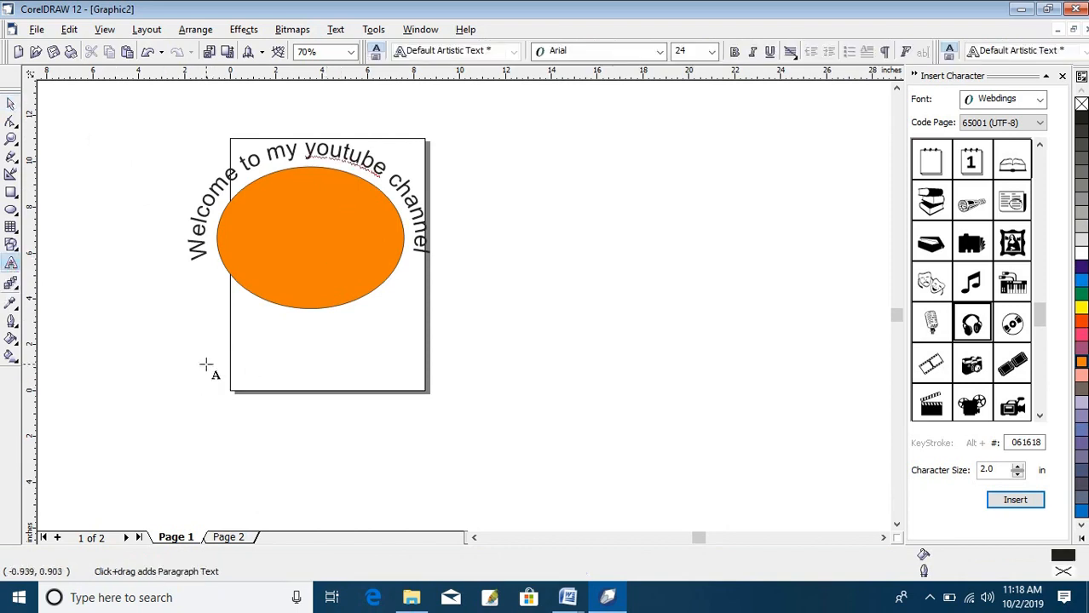
scroll(322, 373, "up", 1)
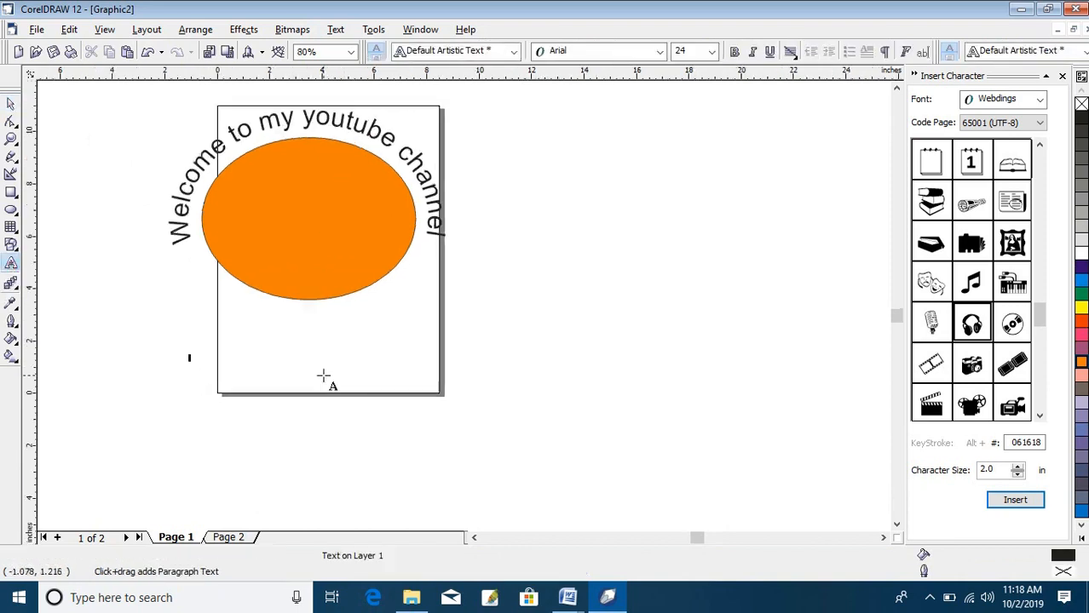
key("ctrl+v")
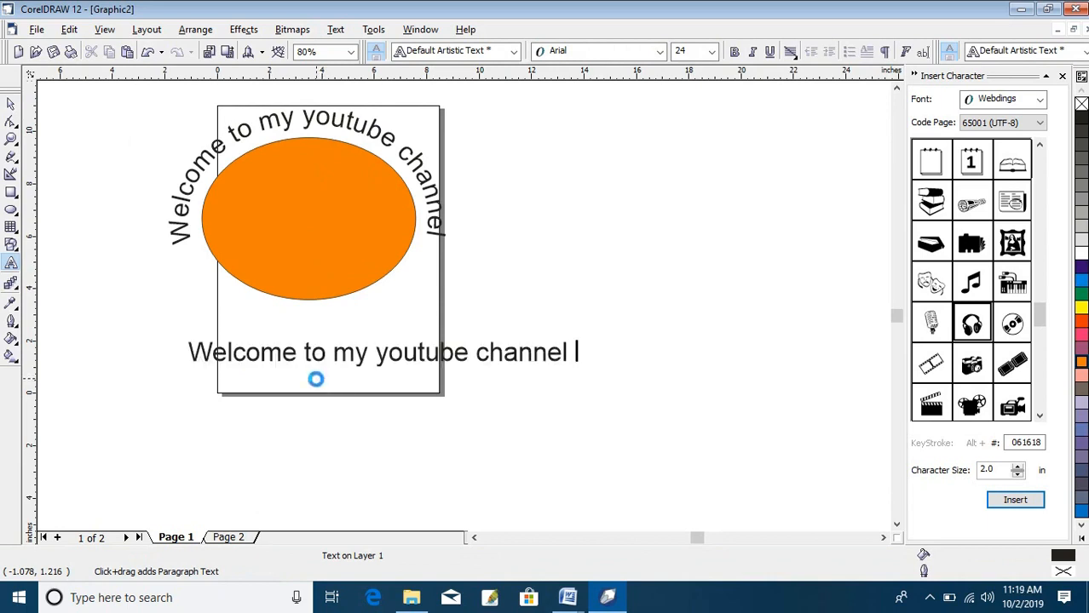
left_click(11, 103)
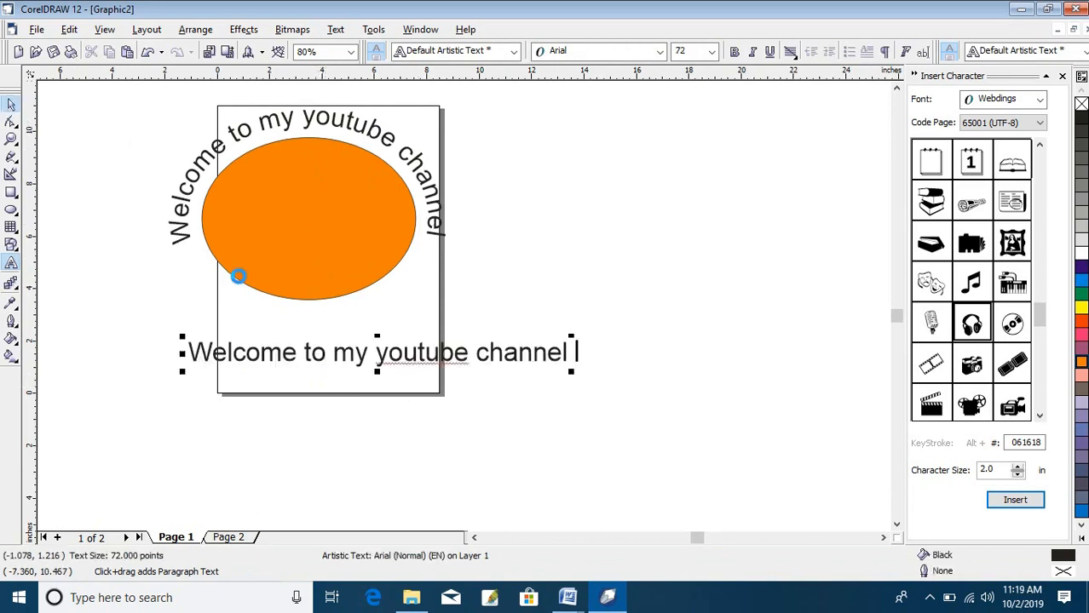
- Try Straighten Text on the horizontal welcome line below the orange ellipse and delete that line
left_click_drag(509, 358, 555, 364)
left_click(335, 29)
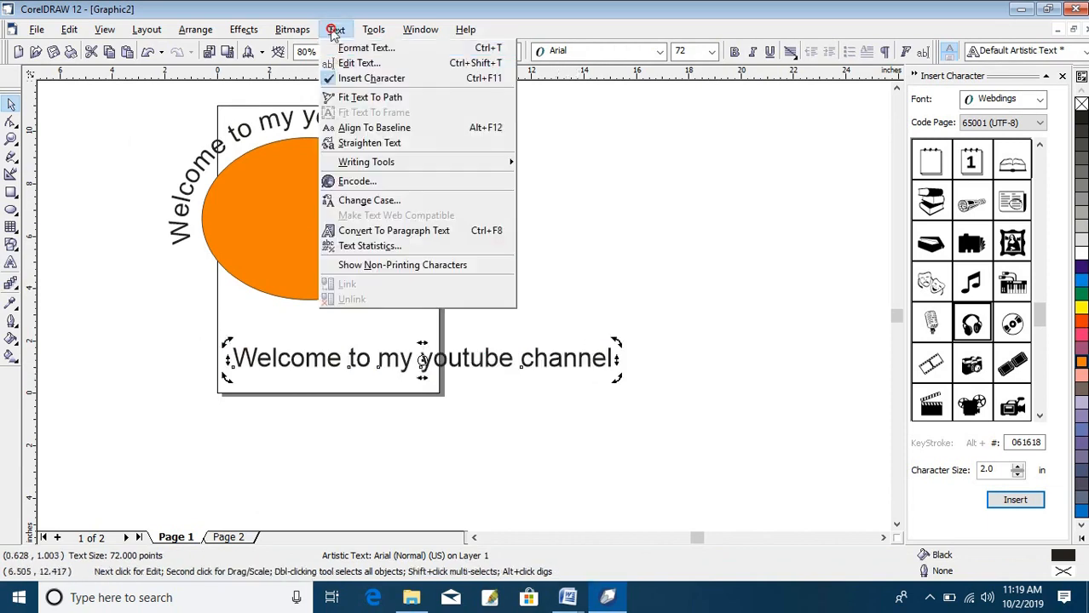
left_click(375, 145)
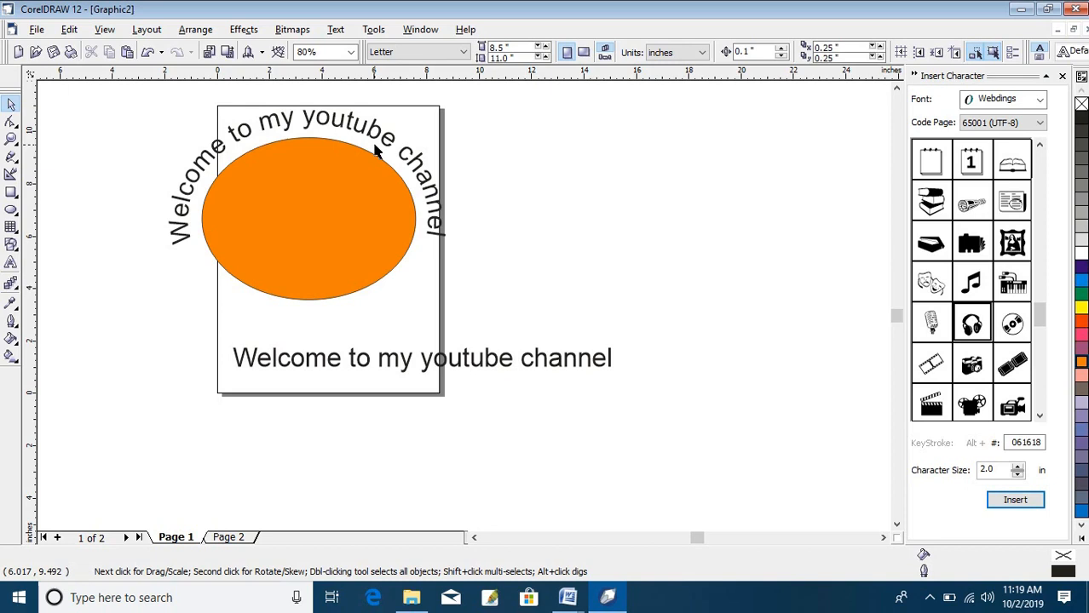
left_click(405, 365)
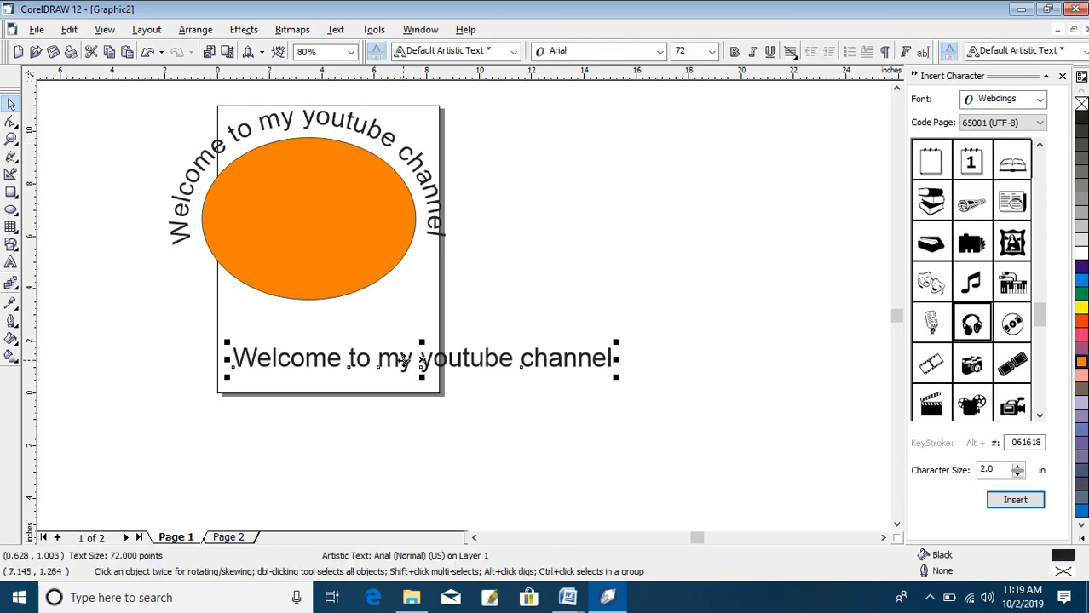
key("Delete")
- Move the orange ellipse with its curved welcome text down to the right, partly off the page
left_click(329, 280)
left_click(311, 212)
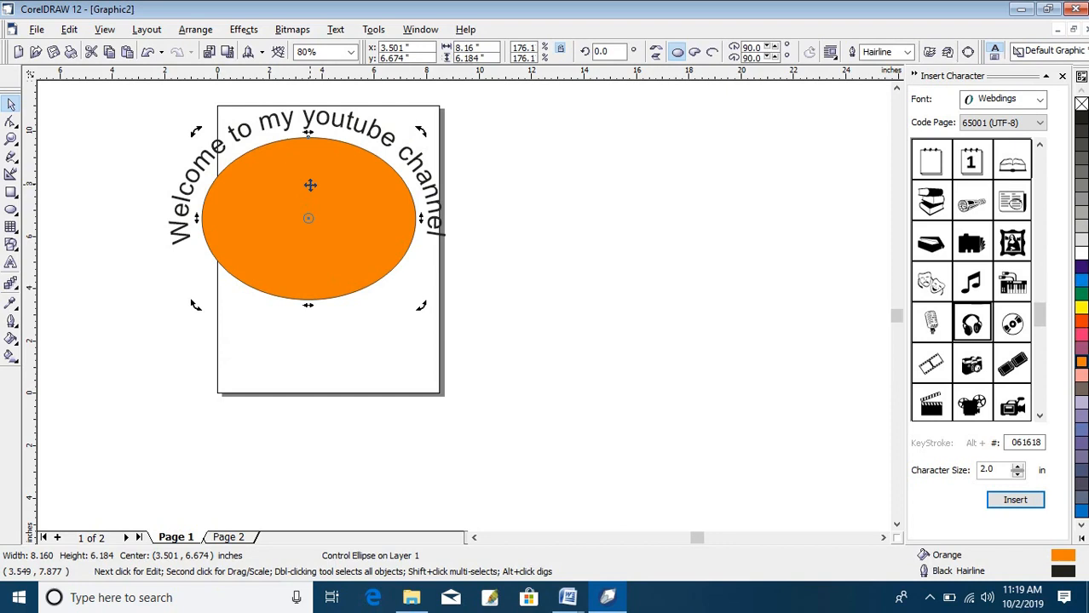
left_click_drag(324, 197, 482, 322)
key("Tab")
scroll(483, 322, "up", 1)
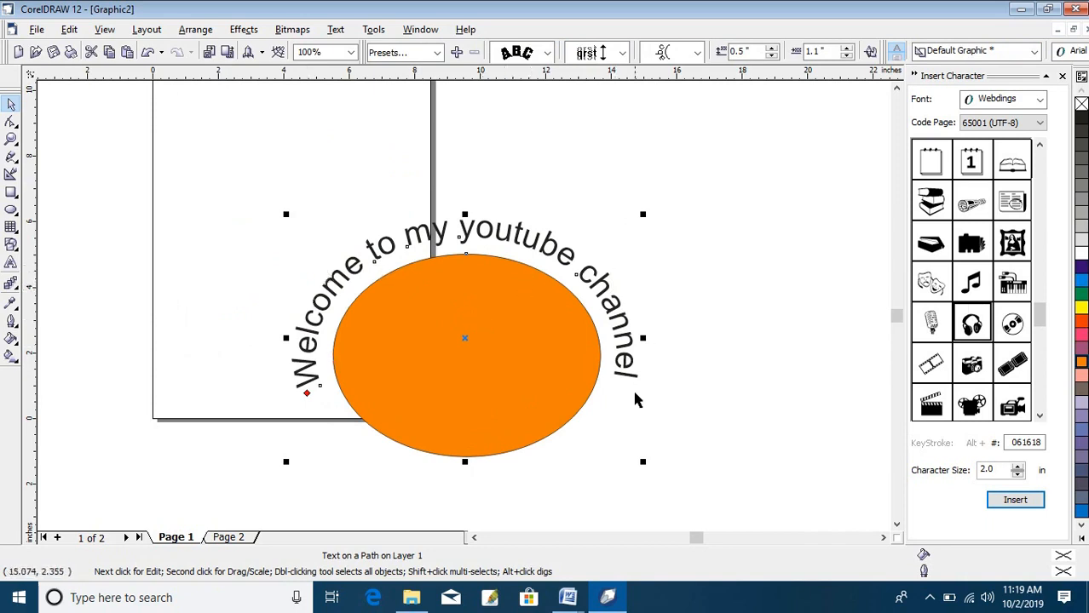
left_click(722, 288)
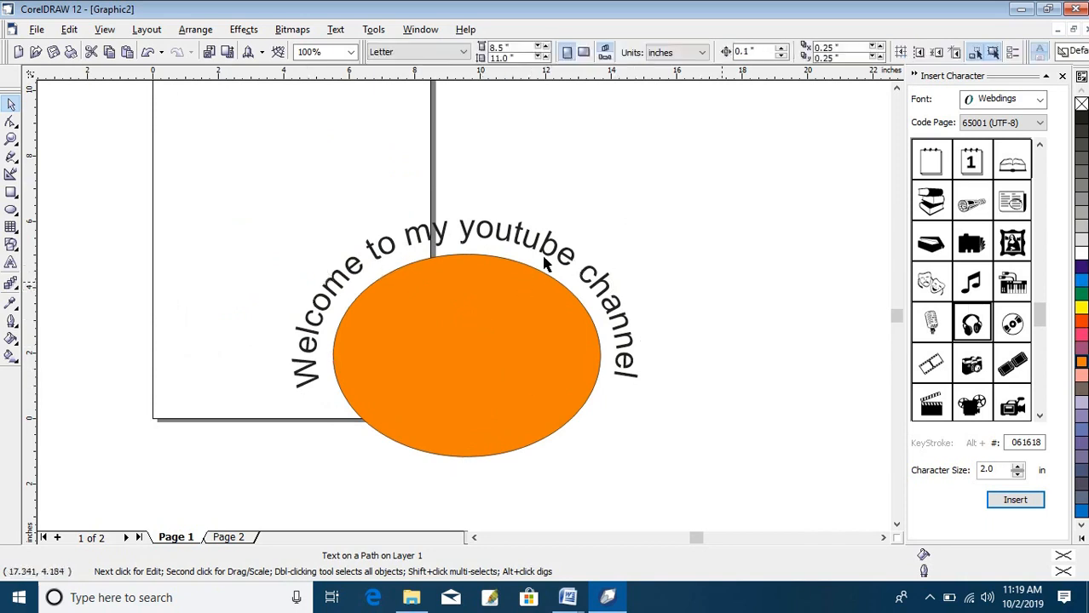
- Close the Insert Character docker and move the ellipse with its curved text into the blank area right of the page
left_click(1061, 76)
left_click(423, 331)
left_click_drag(423, 330, 490, 251)
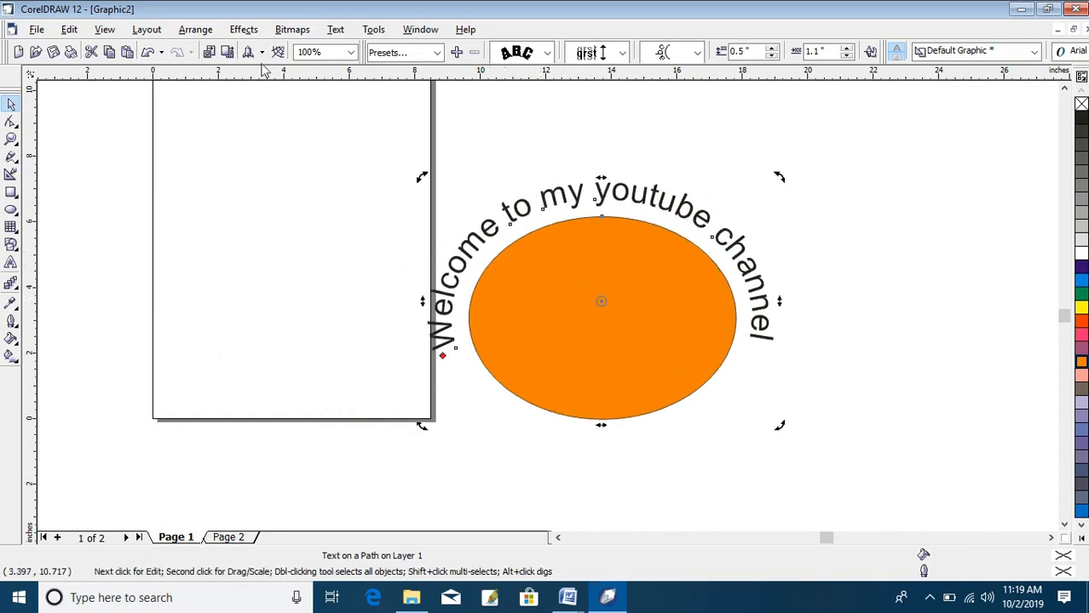
- Break the curved welcome text apart from the orange ellipse
left_click(202, 31)
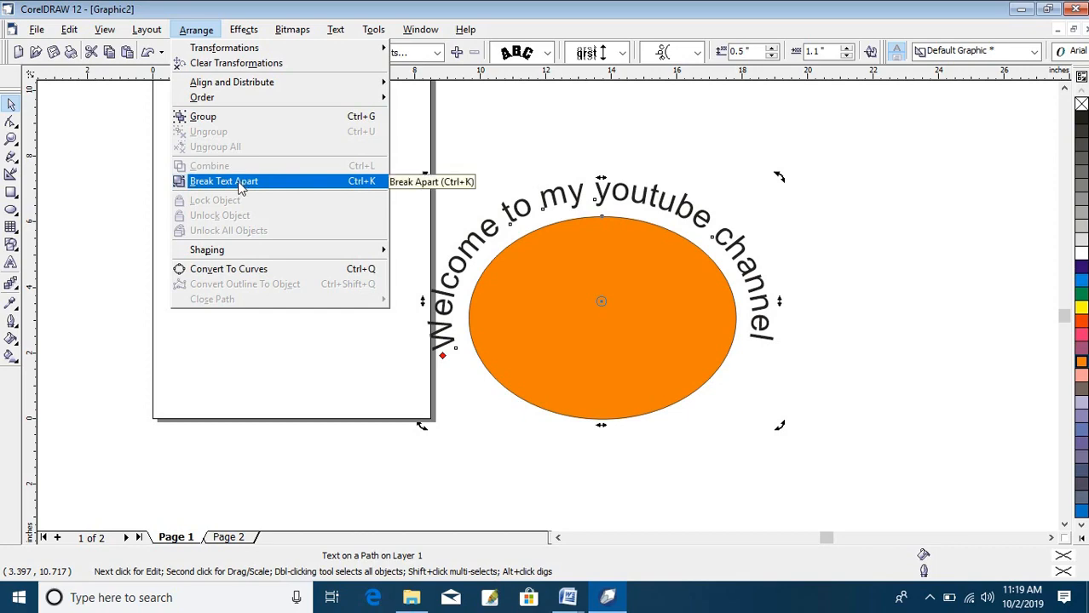
mouse_move(198, 83)
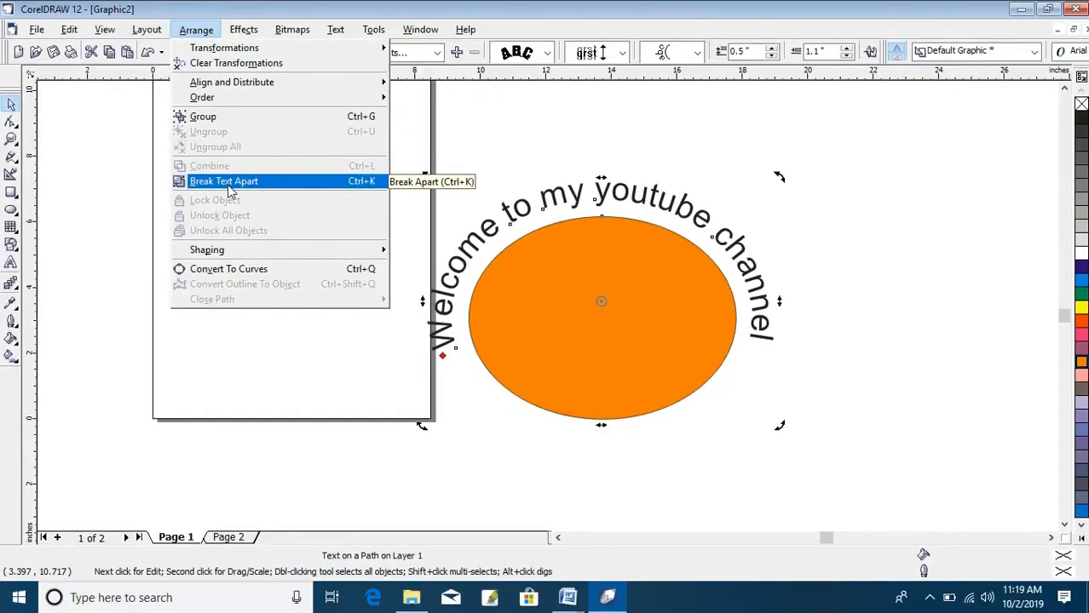
left_click(453, 365)
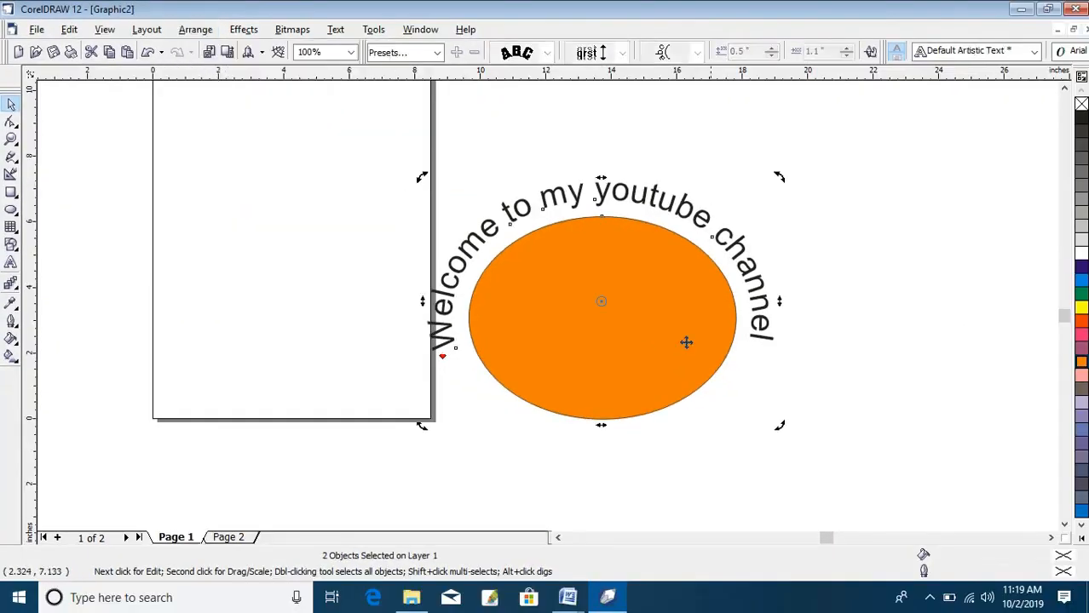
left_click(923, 274)
- Pull the orange ellipse away from the curved text onto the page and delete it
left_click(640, 324)
left_click_drag(638, 316, 247, 324)
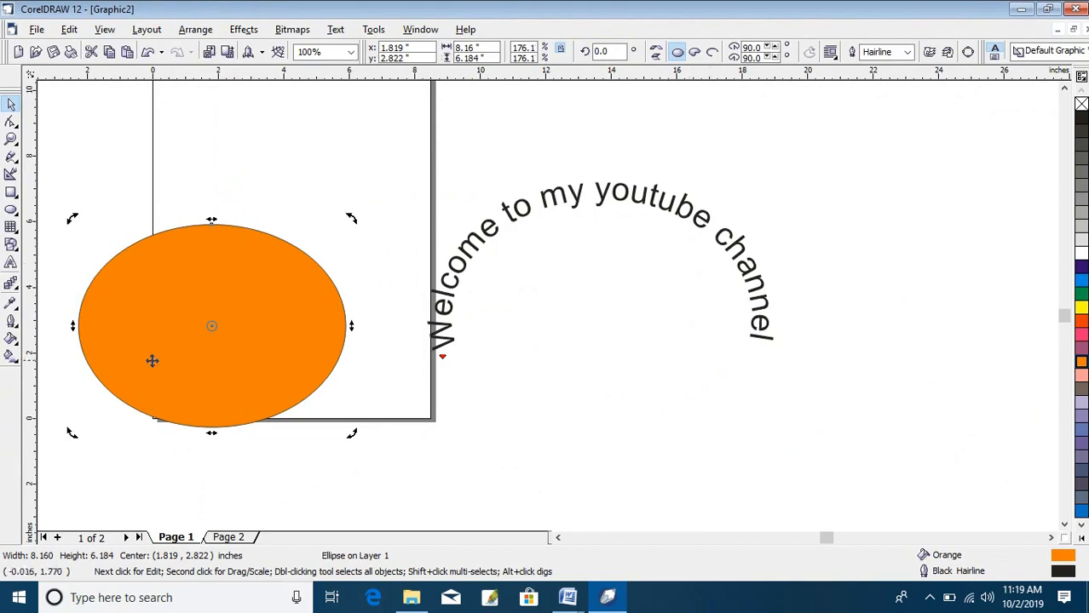
left_click(213, 338)
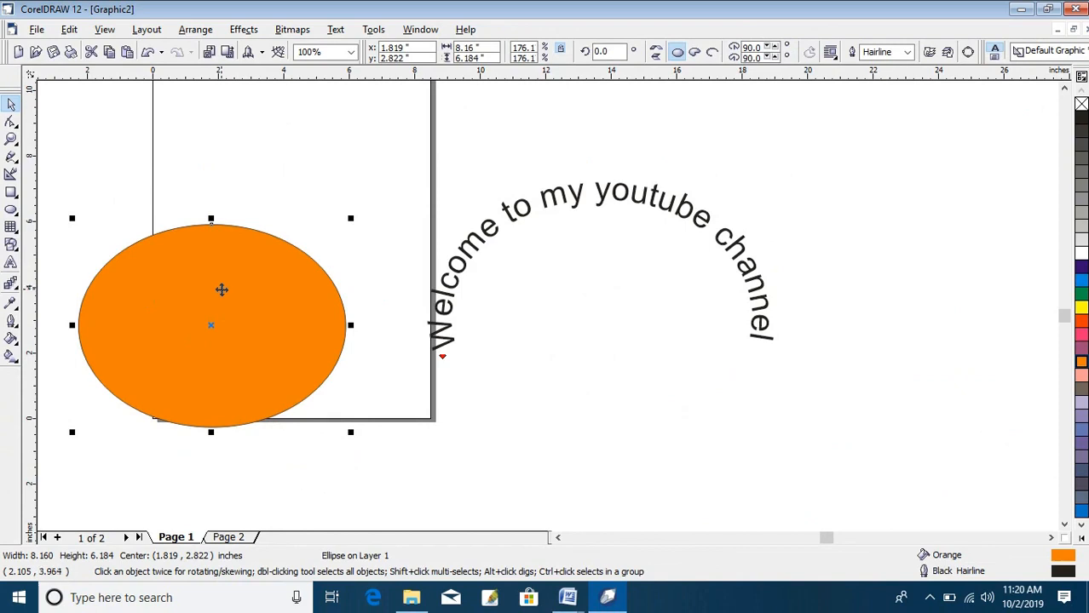
key("Delete")
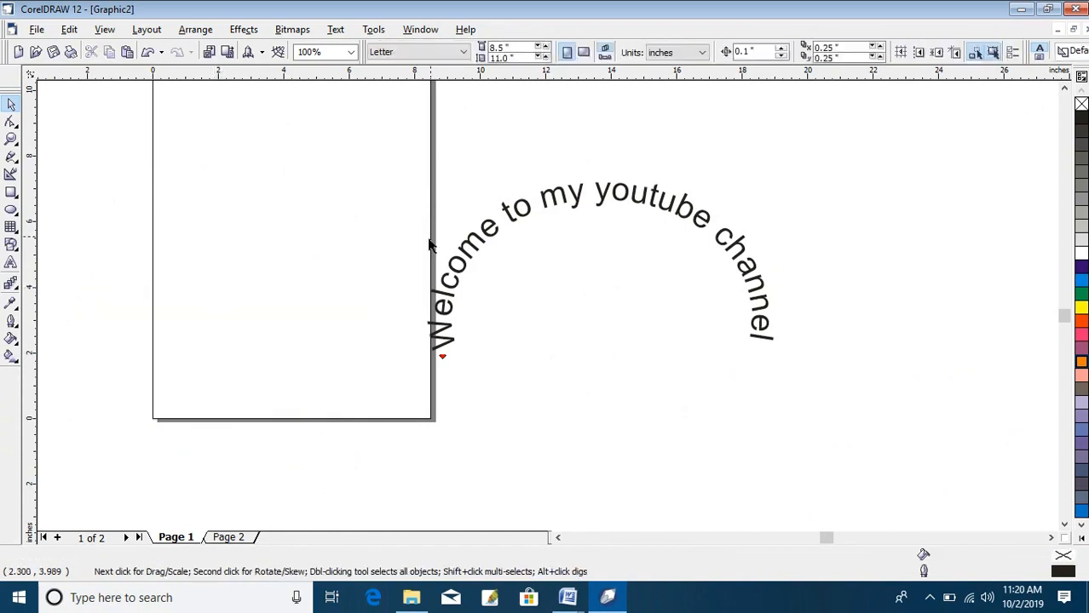
- Move the curved welcome text further right of the page and scale it down to about 61.7 points
left_click(539, 219)
double_click(551, 192)
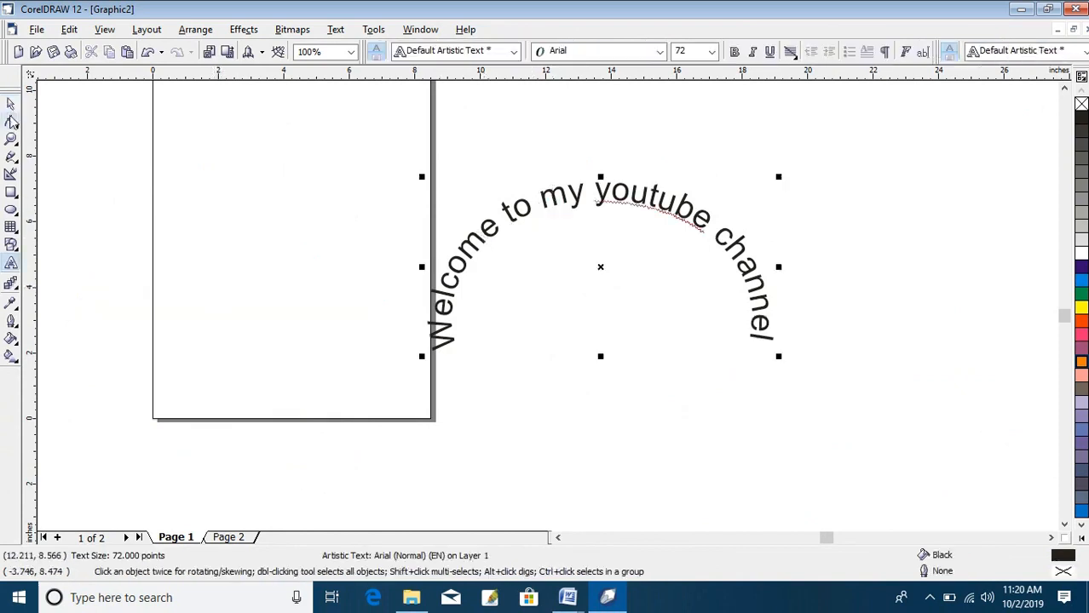
left_click_drag(563, 194, 621, 190)
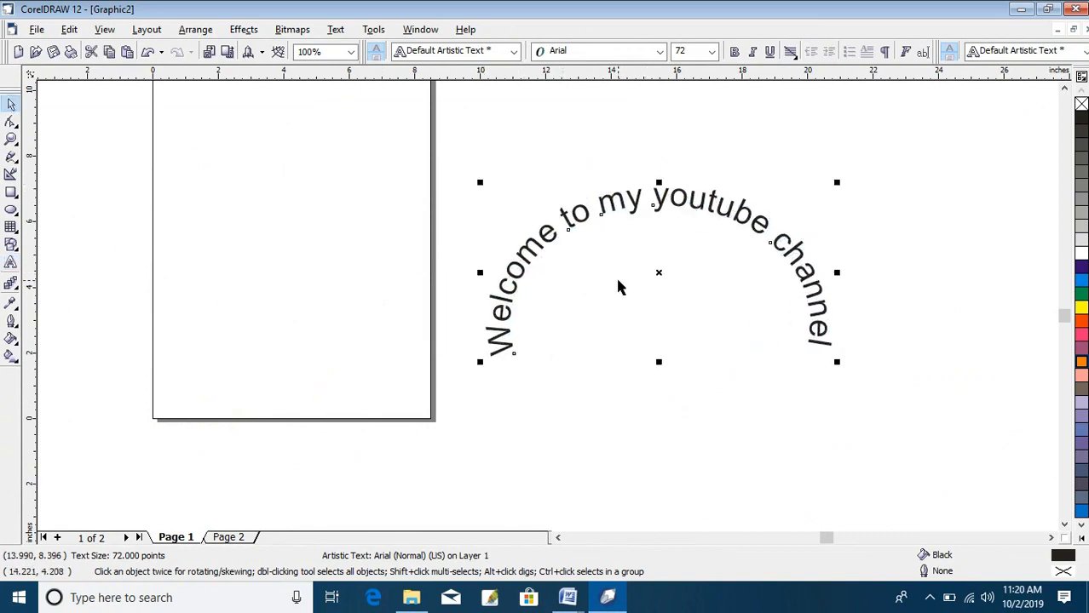
left_click_drag(484, 362, 529, 338)
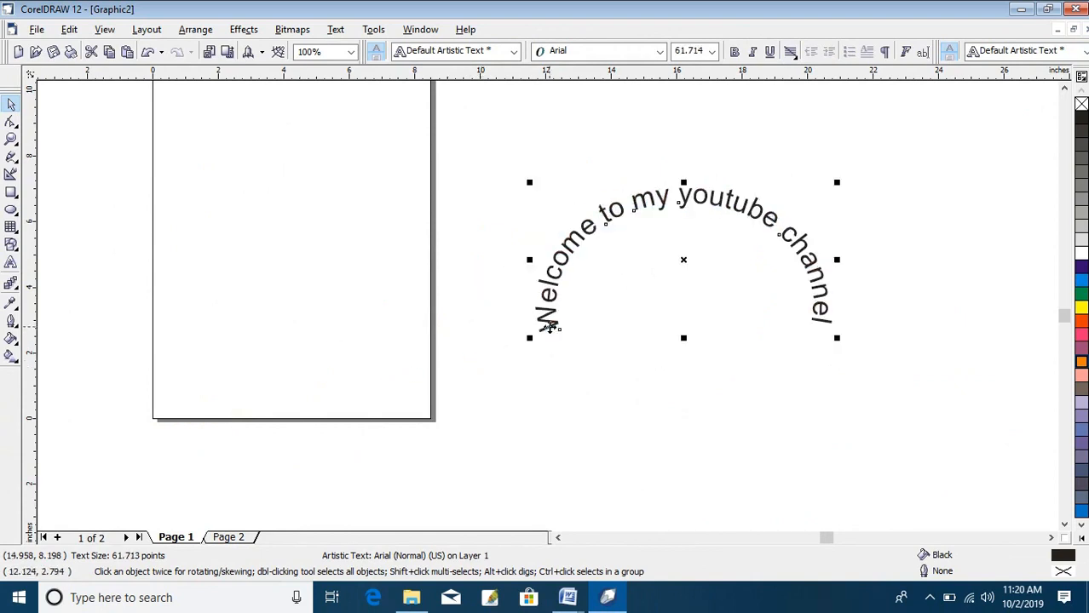
- Apply Straighten Text to the curved welcome text
left_click(336, 30)
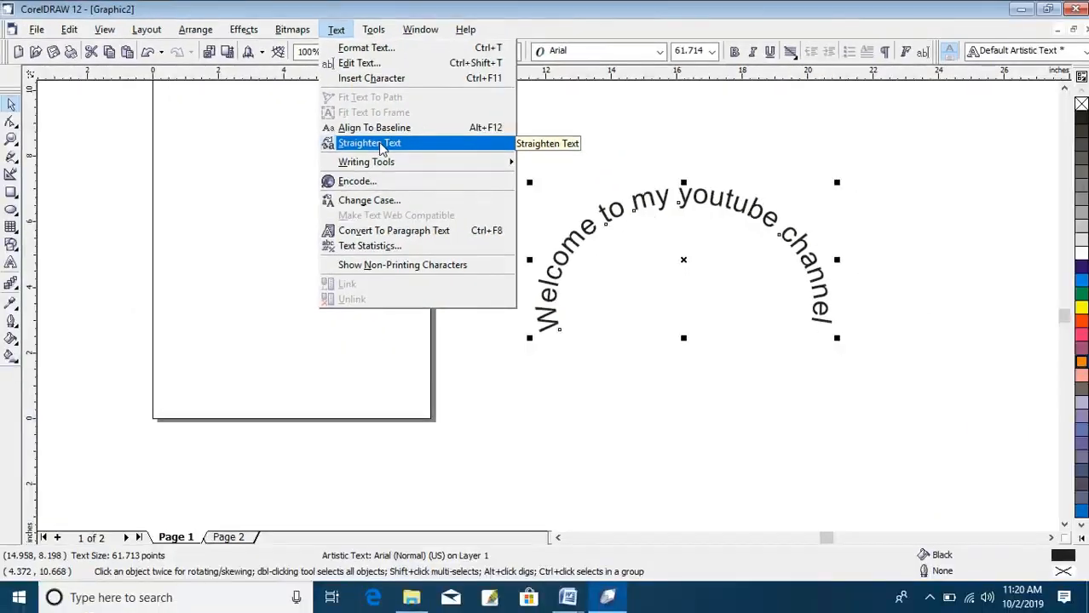
left_click(382, 145)
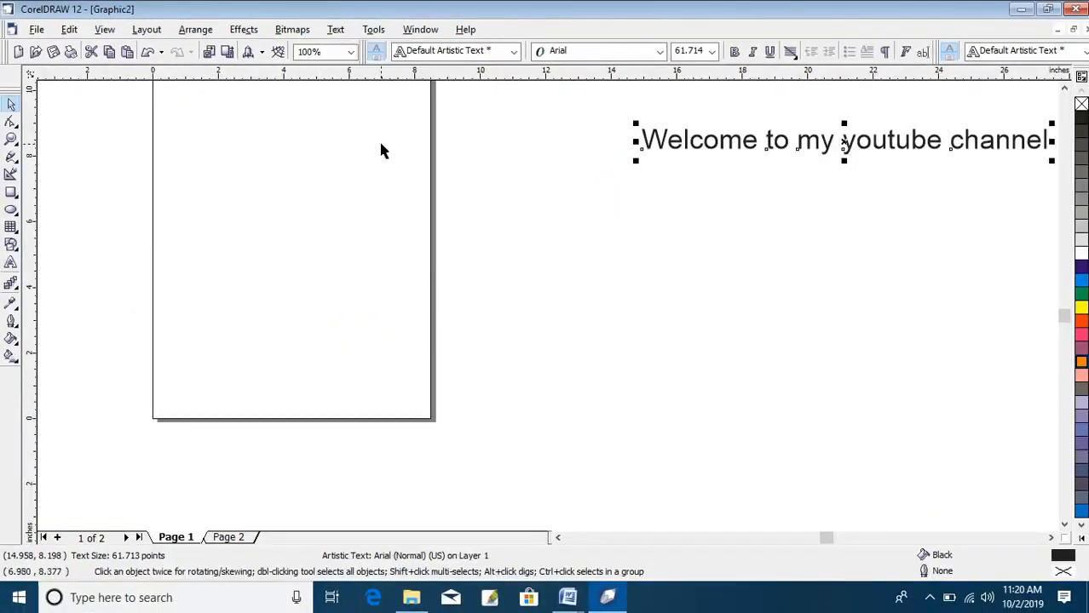
left_click(1052, 538)
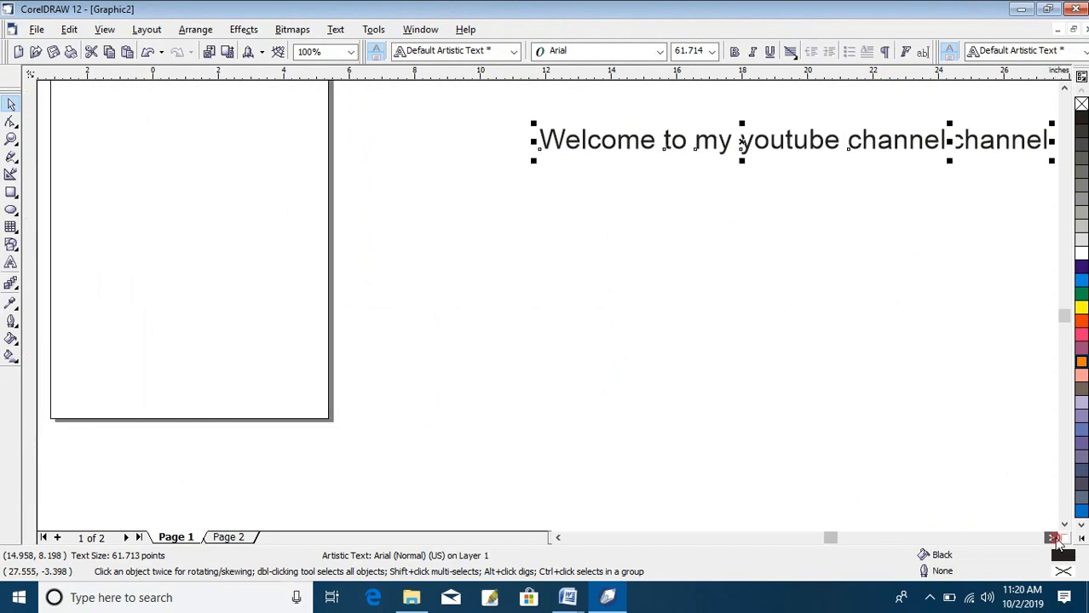
left_click(1054, 538)
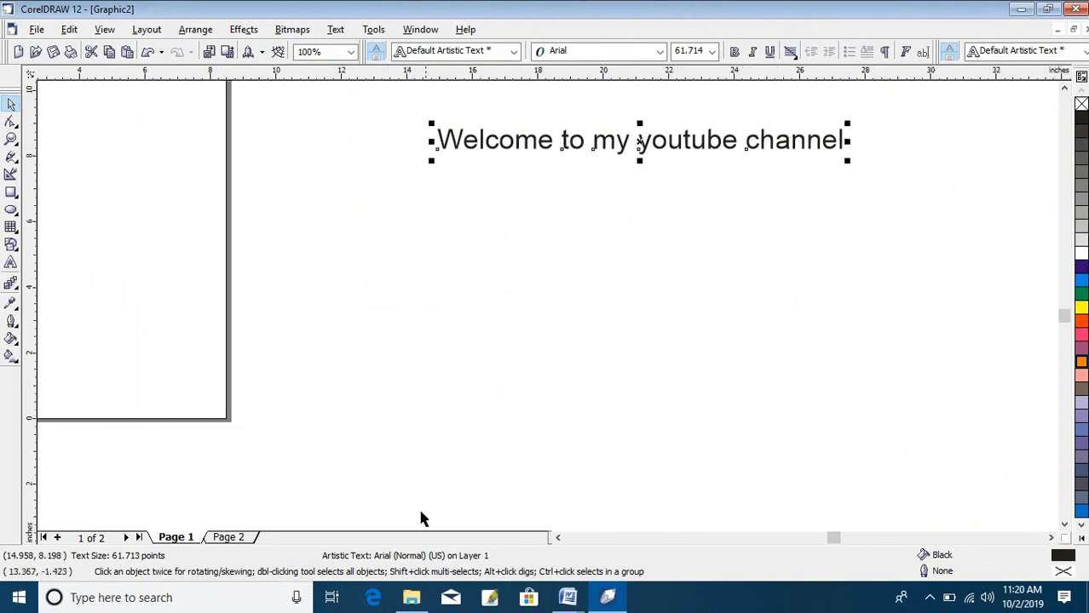
left_click(558, 538)
left_click(557, 538)
left_click(557, 538)
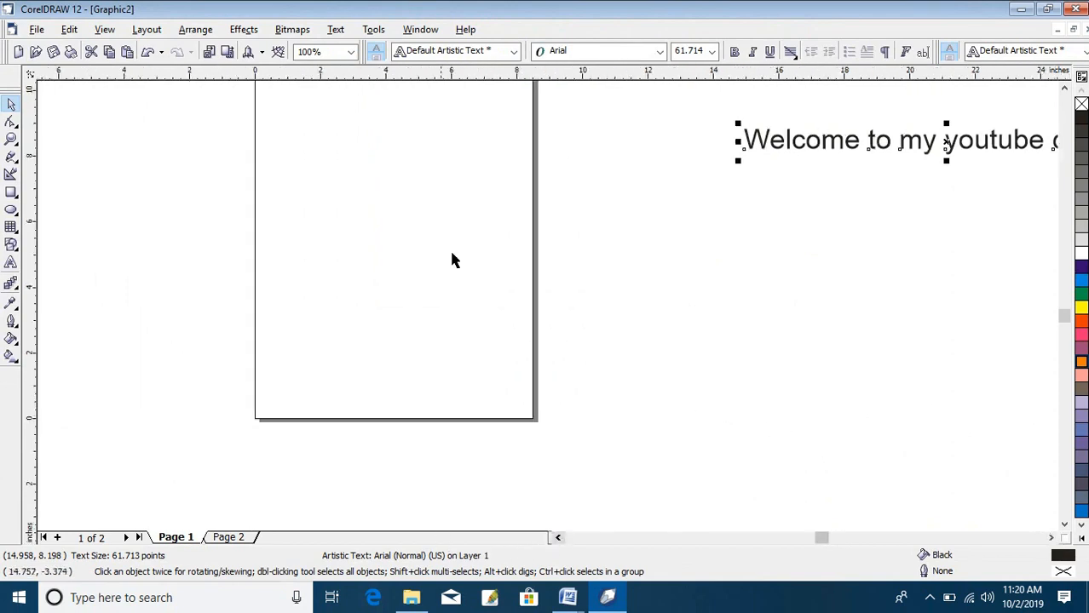
left_click(337, 29)
mouse_move(415, 169)
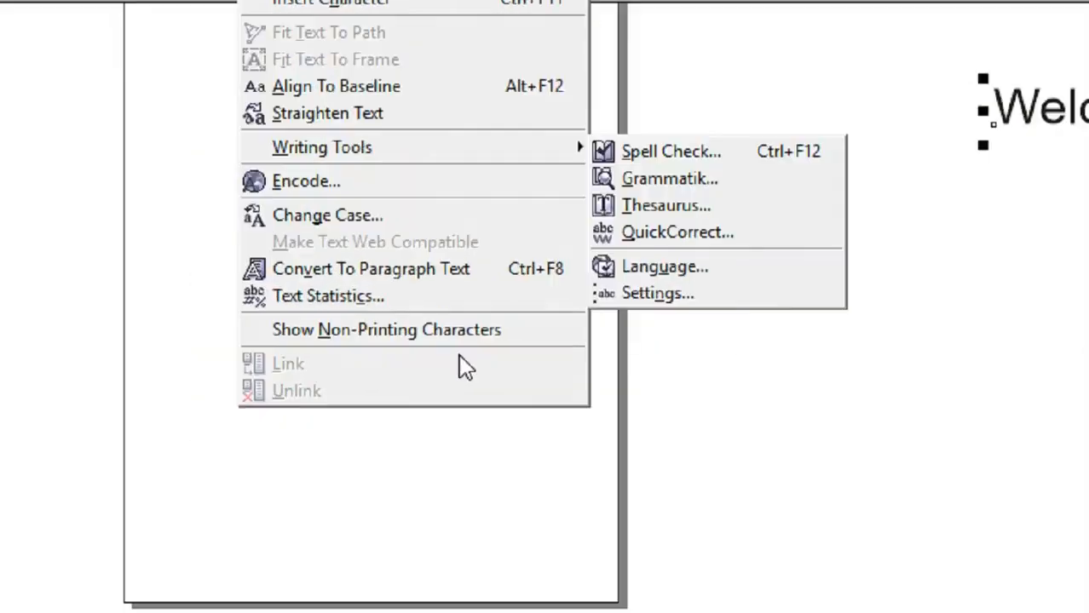
left_click(435, 320)
- Add the misspelled word "Campater" as 24-point Arial artistic text on page 1
left_click(32, 198)
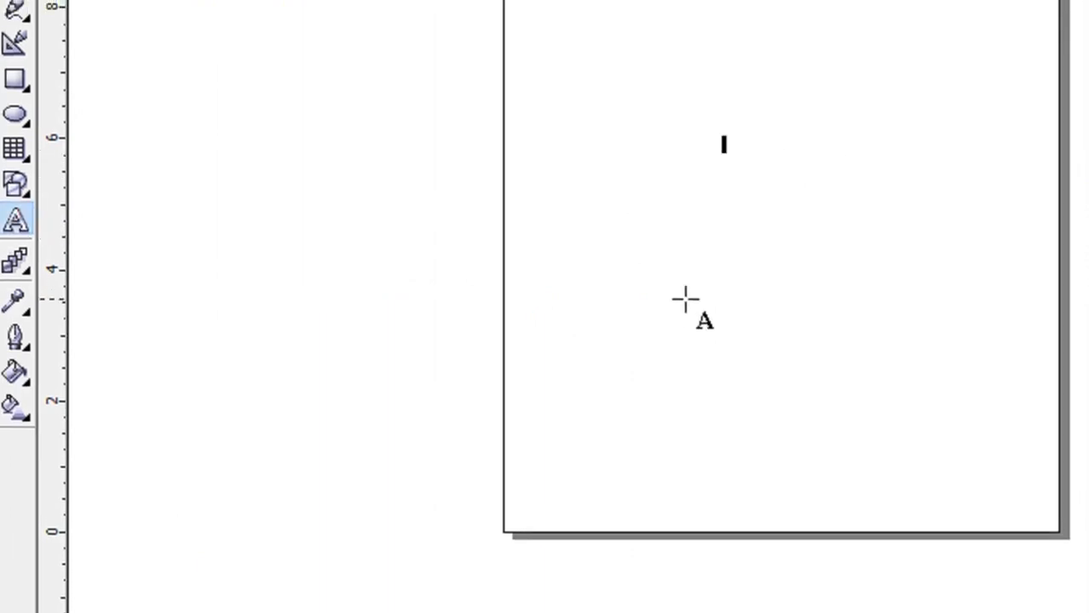
scroll(766, 311, "up", 2)
scroll(767, 305, "down", 1)
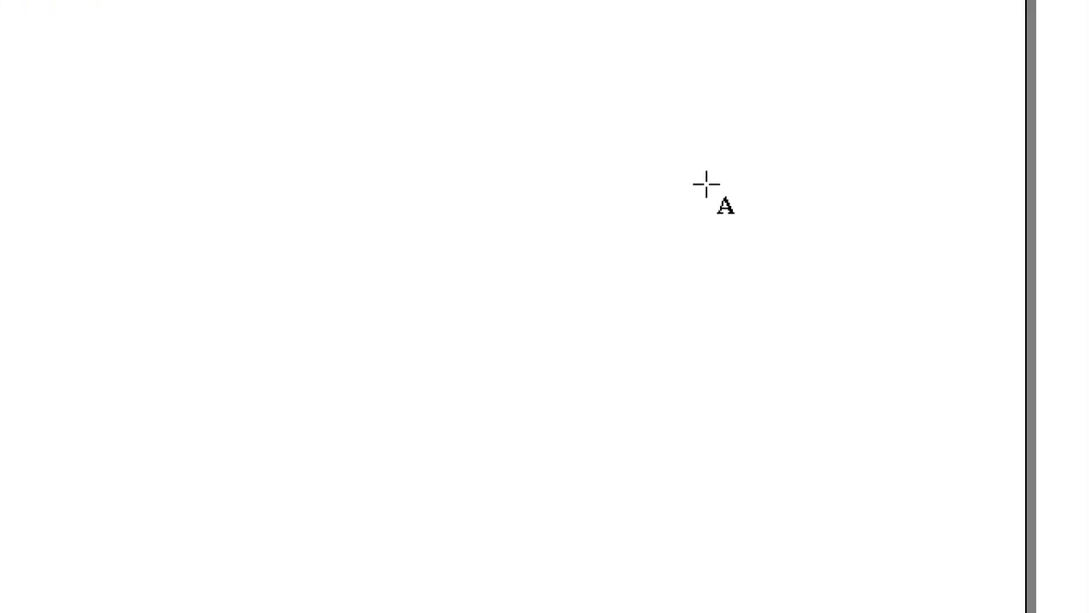
type("cal")
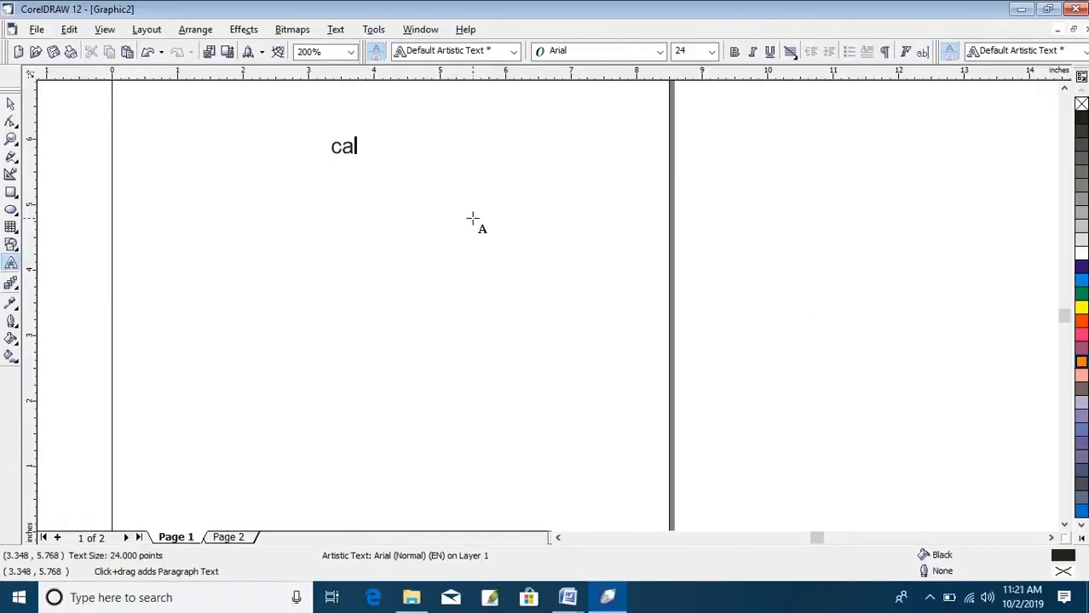
type("pater")
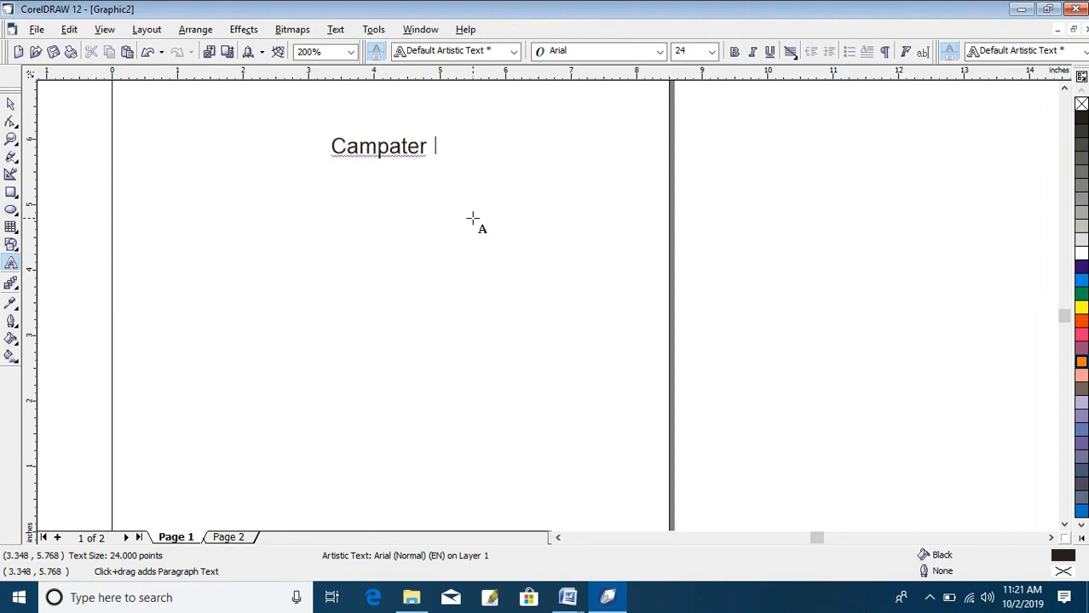
- View the spelling suggestions for "Campater" without choosing one
right_click(416, 148)
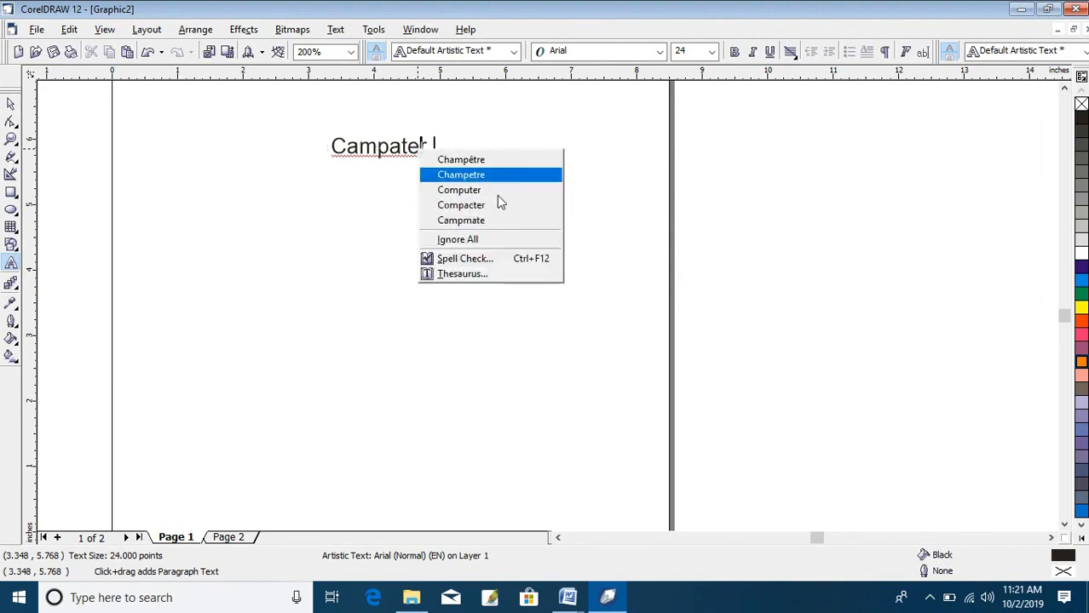
left_click(322, 215)
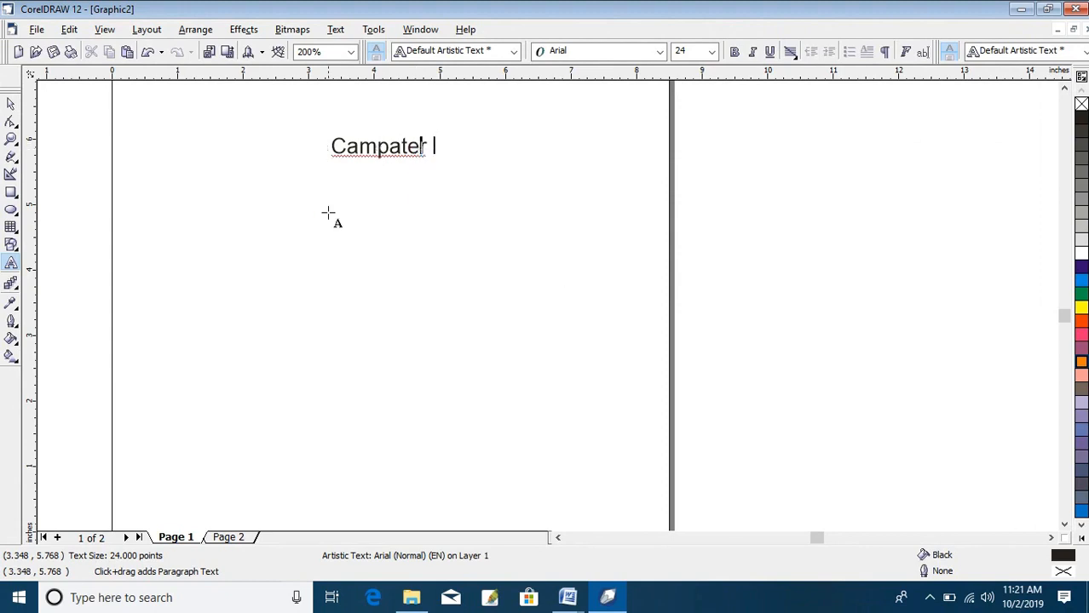
- Run Spell Check on the "Campater" text, replace it with the suggestion "Computer", and close the Writing Tools
left_click(10, 103)
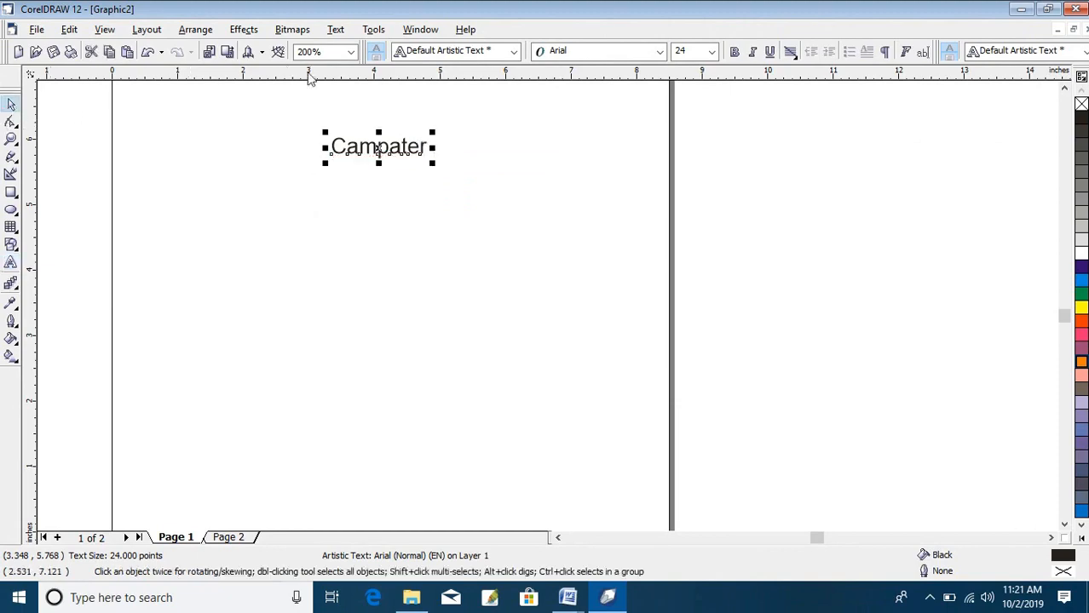
left_click(333, 30)
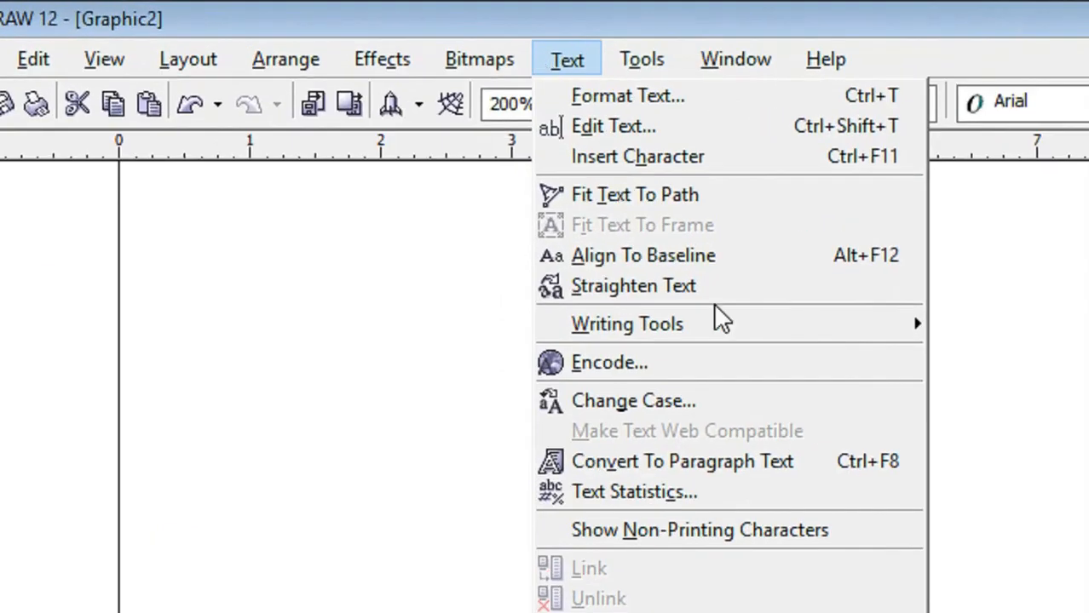
mouse_move(412, 166)
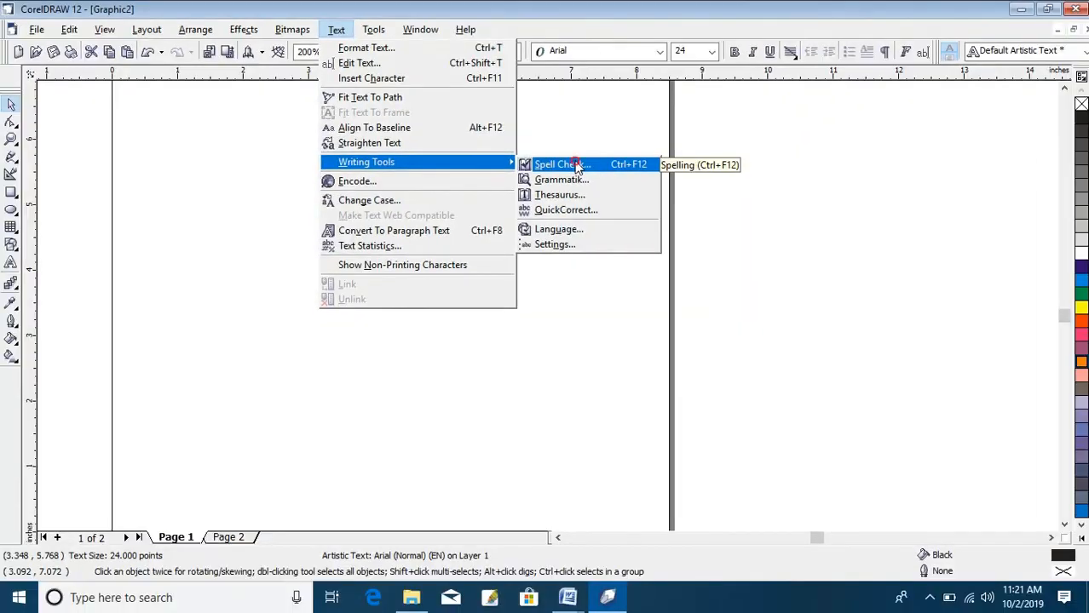
left_click(576, 167)
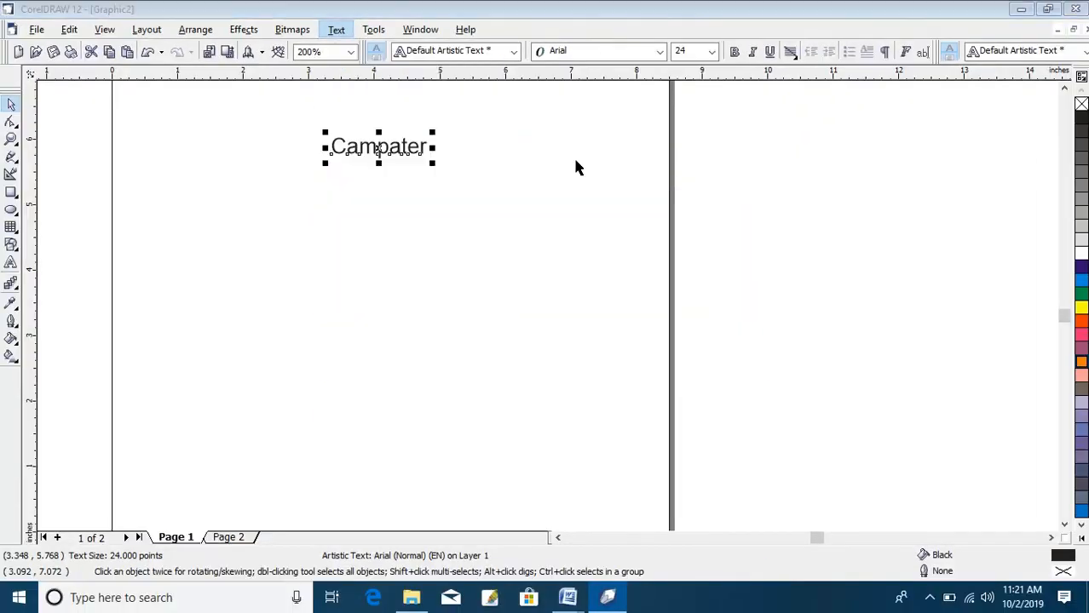
left_click_drag(536, 411, 694, 97)
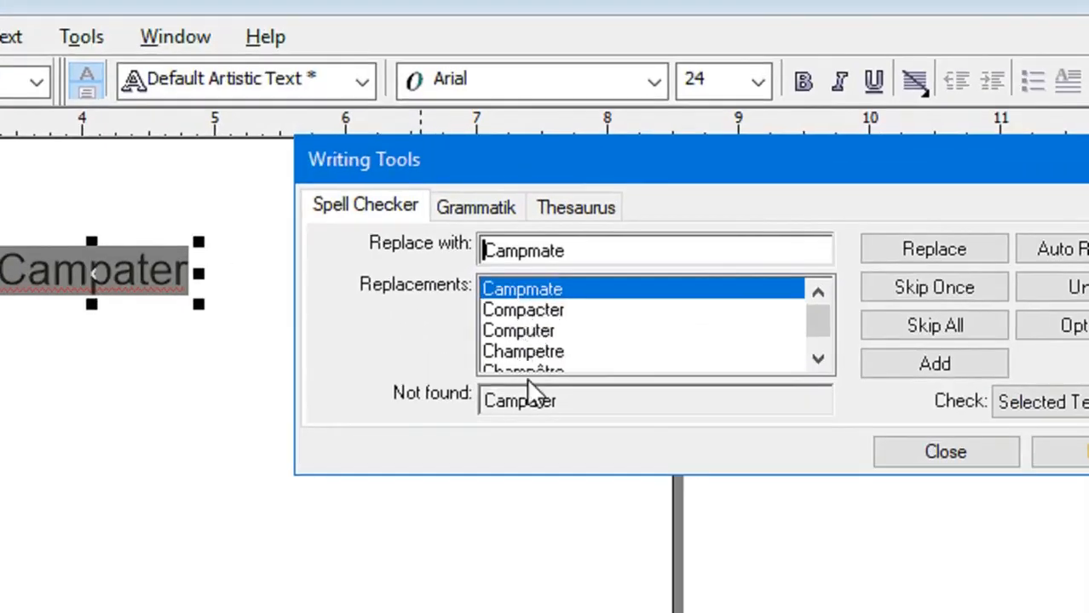
left_click(535, 315)
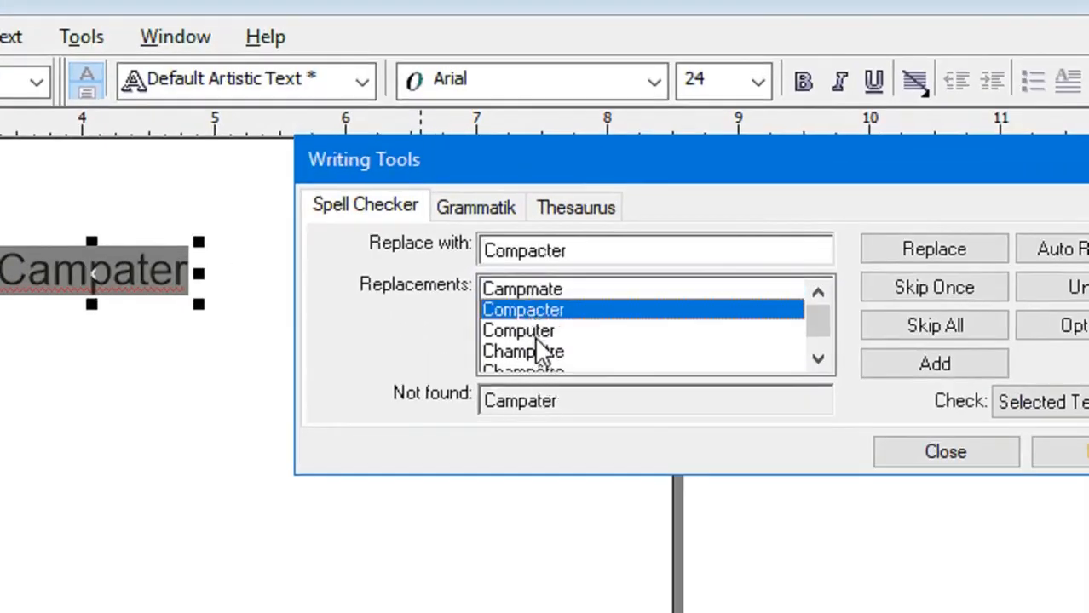
left_click(532, 336)
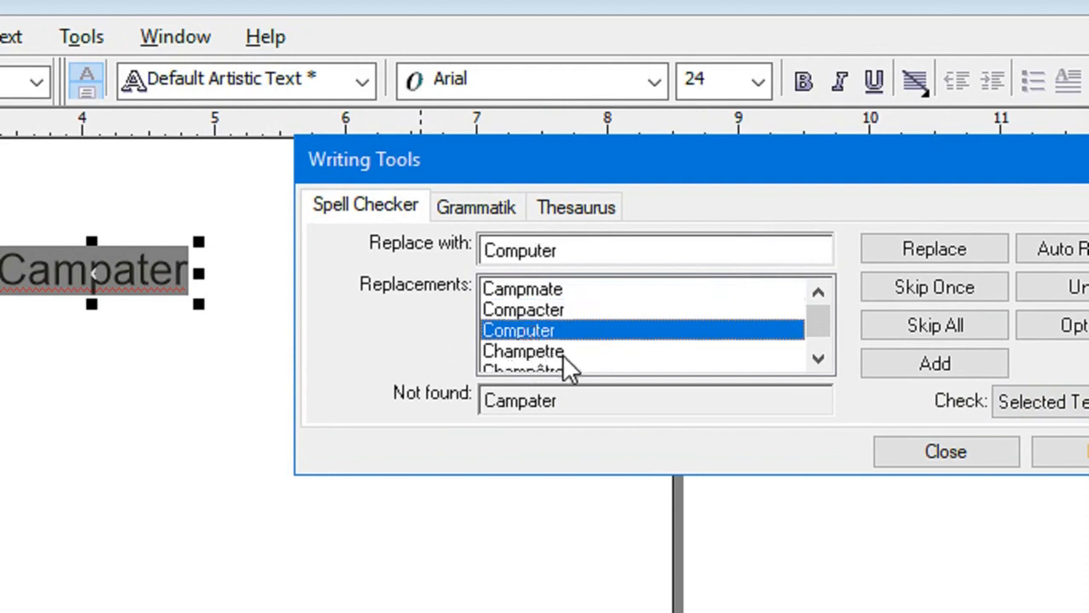
mouse_move(816, 335)
left_mouse_down()
mouse_move(821, 364)
mouse_move(816, 316)
left_mouse_up()
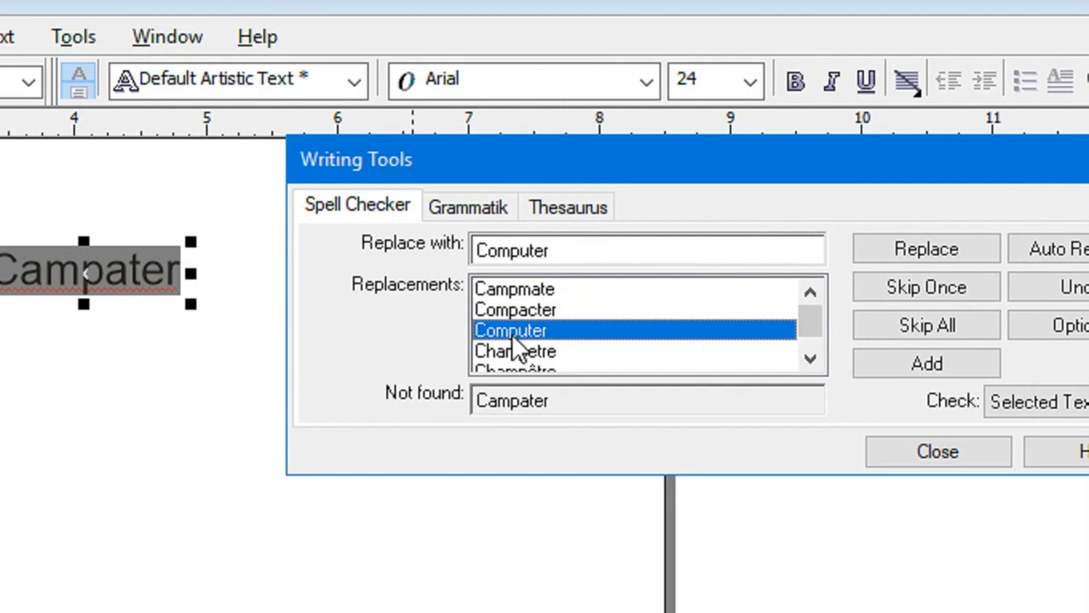
double_click(510, 333)
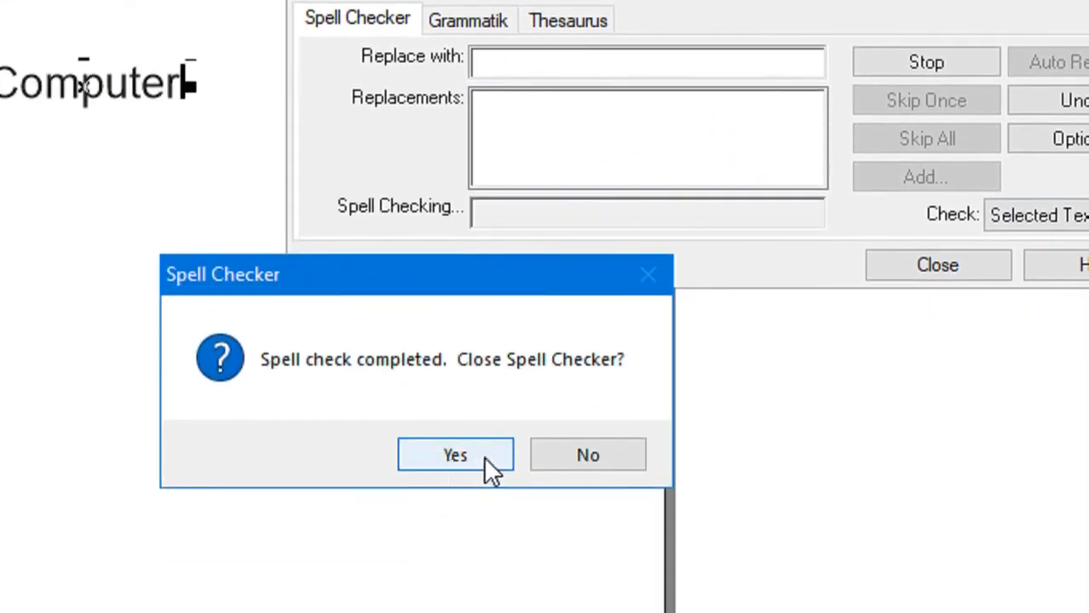
left_click(607, 458)
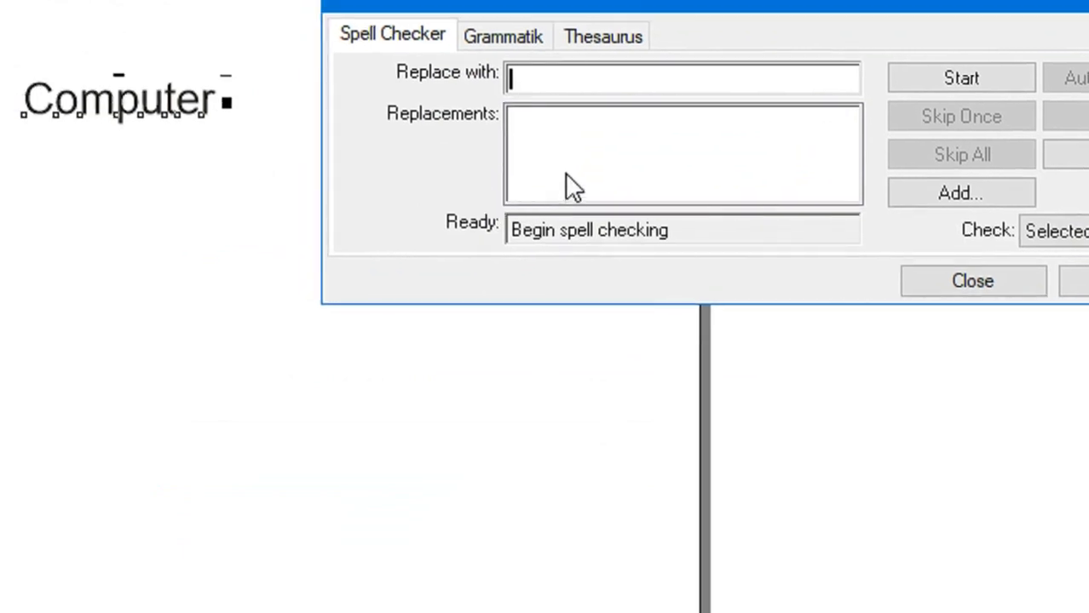
left_click(973, 281)
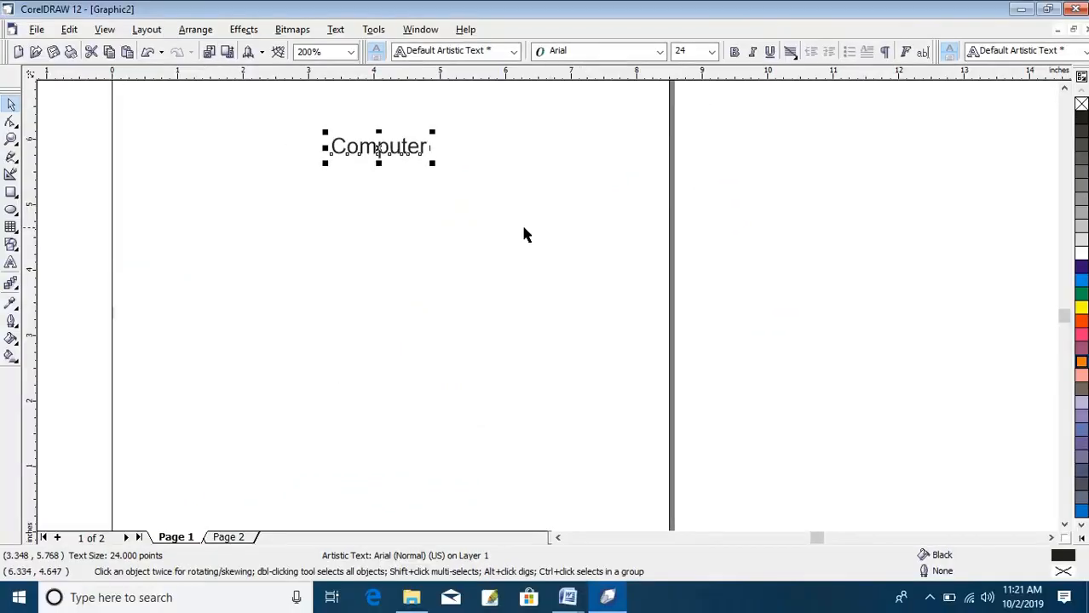
- Undo the spelling correction and replace the restored "Campater" with "Computer" through a second spell check, closing the checker
left_click(405, 230)
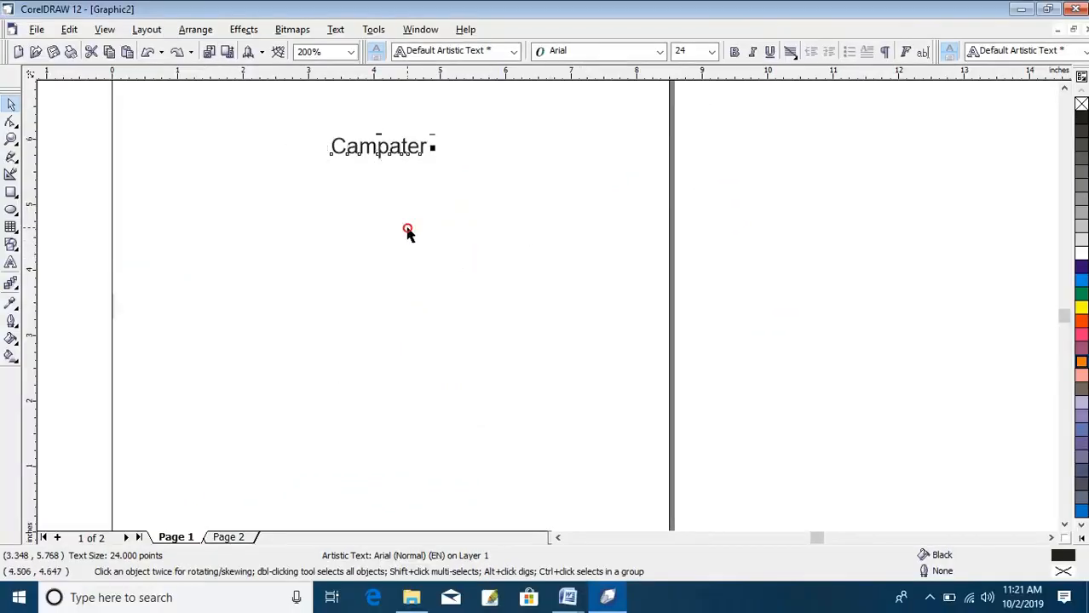
left_click(385, 155)
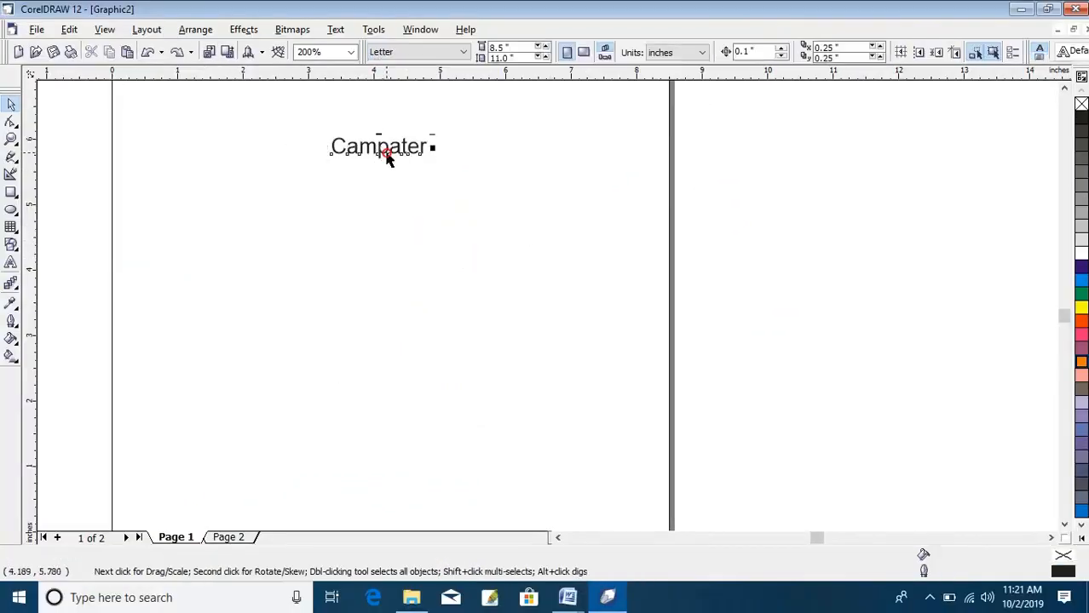
left_click(335, 29)
mouse_move(430, 167)
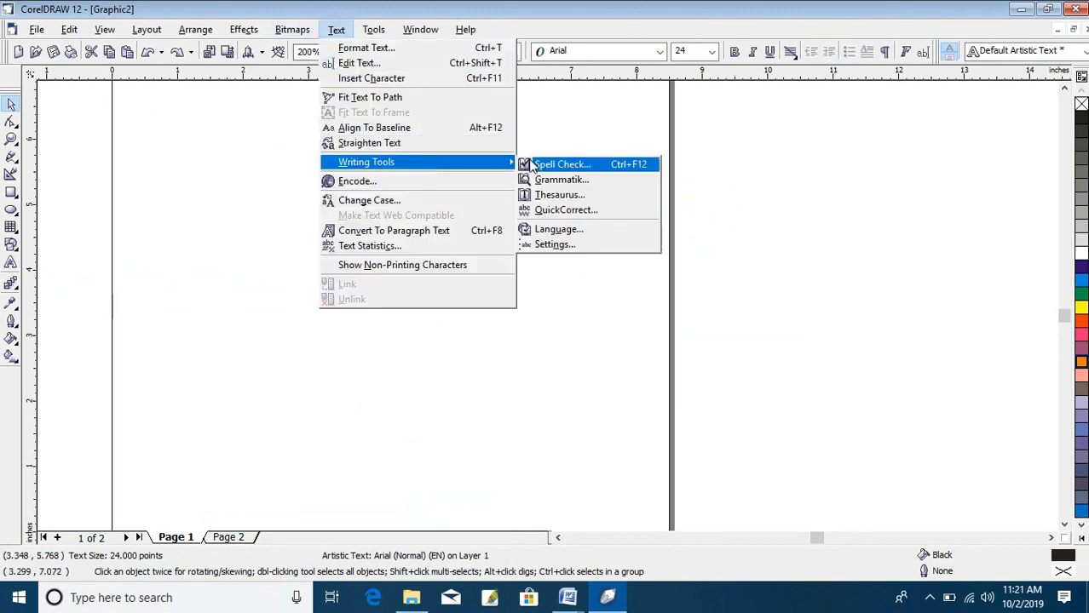
left_click(553, 166)
left_click_drag(557, 465, 686, 249)
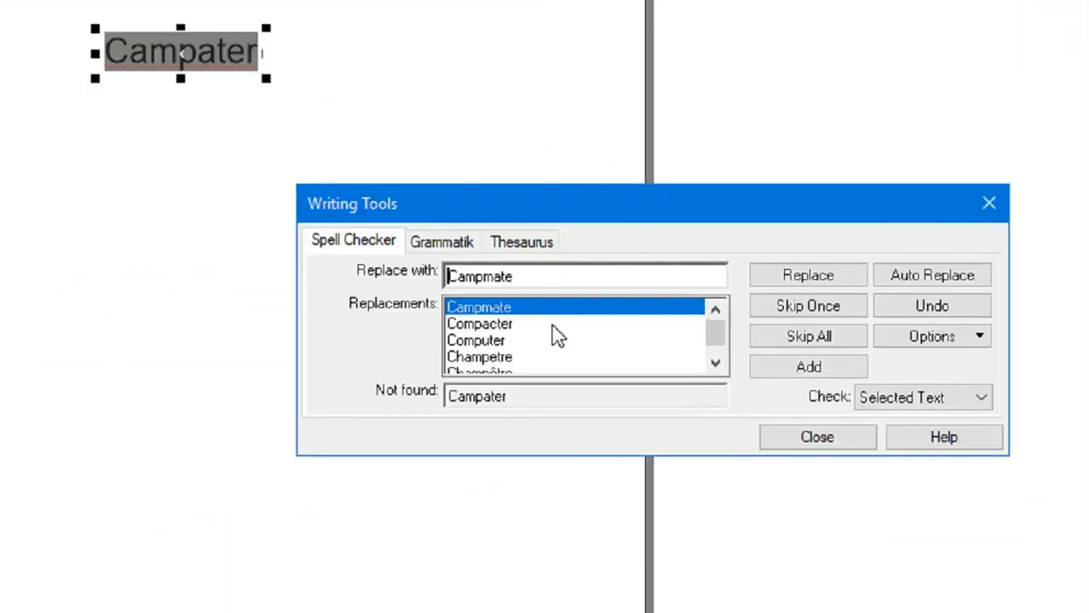
left_click(534, 305)
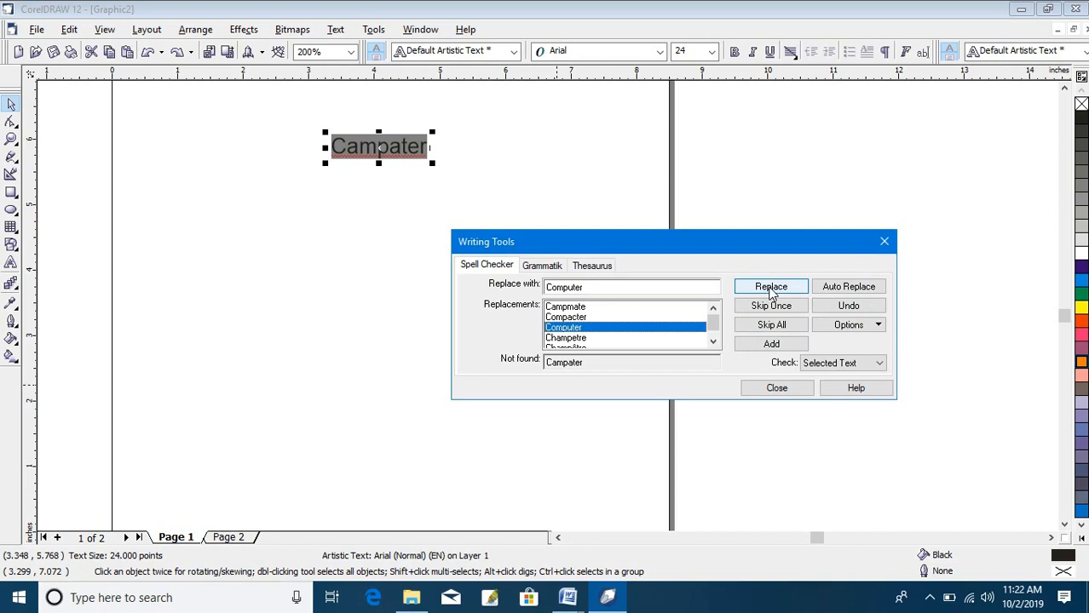
left_click(771, 287)
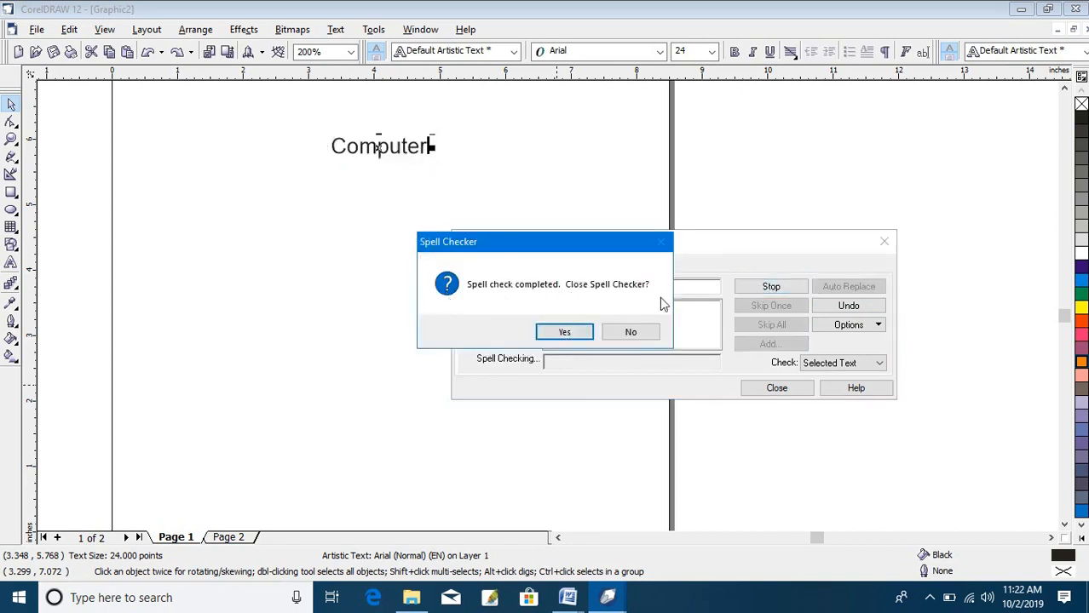
left_click(565, 325)
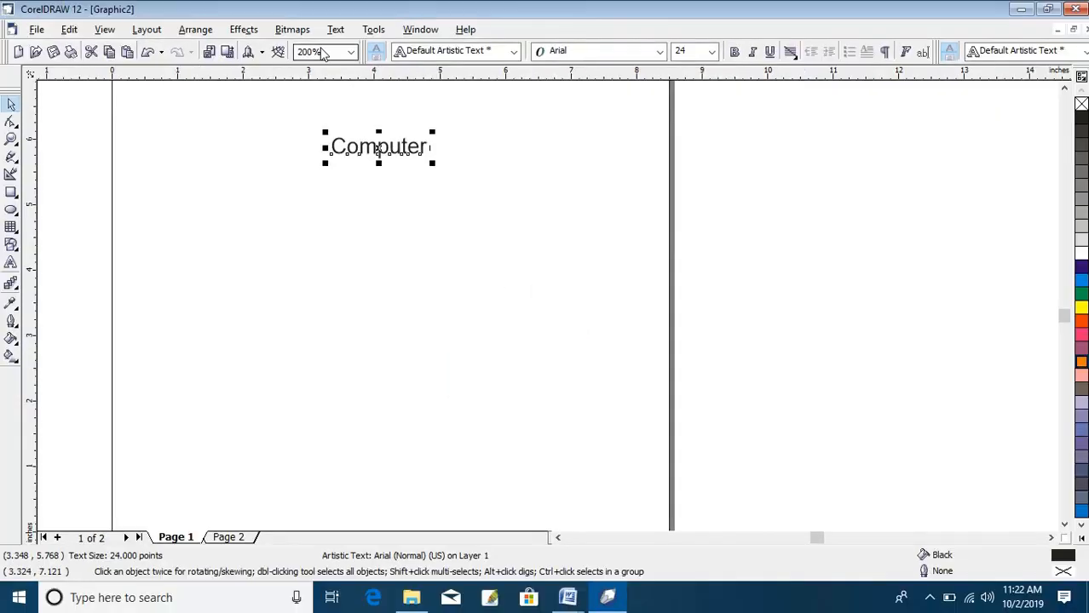
- Run a Grammatik grammar check on the selected "Computer" text and close the Writing Tools
left_click(336, 30)
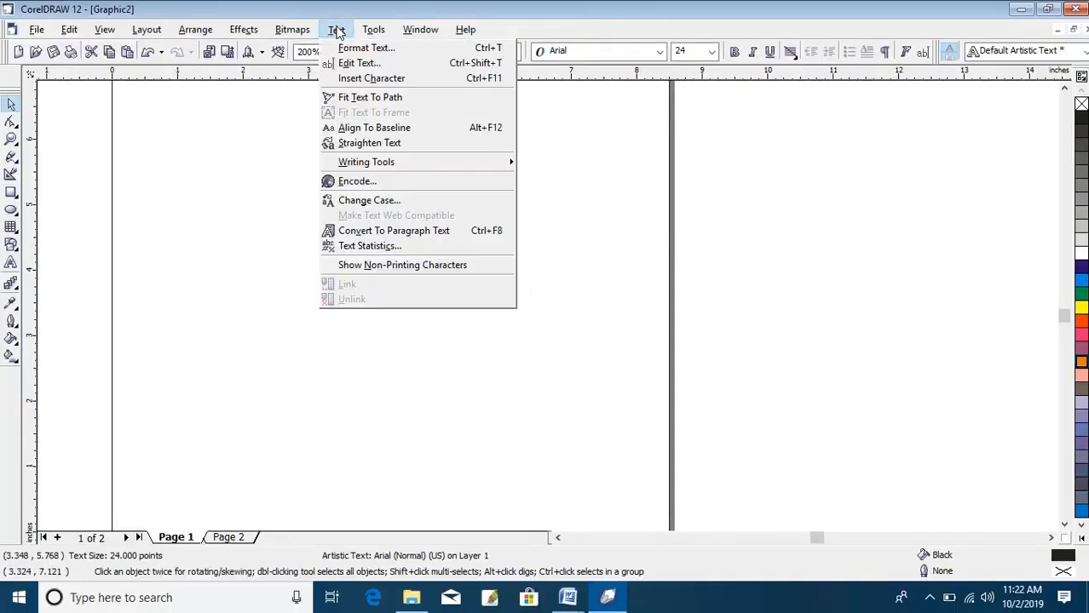
mouse_move(413, 163)
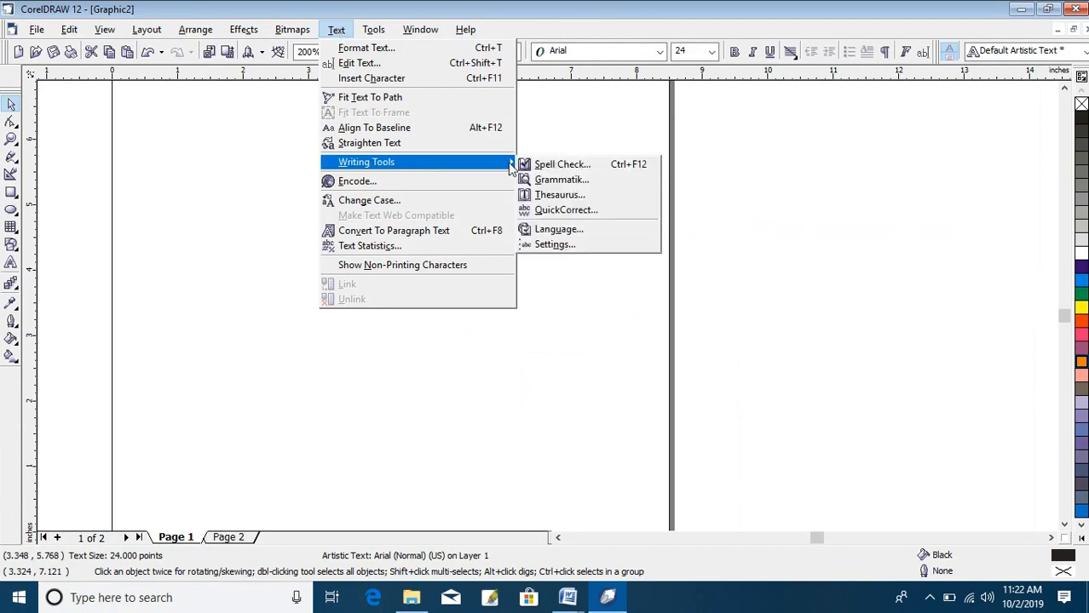
left_click(564, 181)
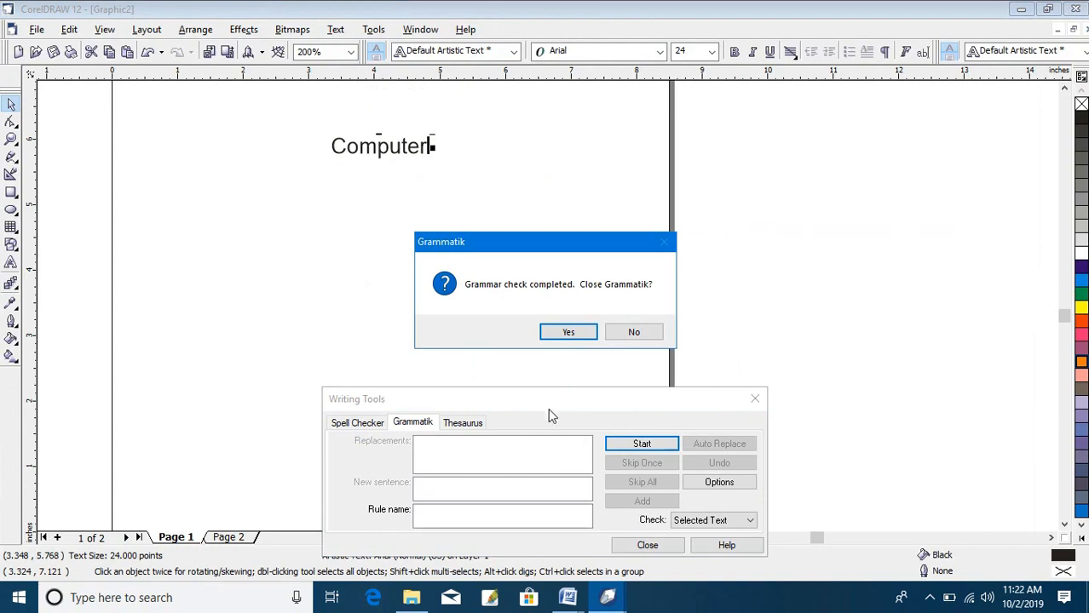
left_click(615, 333)
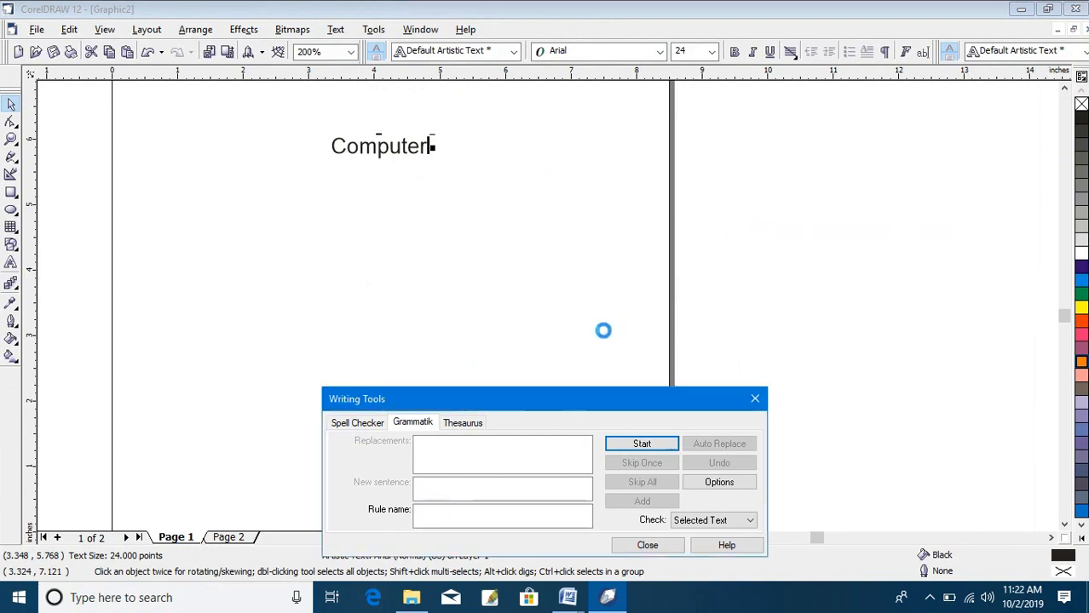
left_click(755, 399)
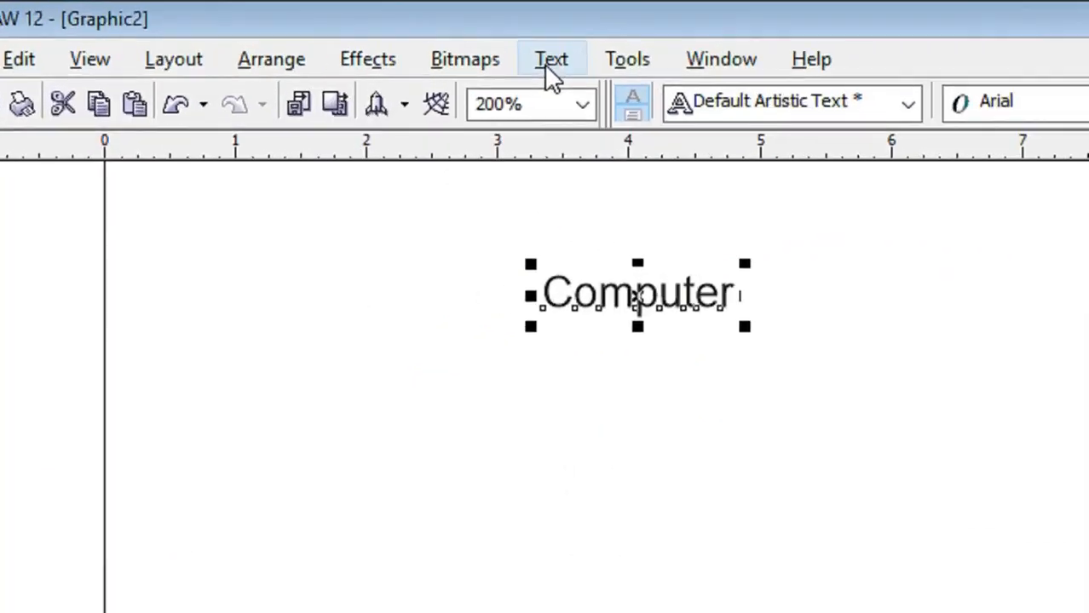
- Look up the word "computer" in the Thesaurus with the "Computer" text selected
left_click(549, 67)
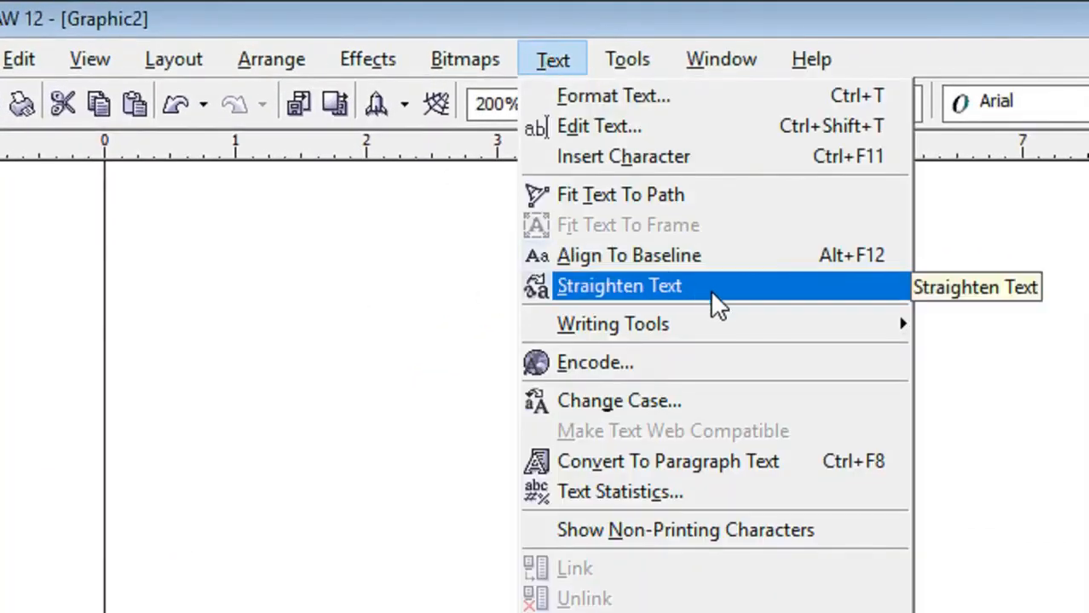
mouse_move(681, 327)
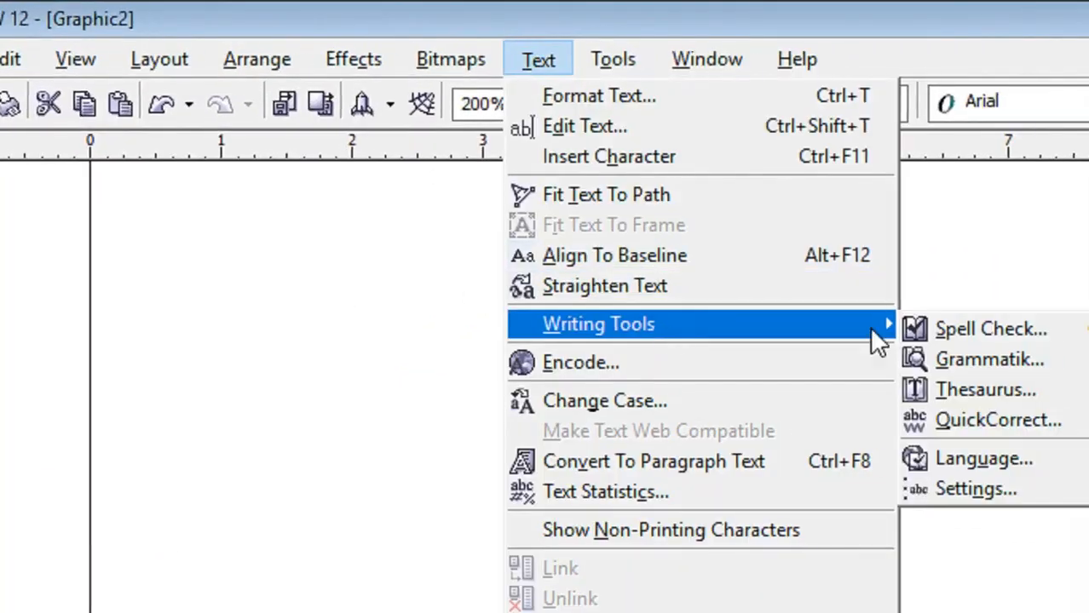
left_click(1008, 385)
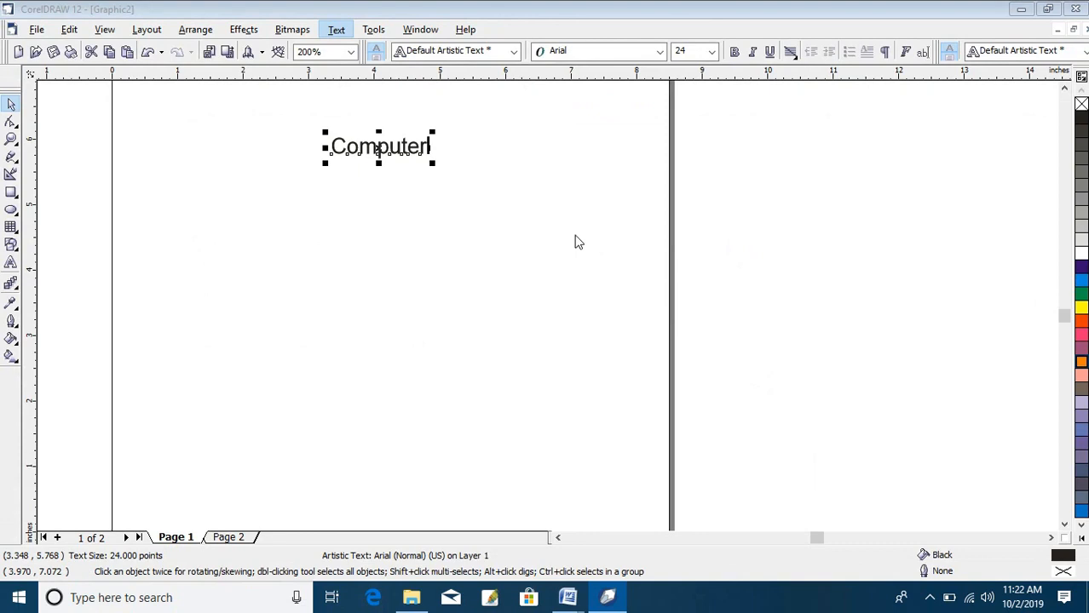
left_click_drag(539, 406, 604, 191)
left_click(494, 228)
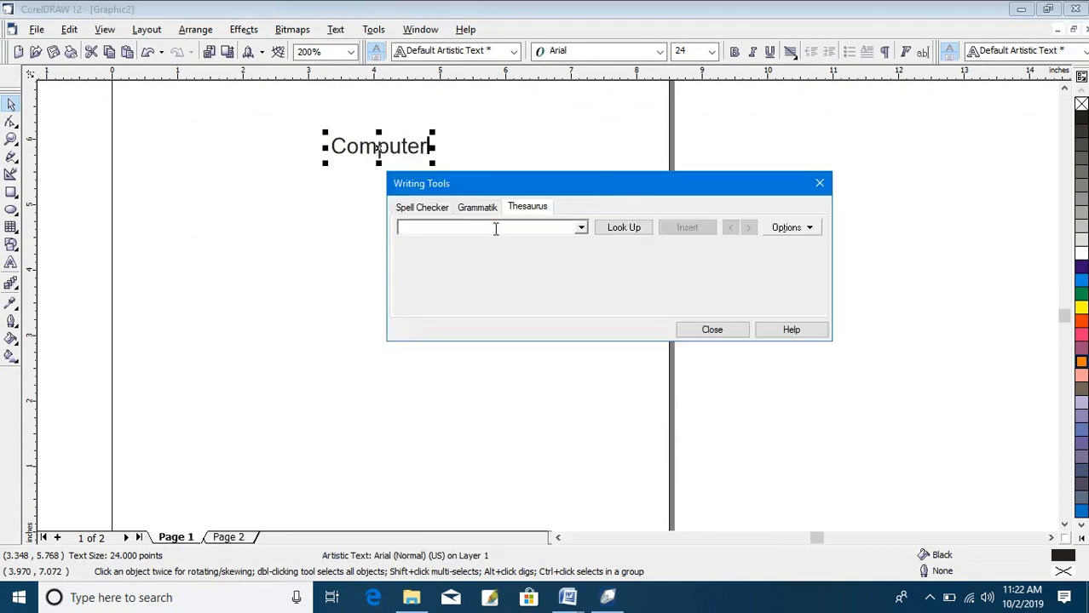
type("computer")
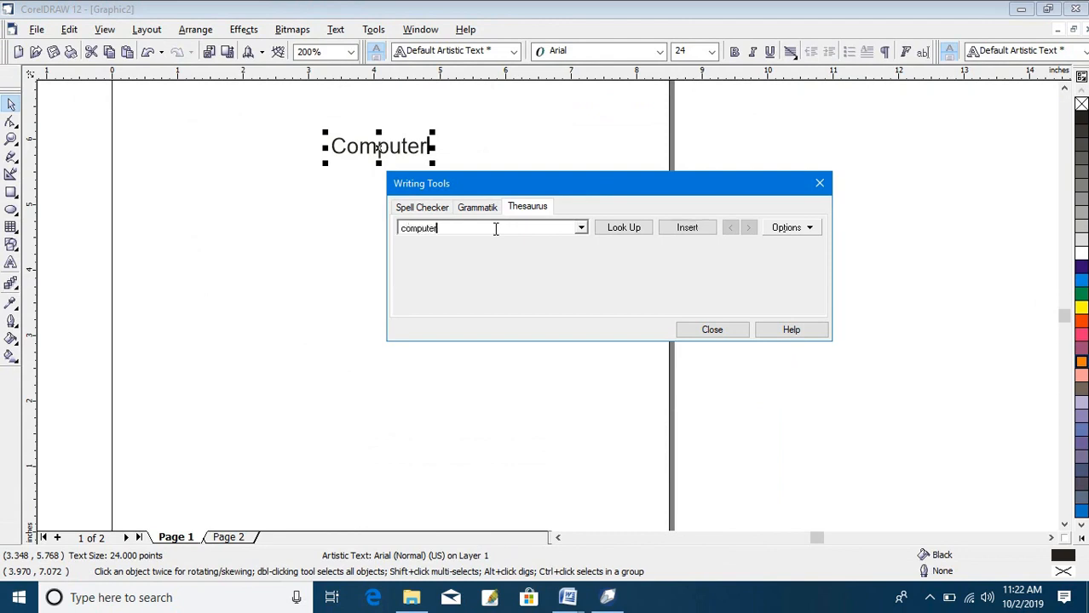
left_click(622, 228)
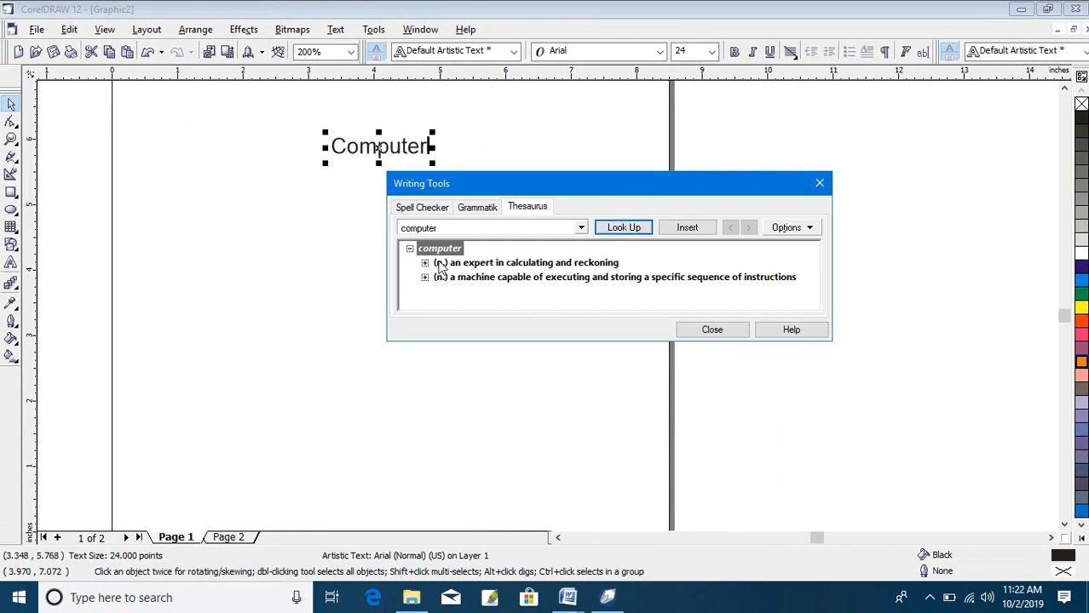
- Expand both noun senses of "computer" in the Thesaurus results and examine their synonyms
left_click(424, 263)
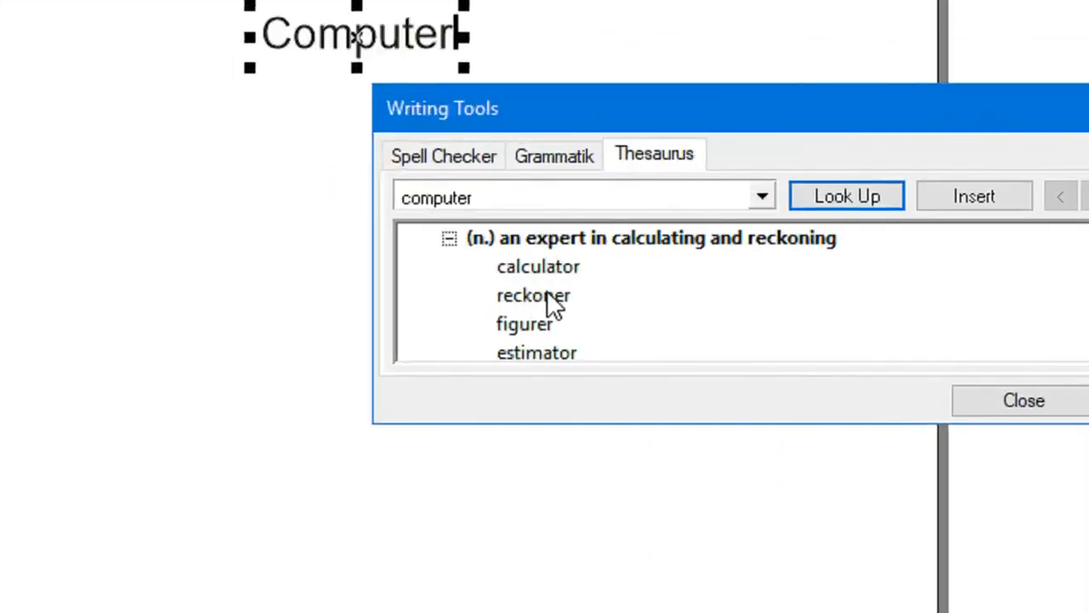
left_click(1088, 349)
left_click(838, 353)
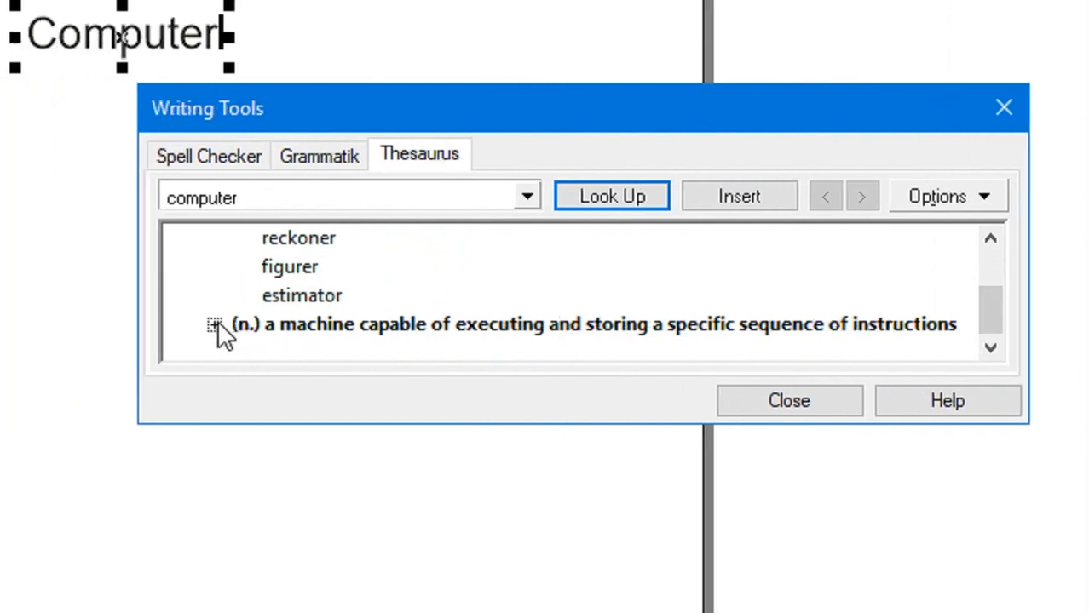
left_click(136, 324)
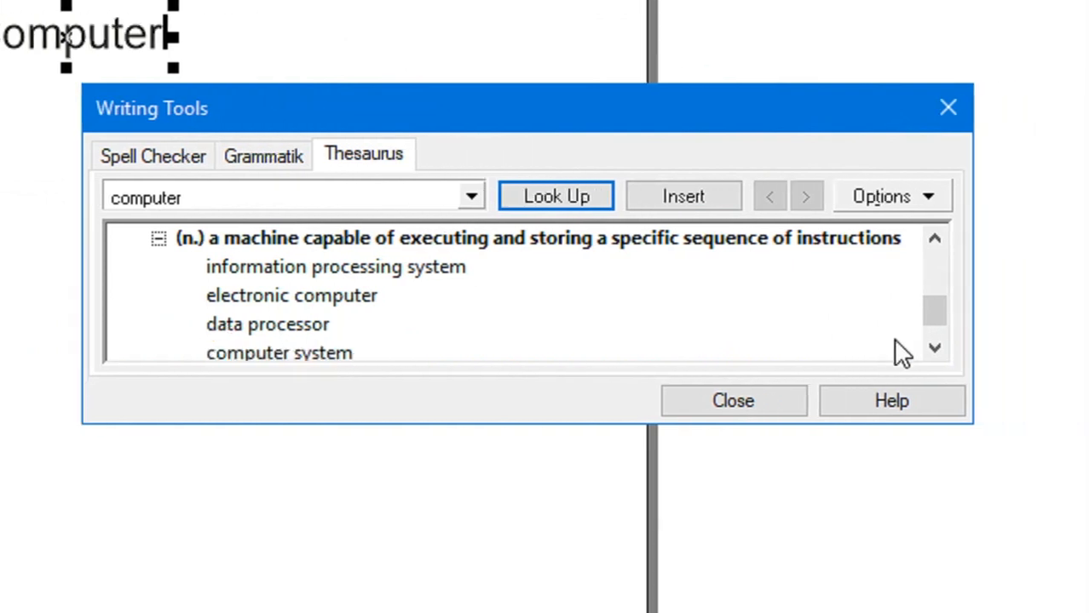
left_click(1047, 348)
- Look up the synonym "computer system" in the Thesaurus and insert the result at the end of the "Computer" text
double_click(168, 336)
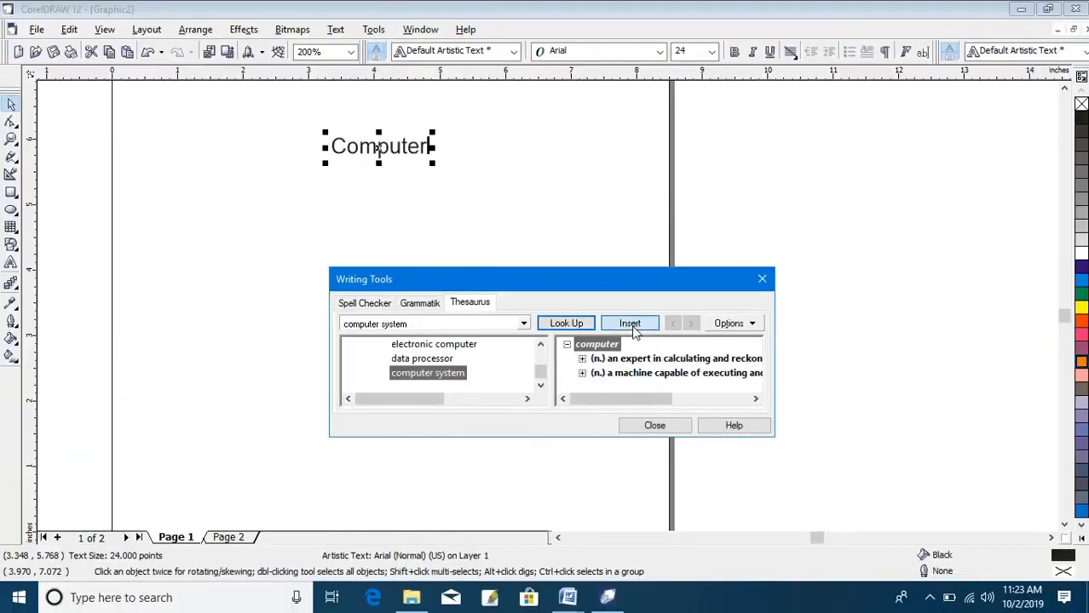
left_click(620, 416)
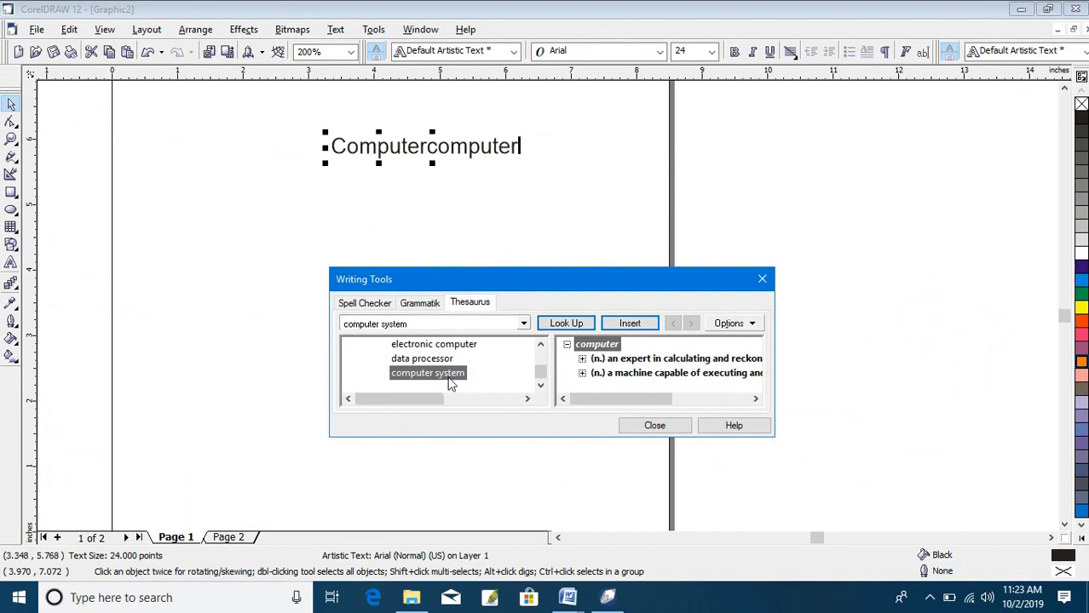
- Expand the machine sense of "computer" and look up its synonyms "data processor" and "computer system"
double_click(419, 372)
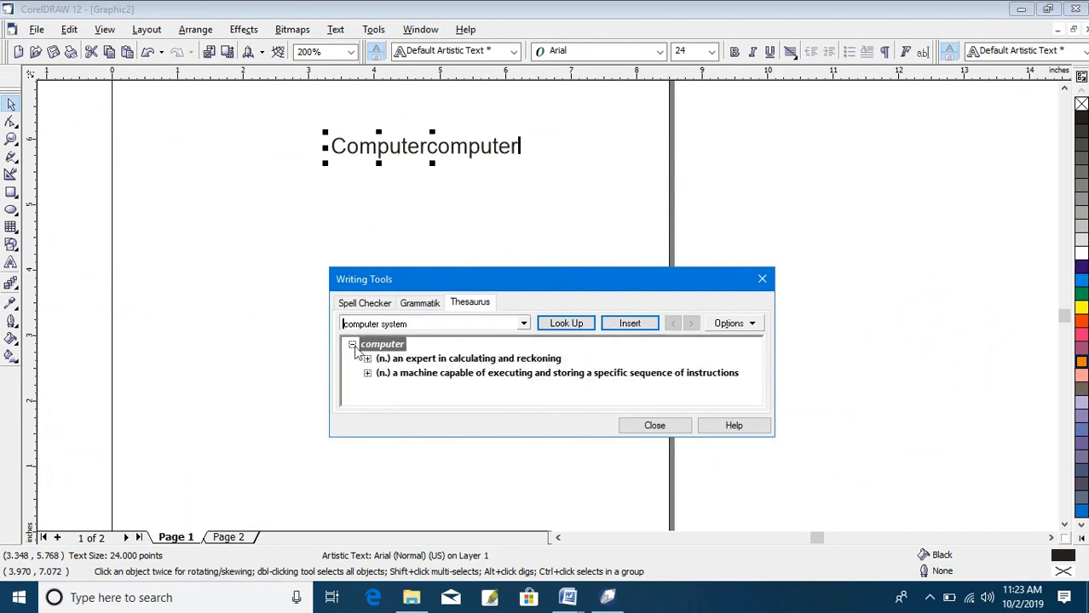
left_click(367, 374)
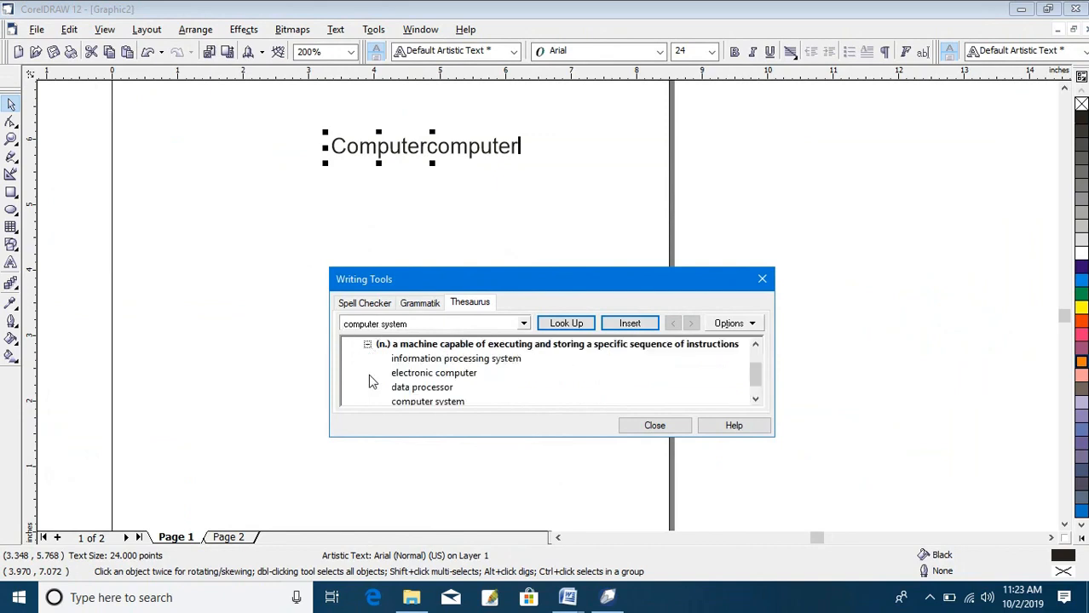
double_click(422, 385)
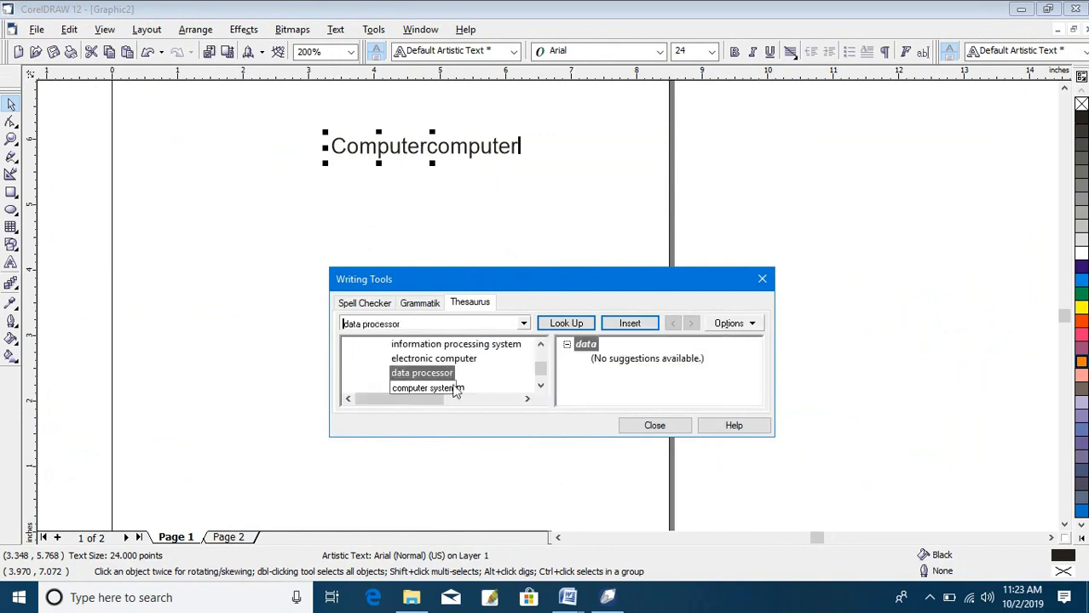
right_click(456, 375)
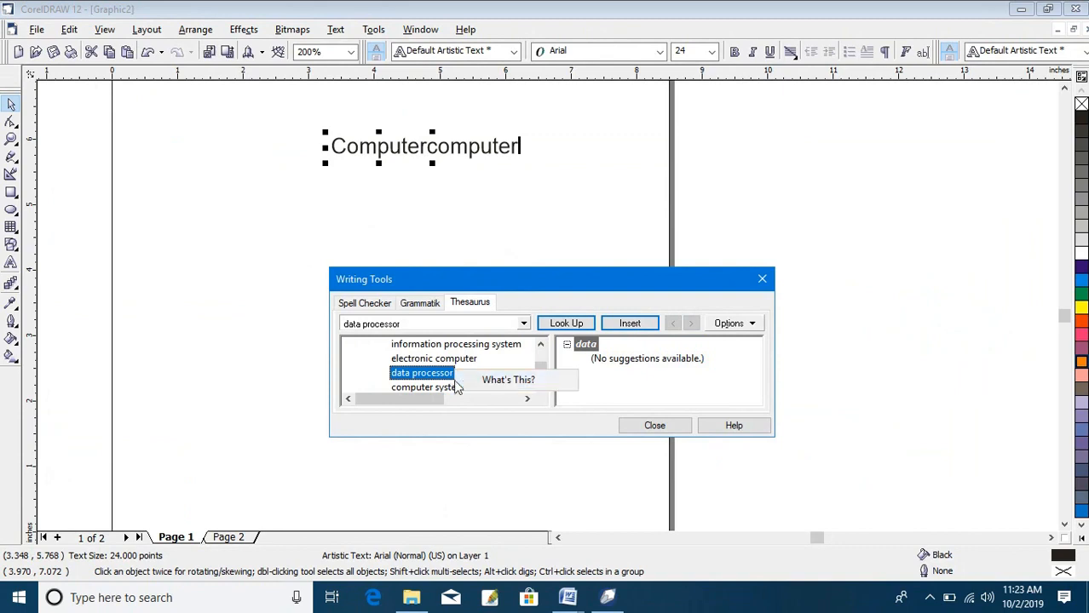
left_click(449, 389)
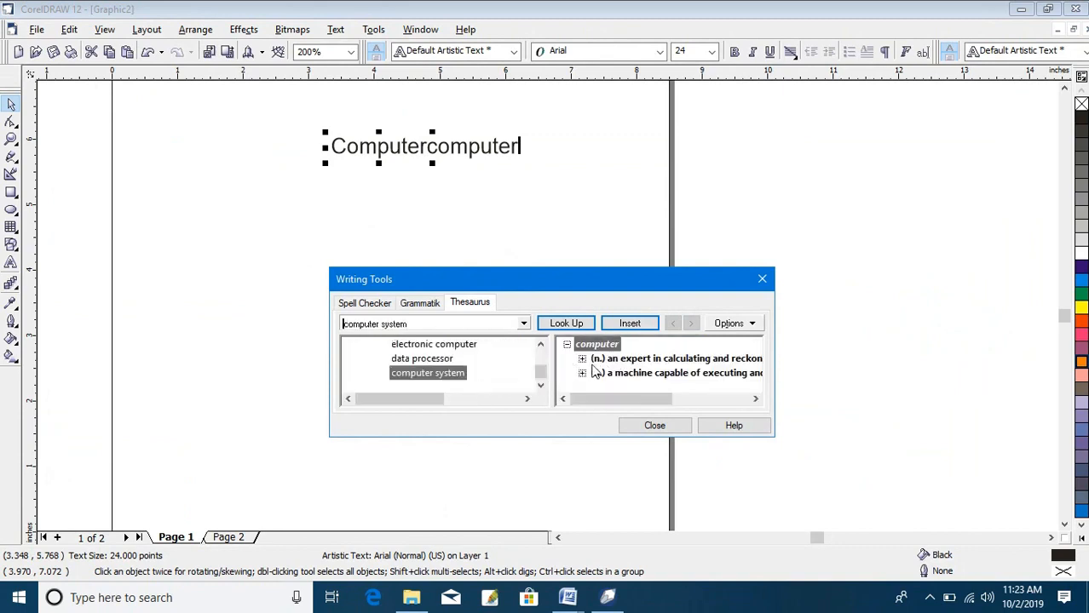
- Insert "reckoner" from the calculating-expert sense four times at the end of the text and close the Writing Tools
left_click(585, 361)
double_click(624, 374)
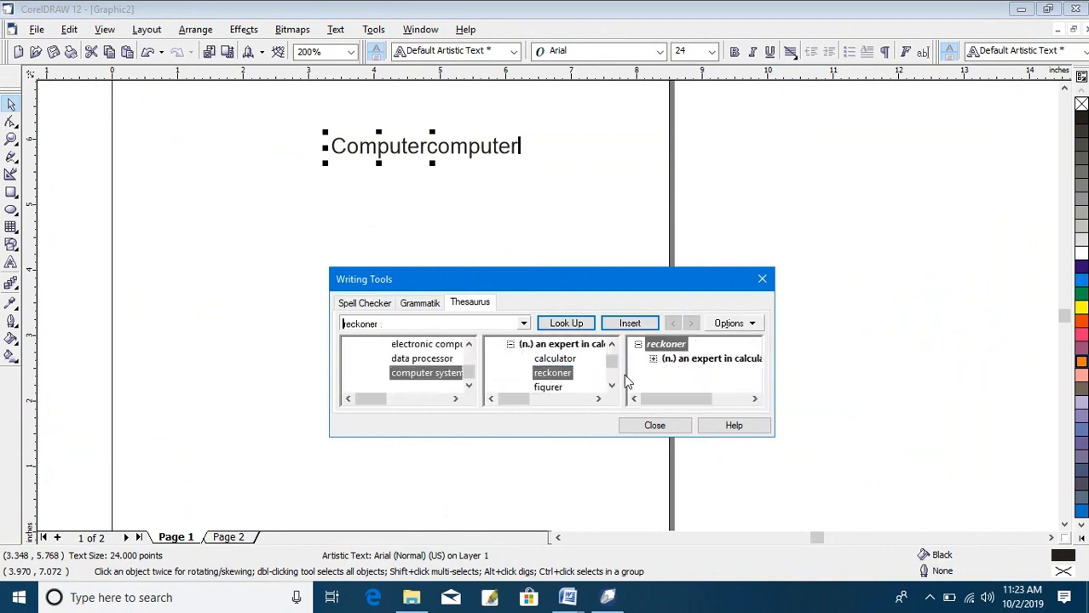
left_click(629, 323)
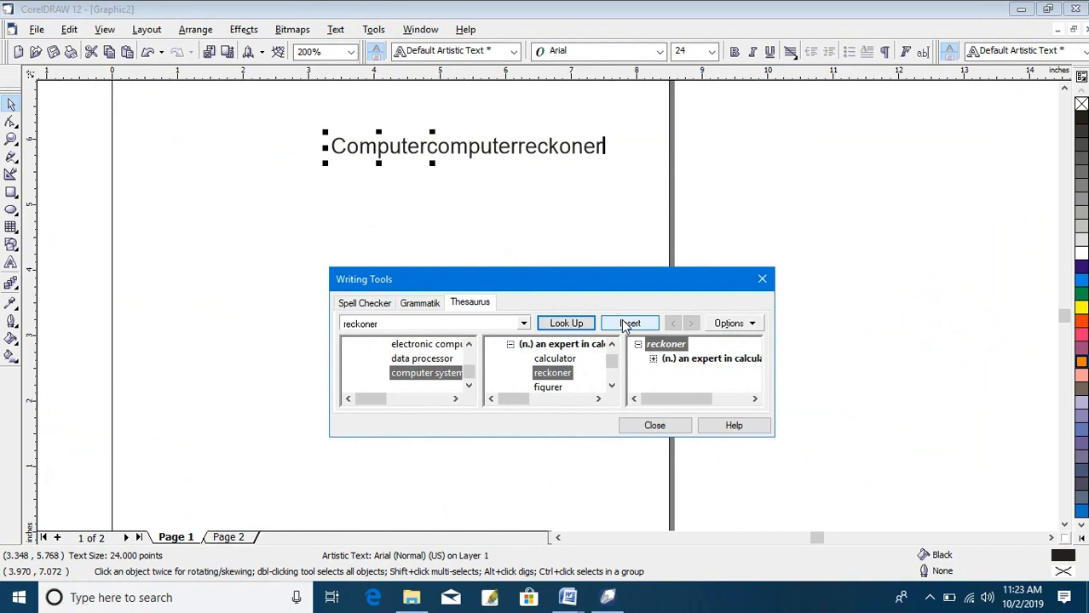
key("Return")
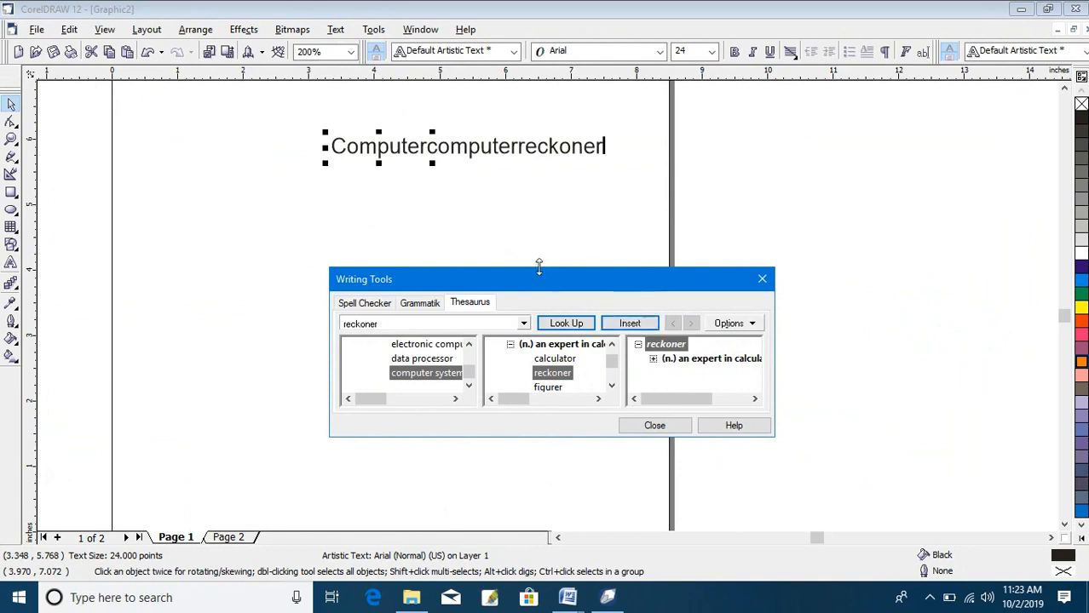
key("Return")
key("Return")
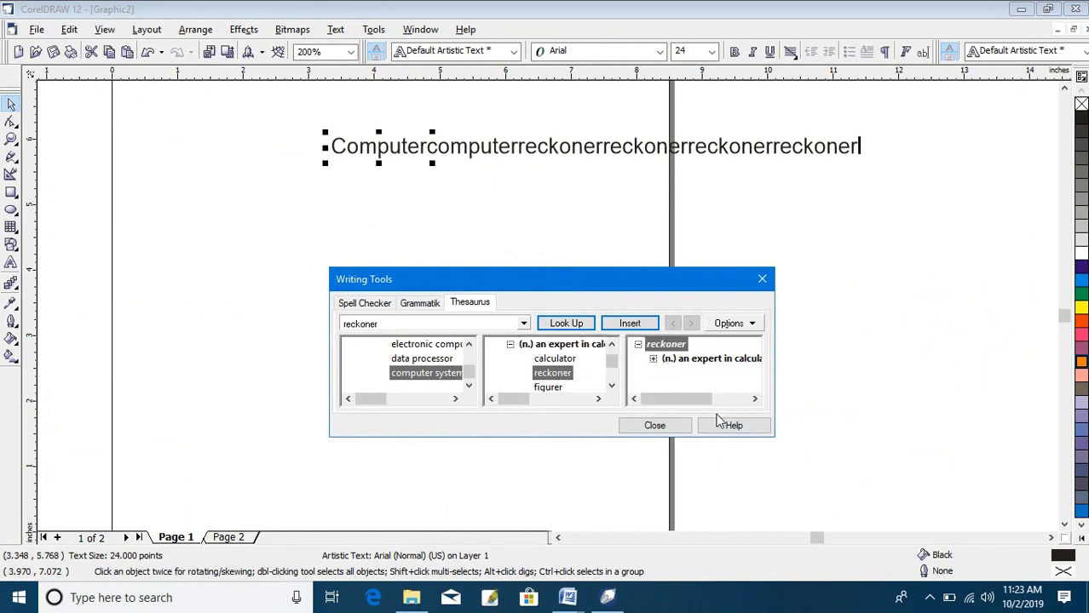
left_click(655, 426)
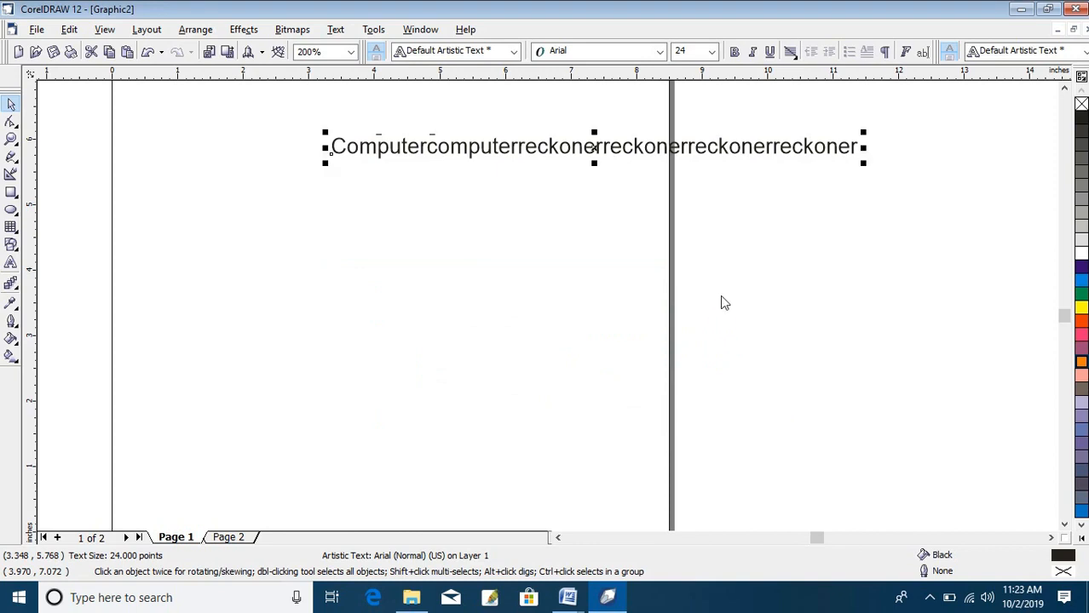
- Add a QuickCorrect entry that replaces "co" with "computer"
left_click(335, 30)
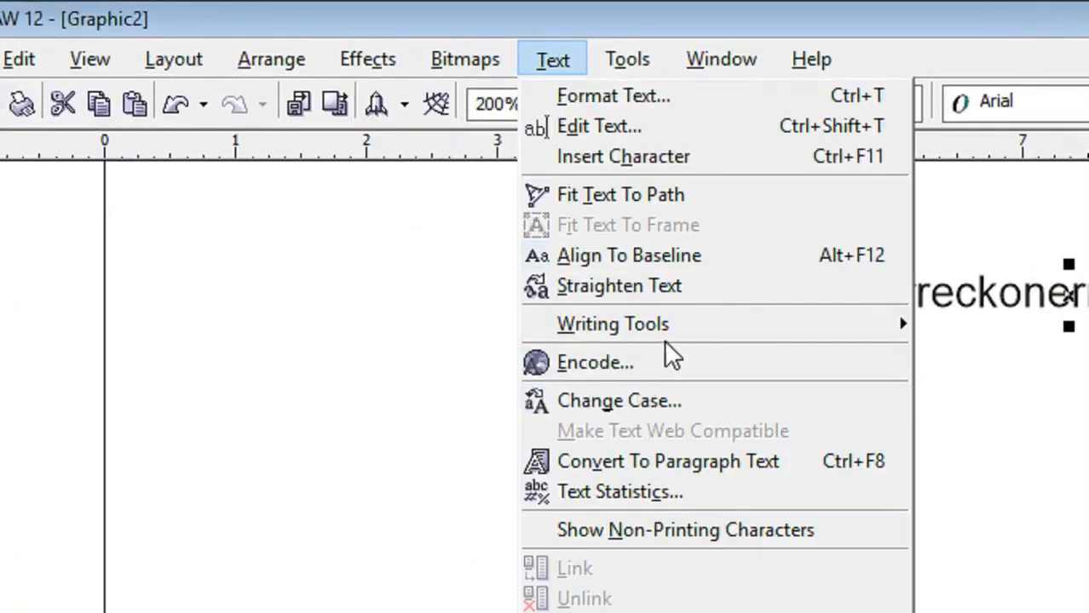
mouse_move(706, 325)
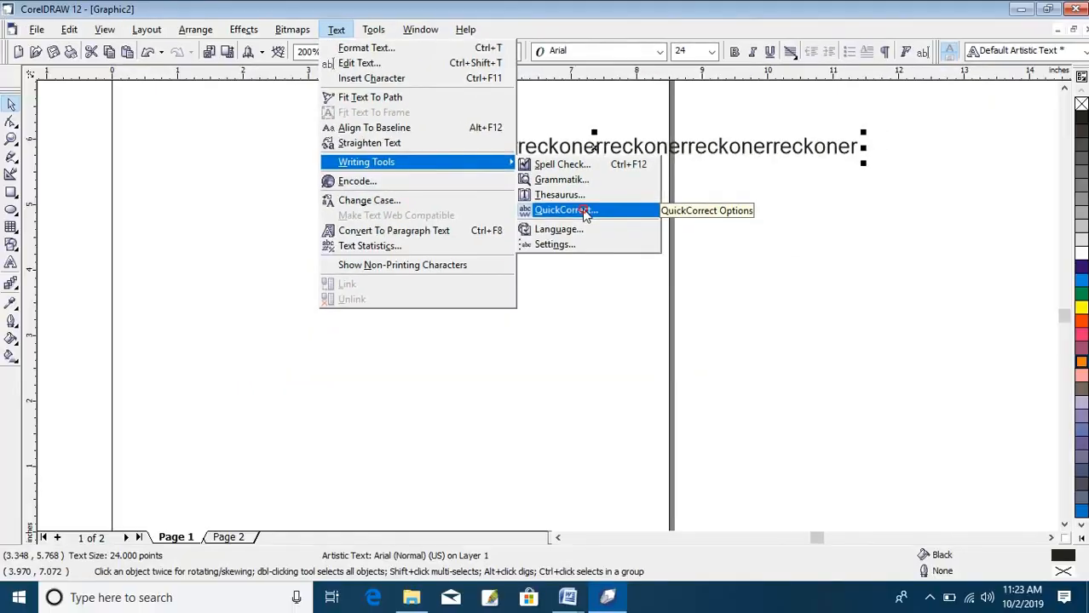
left_click(576, 226)
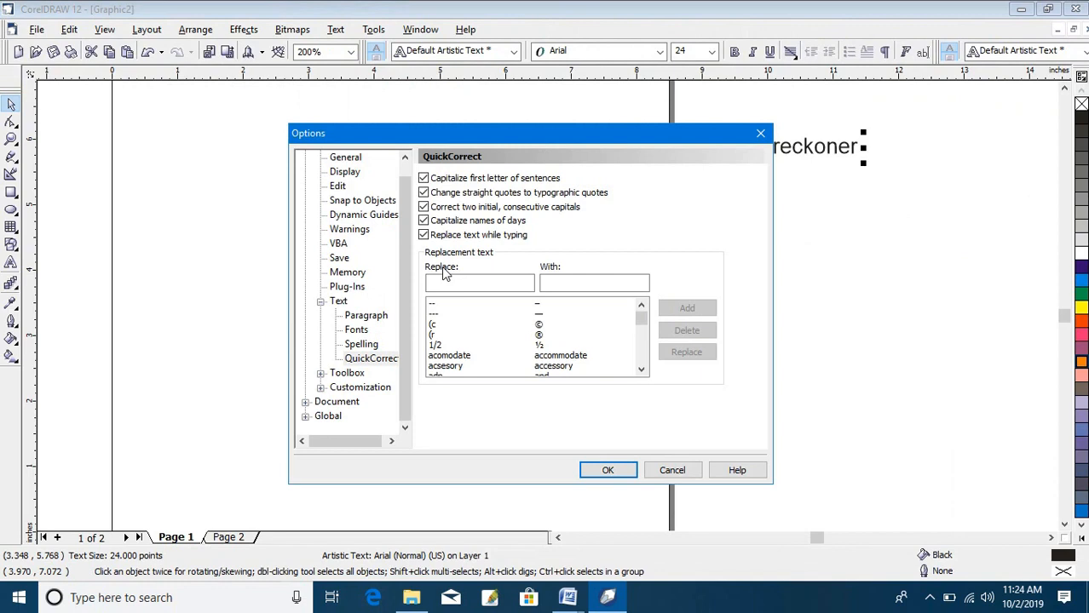
left_click(523, 286)
left_click(501, 285)
type("co")
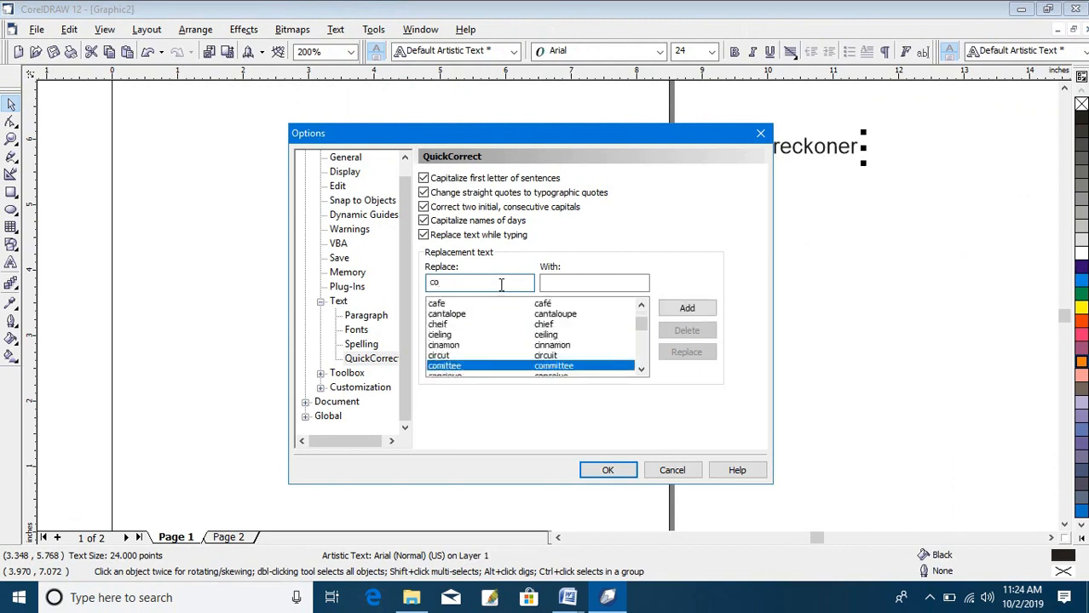
left_click(600, 289)
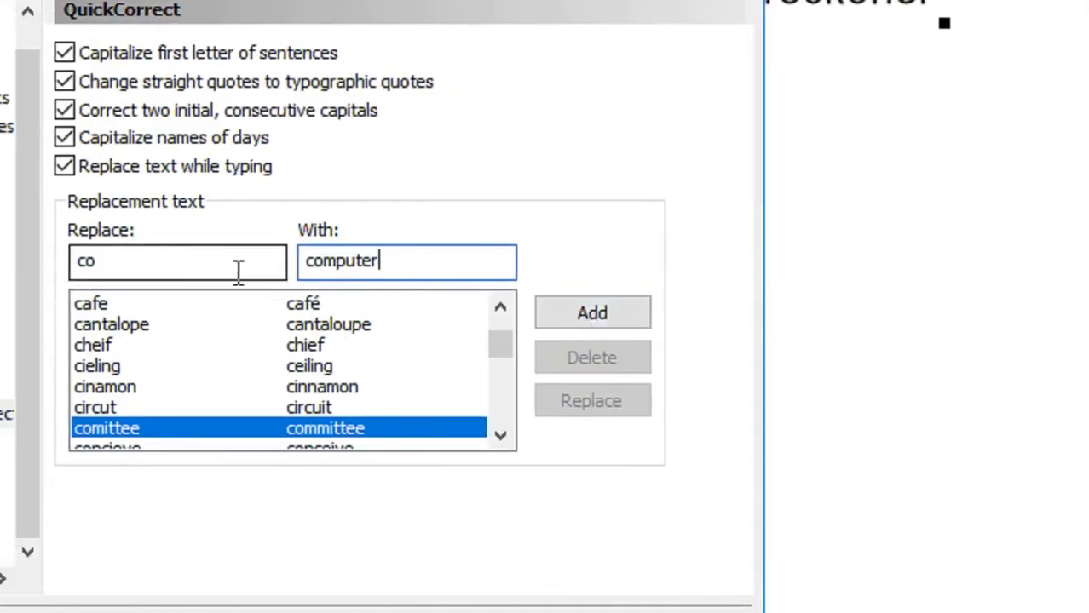
left_click_drag(462, 282, 418, 282)
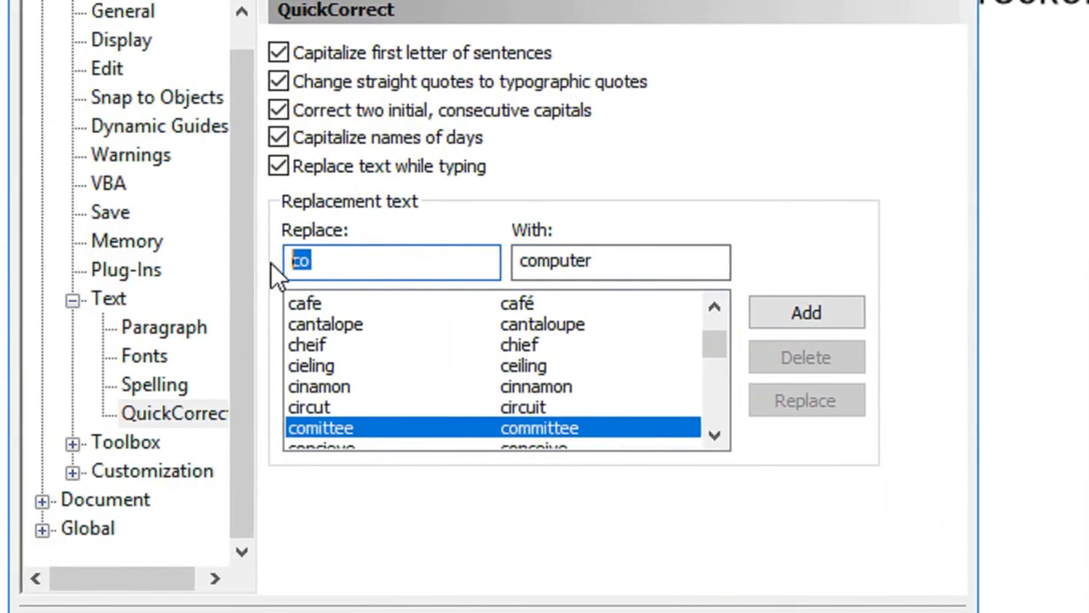
left_click_drag(607, 259, 504, 256)
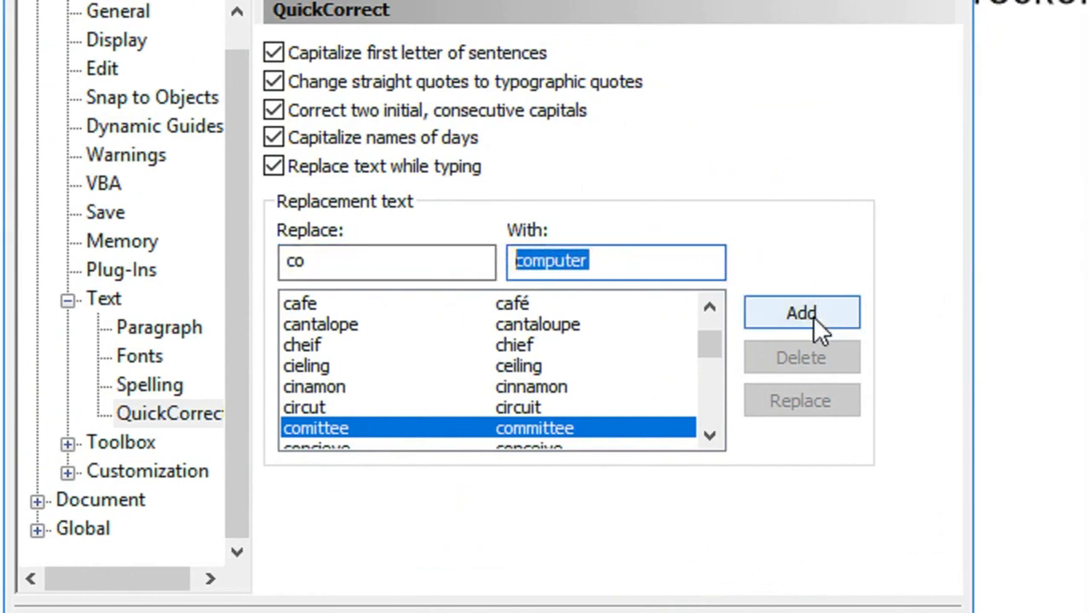
left_click(816, 317)
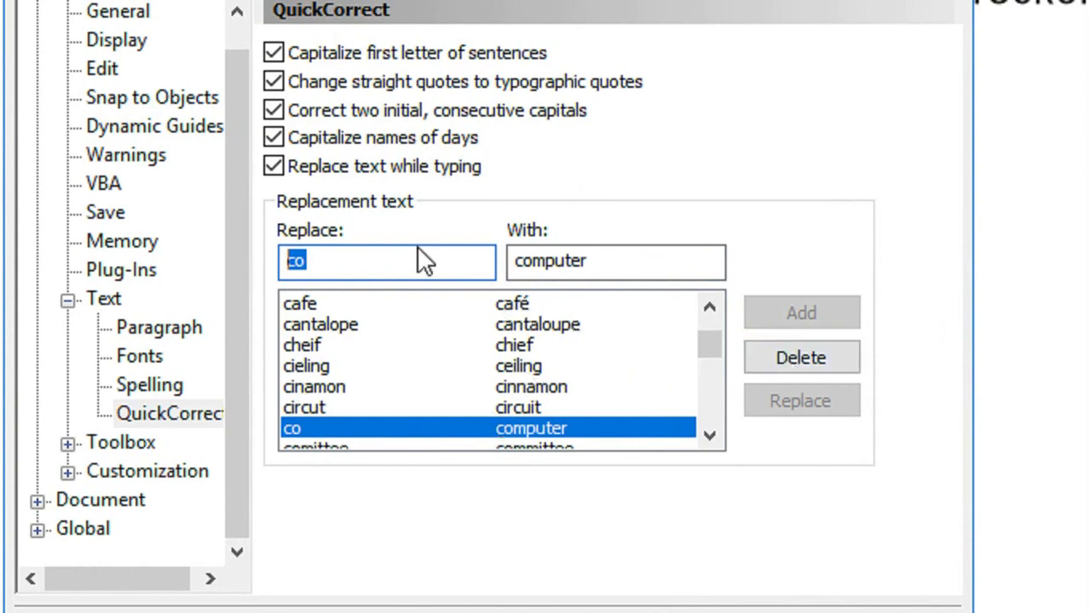
- Add a QuickCorrect entry that replaces "ed" with "education"
type("ed")
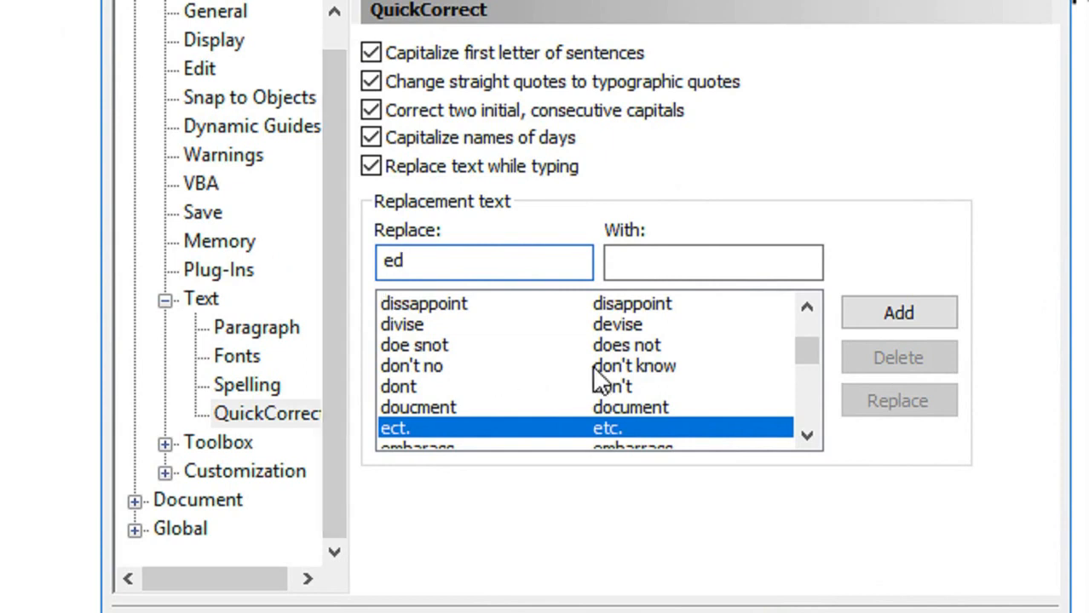
left_click(682, 266)
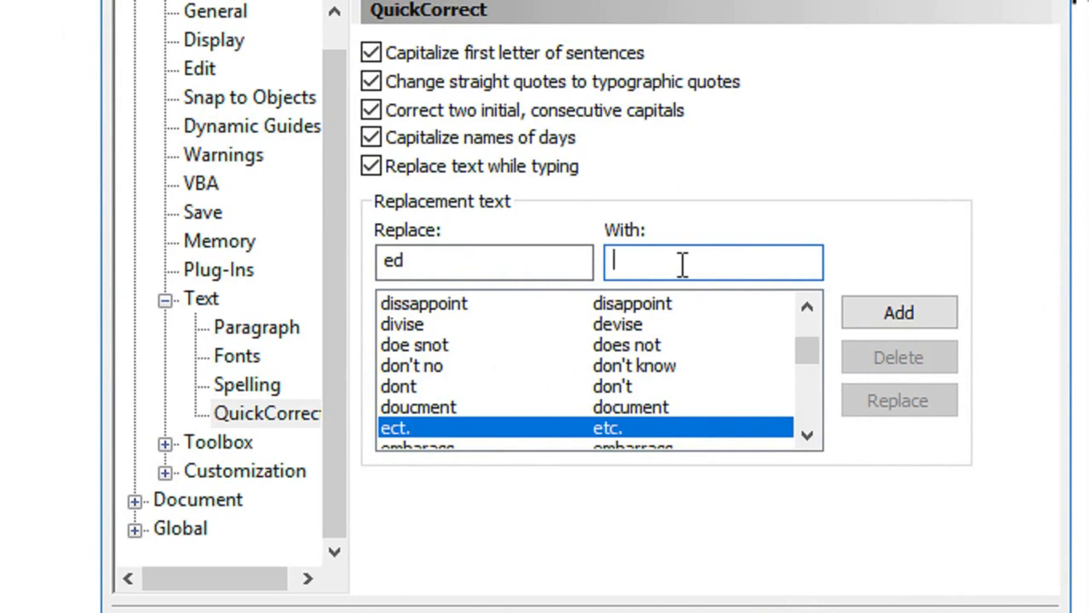
type("educcation")
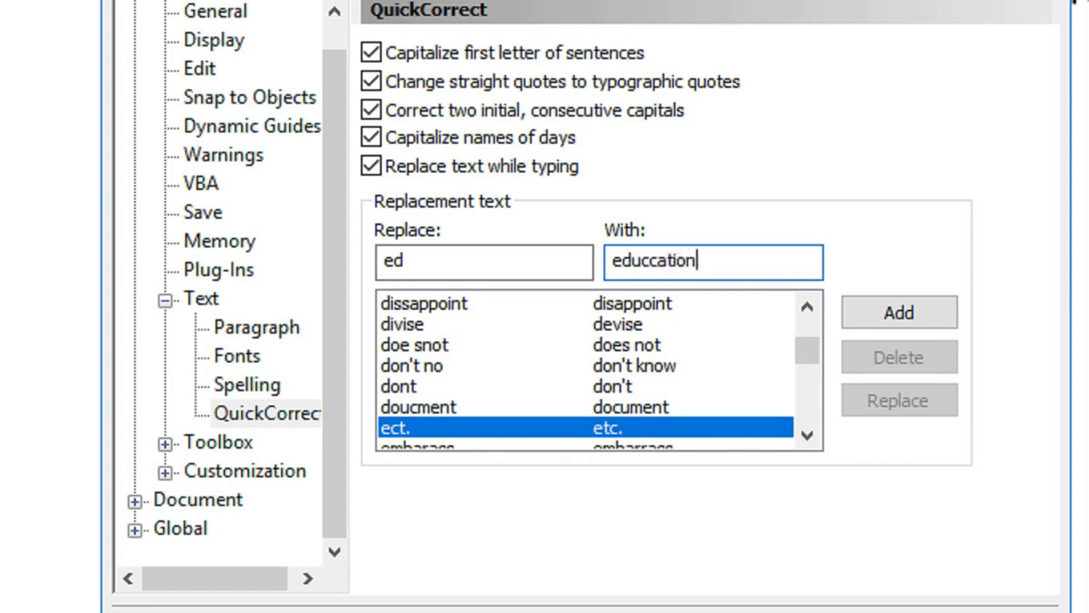
key("BackSpace")
key("BackSpace")
key("BackSpace")
key("BackSpace")
key("BackSpace")
key("BackSpace")
key("BackSpace")
key("BackSpace")
key("BackSpace")
type("e")
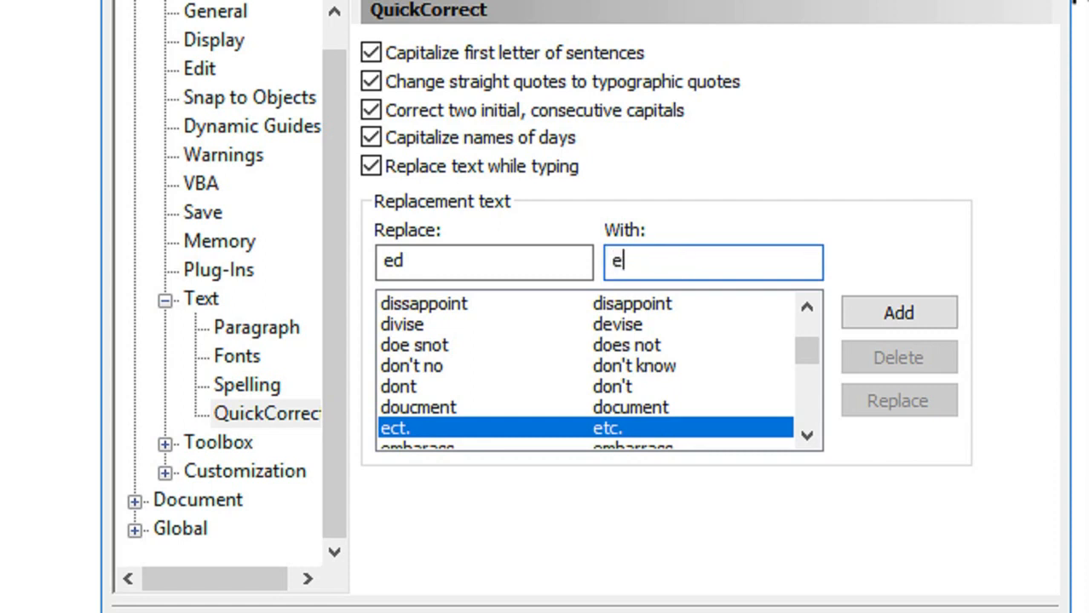
type("ducation")
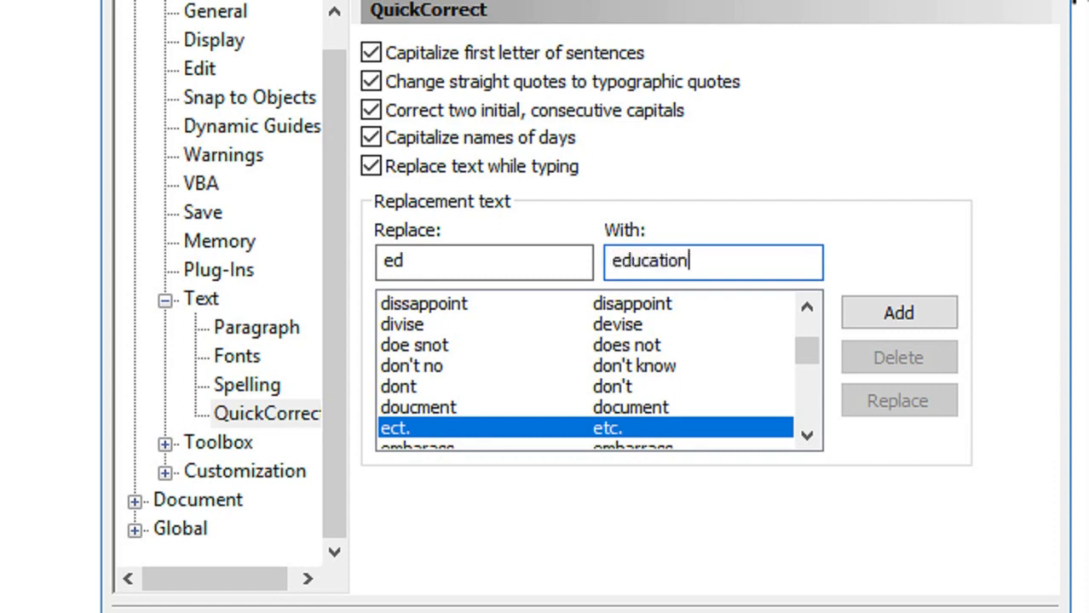
left_click(875, 315)
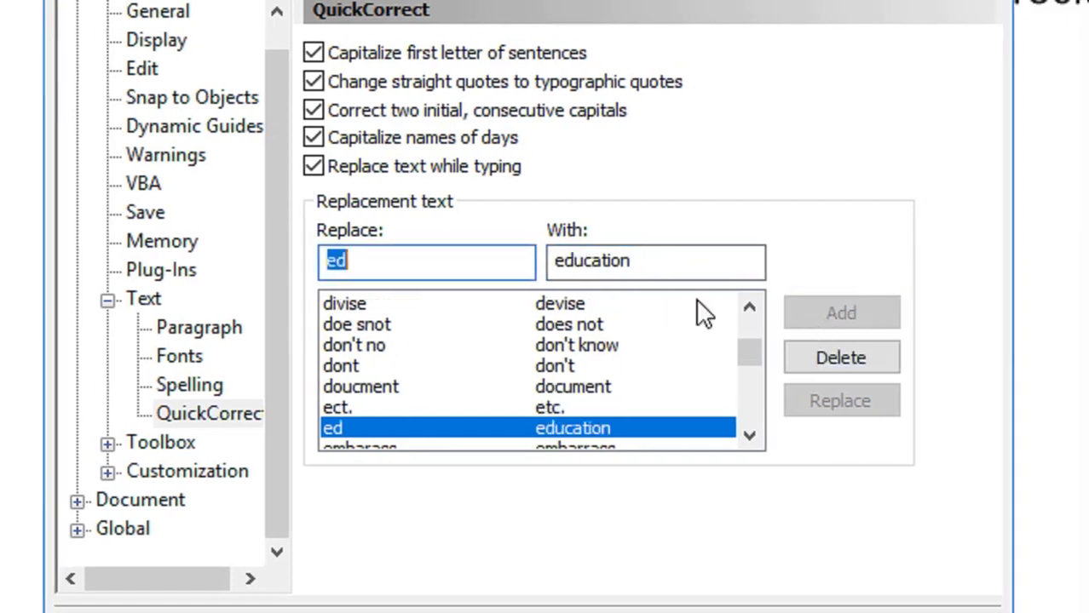
- Add a QuickCorrect entry that replaces "yo" with the copied sentence "Welcome to my youtube channel" and accept the options
key("BackSpace")
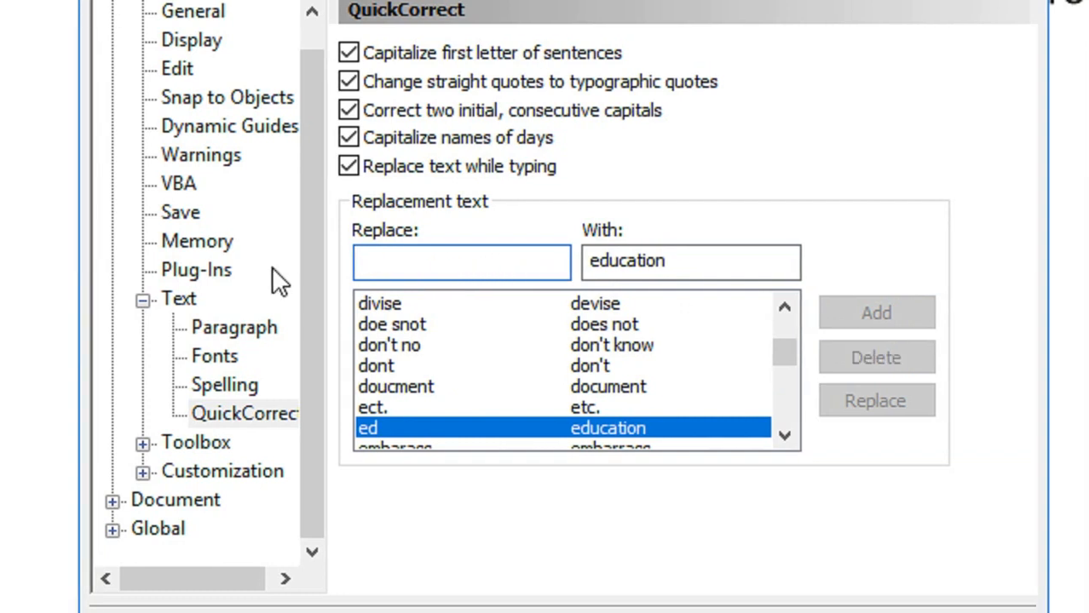
type("yo")
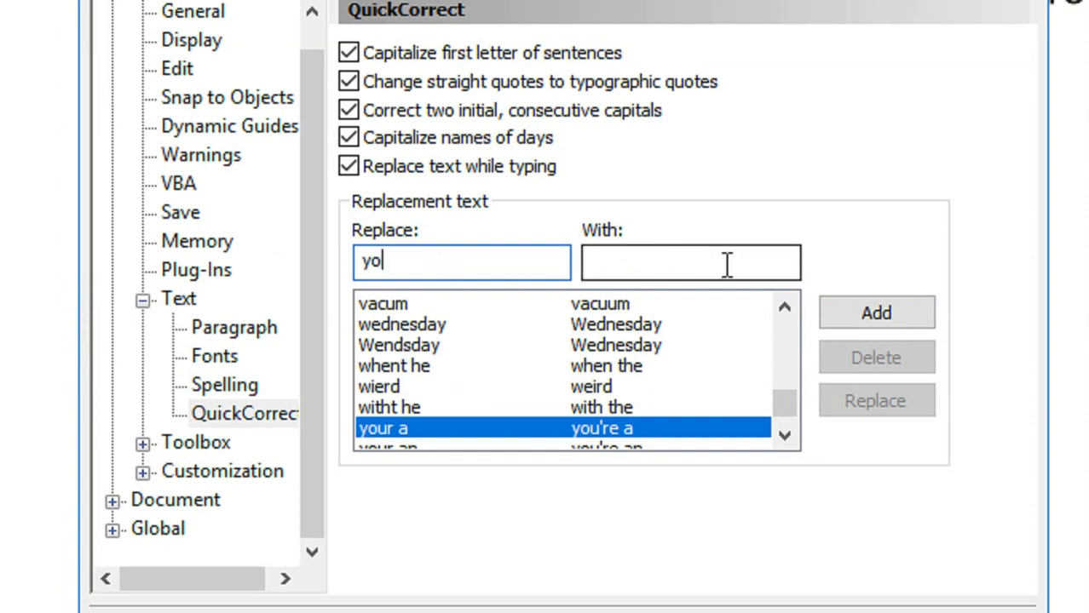
left_click(700, 264)
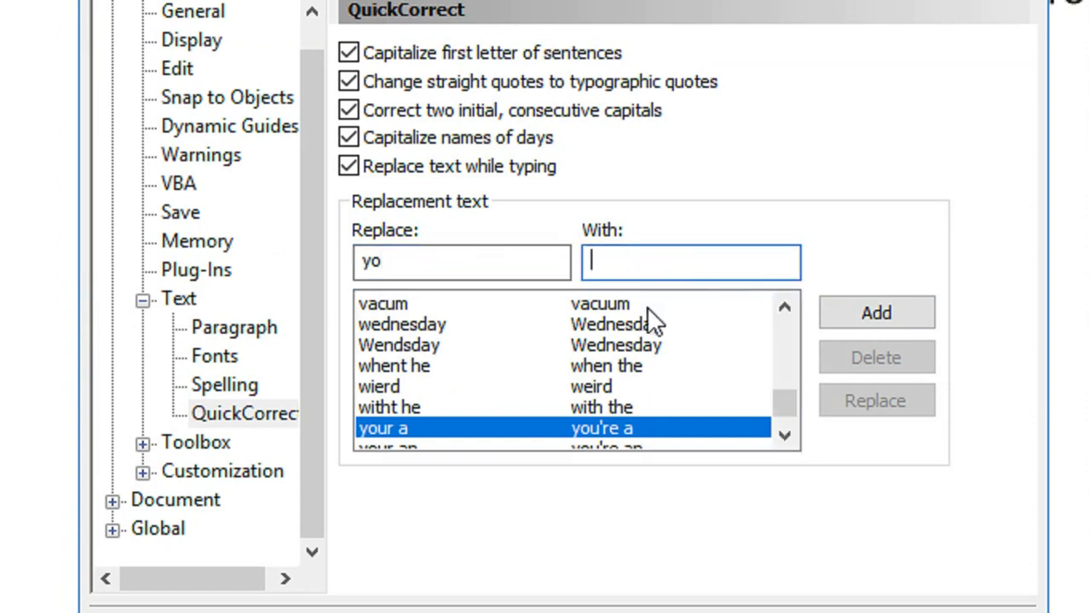
key("ctrl+v")
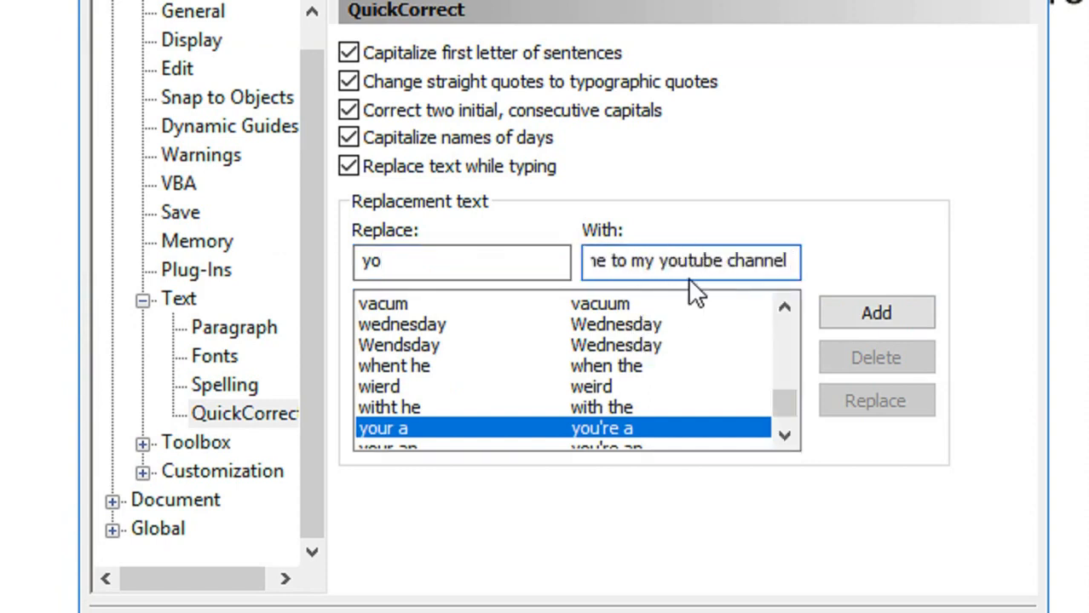
key("Left")
key("Left")
key("Left")
key("Left")
key("Left")
key("Left")
key("Left")
key("Left")
key("Left")
key("Left")
key("Left")
key("Left")
key("Left")
key("Left")
key("Left")
key("Left")
key("Left")
key("Left")
key("Left")
key("Left")
key("Left")
key("Left")
key("Left")
key("Right")
key("Right")
key("Right")
key("Right")
key("Right")
key("Right")
key("Right")
key("Right")
key("Right")
key("Right")
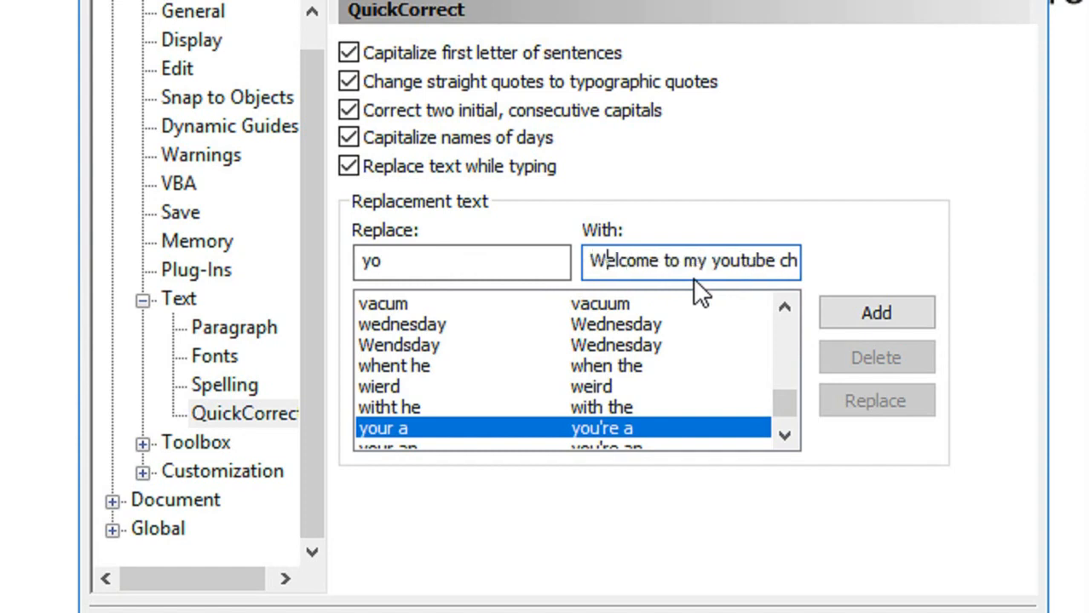
key("End")
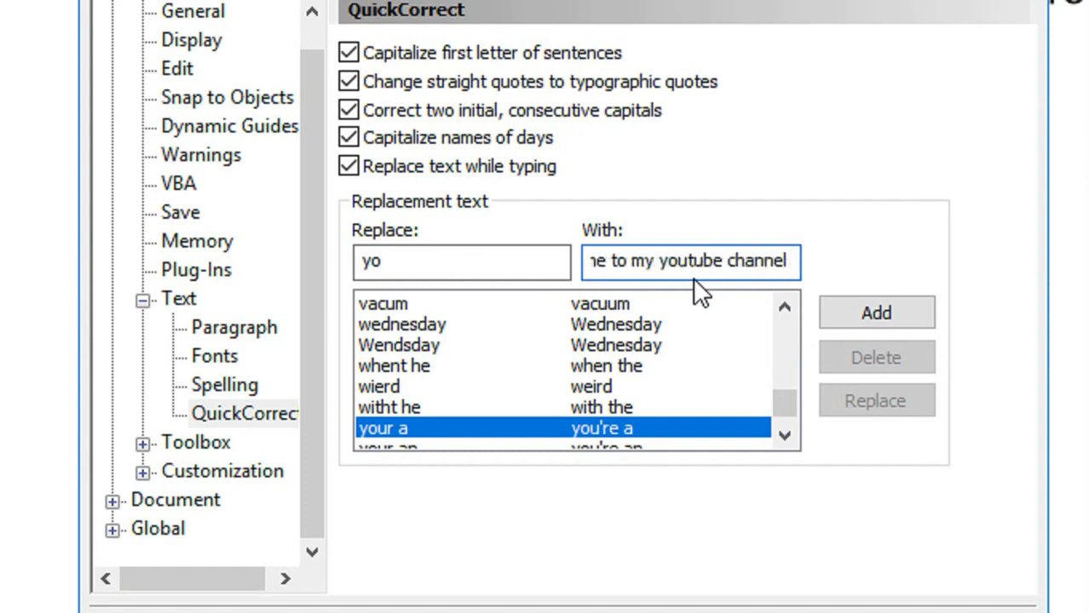
left_click(856, 313)
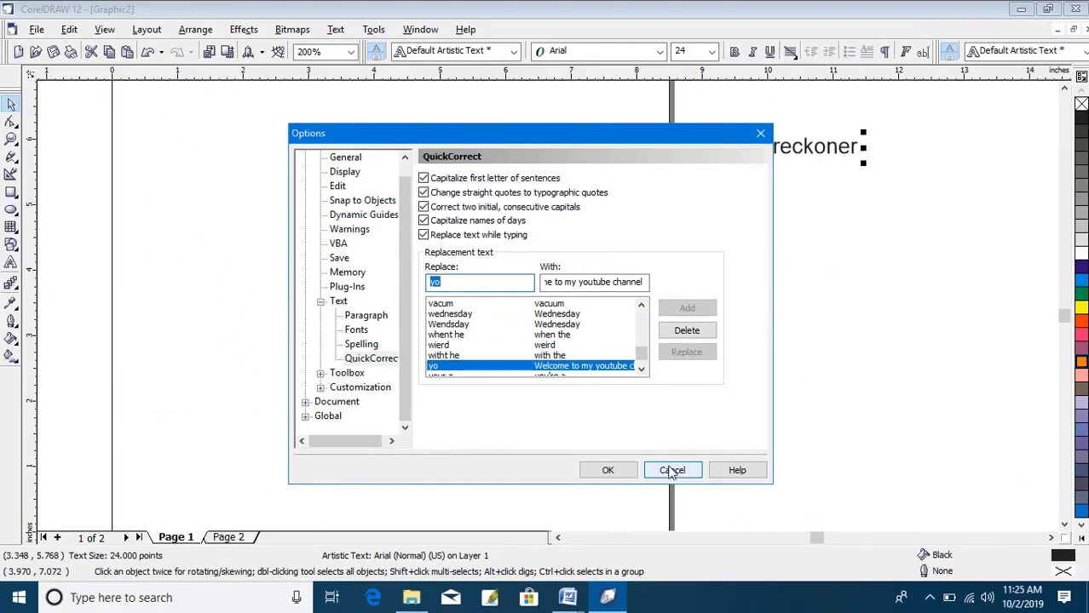
left_click(622, 473)
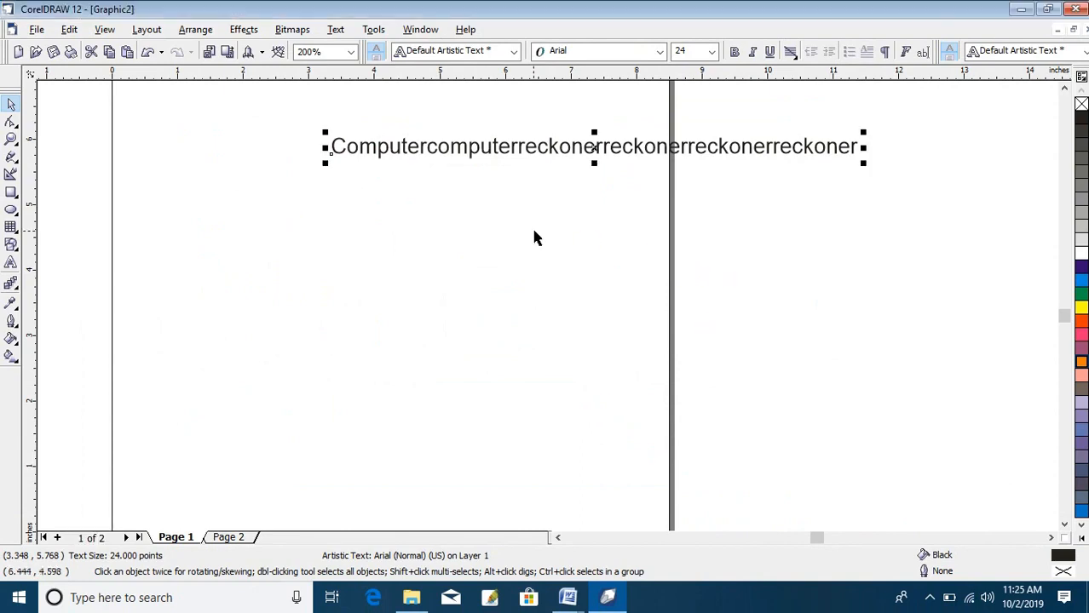
- Delete the selected artistic text from the page
key("Delete")
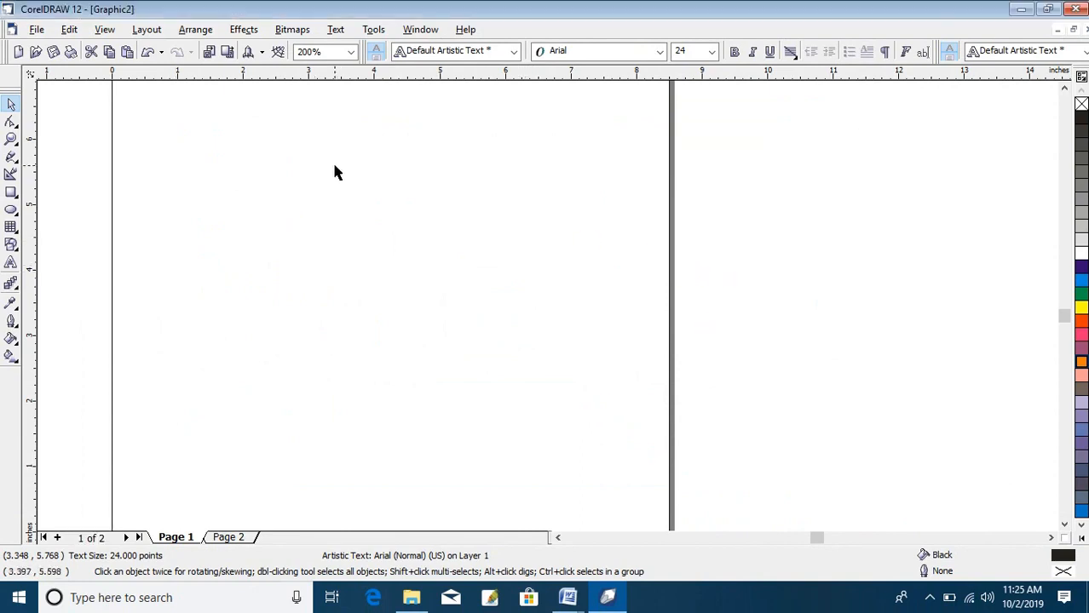
- Place artistic text reading "Computer" in the upper middle of the page
left_click(21, 266)
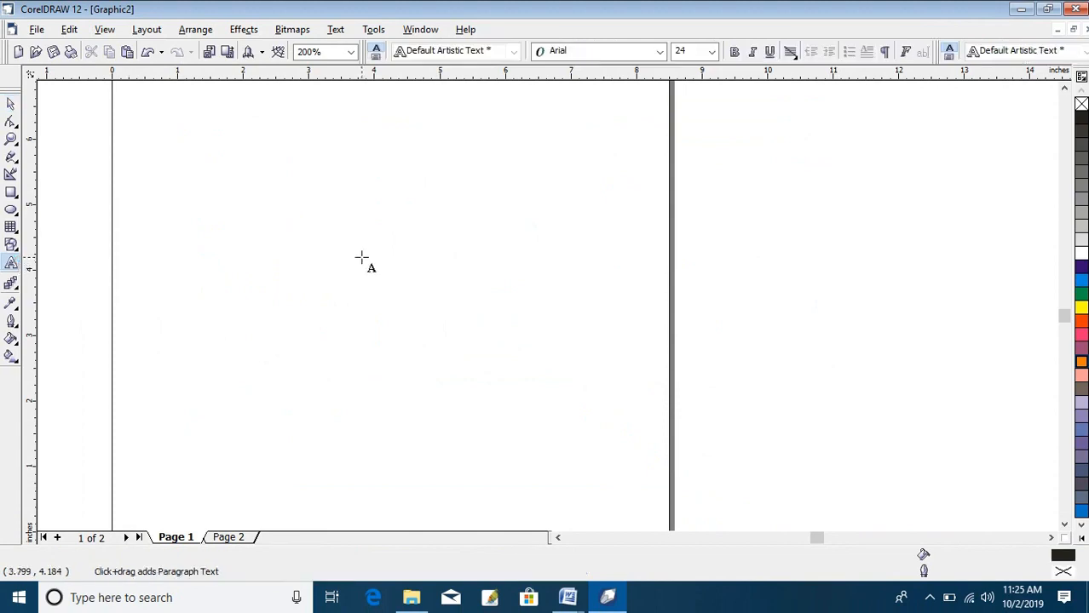
left_click(333, 244)
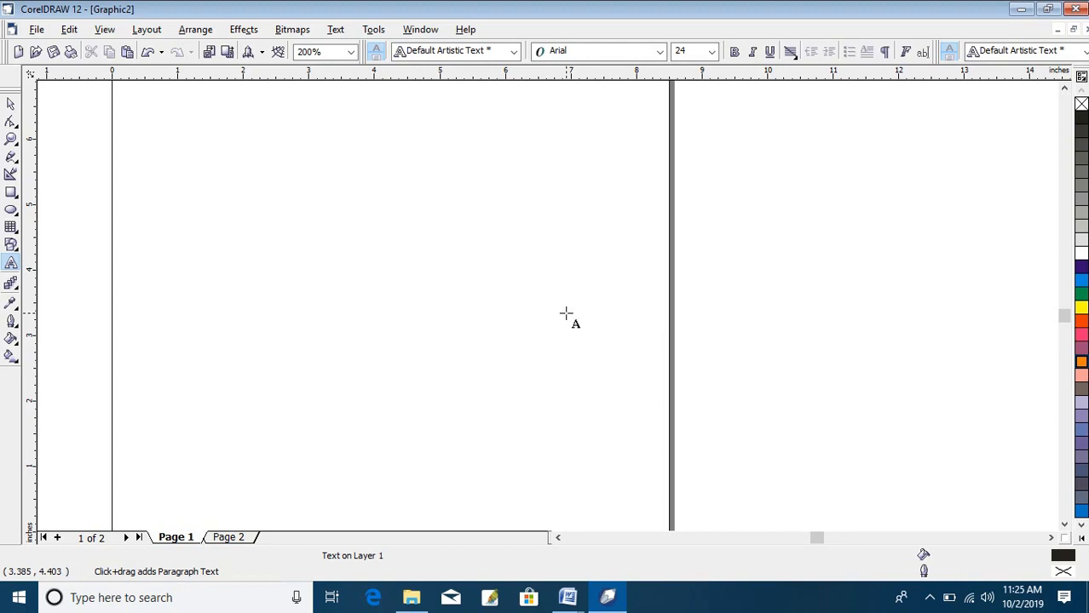
type("CO")
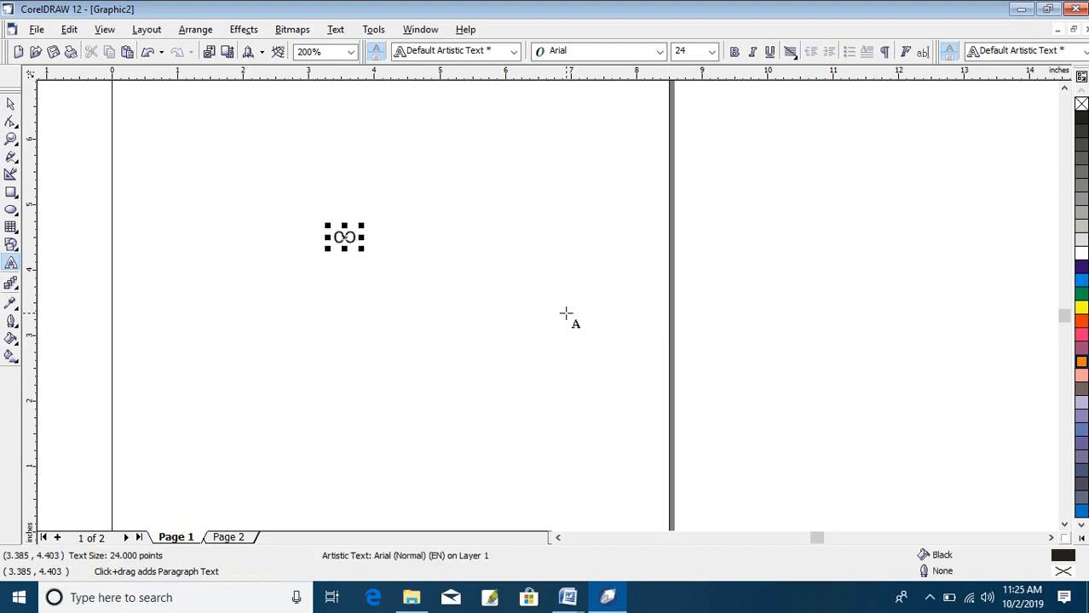
type("mputer")
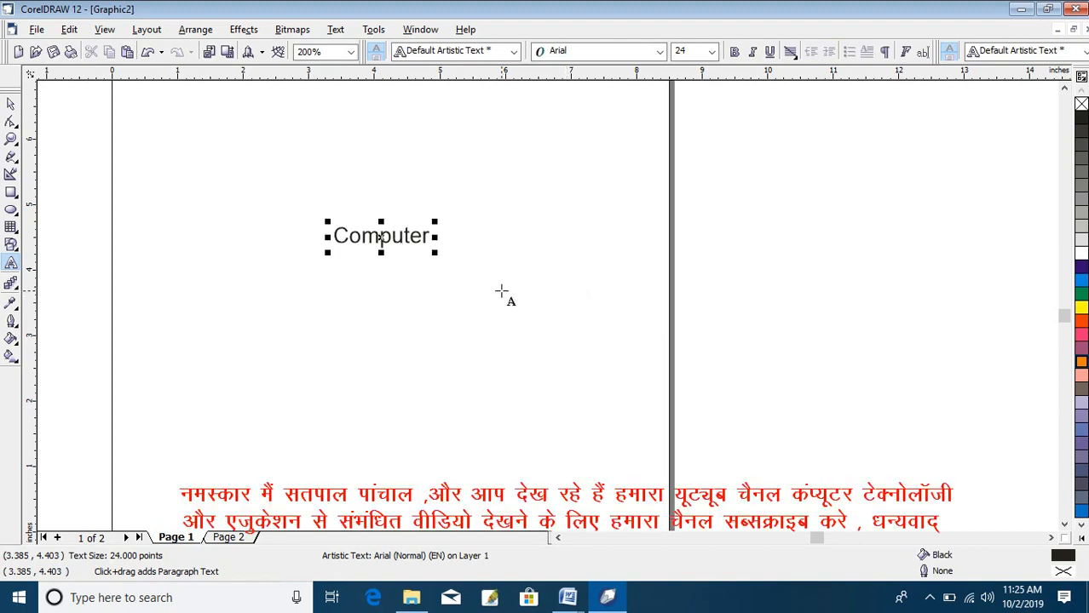
- Add a second artistic text below "Computer", entering "ed" so QuickCorrect expands it to "Education"
scroll(444, 325, "up", 1)
left_click(337, 293)
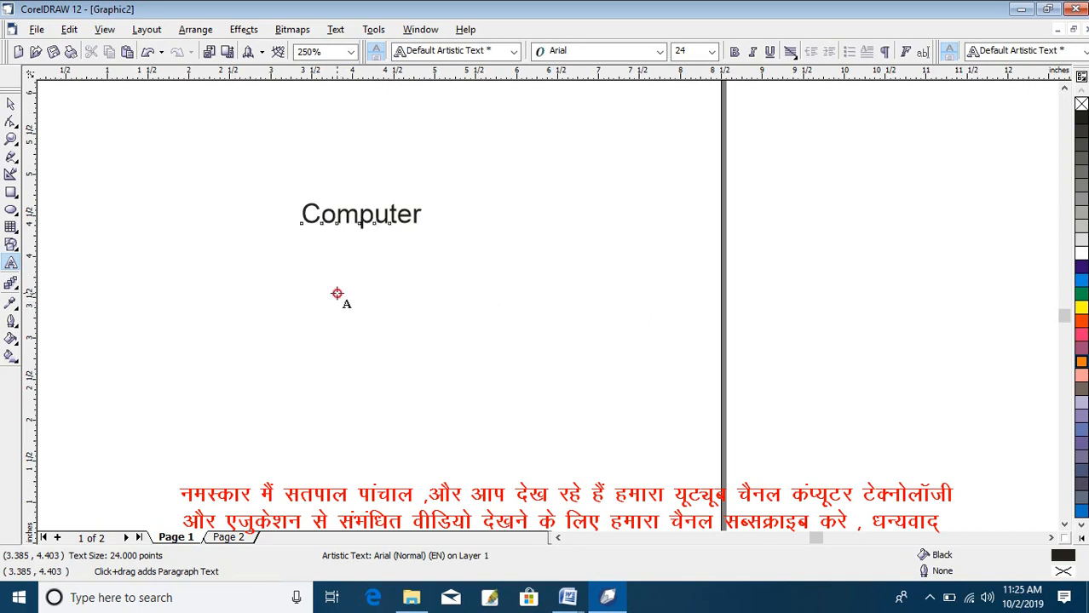
type("ed")
key("ctrl+a")
type("Education")
key("Return")
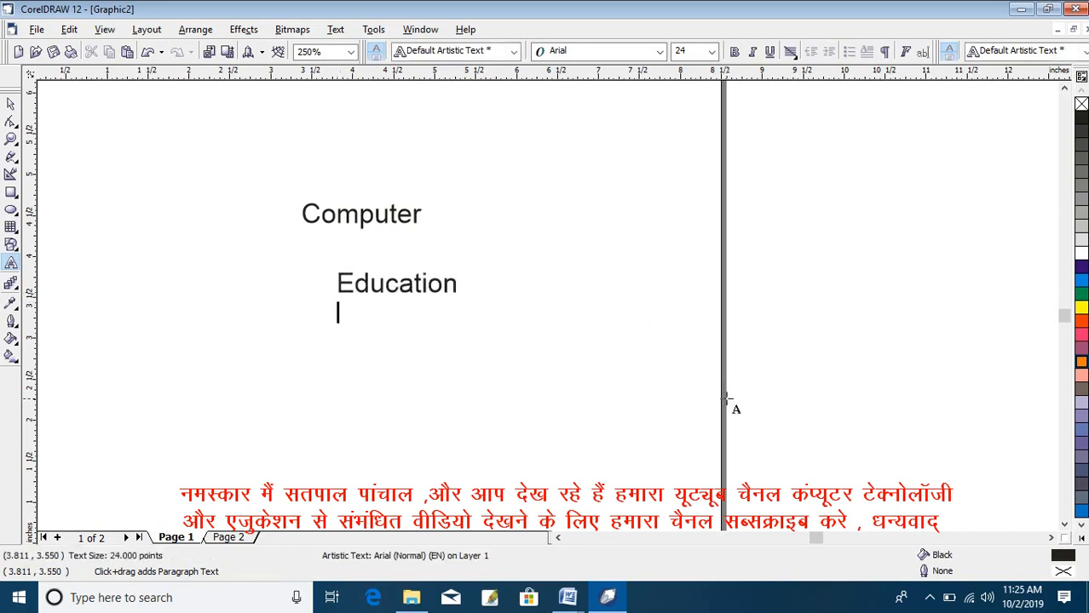
key("Escape")
- Add a third artistic text below "Education", entering "yo" so QuickCorrect expands it to "Welcome to my youtube channel"
left_click(361, 349)
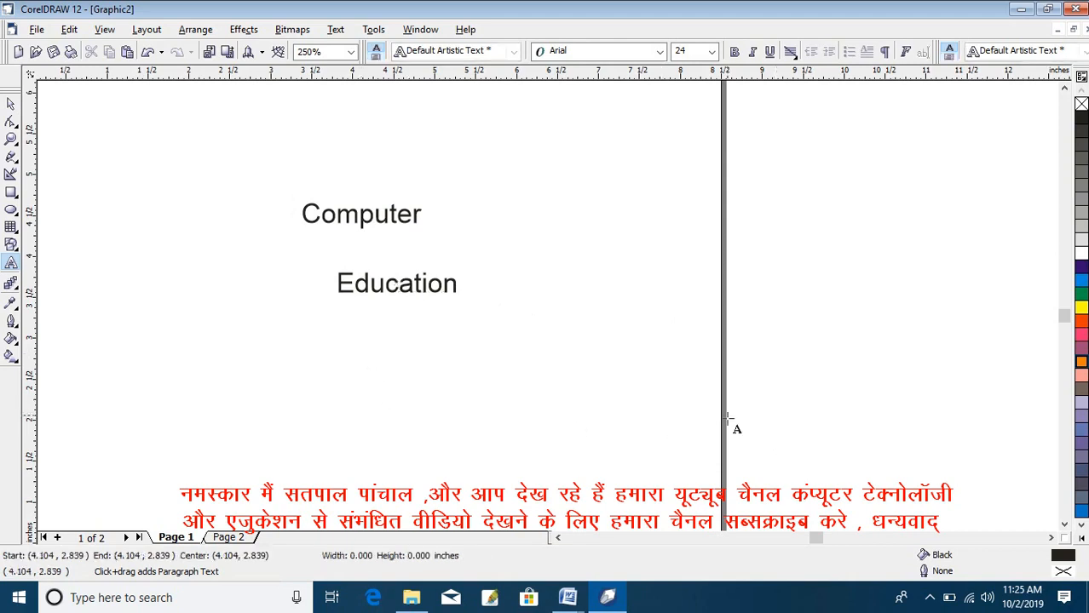
type("y")
key("ctrl+a")
type("o")
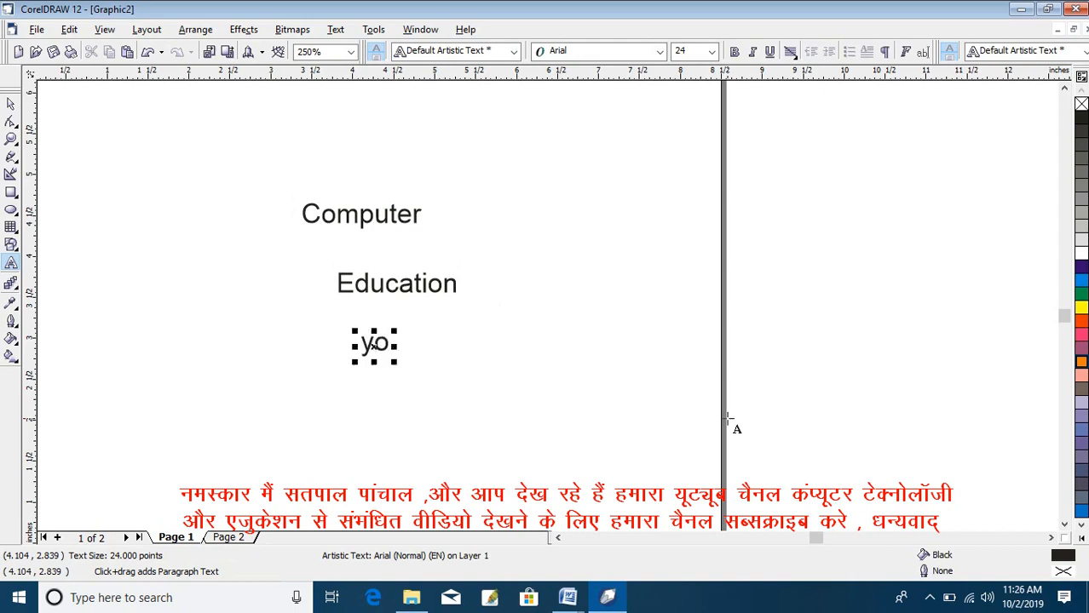
key("Return")
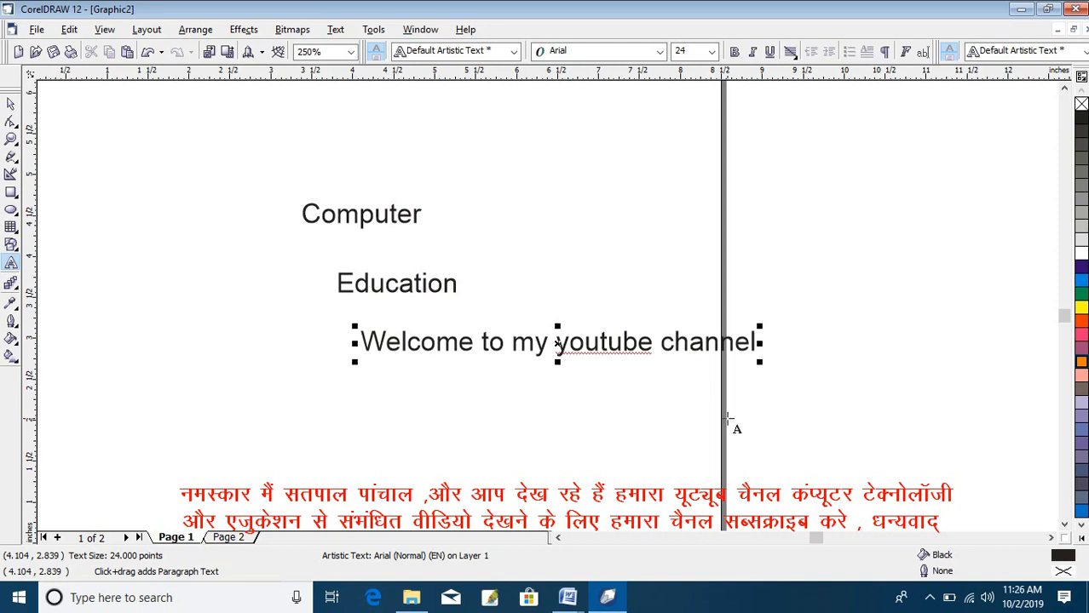
- Set the Writing Tools language of the welcome sentence to English-U.S
left_click(336, 30)
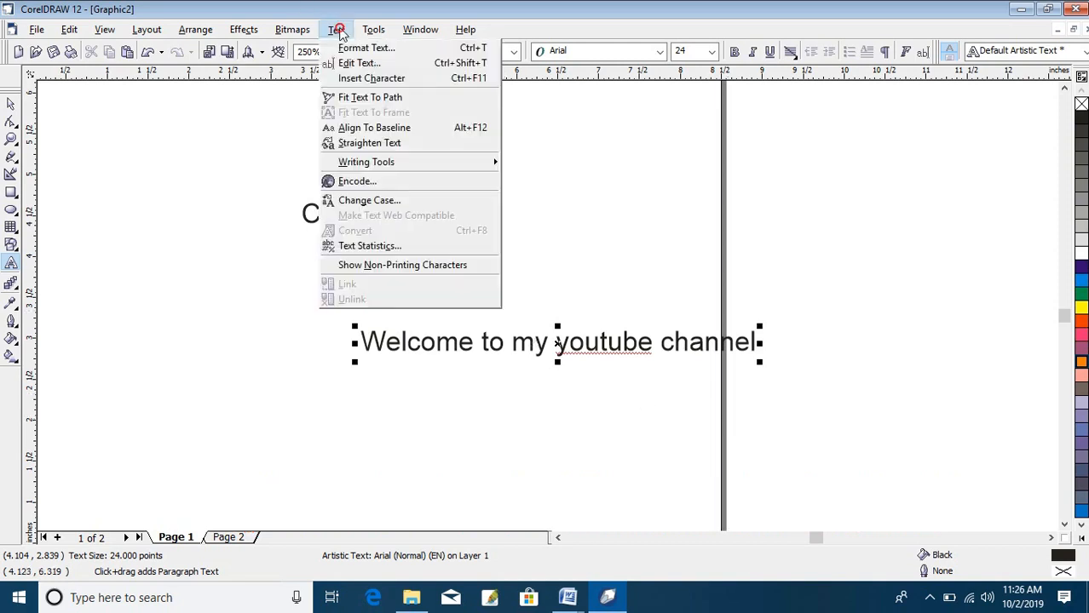
mouse_move(460, 164)
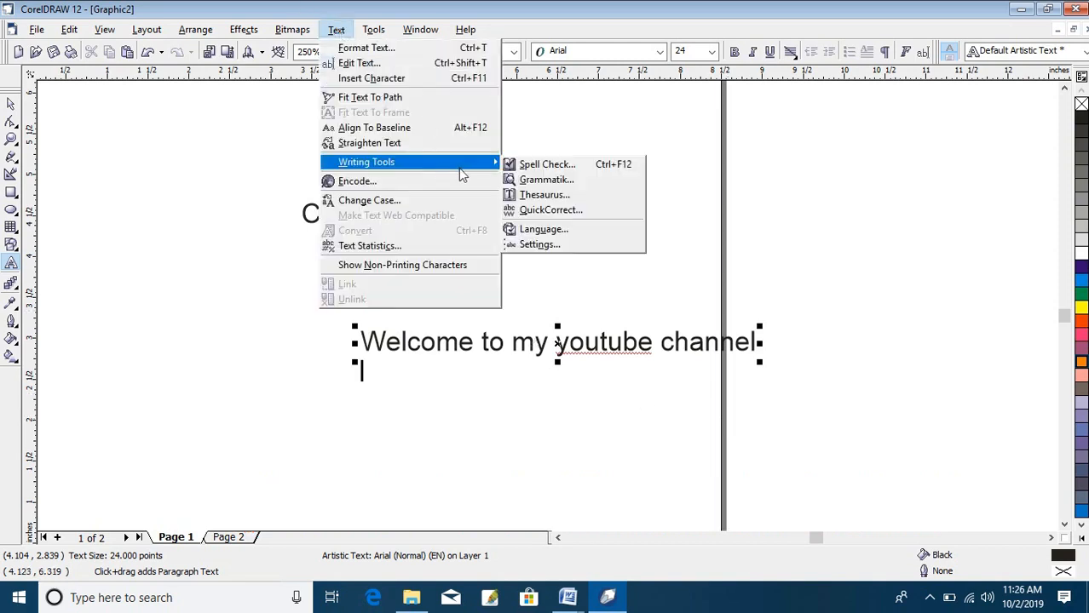
left_click(553, 230)
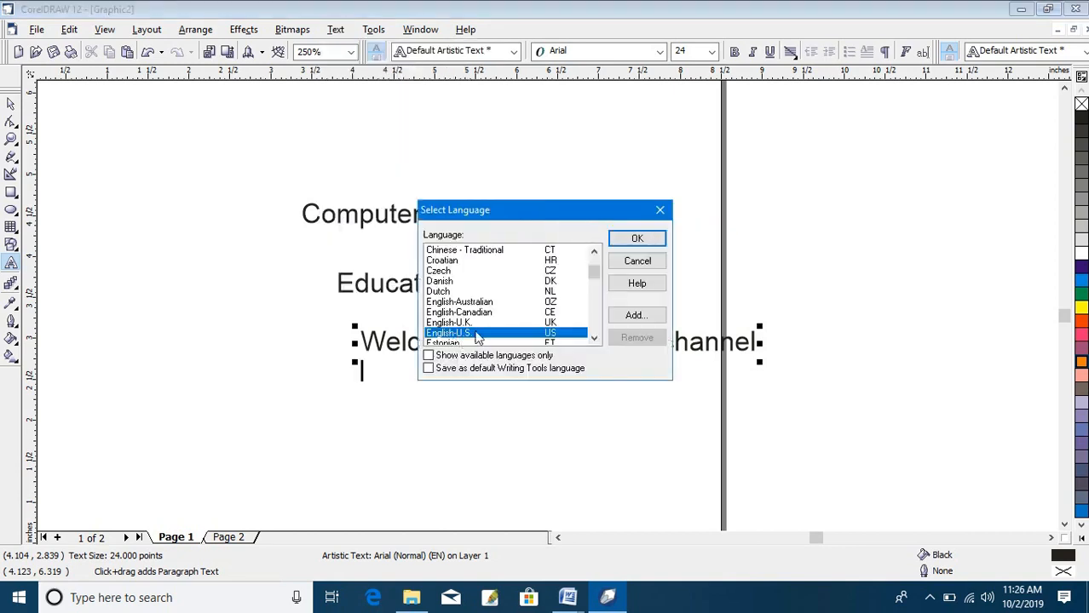
left_click(637, 238)
- Open the text encoding settings for the selected welcome sentence and switch from the current encoding to other encodings
left_click(336, 29)
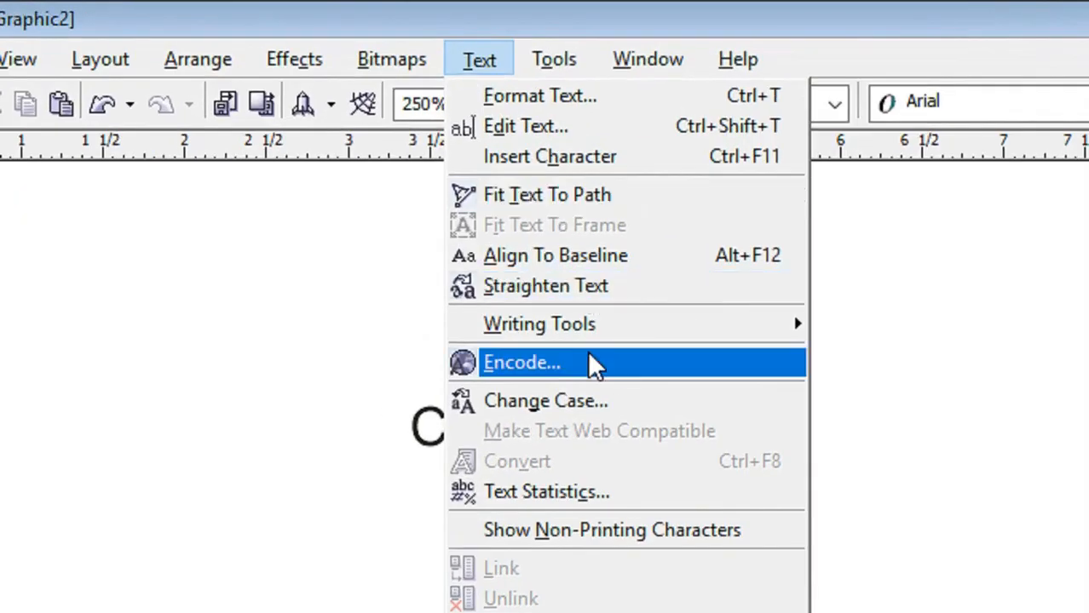
mouse_move(406, 166)
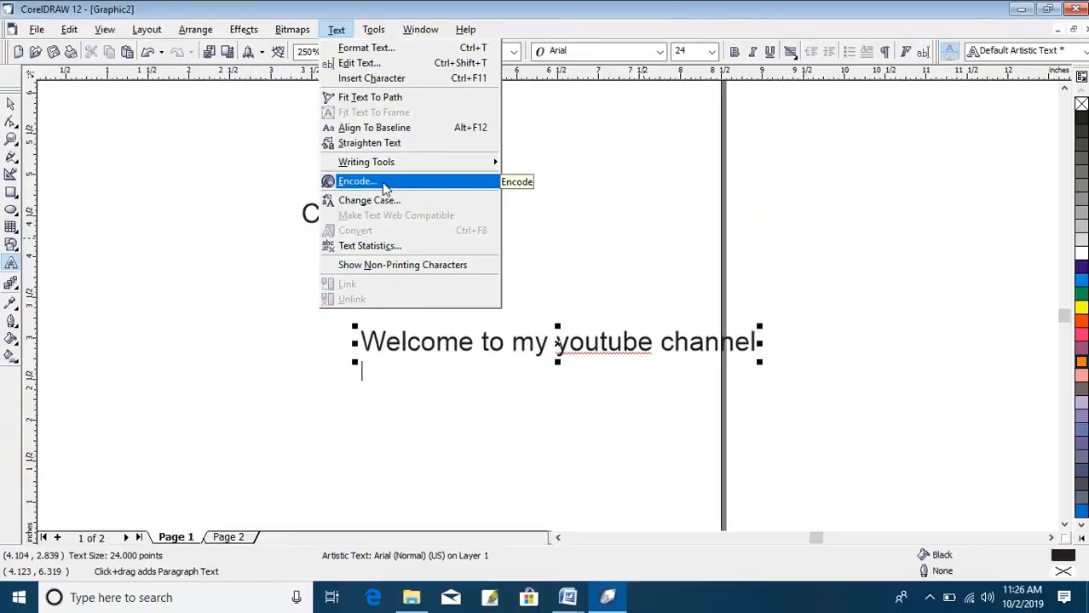
left_click(12, 103)
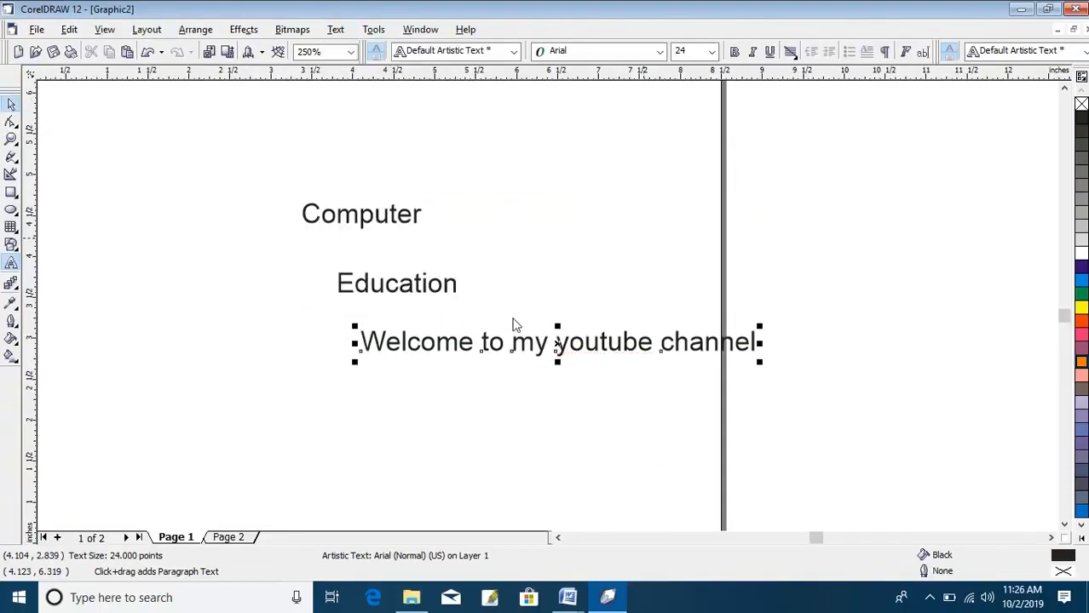
left_click(336, 29)
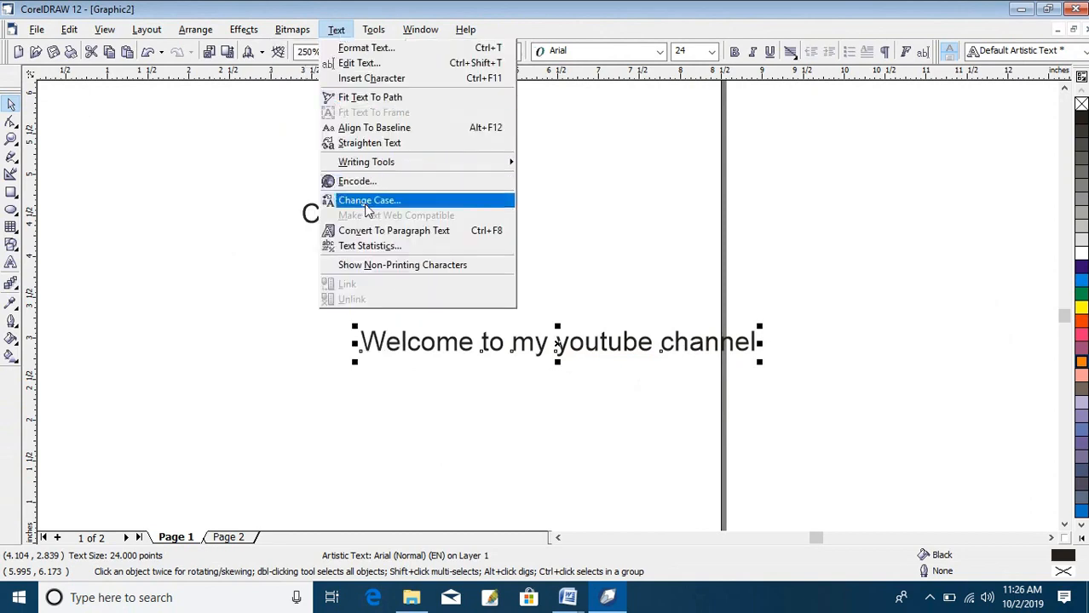
key("Escape")
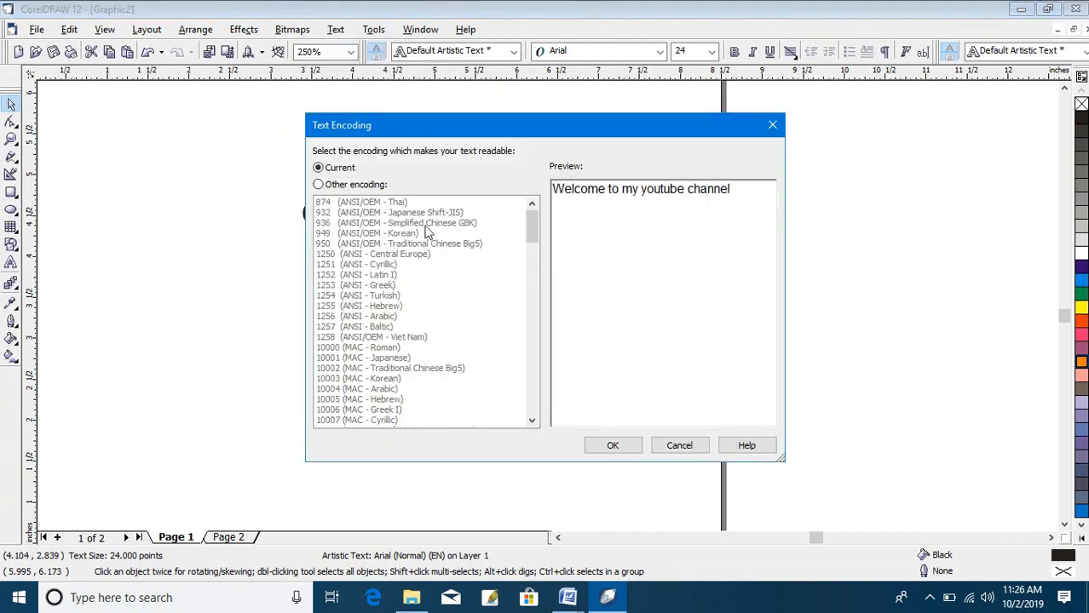
left_click(336, 185)
- Preview the welcome sentence in several encodings, including 20108 (IA5 Norwegian), 20261 (T.61) and 20285 (IBM EBCDIC - United Kingdom)
left_click_drag(534, 225, 534, 283)
left_click(385, 264)
left_click(376, 286)
left_click(363, 316)
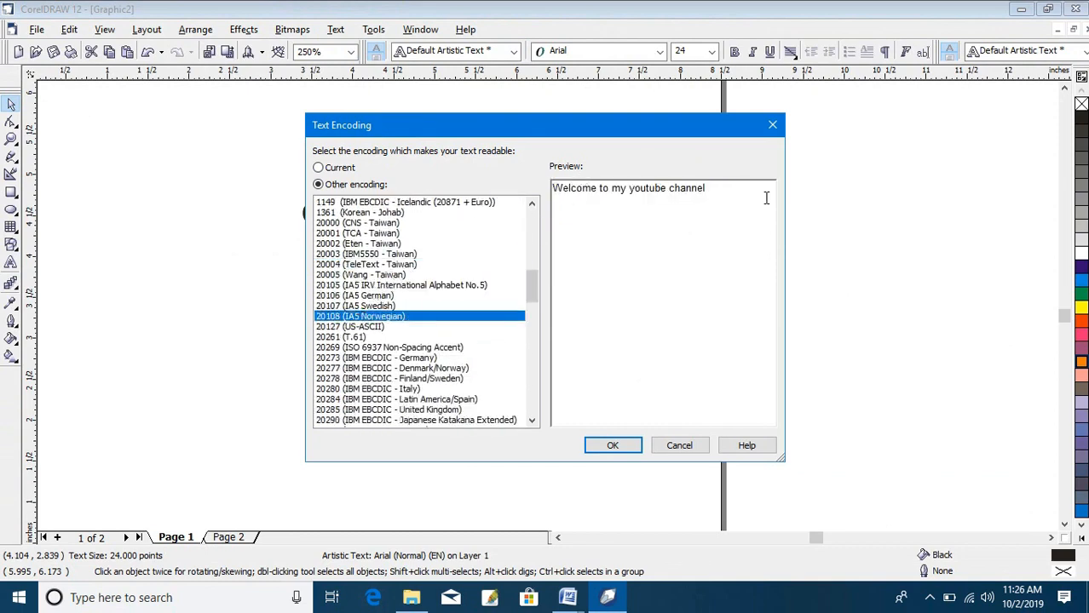
left_click(368, 337)
left_click(365, 358)
left_click(365, 389)
left_click(365, 409)
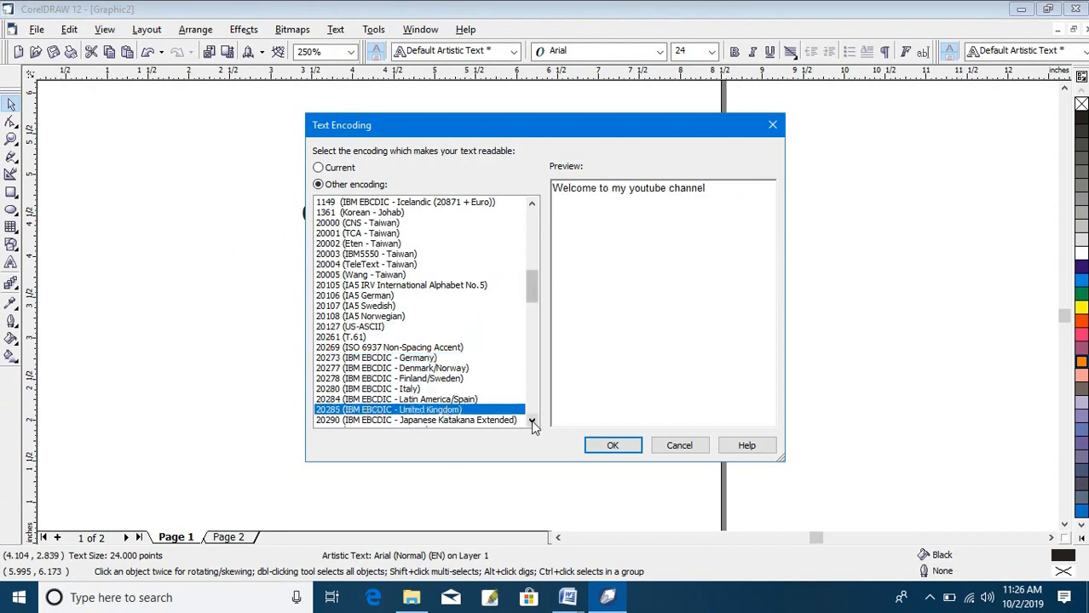
- Preview the sentence in encodings 20290 (IBM EBCDIC - Japanese Katakana Extended) and 28596 (ISO 8859-6 Arabic)
left_click(531, 420)
left_click_drag(531, 420, 531, 419)
left_click(409, 296)
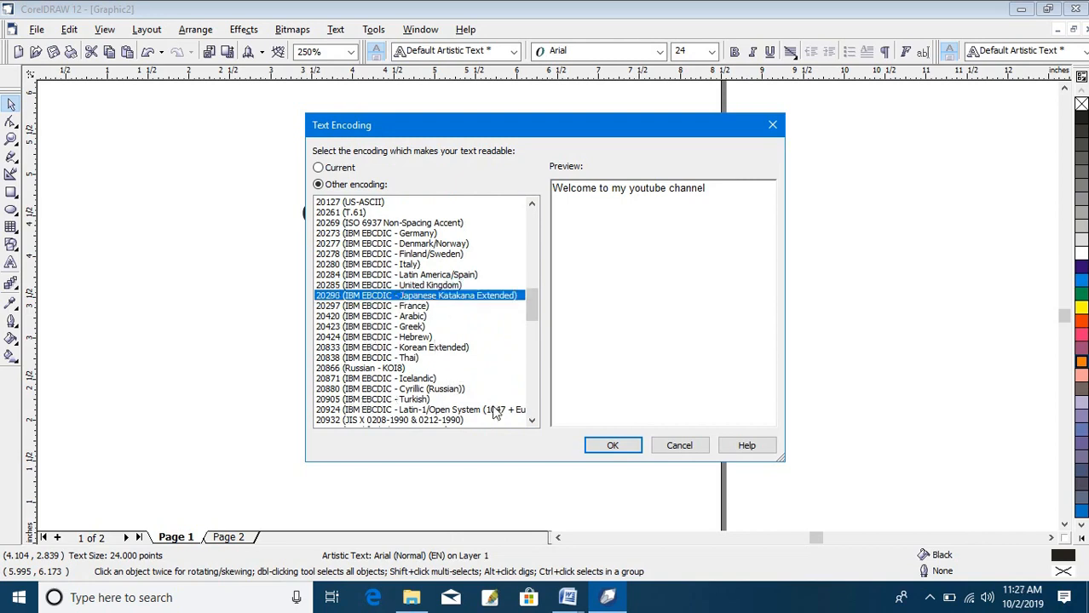
left_click_drag(534, 419, 535, 423)
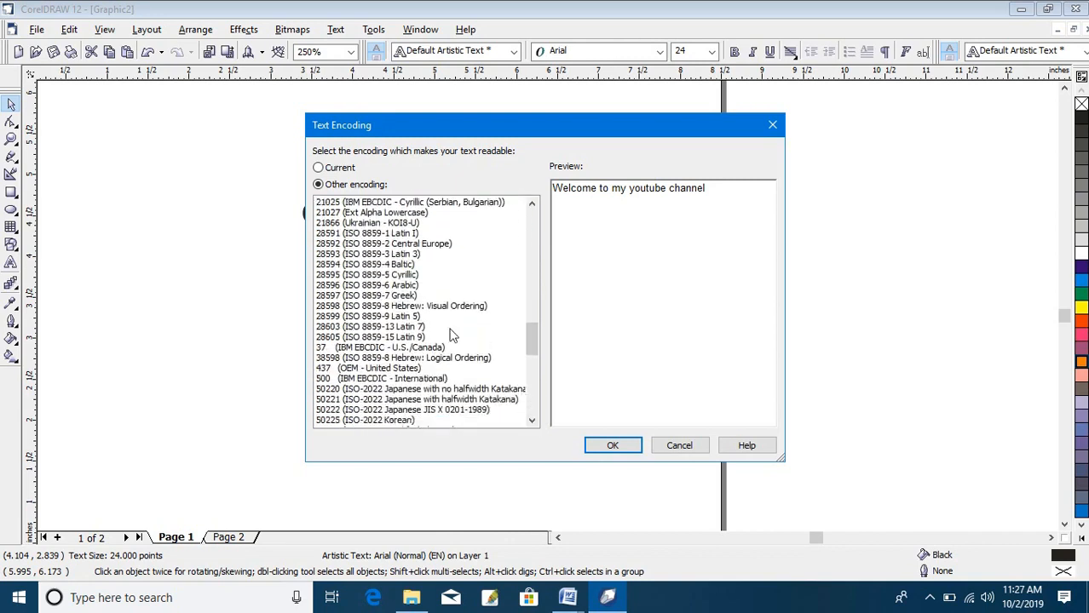
left_click(387, 285)
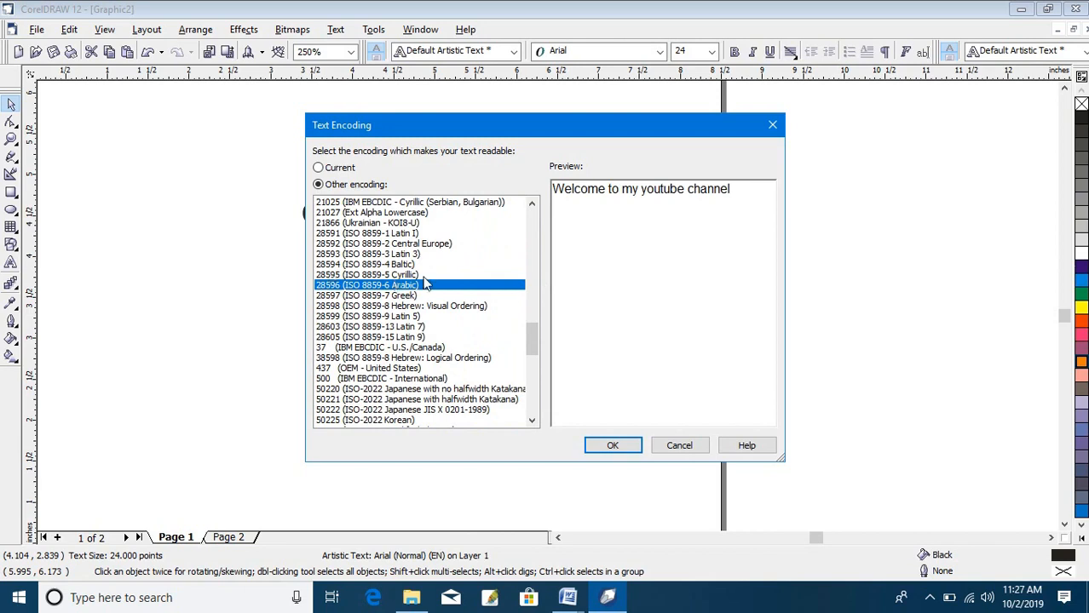
- Preview the ISCII Gujarati, Malayalam and Punjabi encodings, and apply encoding 850 (OEM - Multilingual Latin I) to the sentence
scroll(477, 388, "down", 3)
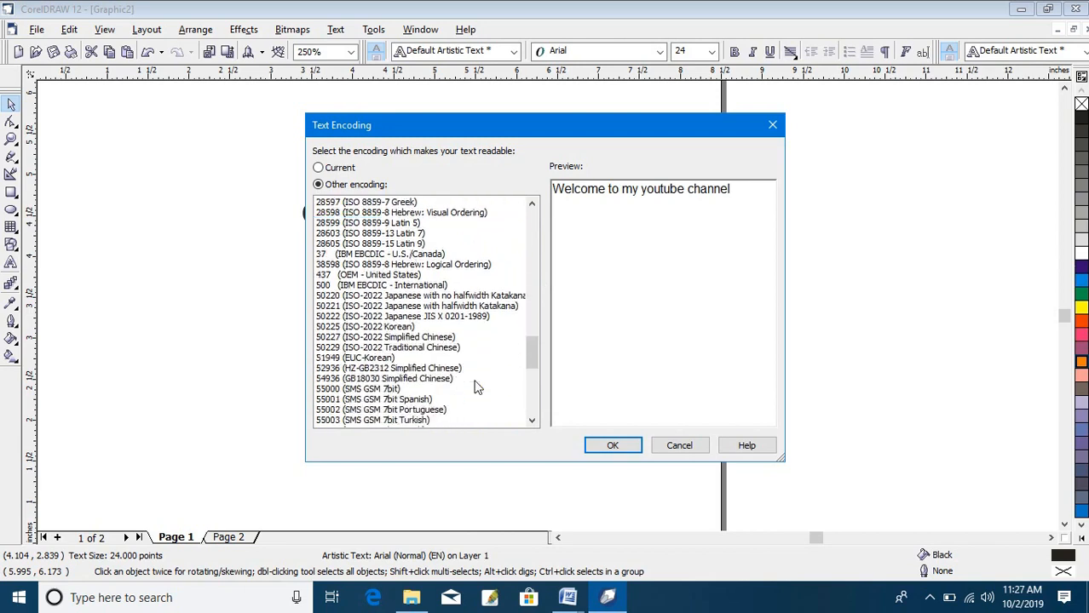
scroll(432, 360, "down", 2)
scroll(432, 359, "down", 1)
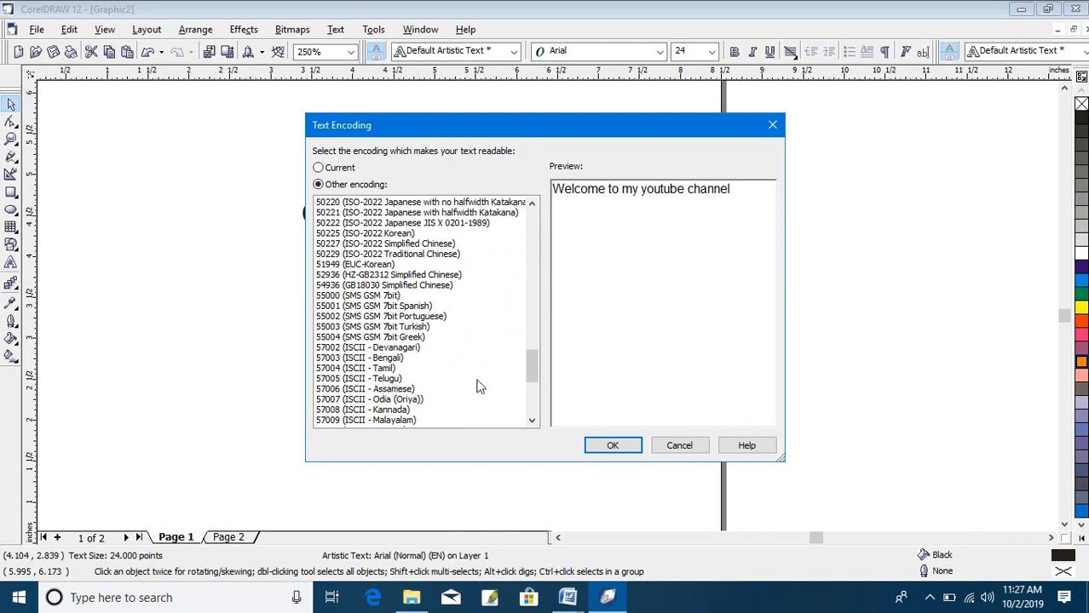
scroll(508, 383, "down", 2)
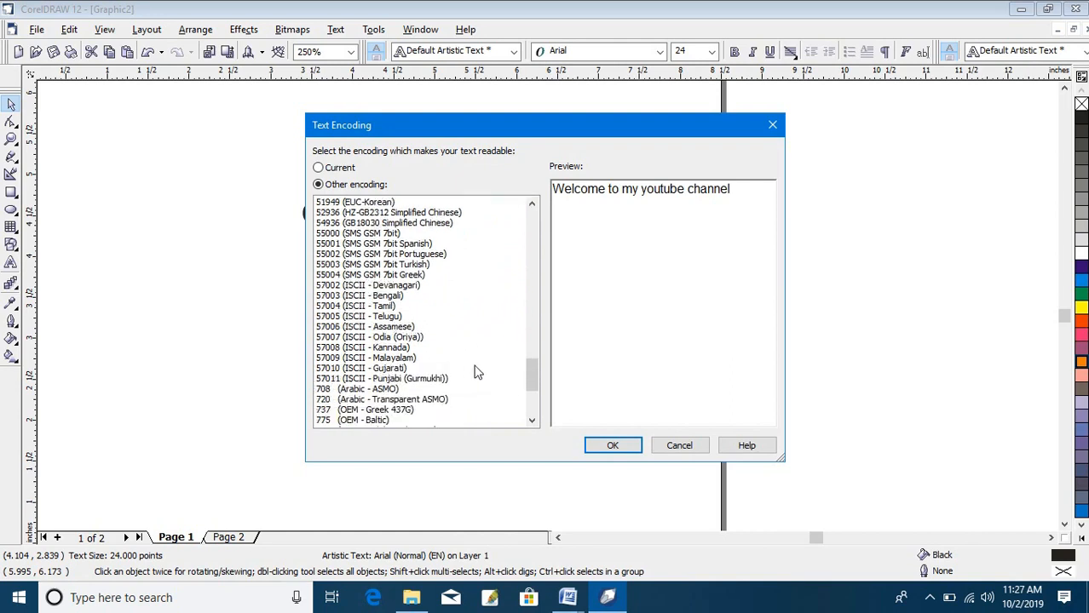
scroll(429, 367, "down", 1)
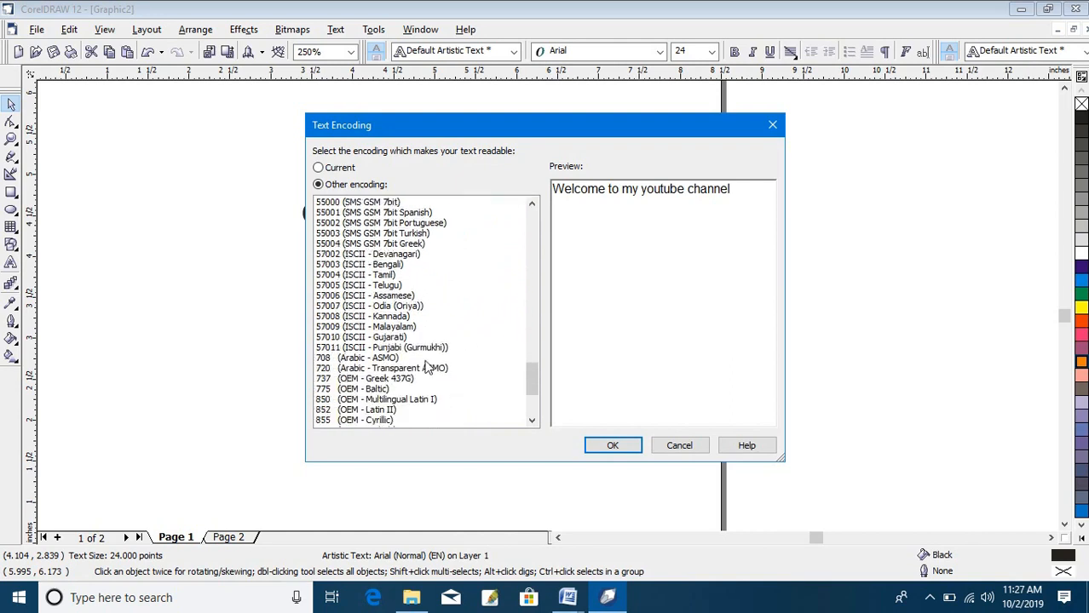
left_click(374, 339)
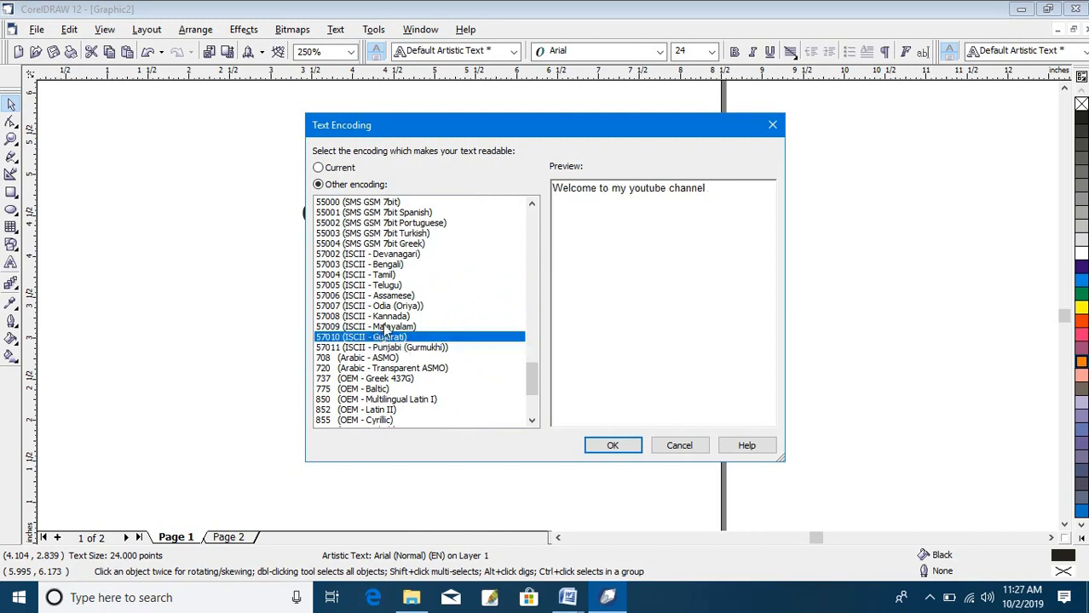
left_click(384, 326)
left_click(374, 337)
left_click(379, 350)
left_click(388, 401)
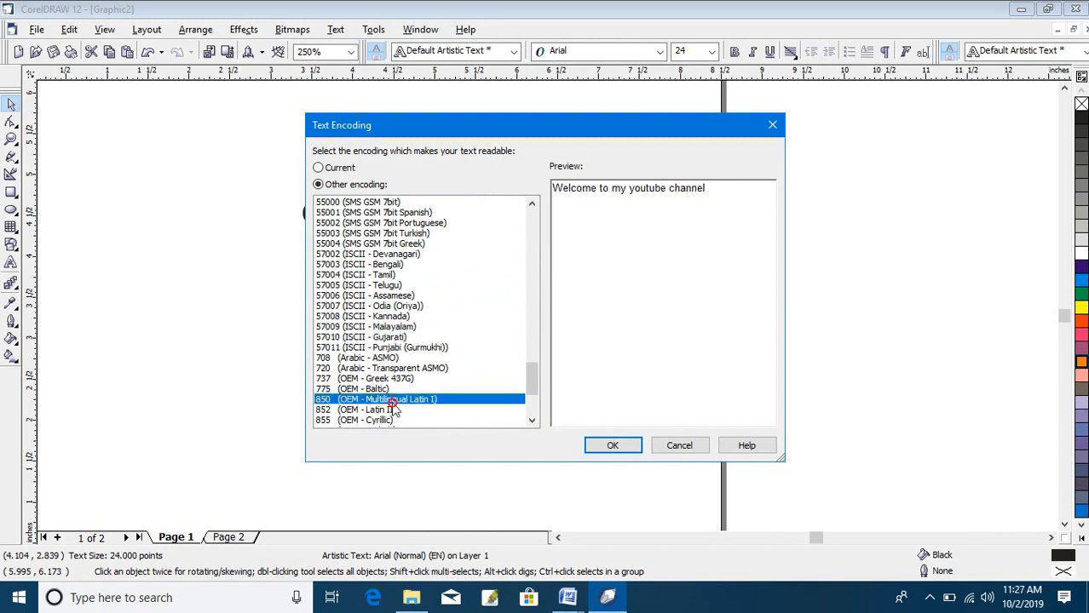
left_click(606, 446)
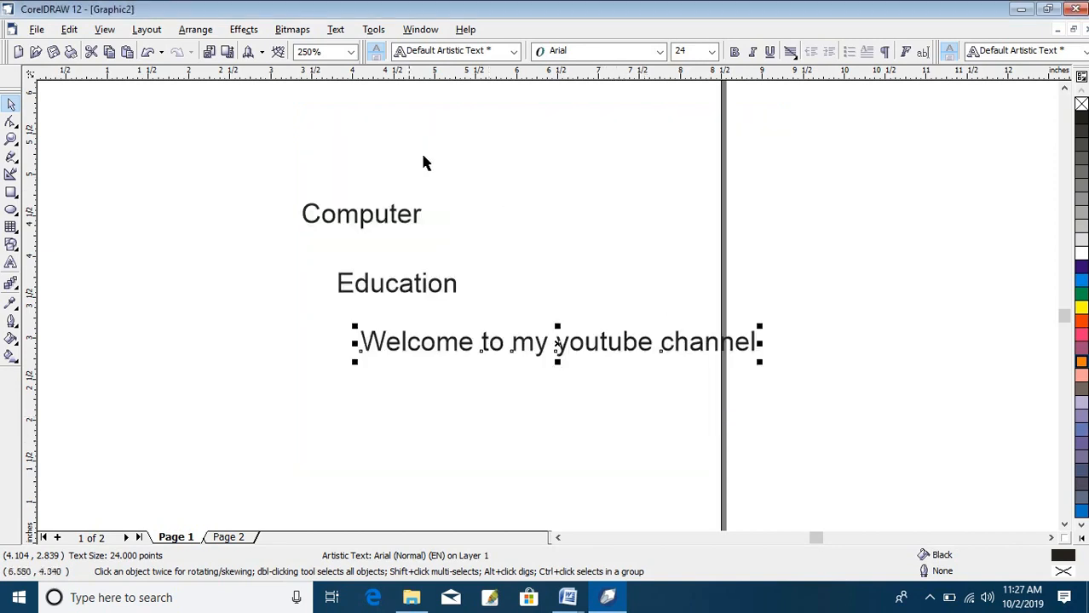
- Change the welcome sentence to Sentence case and move it down by about 0.28 inches
left_click(337, 30)
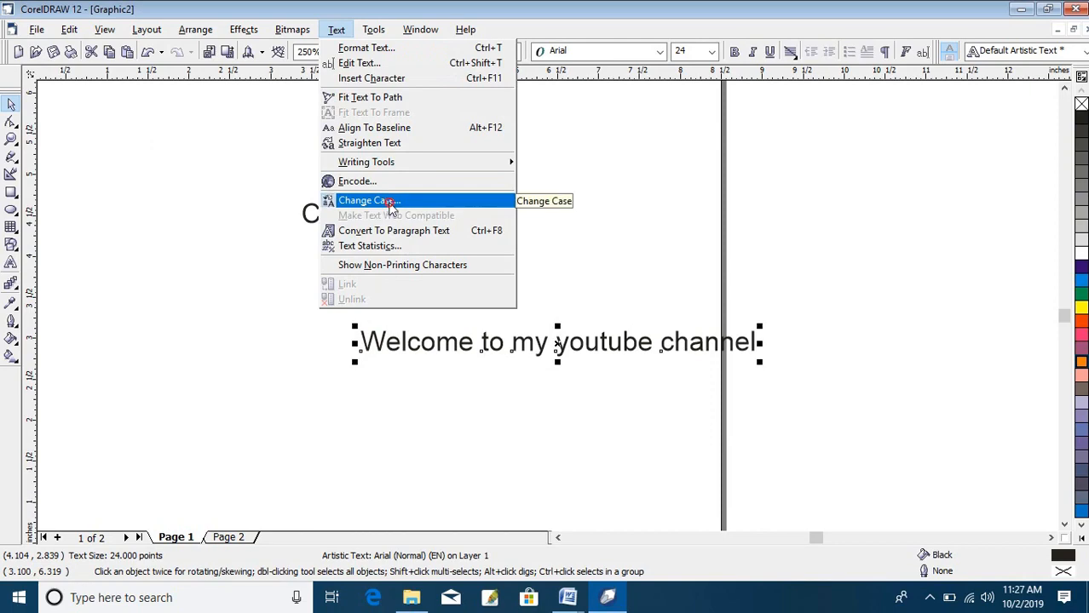
left_click(391, 203)
left_click_drag(576, 233, 789, 168)
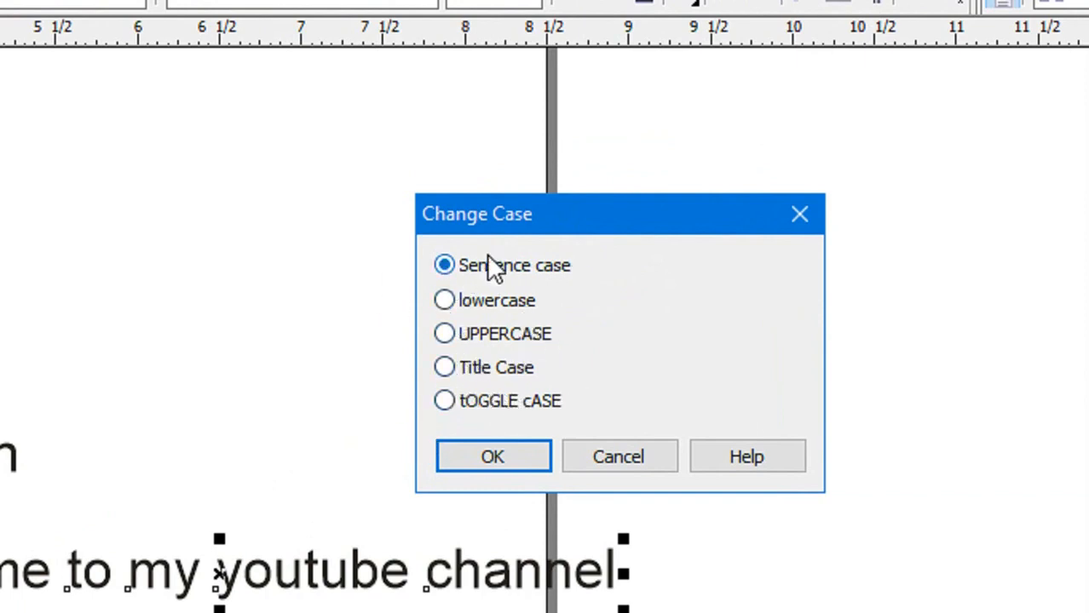
left_click(492, 458)
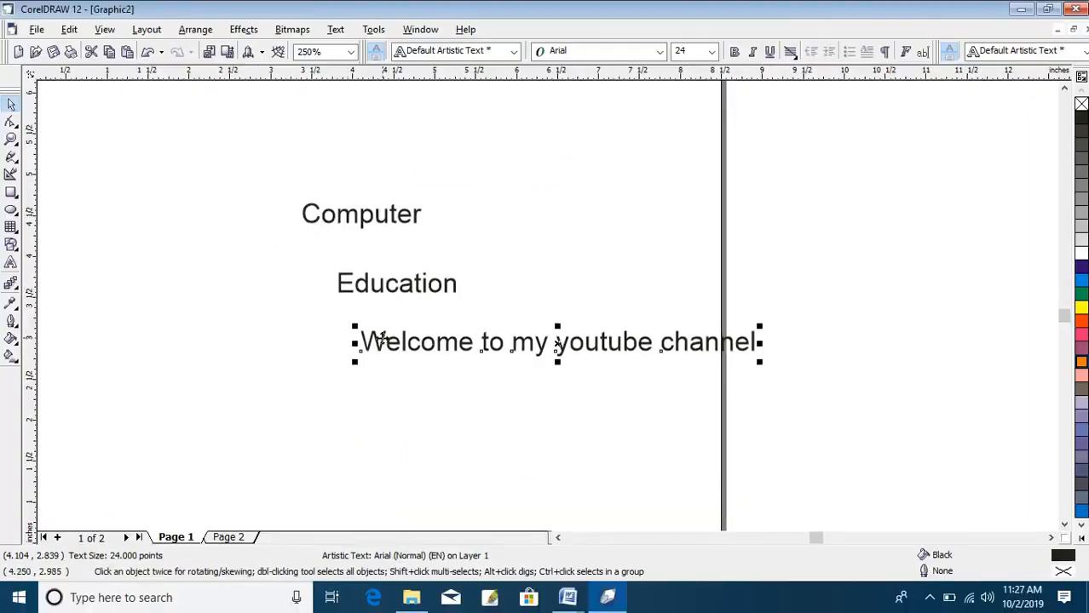
left_click_drag(379, 341, 380, 364)
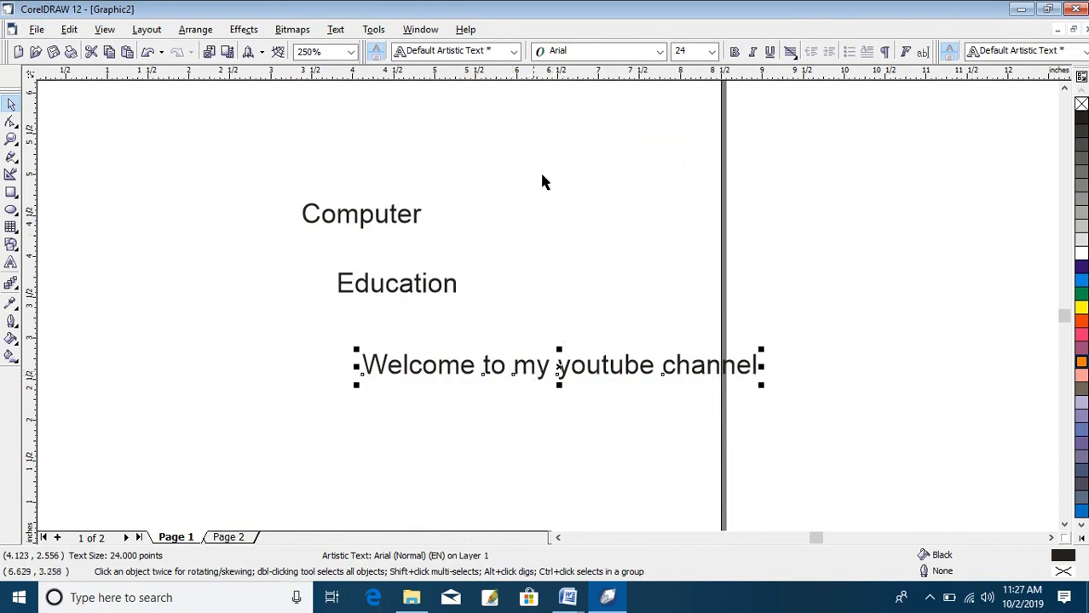
- Change the case of the welcome sentence to lowercase
left_click(336, 29)
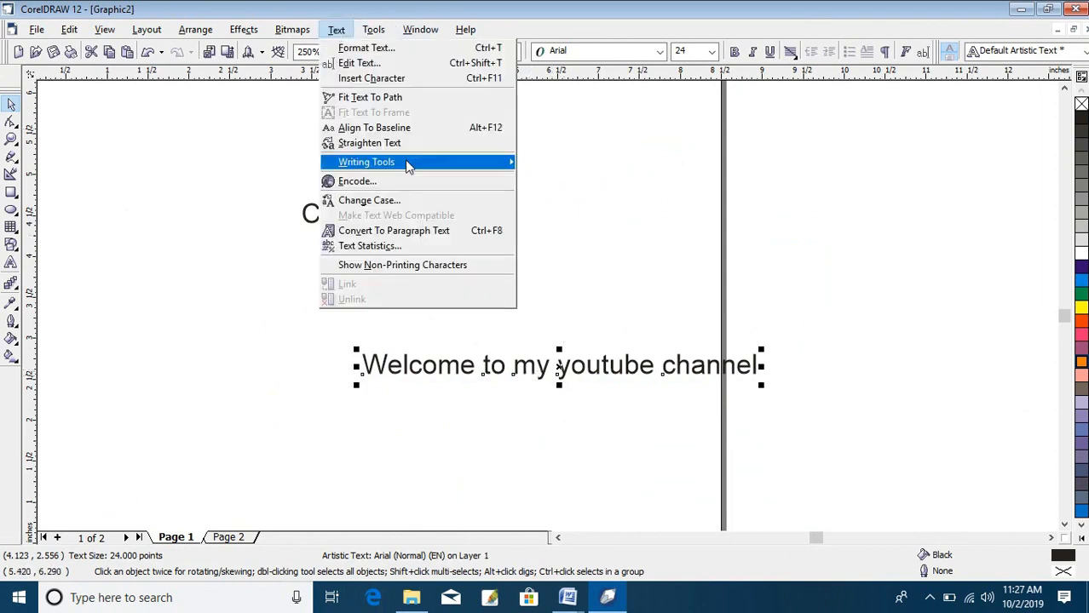
left_click(419, 207)
left_click(467, 270)
left_click_drag(554, 229, 613, 172)
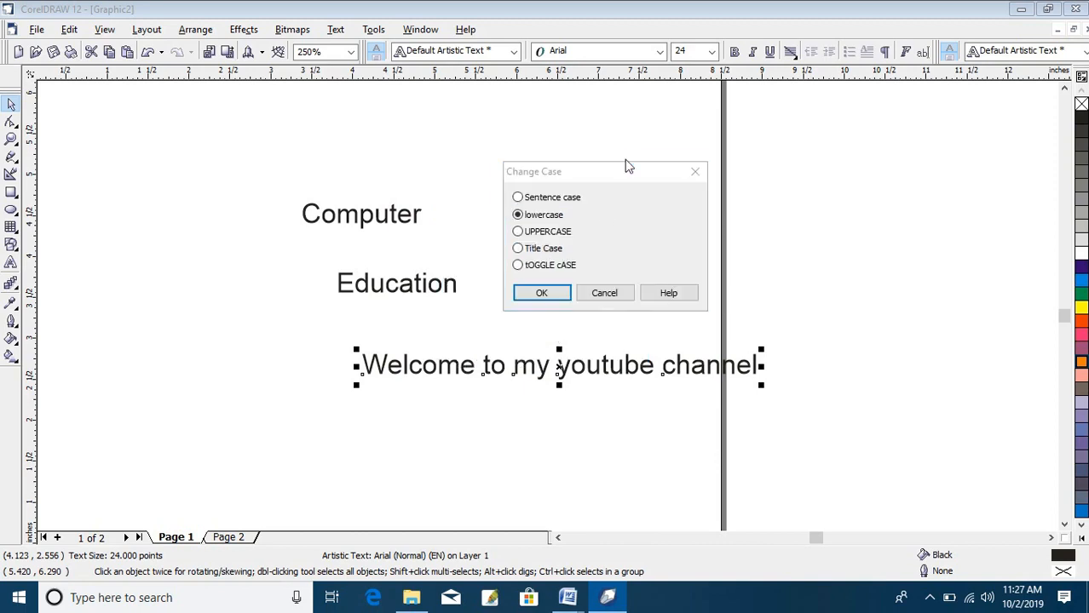
left_click(552, 291)
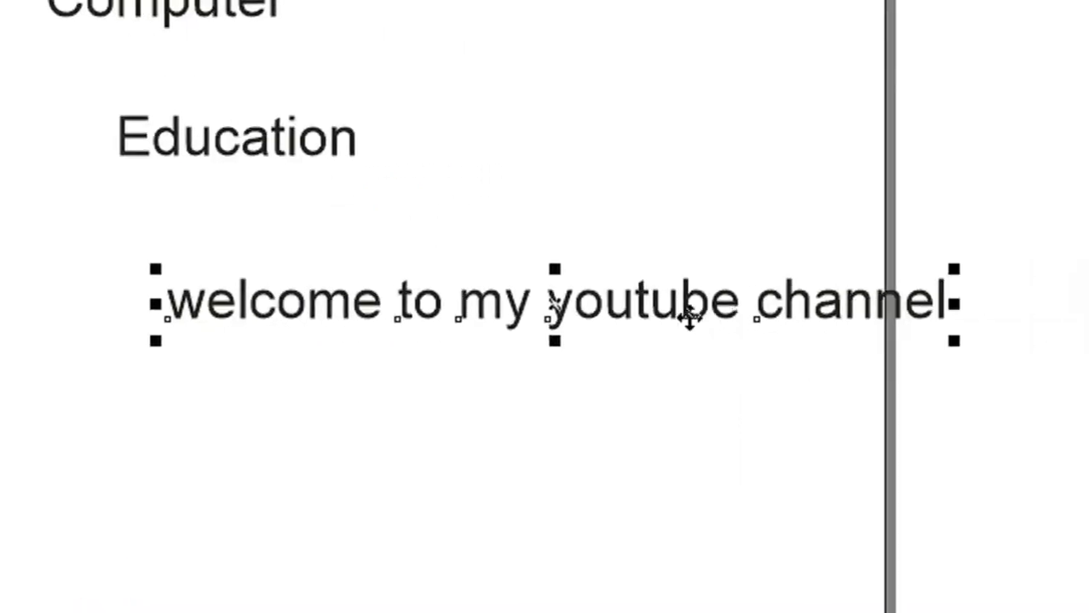
- Convert the welcome sentence to UPPERCASE
left_click(333, 29)
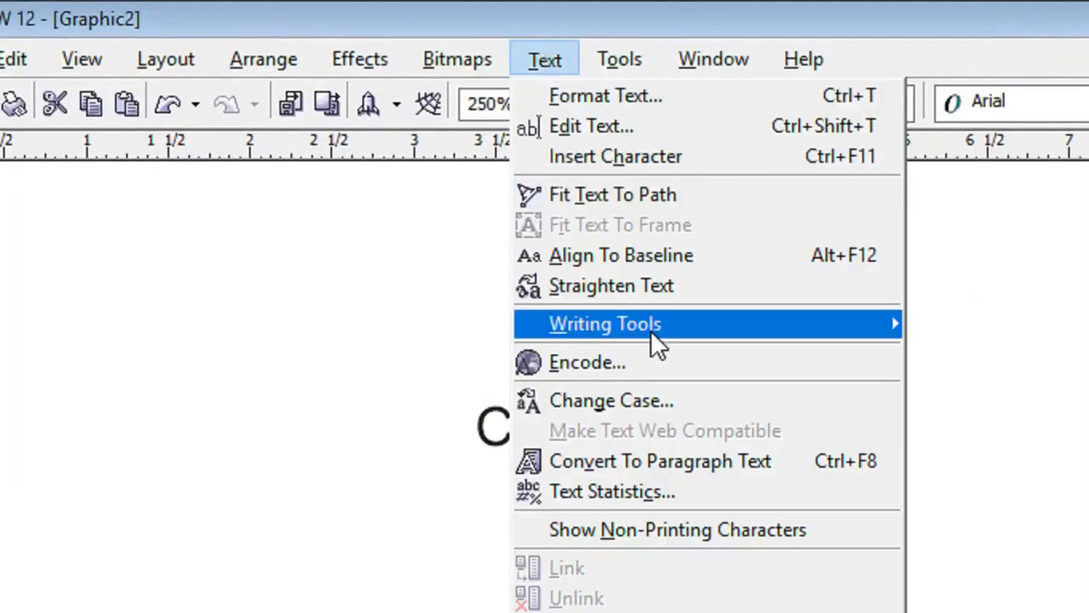
left_click(649, 401)
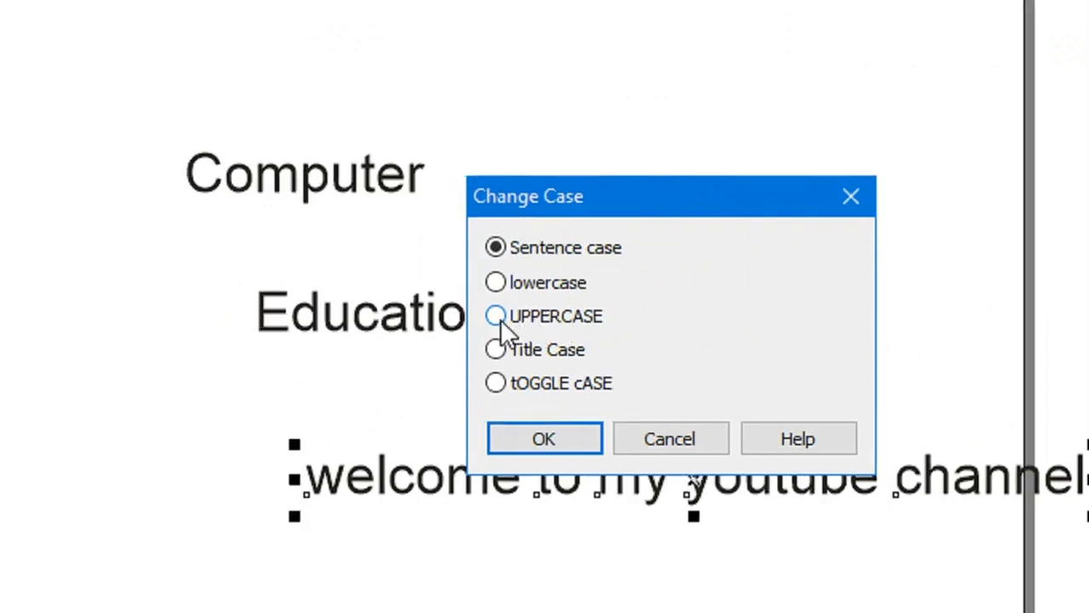
left_click(499, 318)
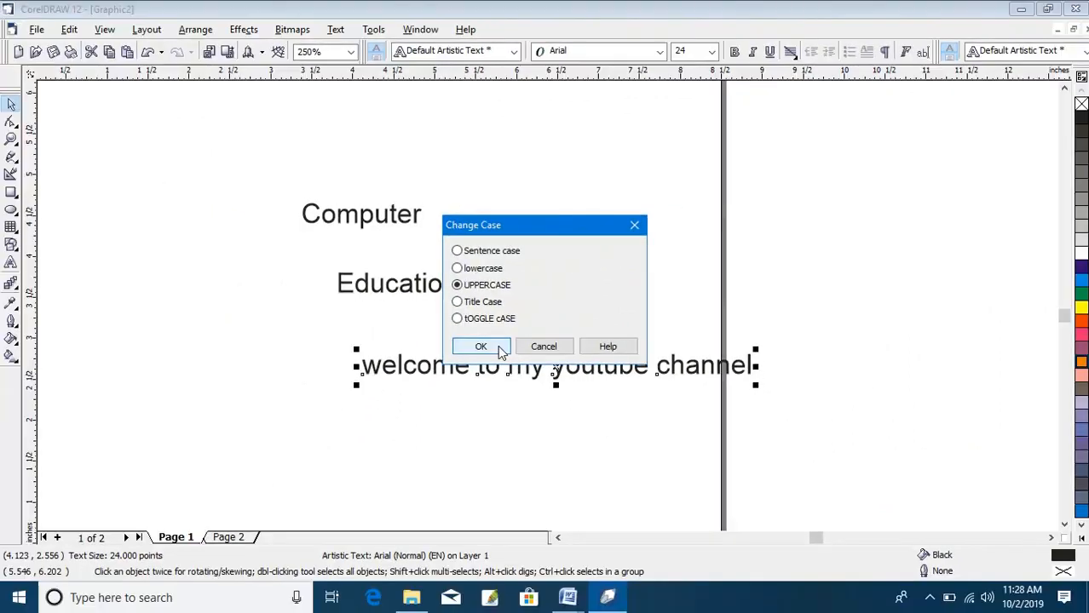
left_click(516, 361)
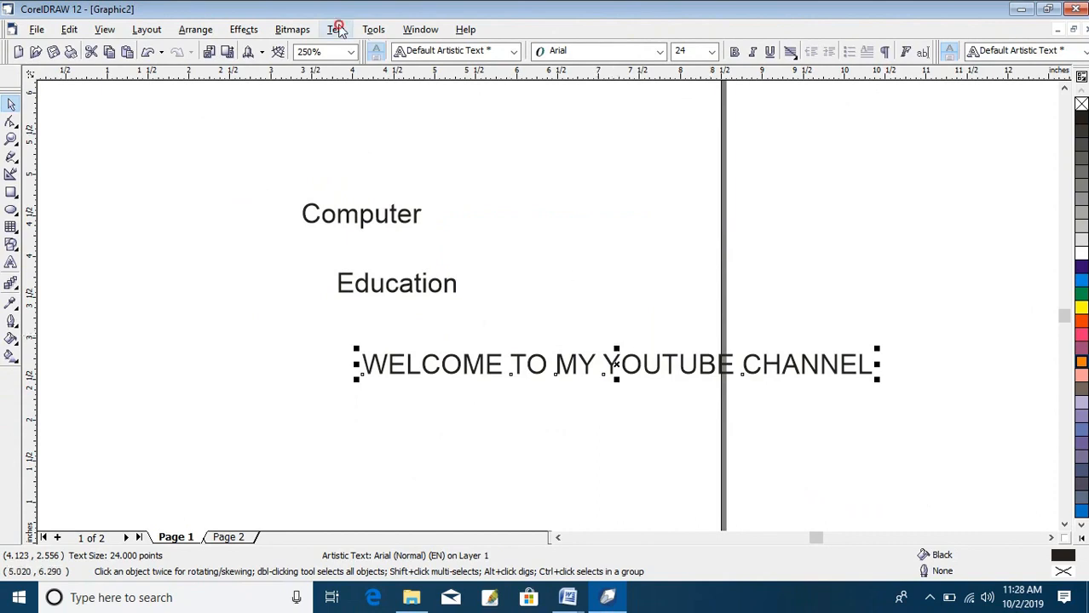
- Apply Title Case to the welcome sentence
left_click(336, 30)
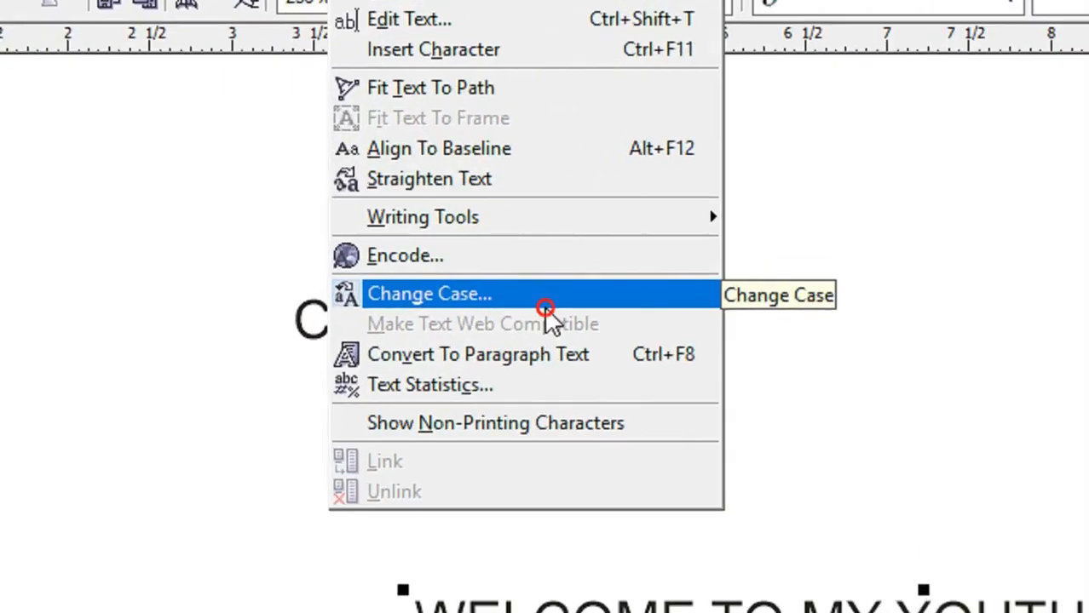
left_click(429, 207)
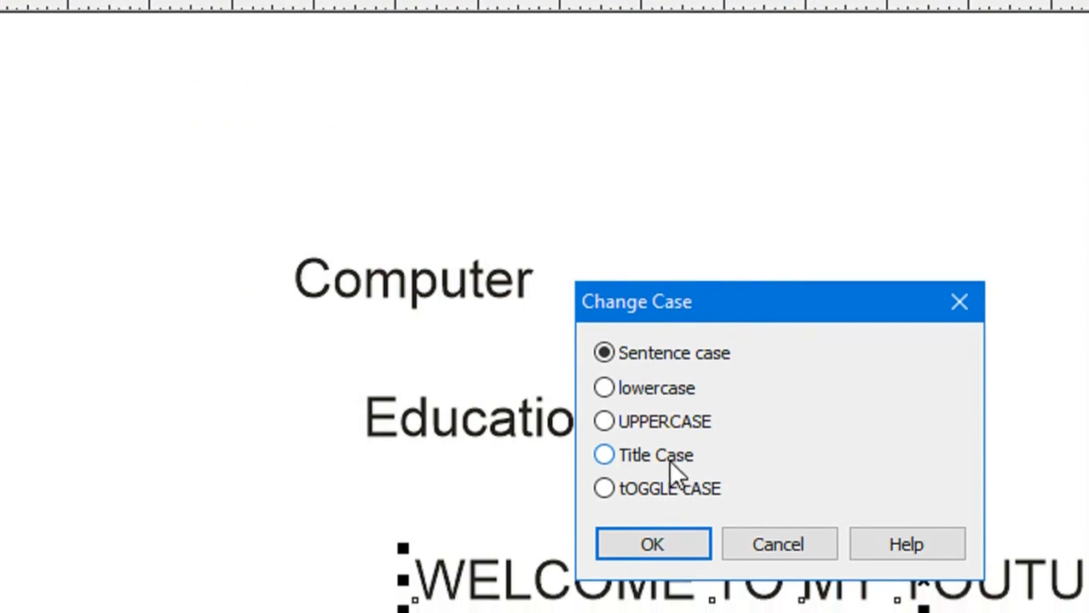
left_click(643, 443)
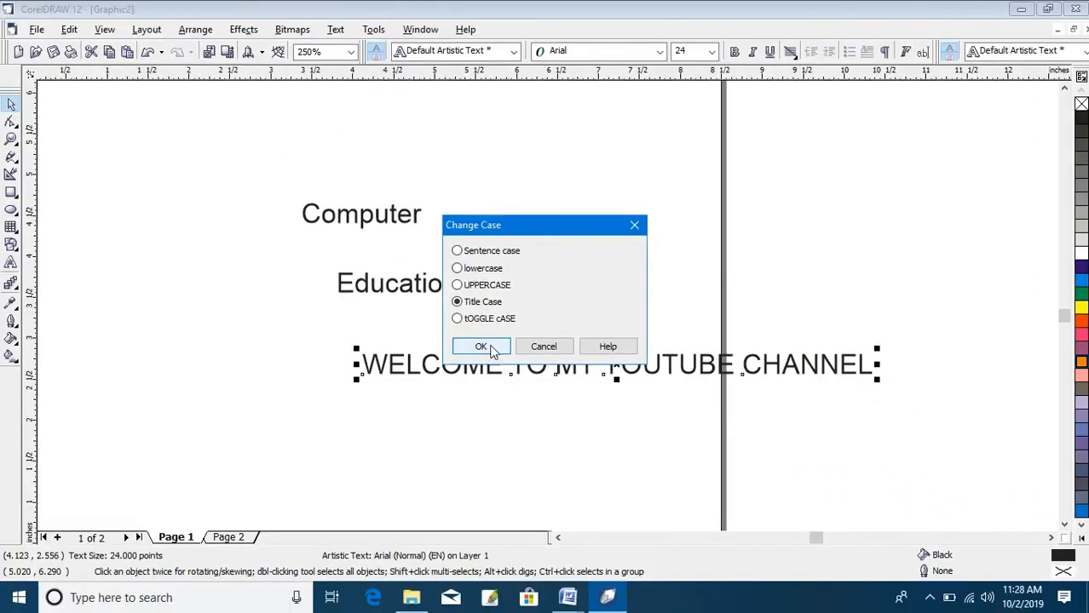
left_click(483, 347)
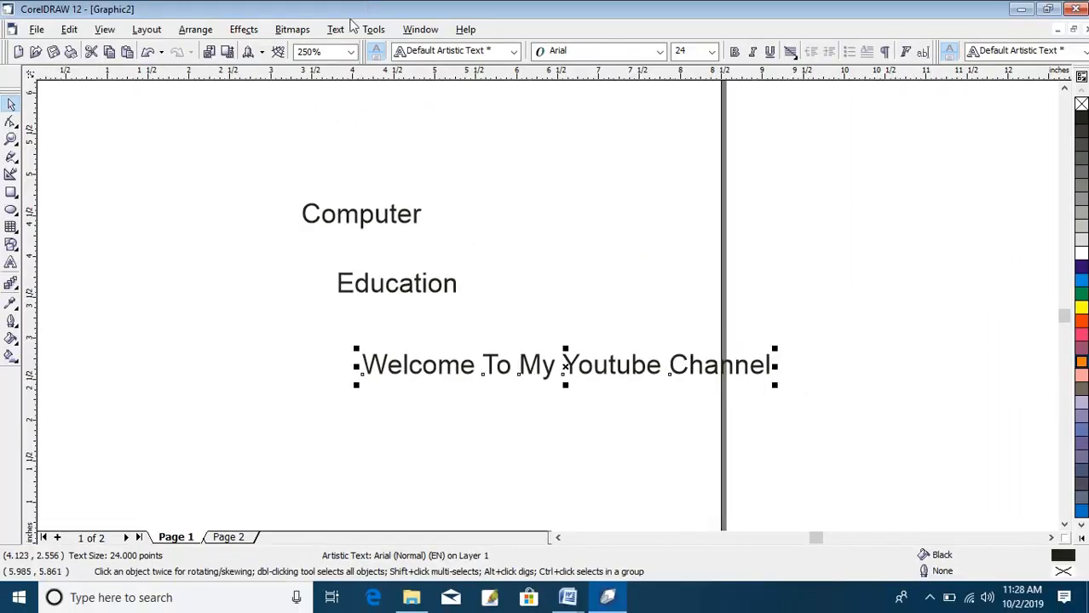
- Apply the tOGGLE cASE option to the welcome sentence and deselect it
left_click(335, 29)
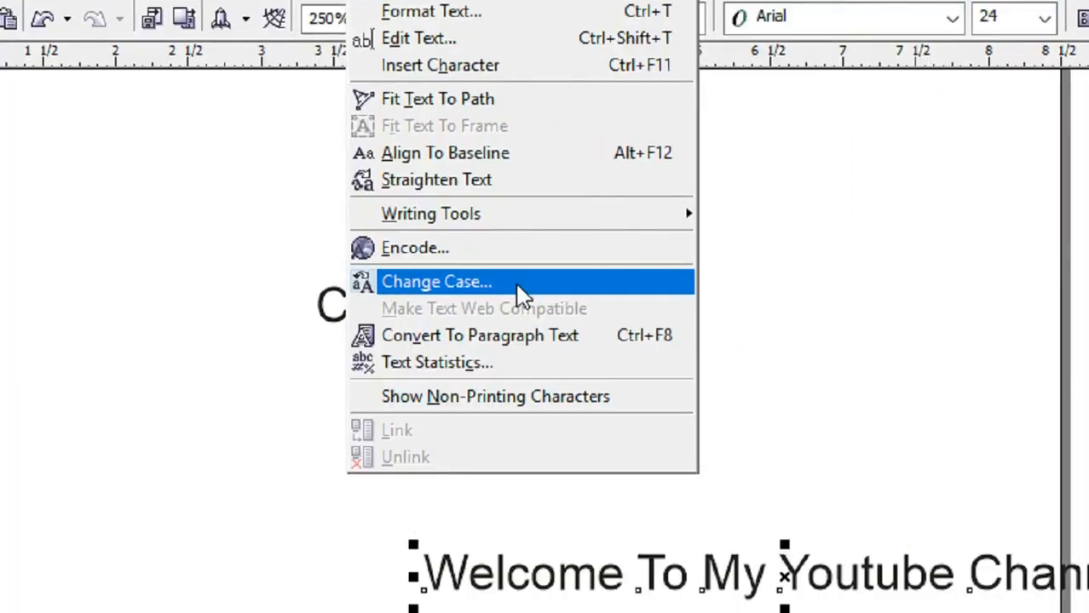
left_click(415, 204)
left_click(681, 542)
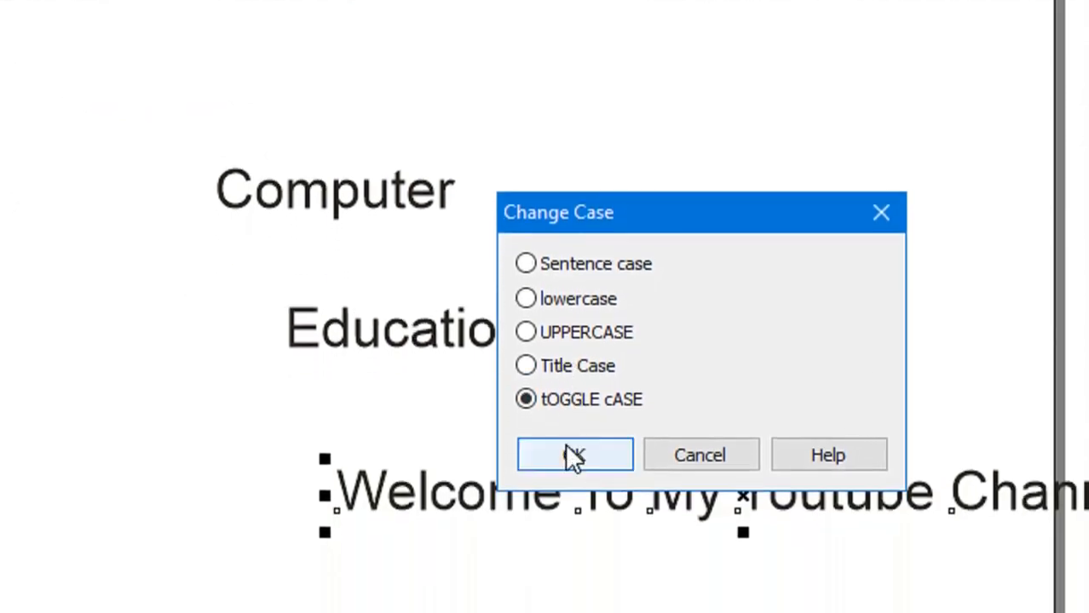
left_click(574, 454)
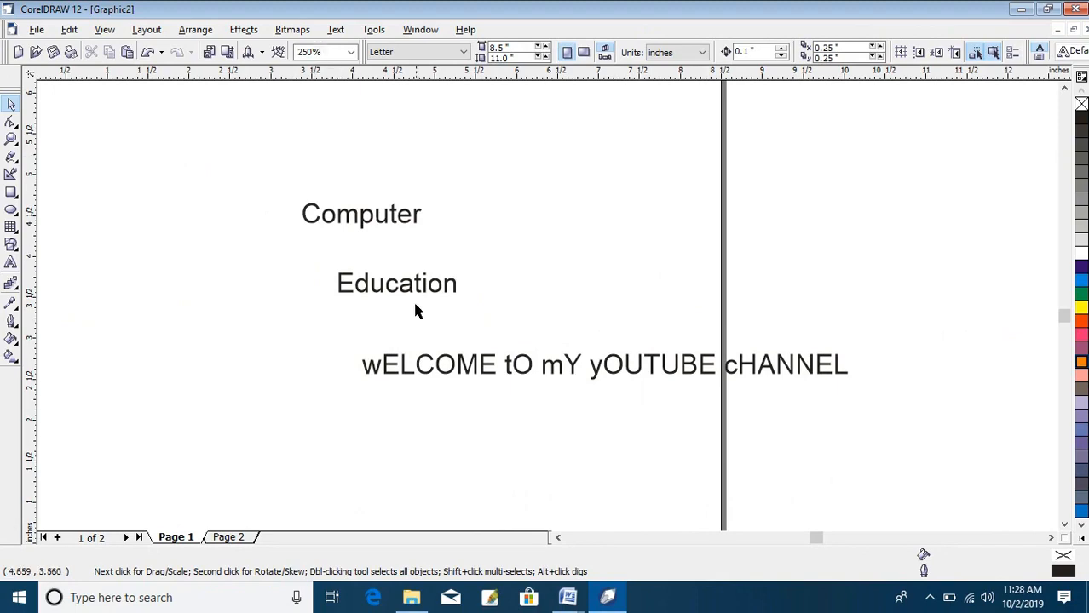
- Return the welcome sentence to Sentence case and deselect it
left_click(428, 362)
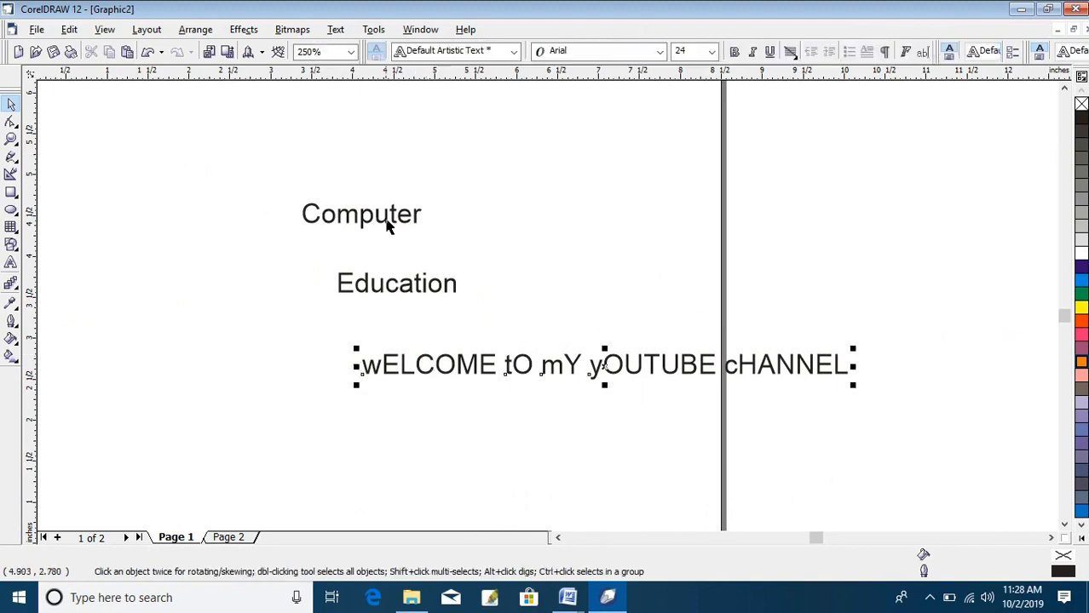
left_click(335, 29)
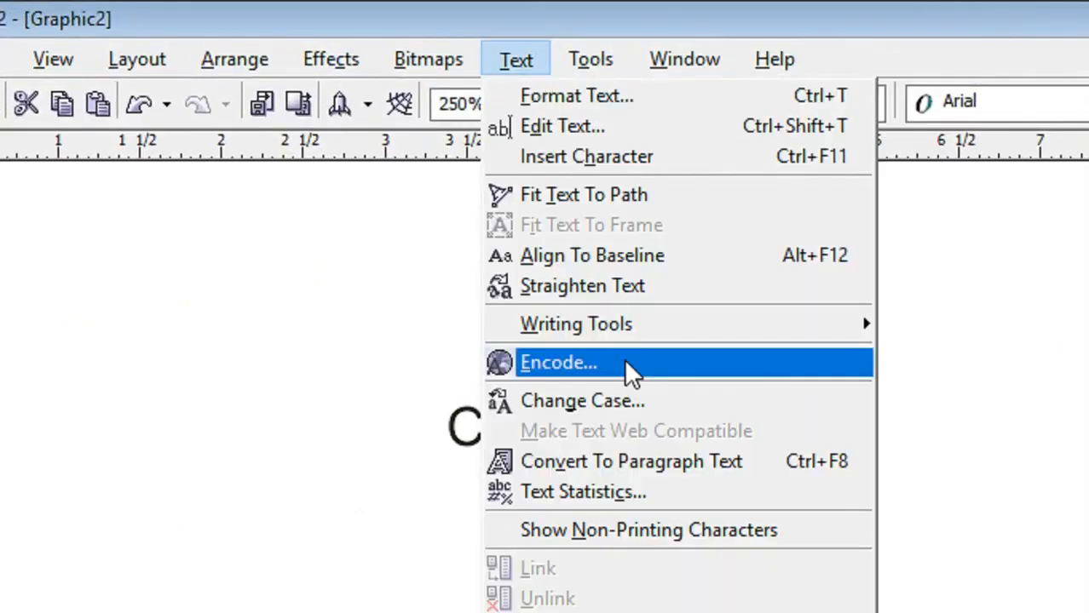
left_click(669, 400)
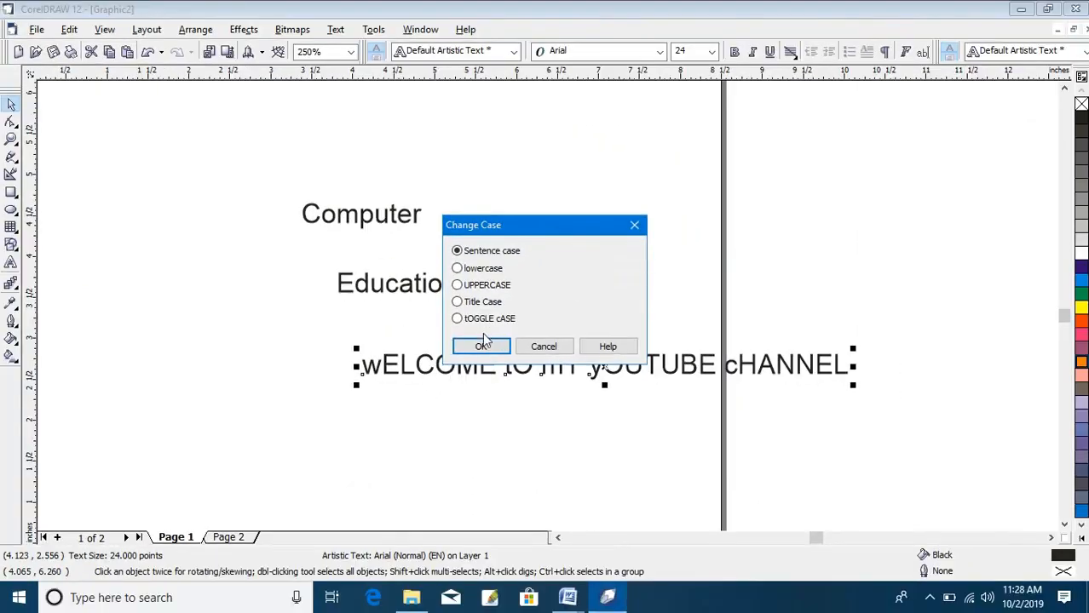
left_click(482, 344)
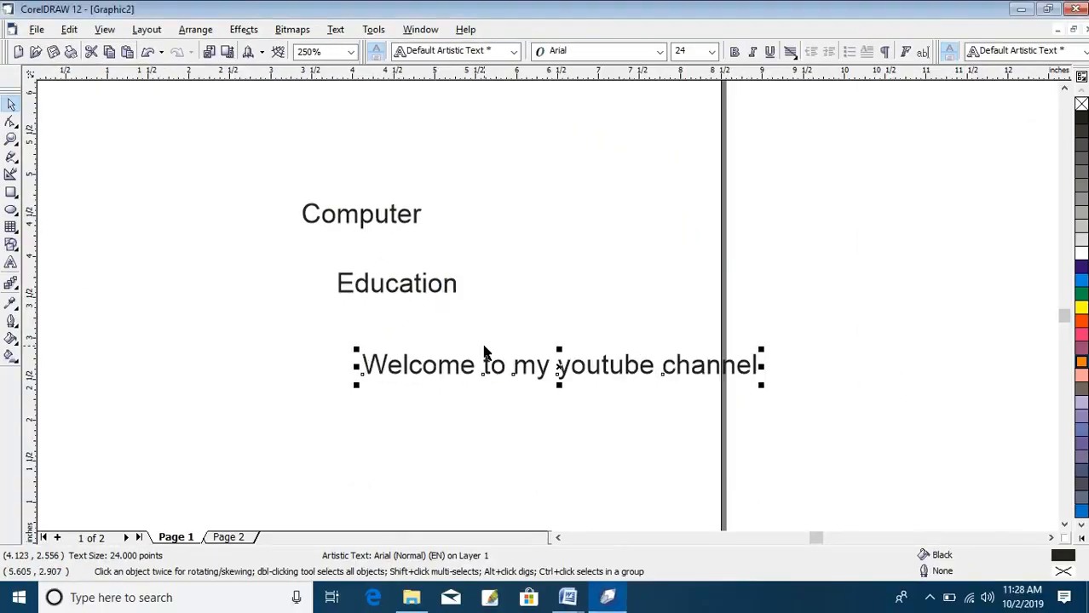
left_click(526, 286)
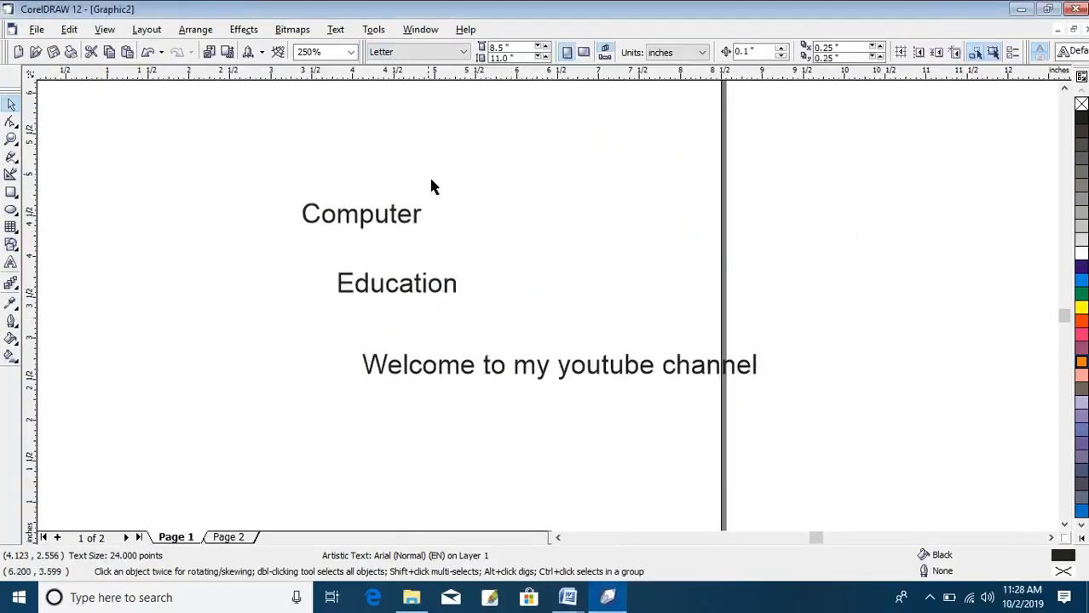
left_click(336, 30)
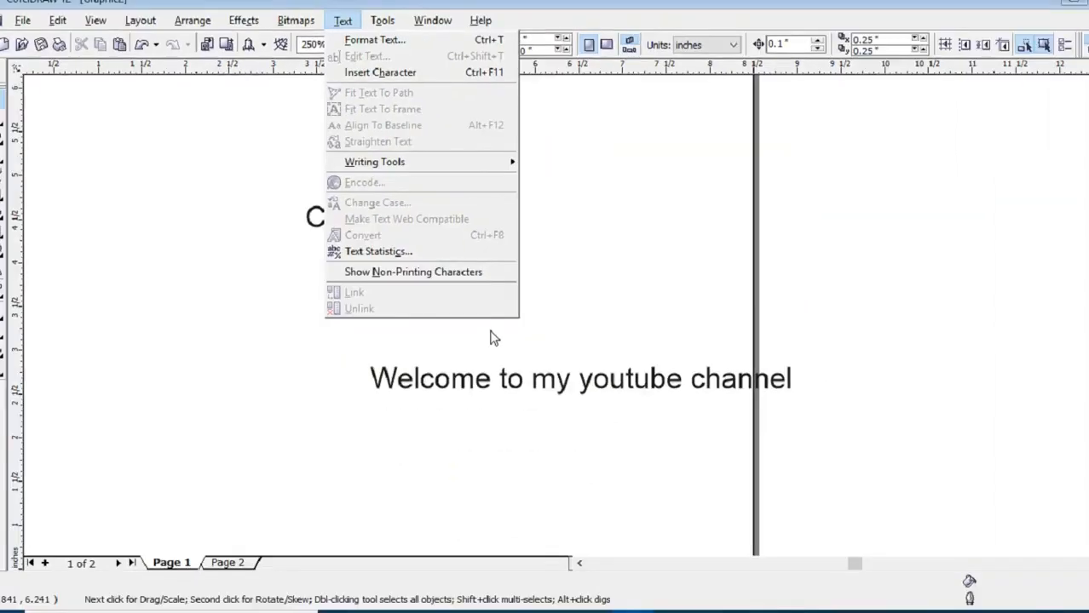
left_click(713, 589)
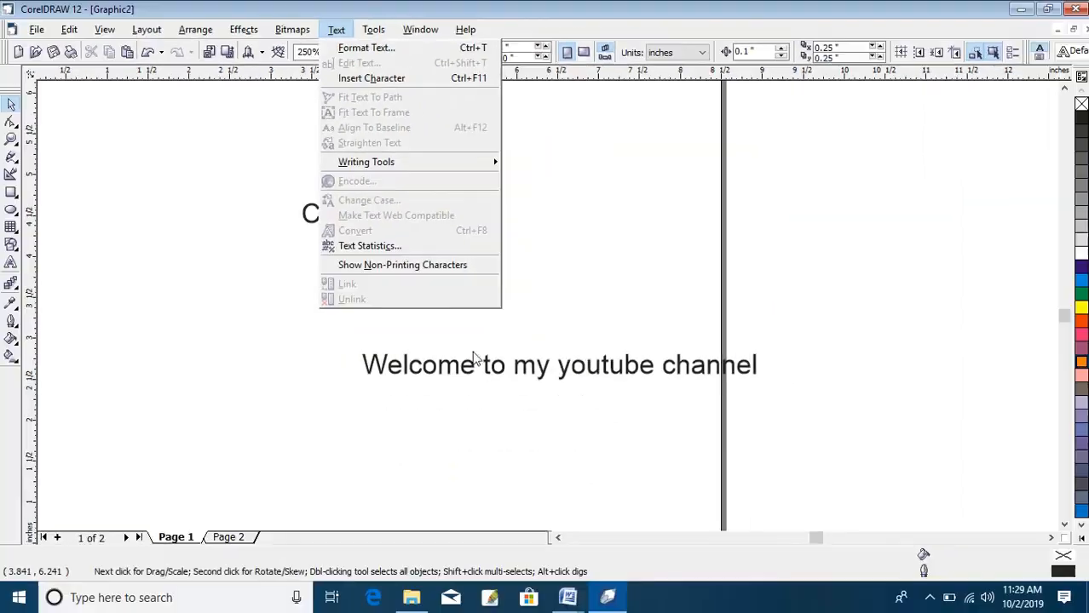
left_click(667, 594)
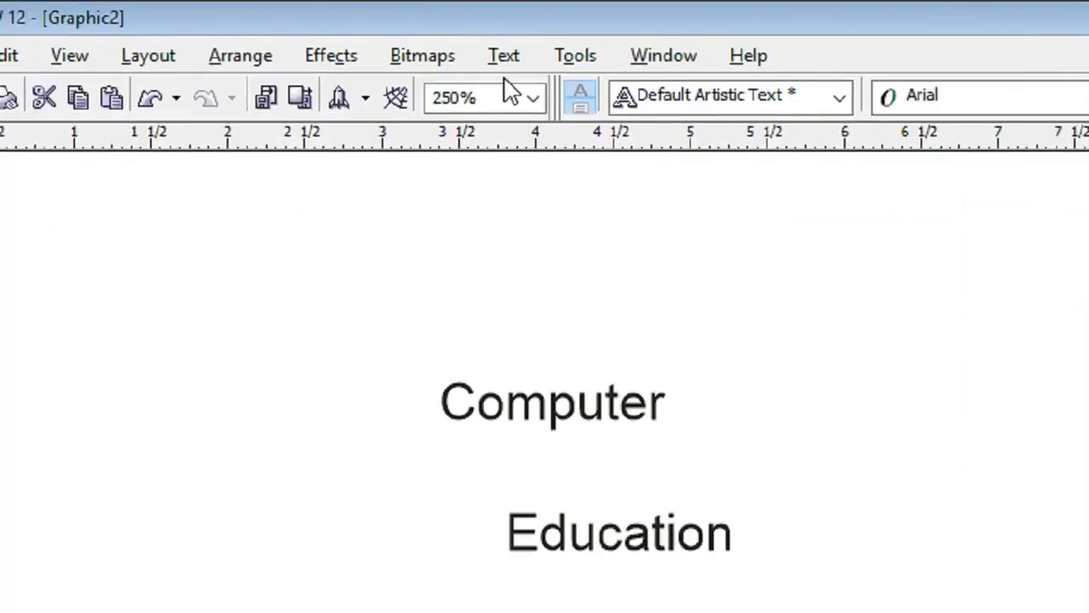
left_click(335, 29)
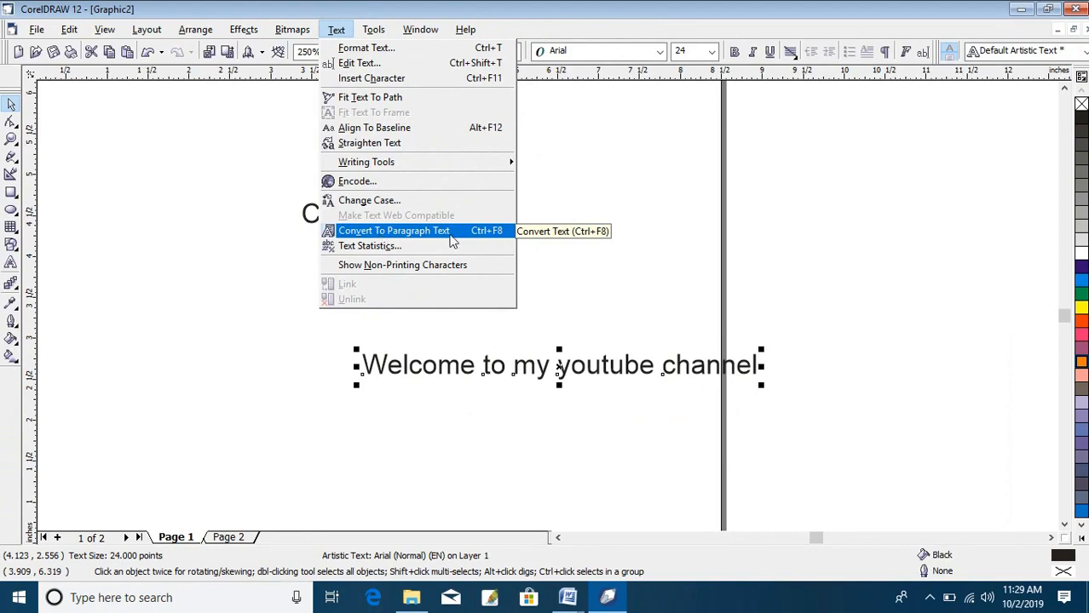
left_click(251, 258)
left_click(215, 196)
left_click(335, 29)
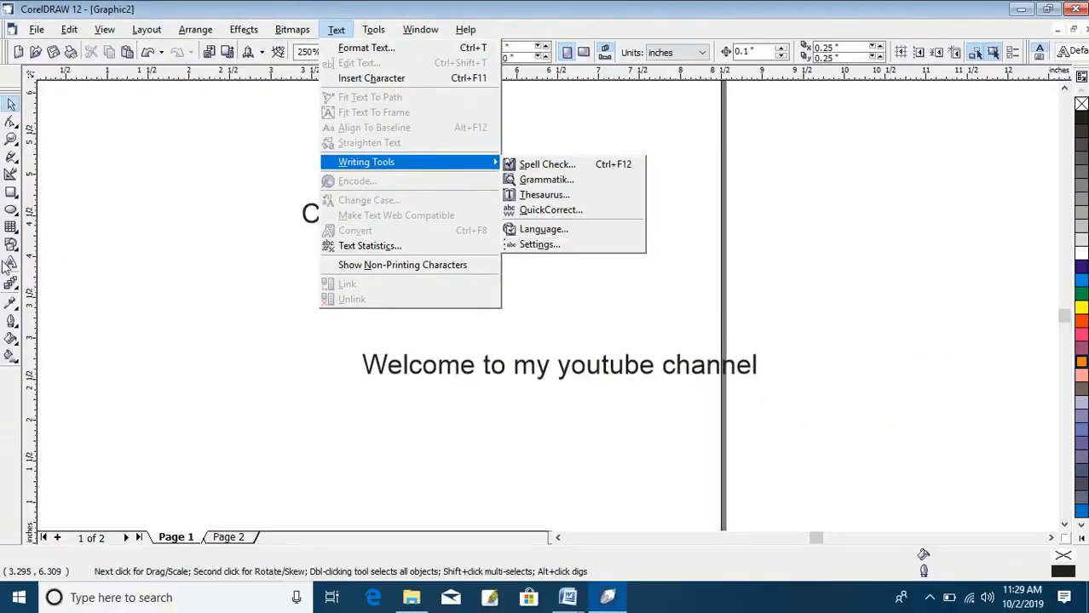
- Draw an empty paragraph text frame about 3.0 by 0.73 inches between the word Computer and the page's edge
left_click(8, 263)
left_click(11, 264)
left_click_drag(440, 226, 684, 282)
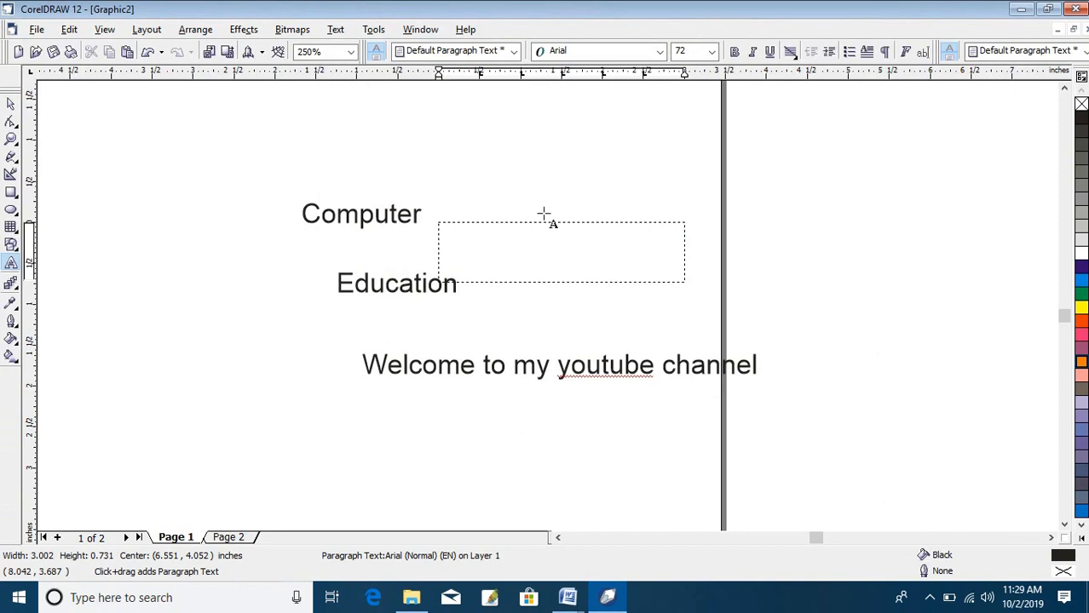
left_click(562, 252)
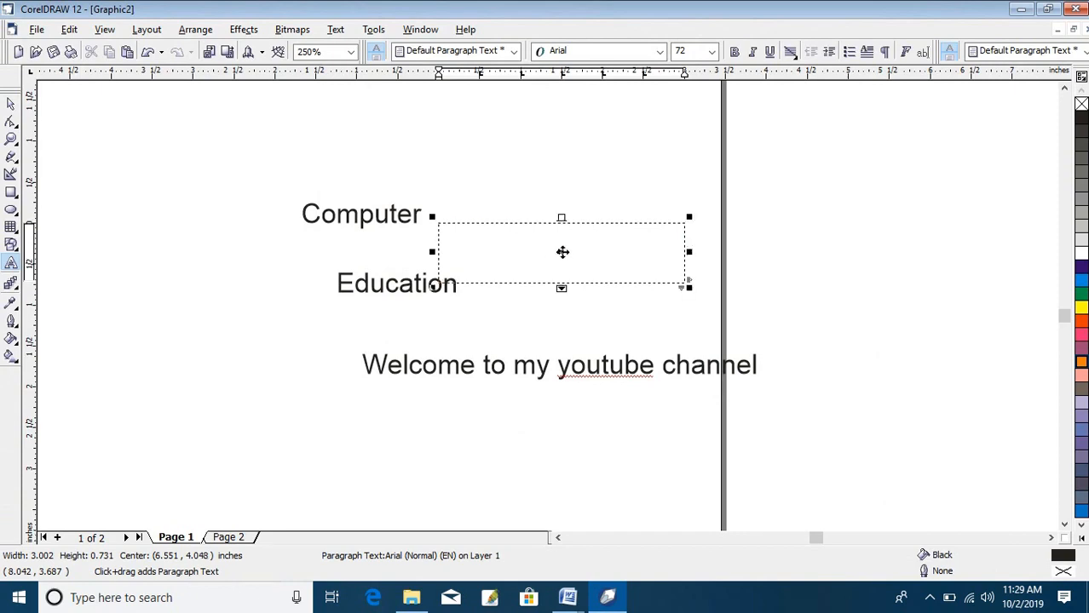
- Move the empty paragraph frame about 0.53 inches left and 1.03 inches up, clear of the words, and open its spelling options
scroll(542, 223, "down", 1)
right_click(560, 246)
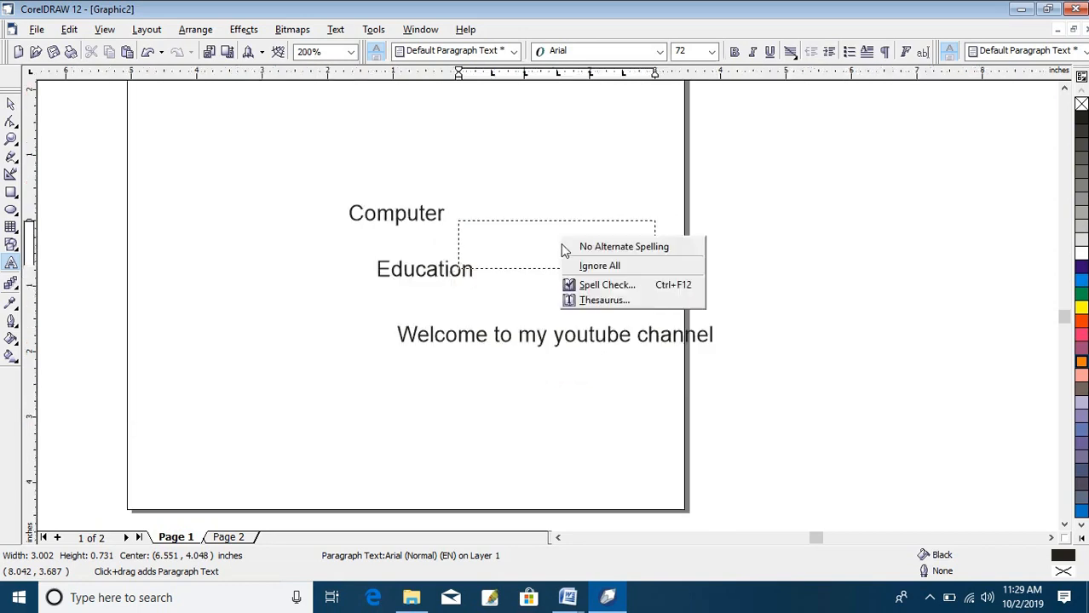
left_click(598, 246)
left_click(553, 223)
left_click_drag(555, 248, 523, 181)
right_click(522, 179)
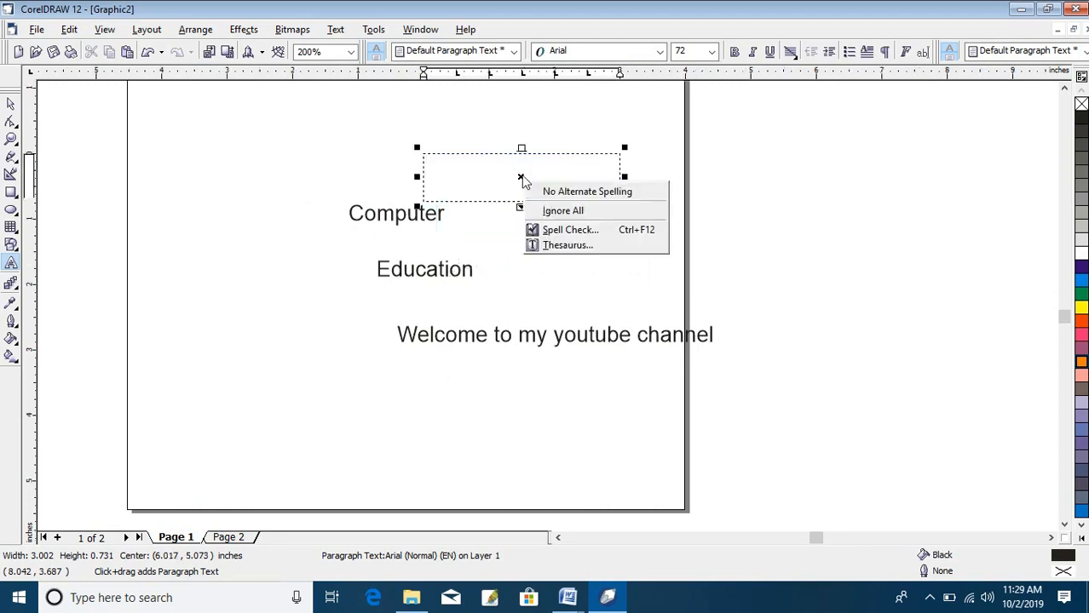